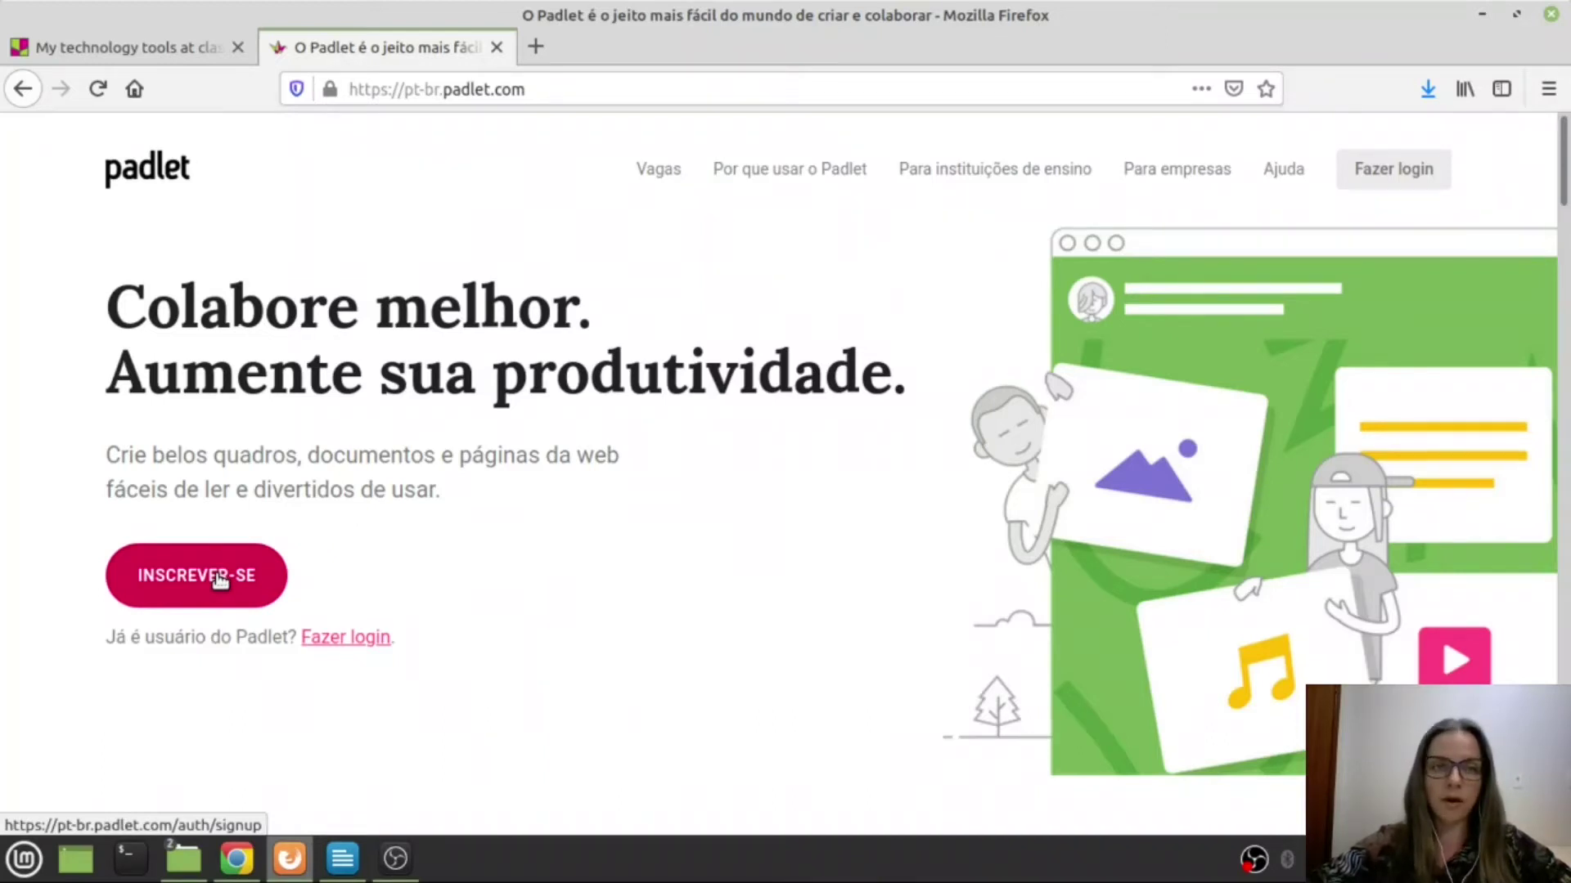
- View the Padlet sign-up form, then return to the home page
click(214, 581)
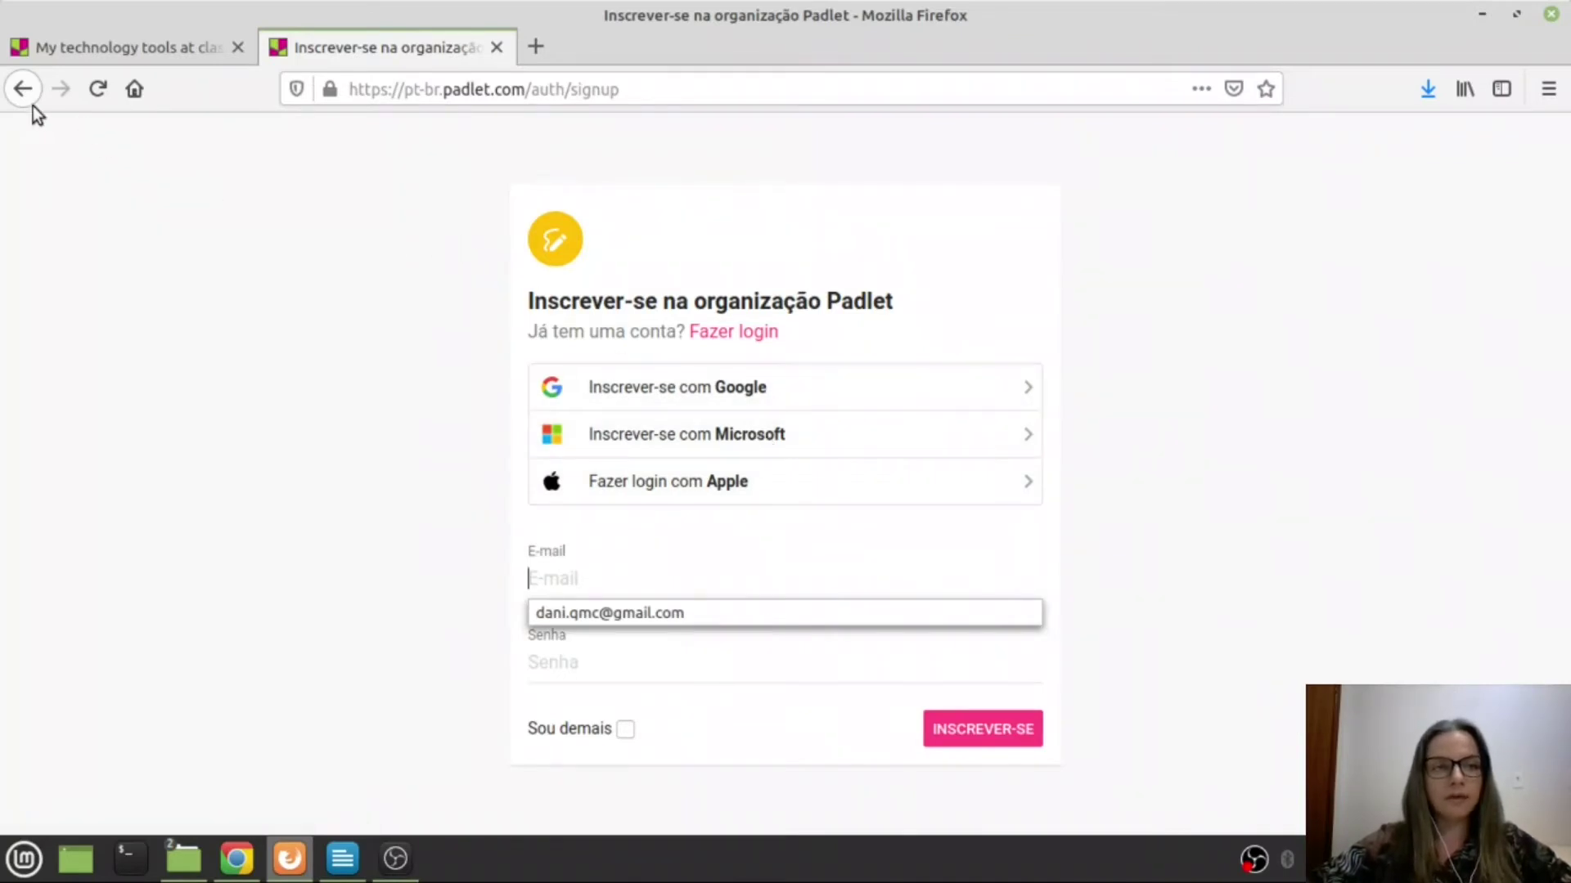
click(15, 88)
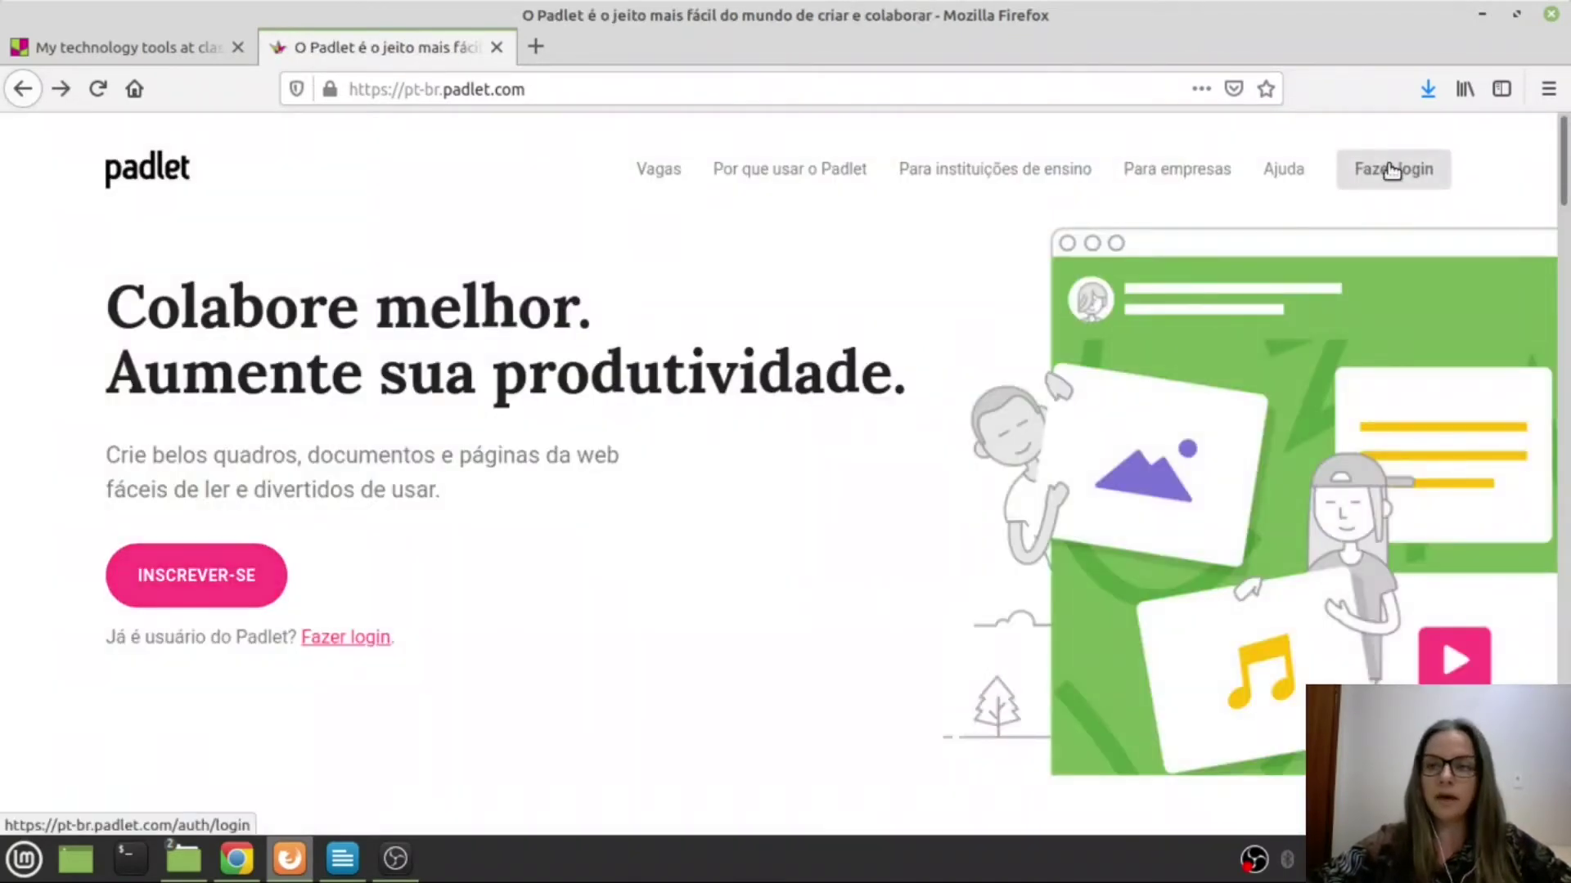
- Log in with the account e-mail and password, decline saving the login in the browser, and dismiss the maintenance notice
click(1391, 169)
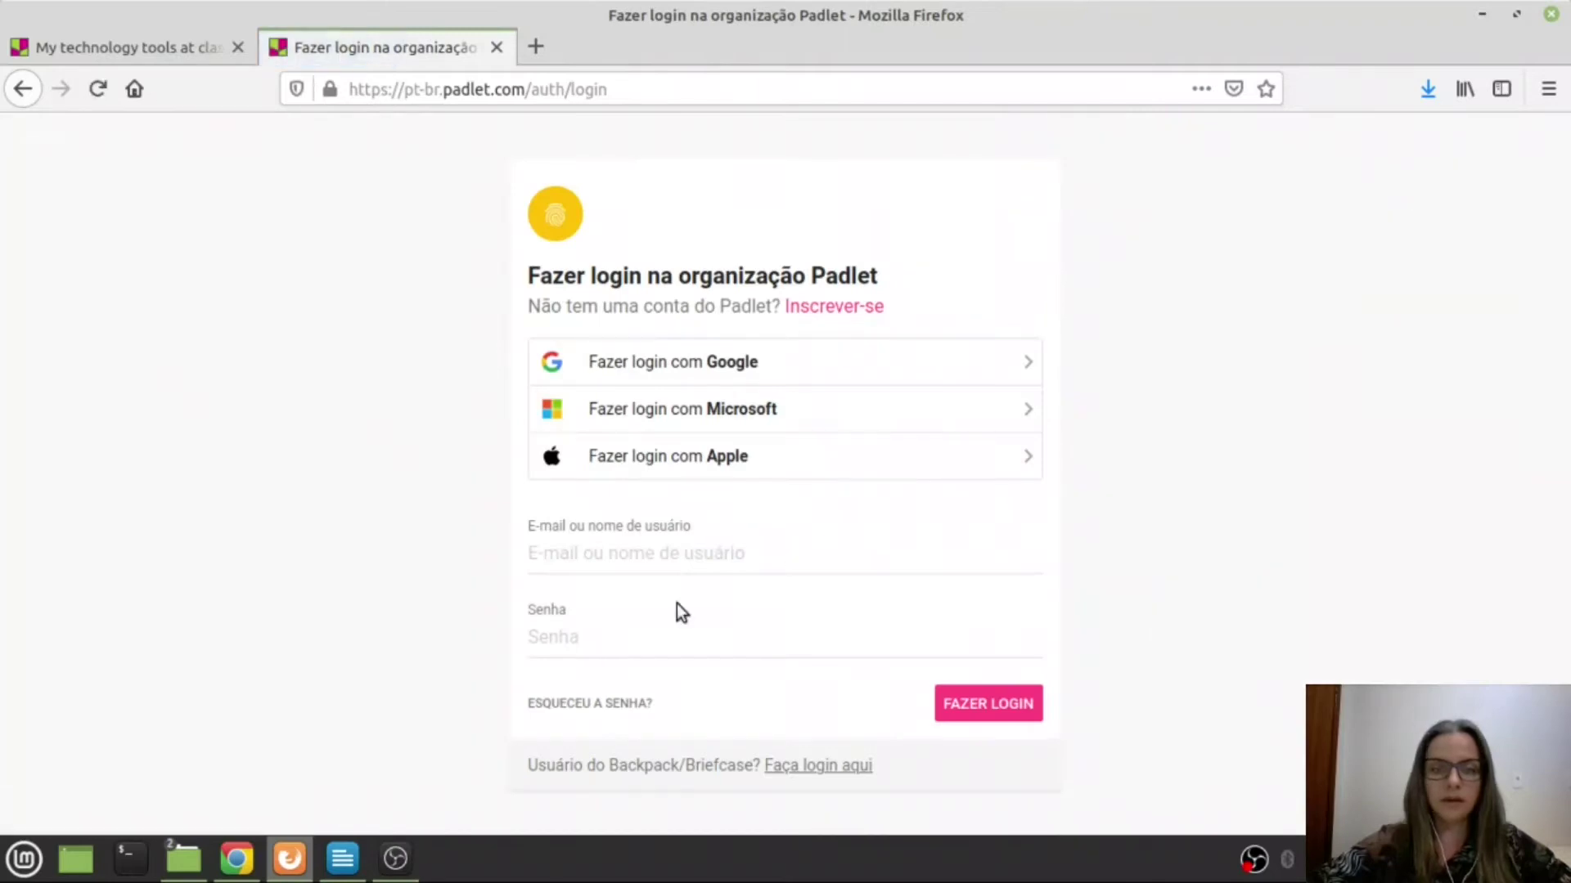
click(661, 557)
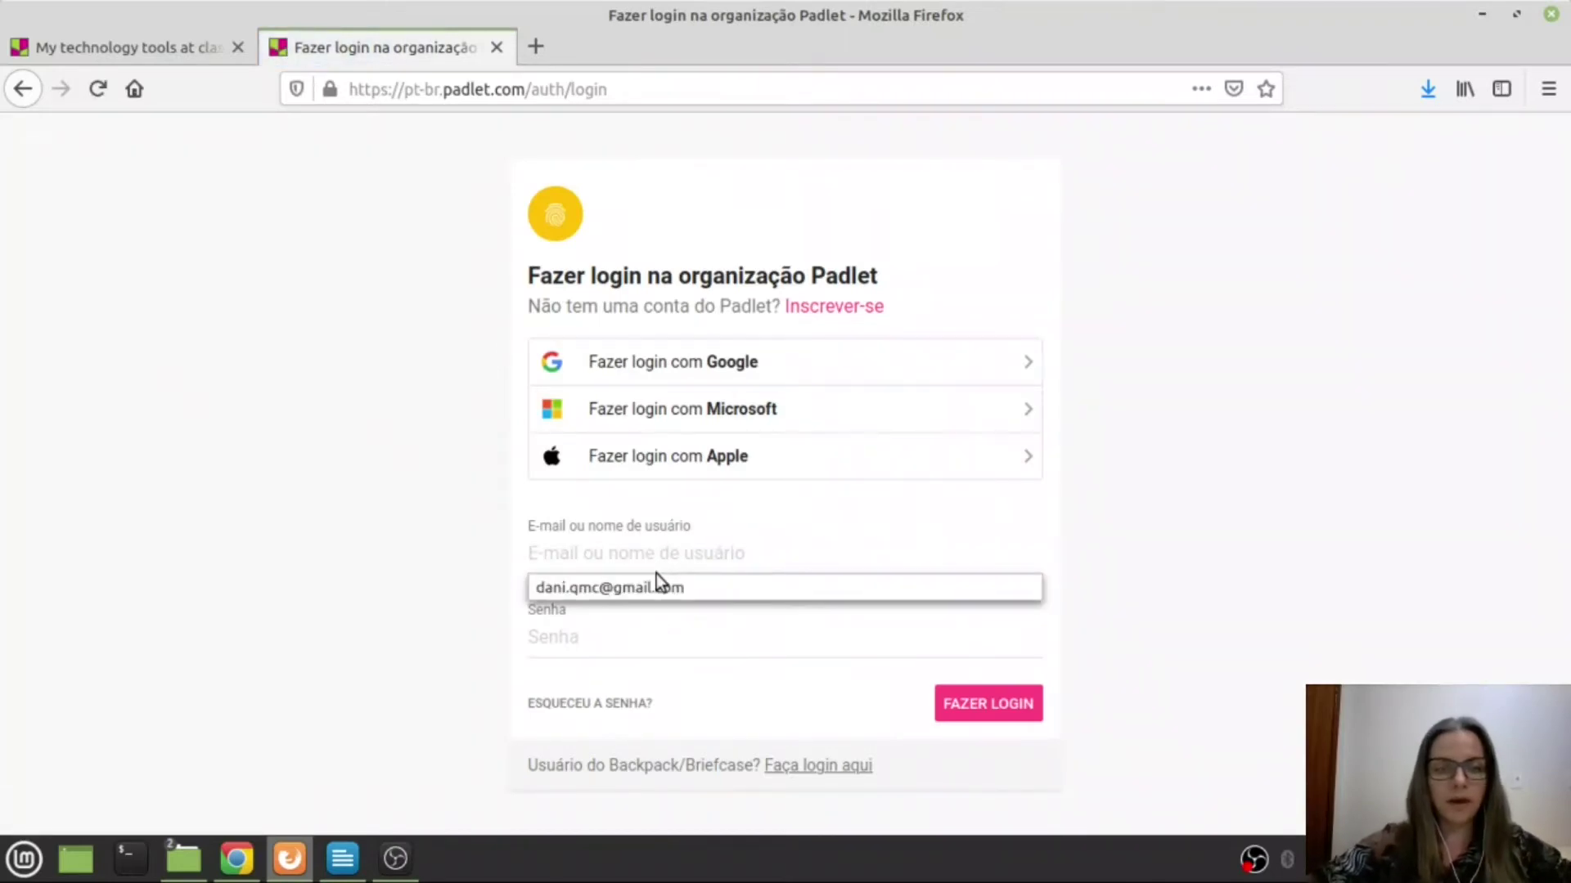
click(656, 585)
click(603, 642)
text(•••)
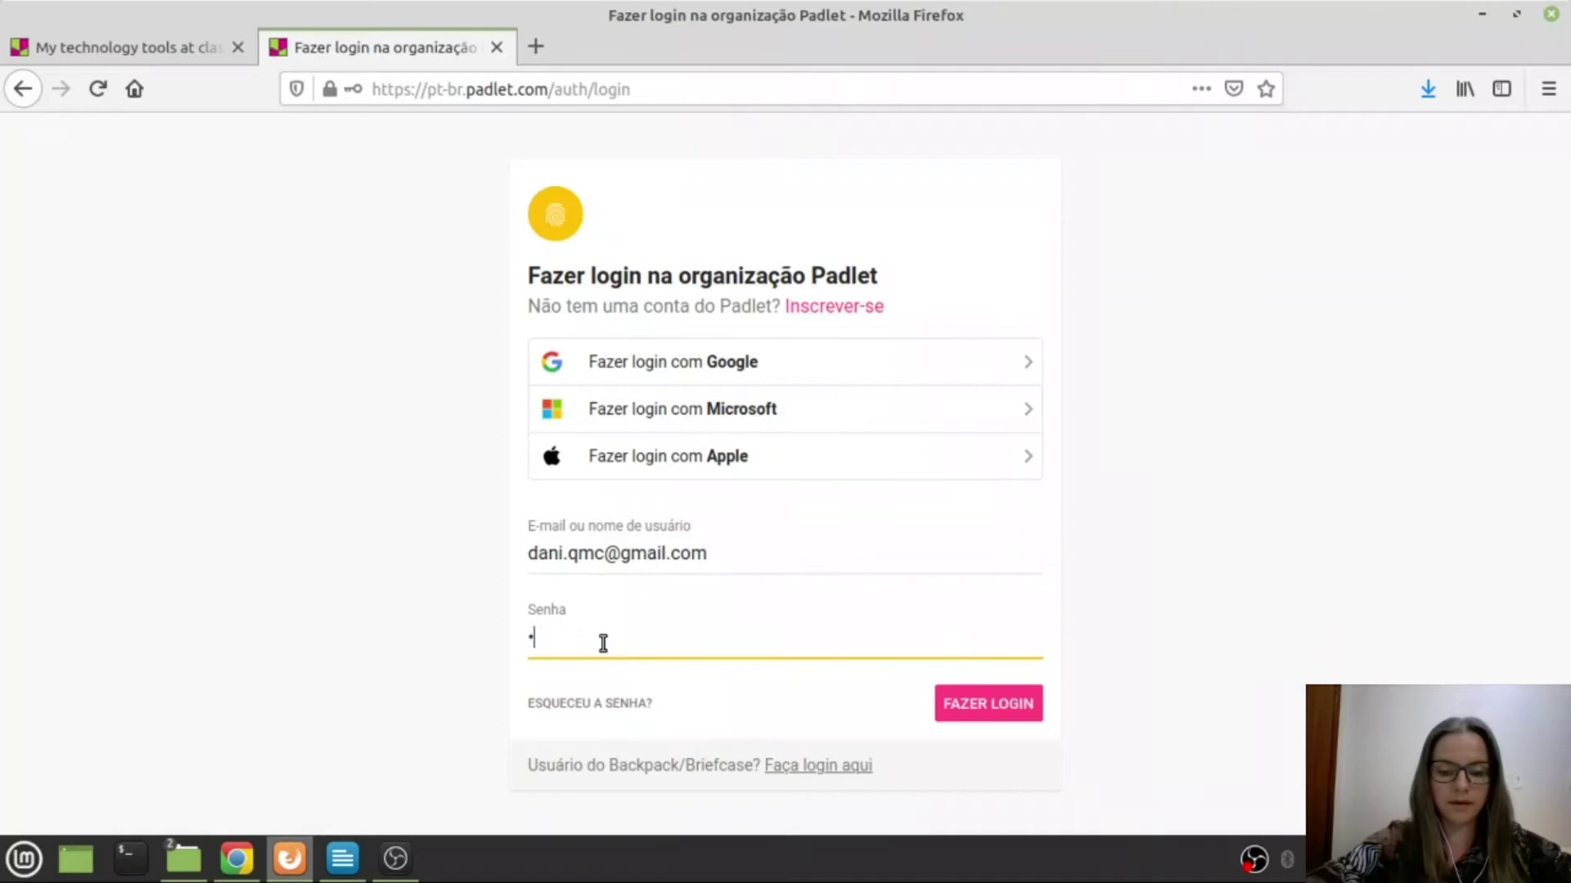
text(•••••)
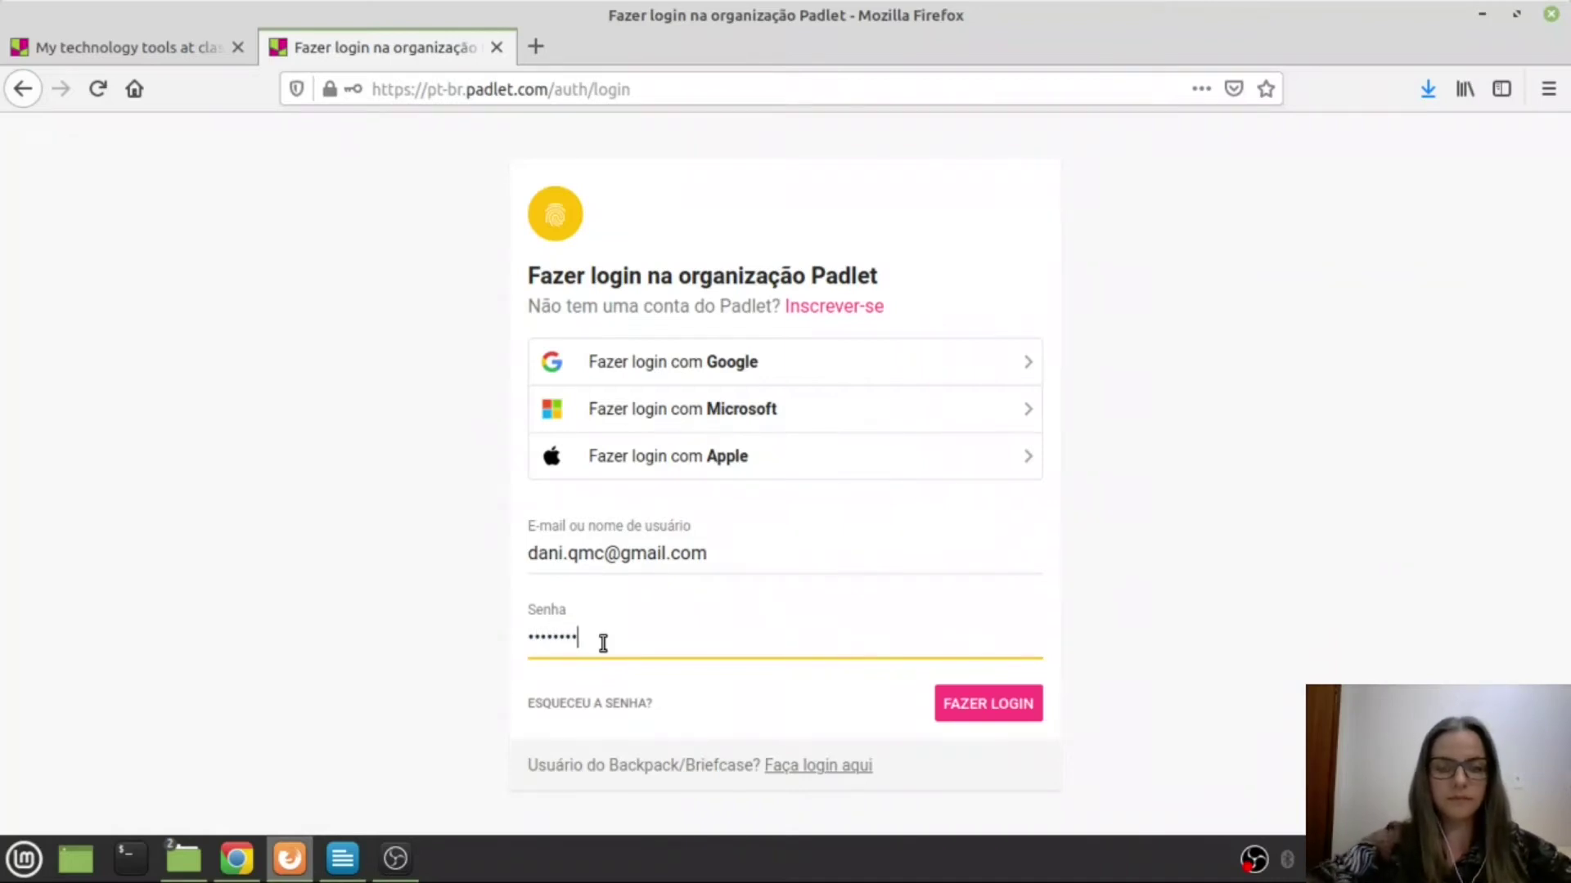
click(1008, 704)
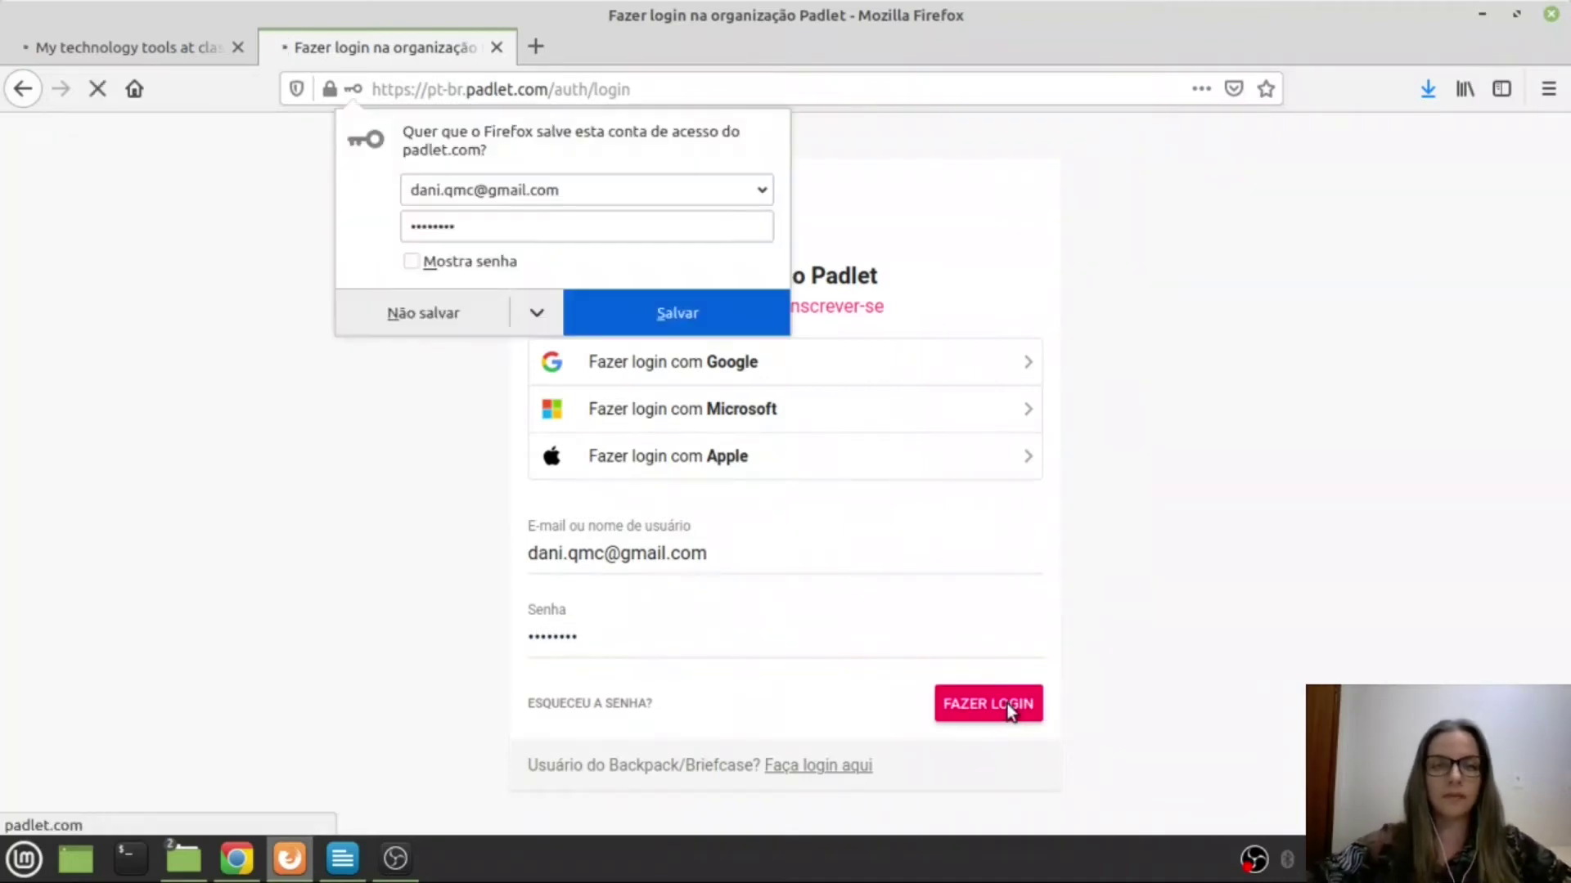
click(440, 314)
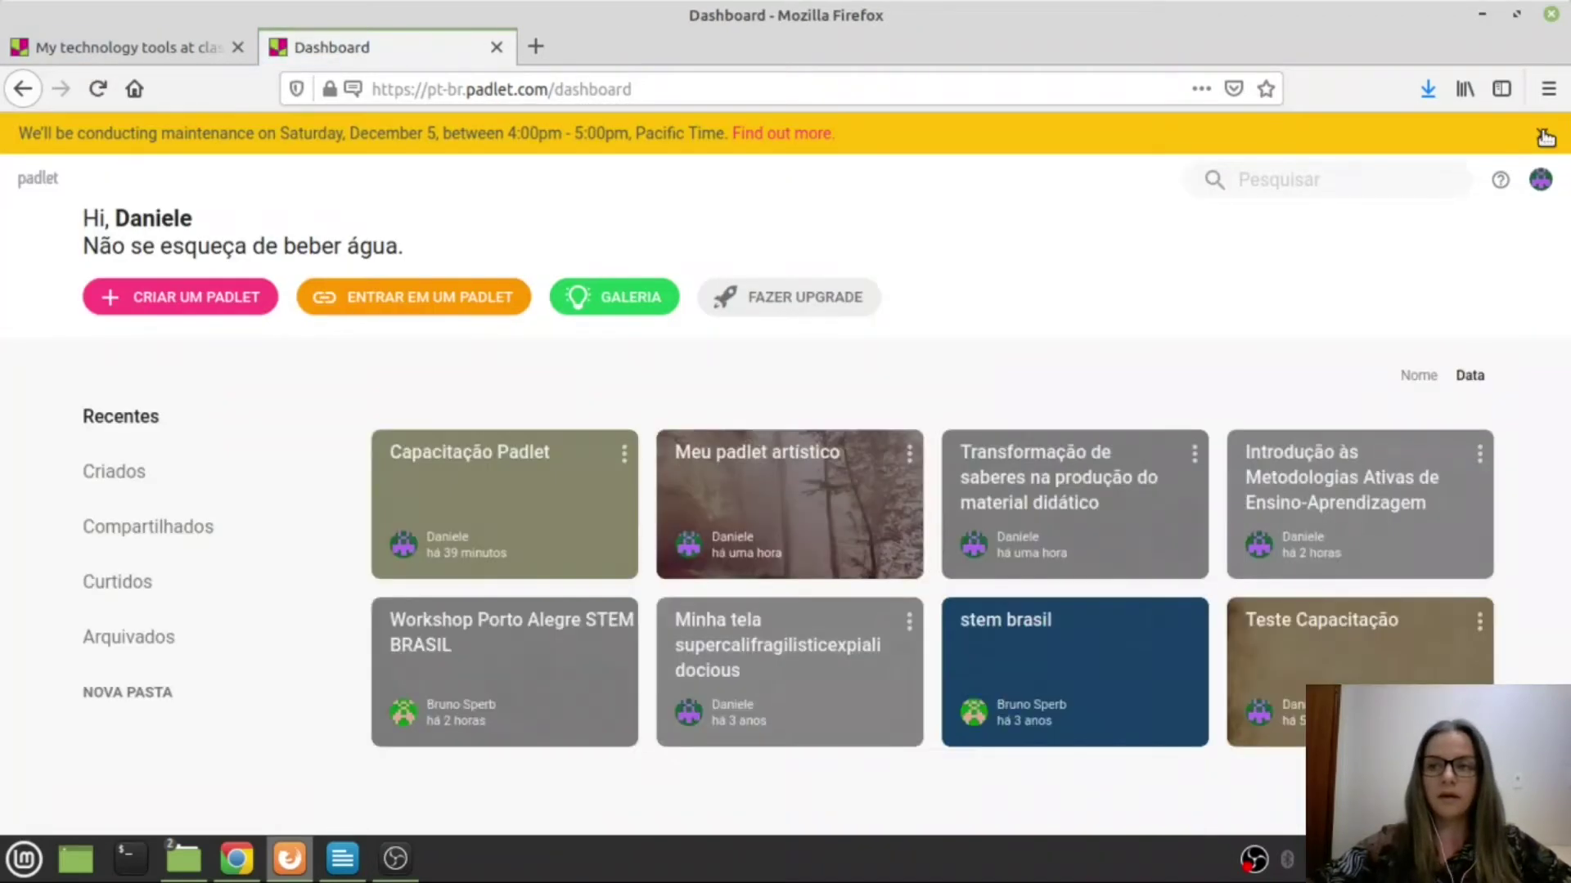
click(1525, 134)
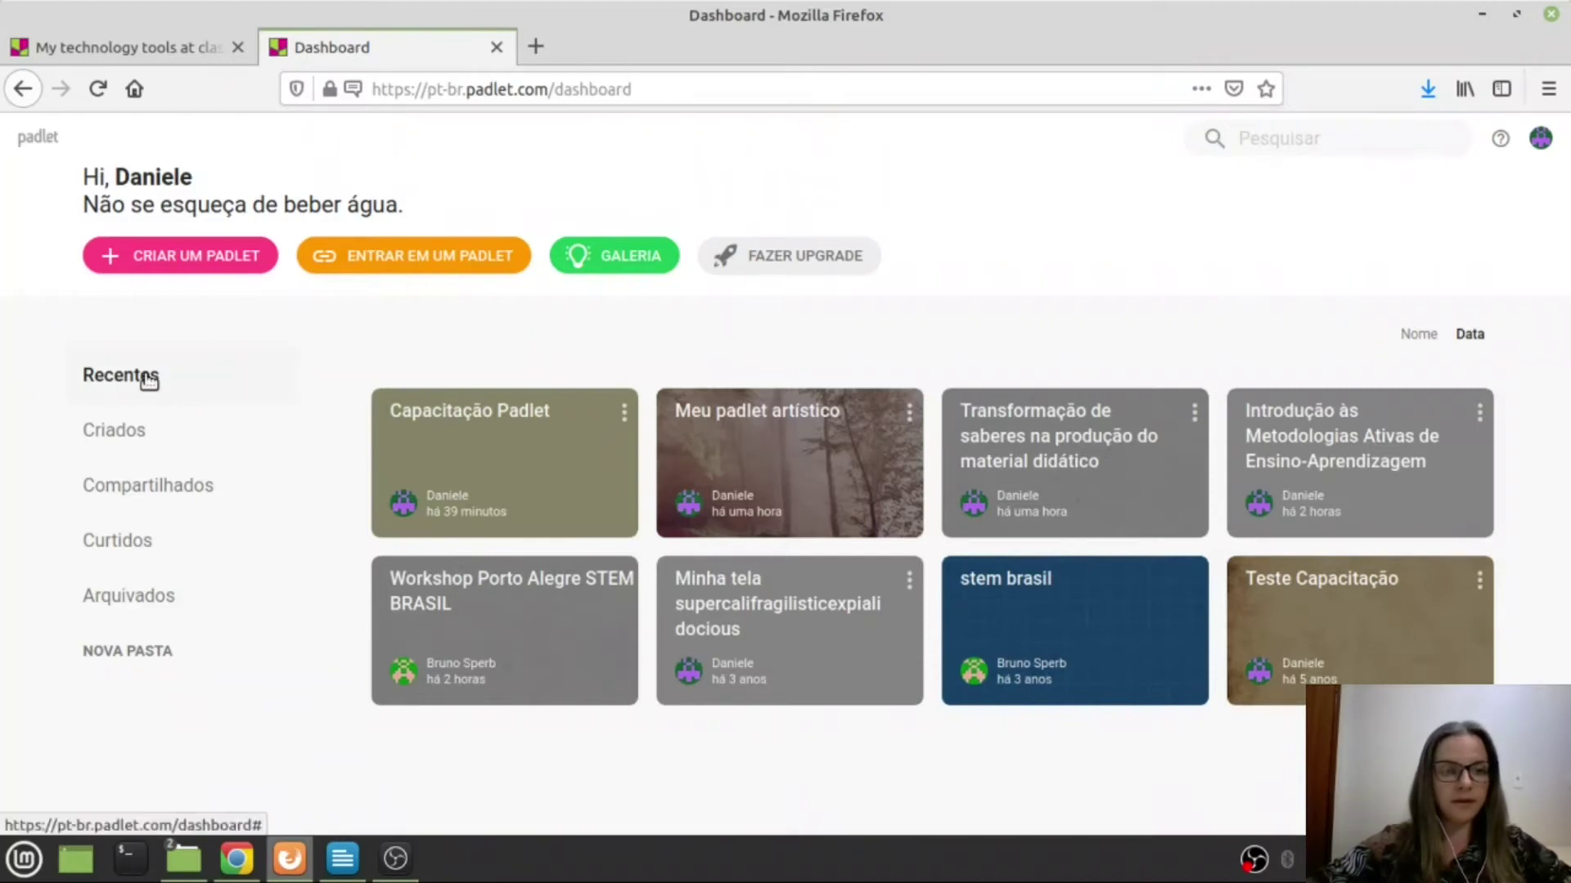
- Look through the Criados, Compartilhados, Curtidos and Arquivados padlet lists on the dashboard
click(115, 429)
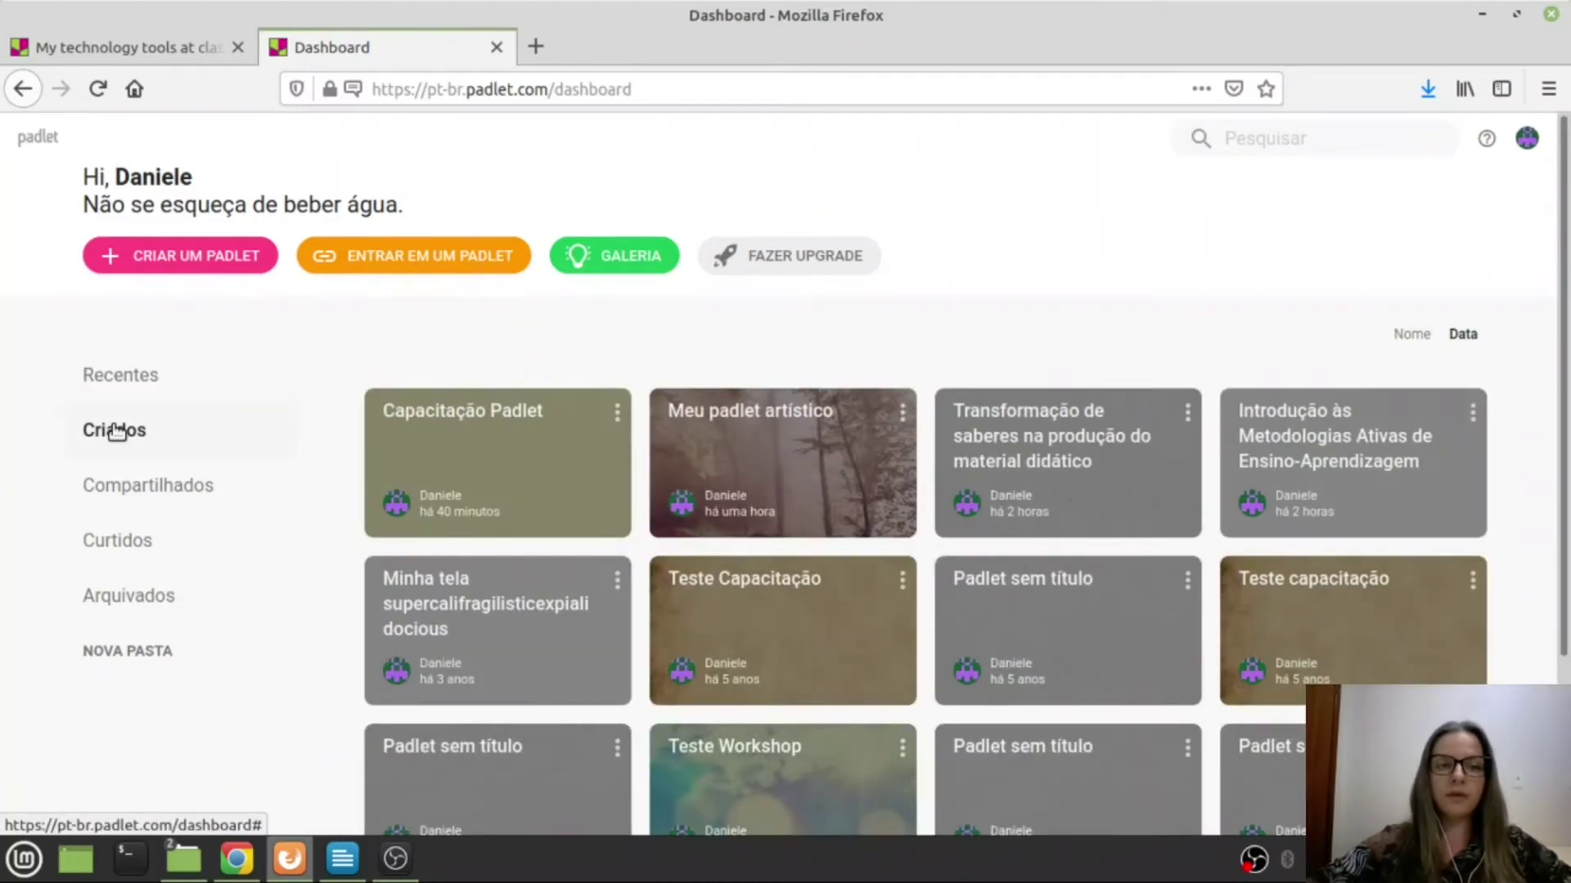
click(141, 484)
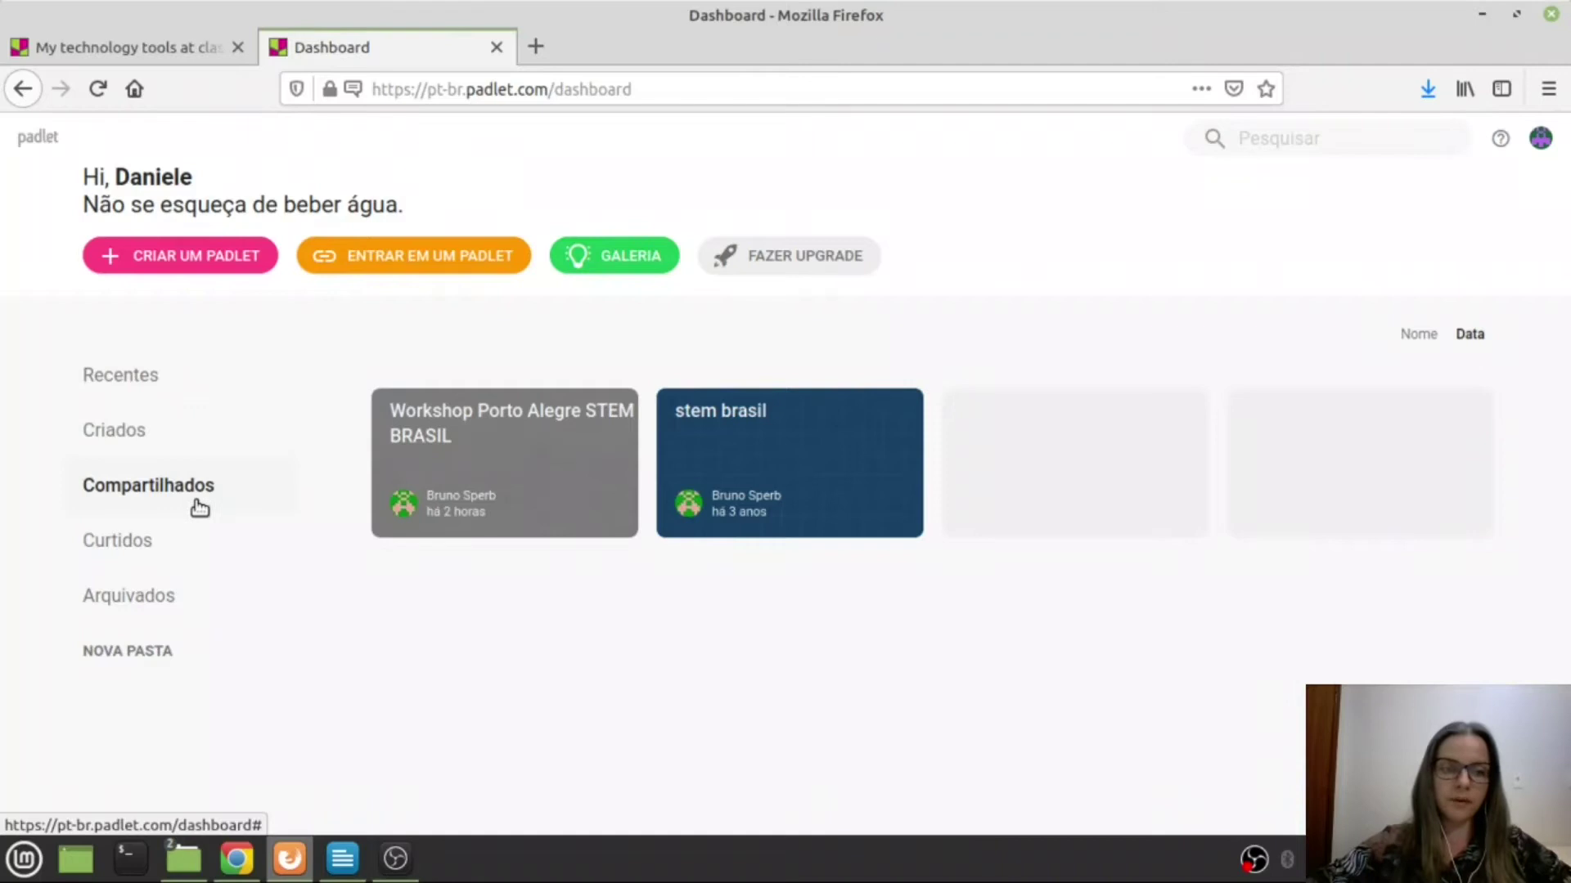
click(129, 548)
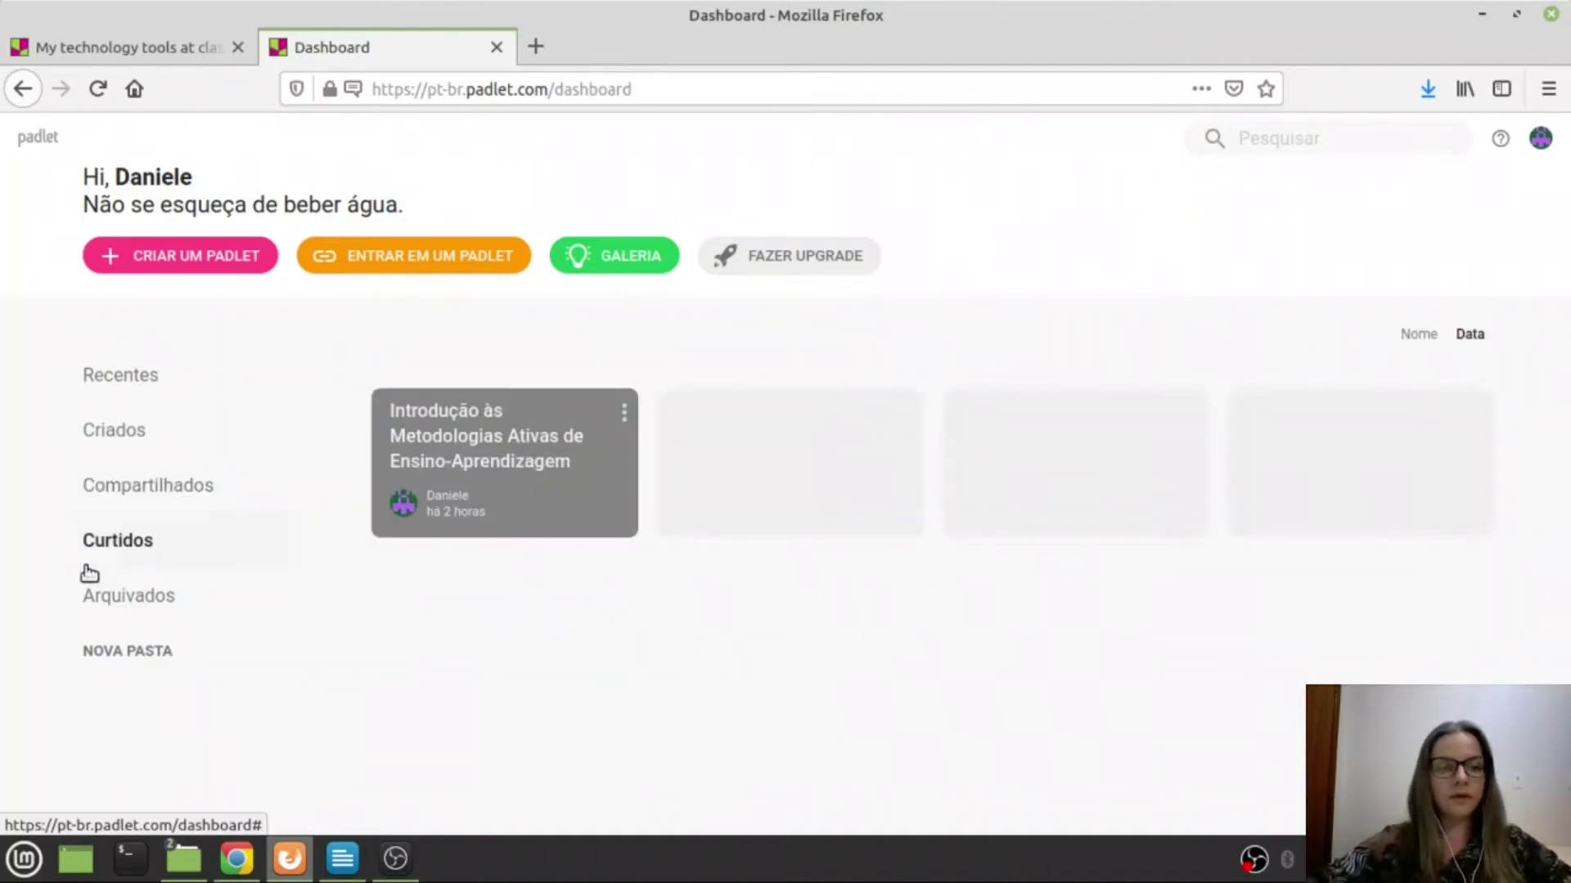
click(130, 600)
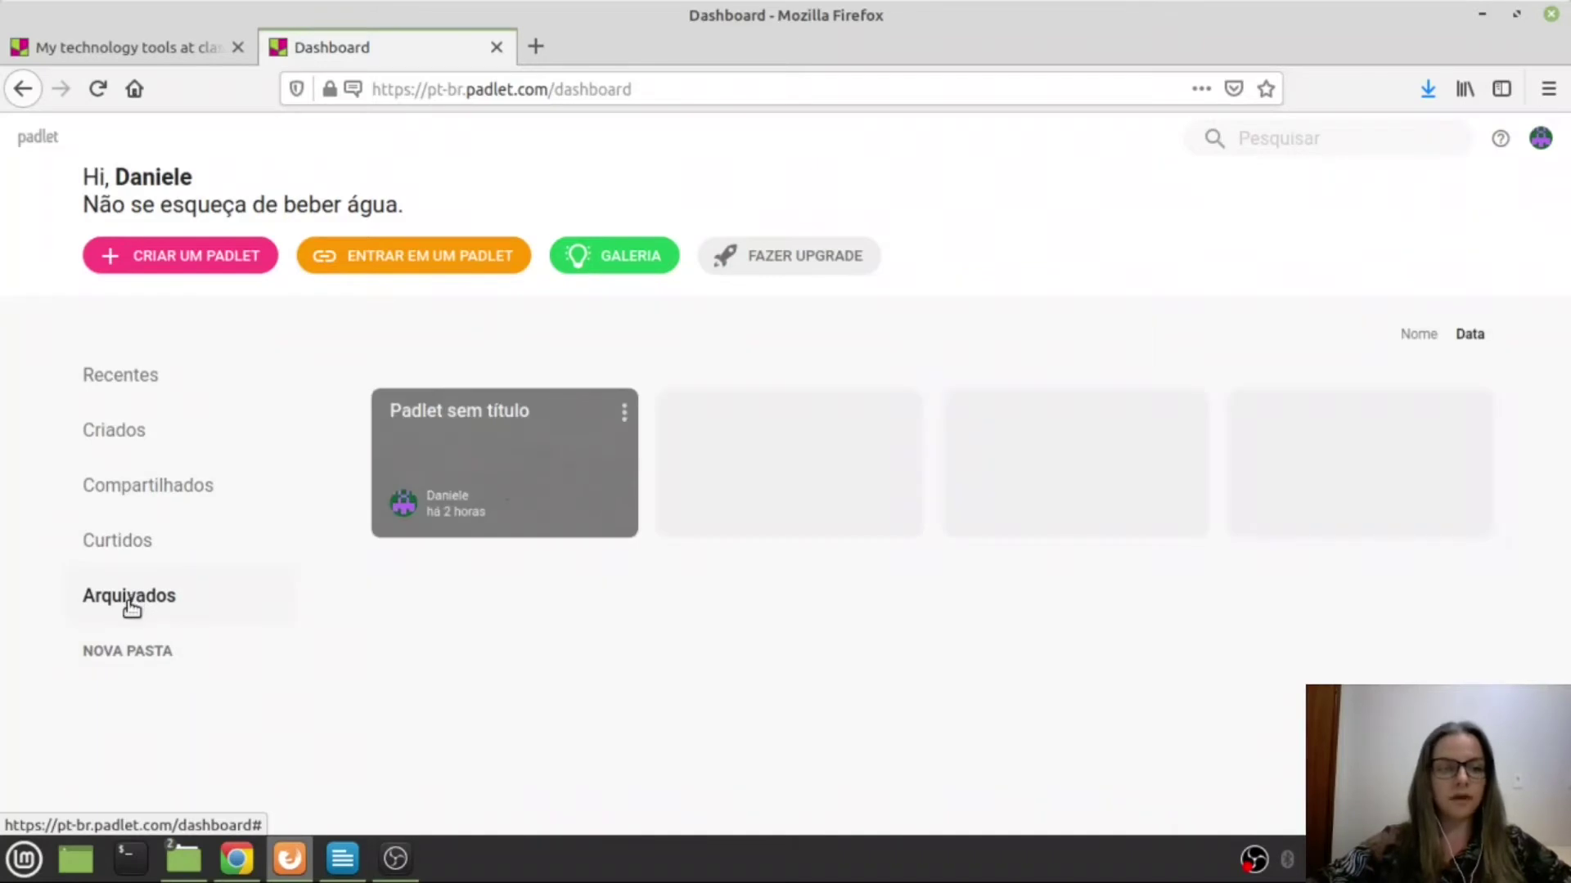
- View the new-folder option and the prompt for joining a padlet by URL, closing each without making changes
click(130, 655)
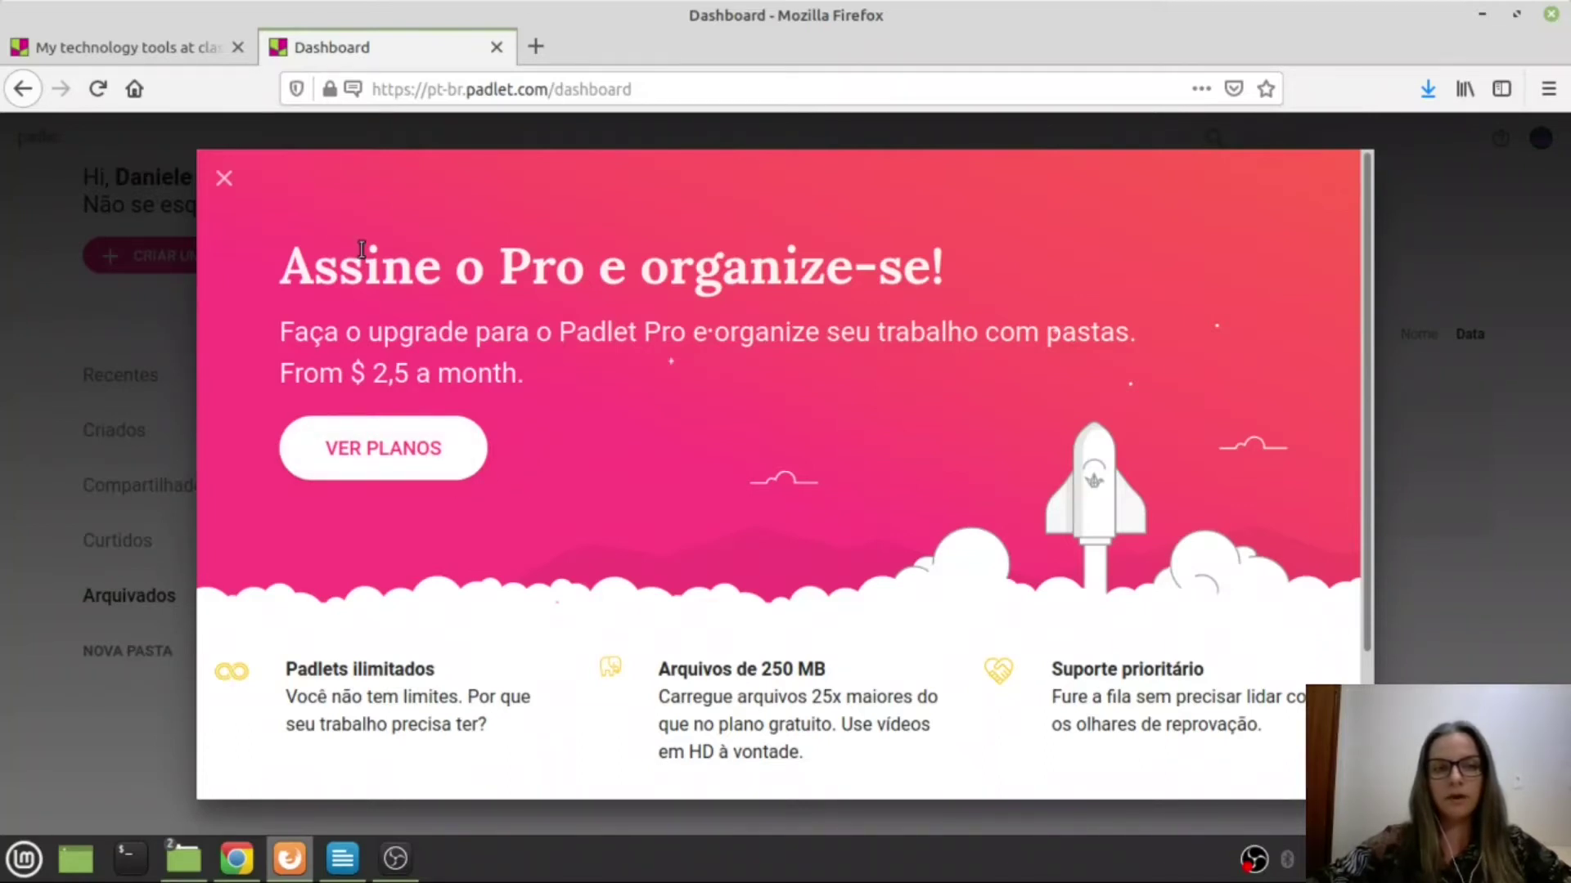
click(224, 179)
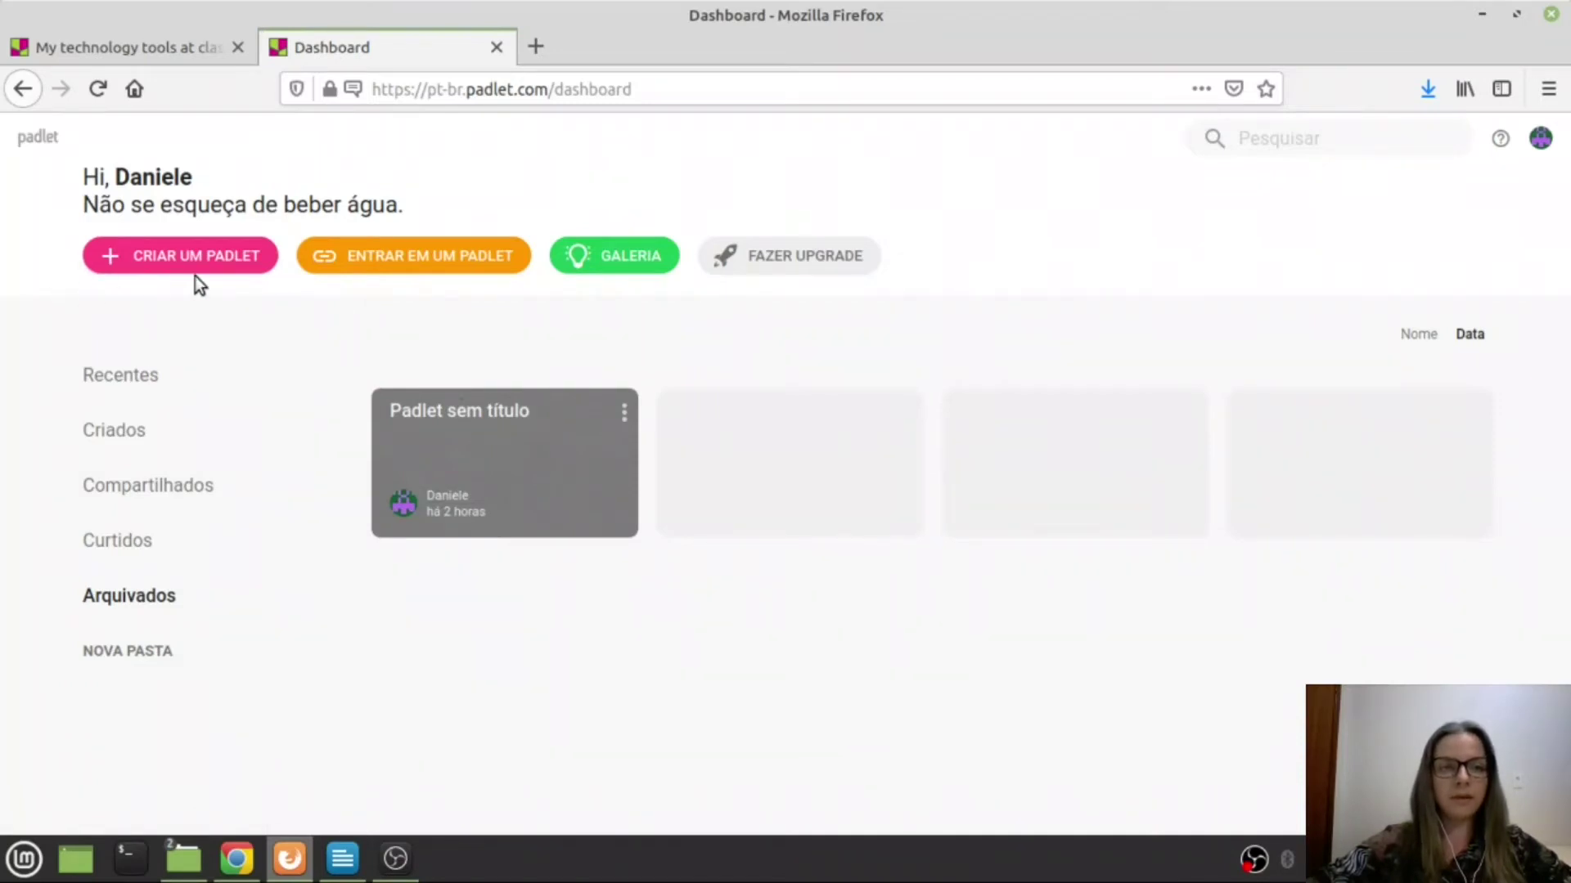
click(427, 257)
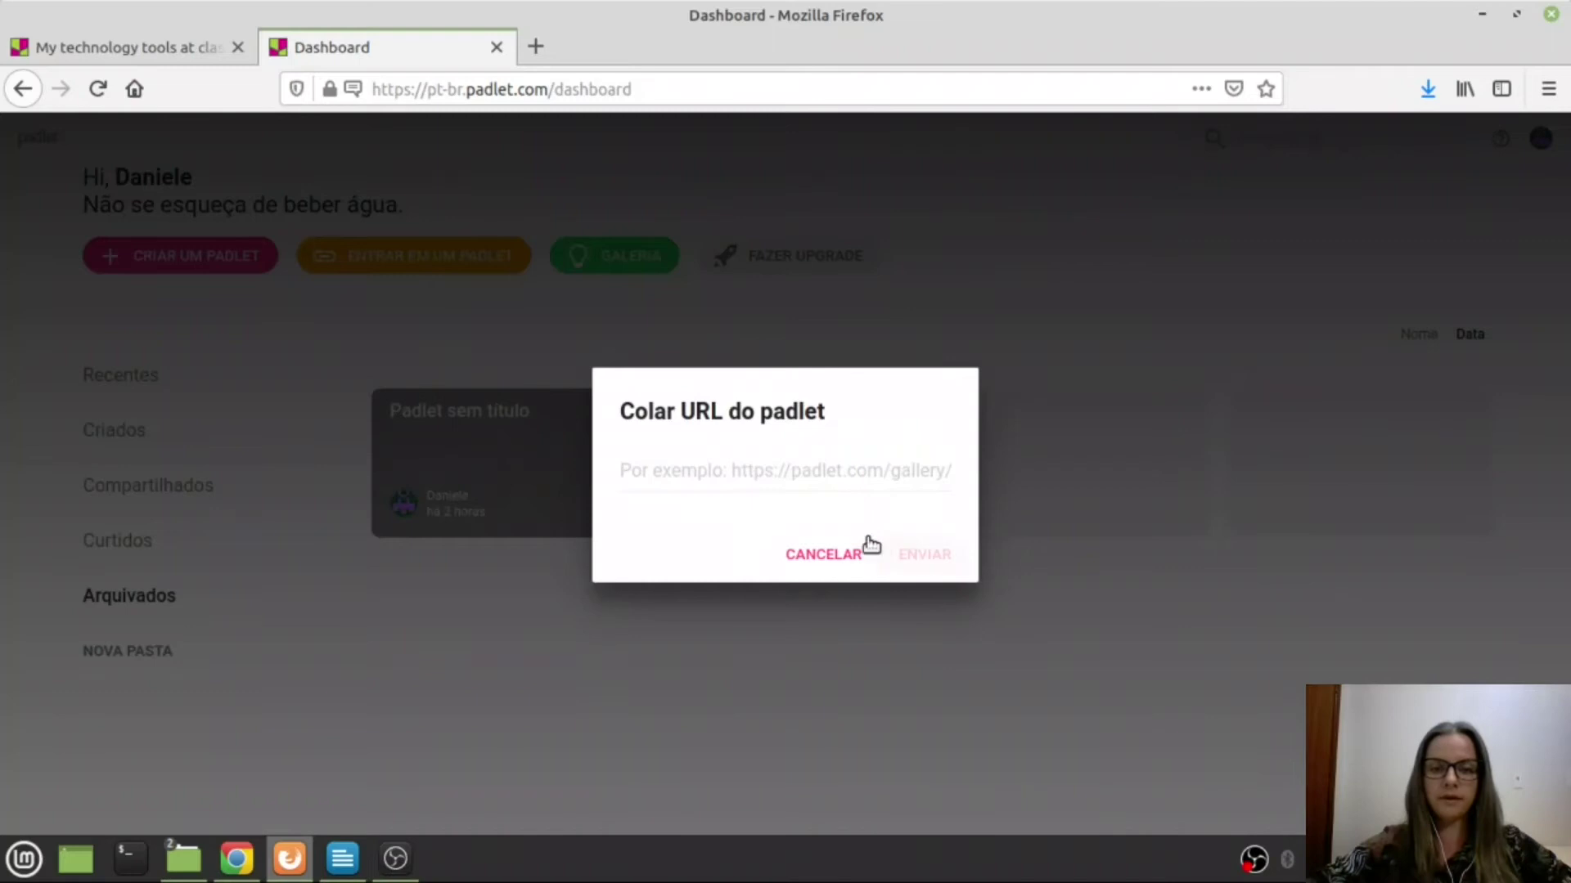
click(836, 555)
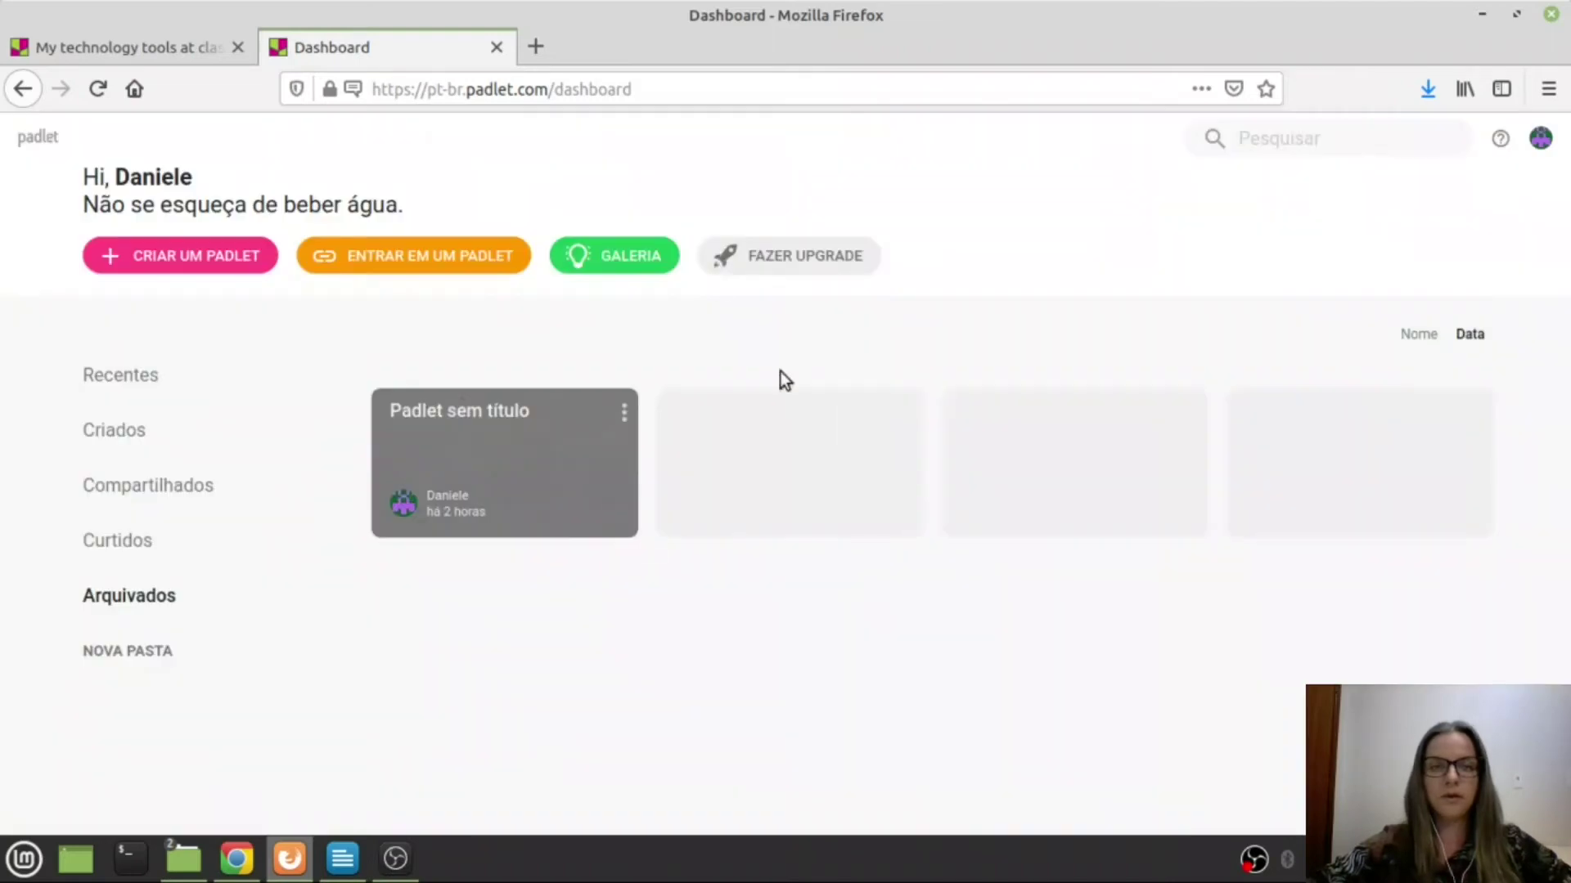
- Browse the gallery of example padlets and view the "Timeline: The Evolution of FIFA Graphics" example through to its end
click(626, 260)
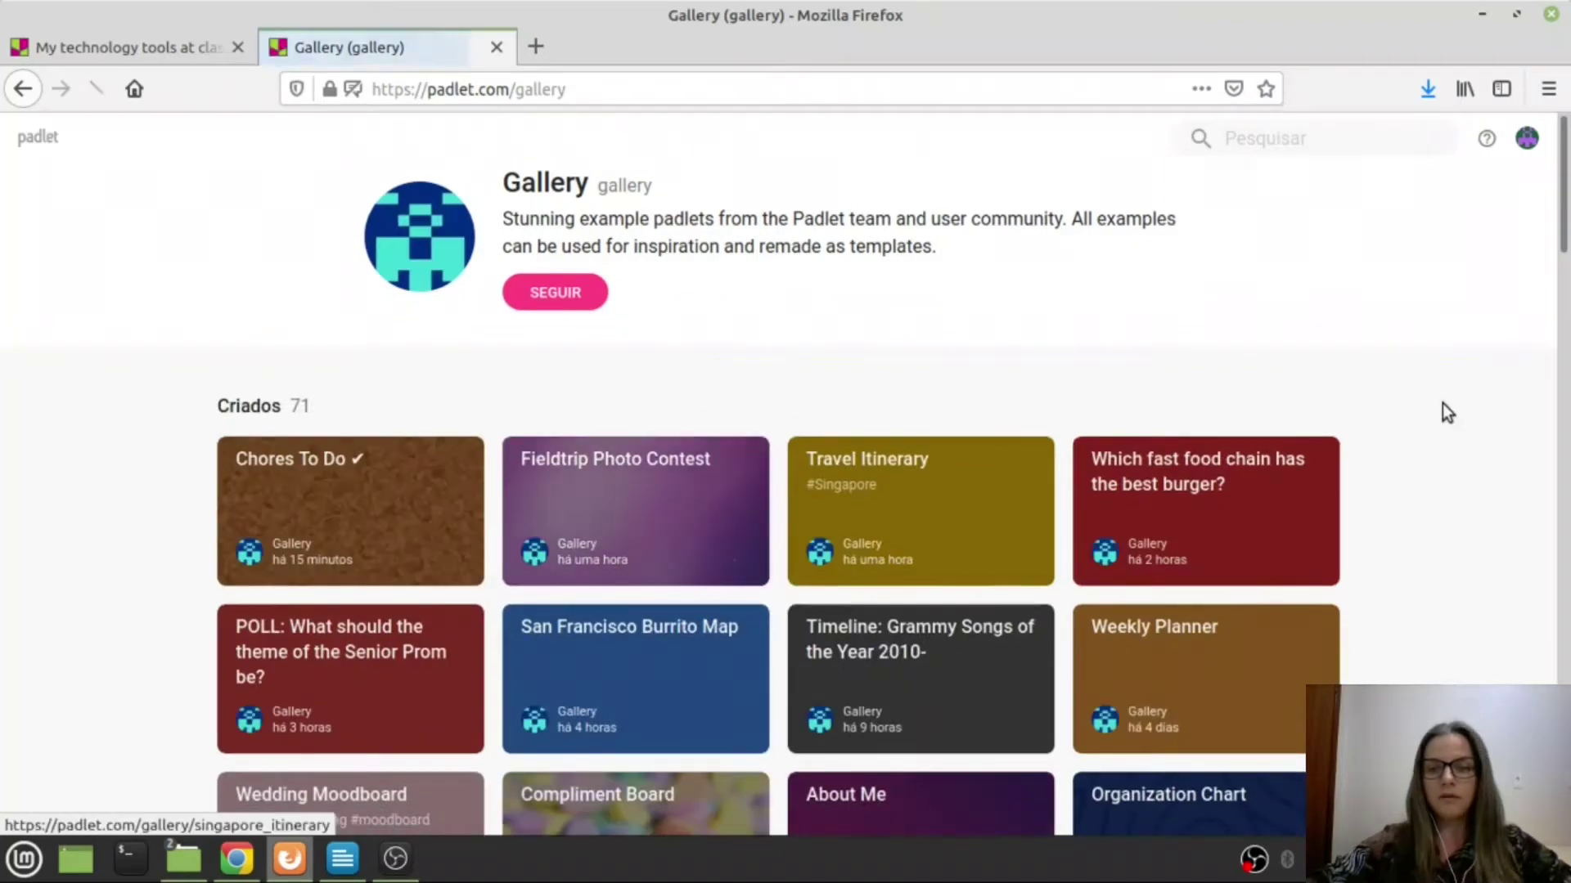
scroll(1444, 414, down, 3)
scroll(1293, 390, down, 10)
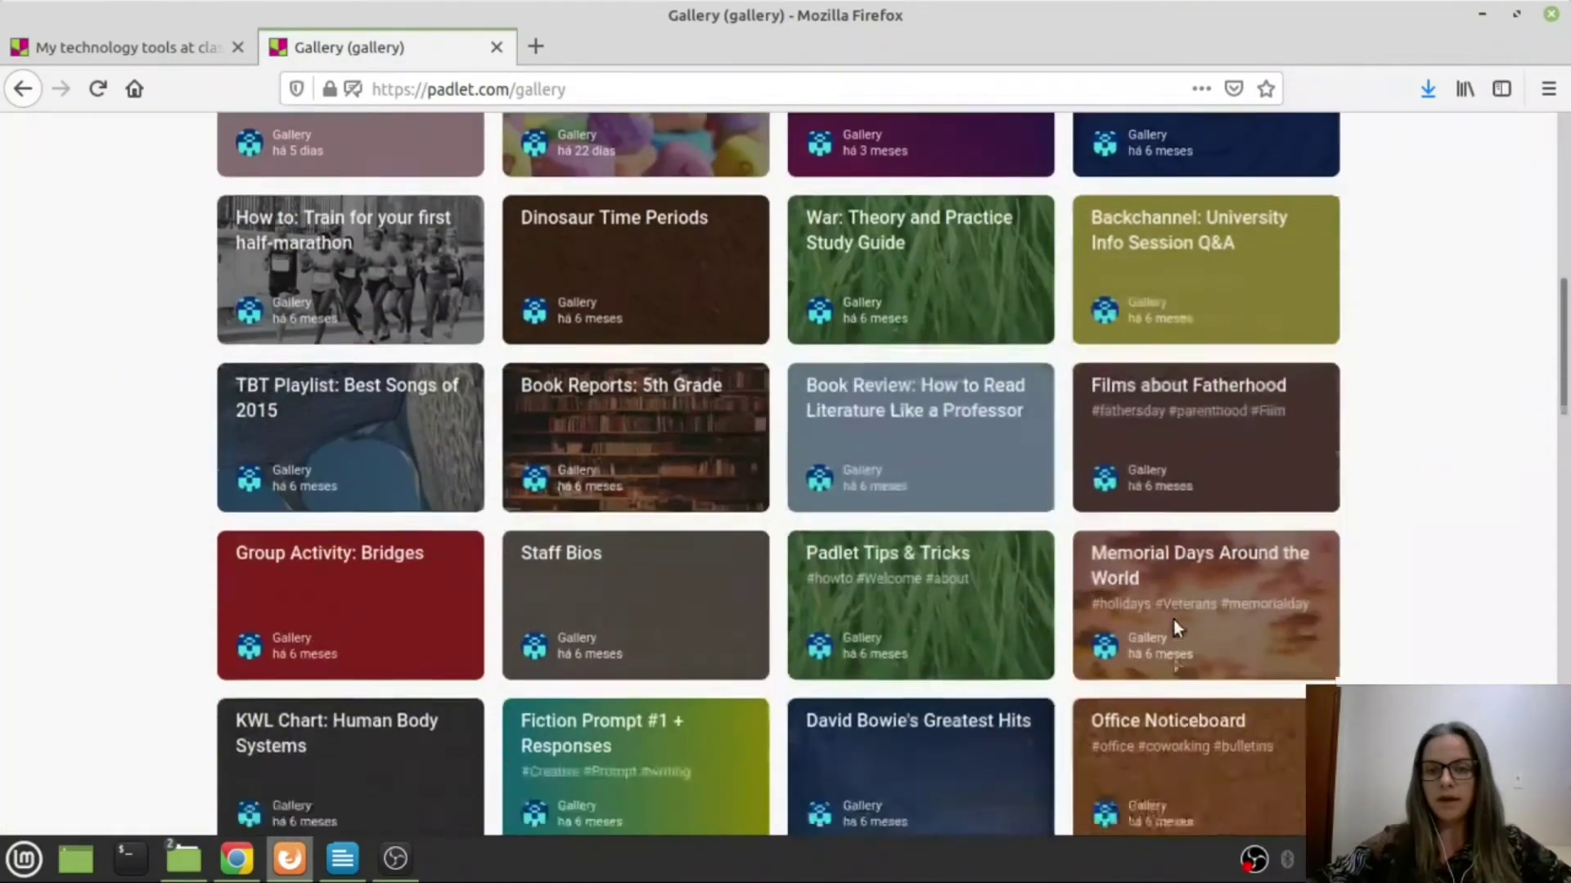
scroll(793, 421, down, 8)
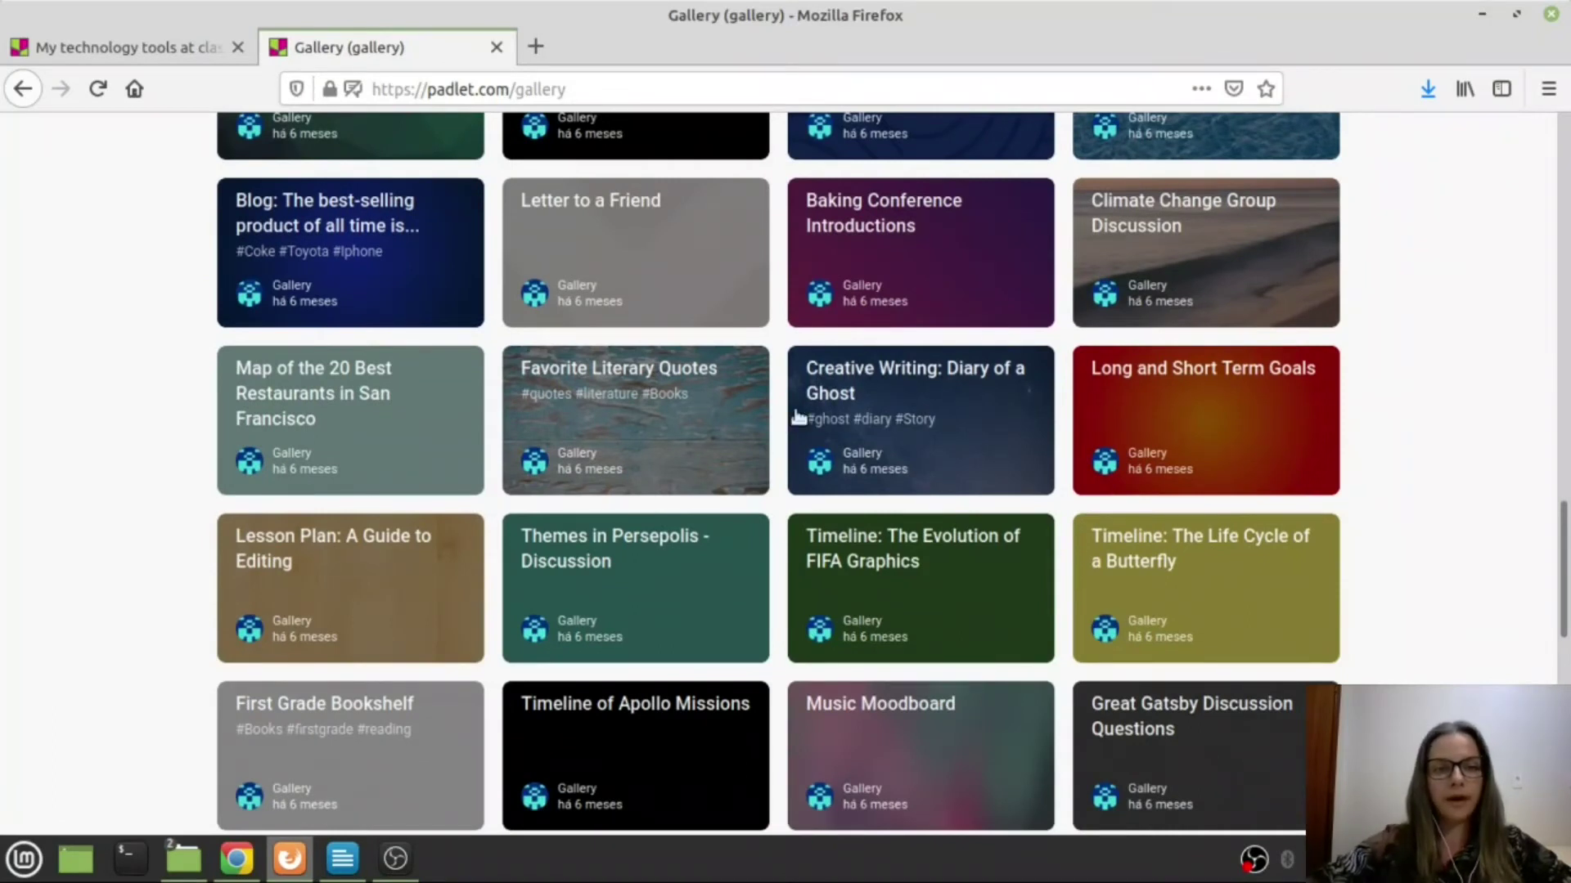
scroll(919, 368, down, 3)
click(903, 311)
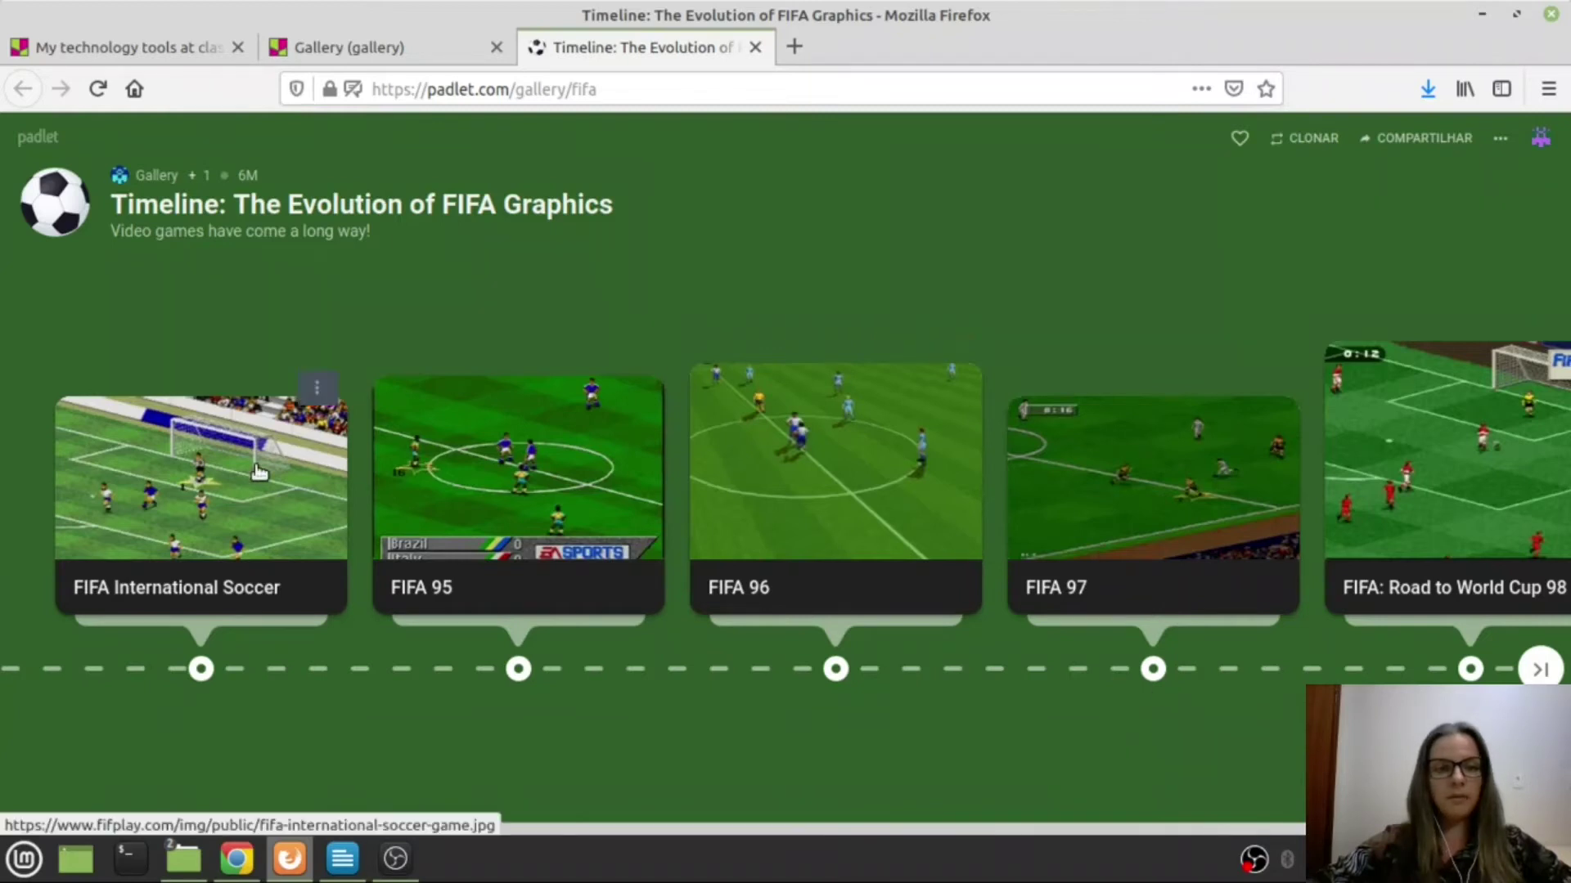
click(1546, 671)
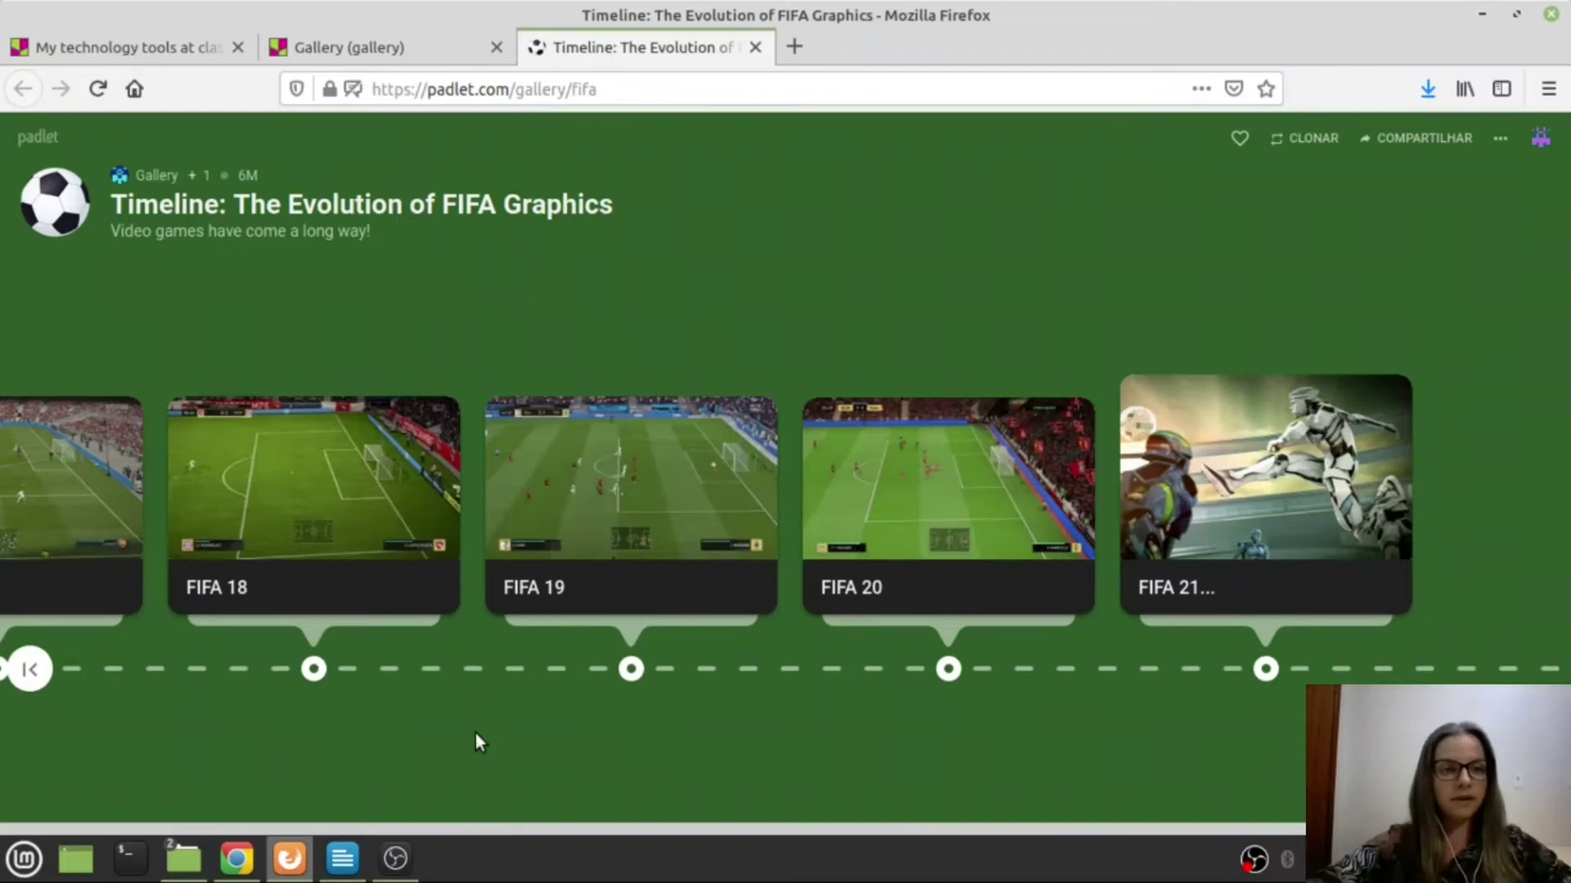
click(755, 47)
- View the "Podcasting 101" example padlet from the gallery, then return to the dashboard
scroll(1006, 509, down, 5)
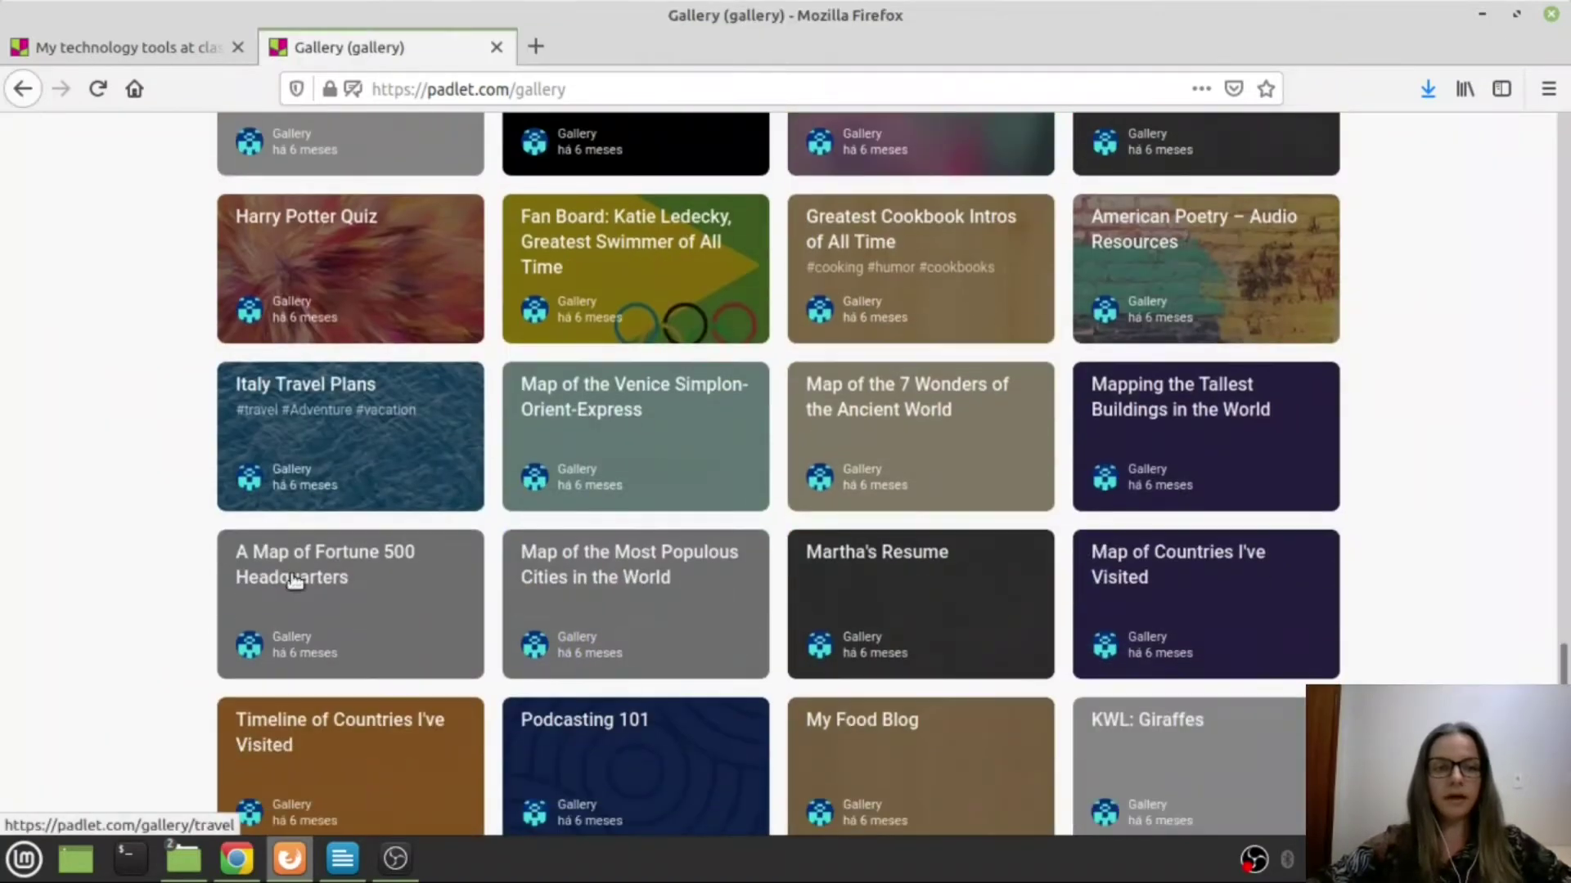
click(602, 759)
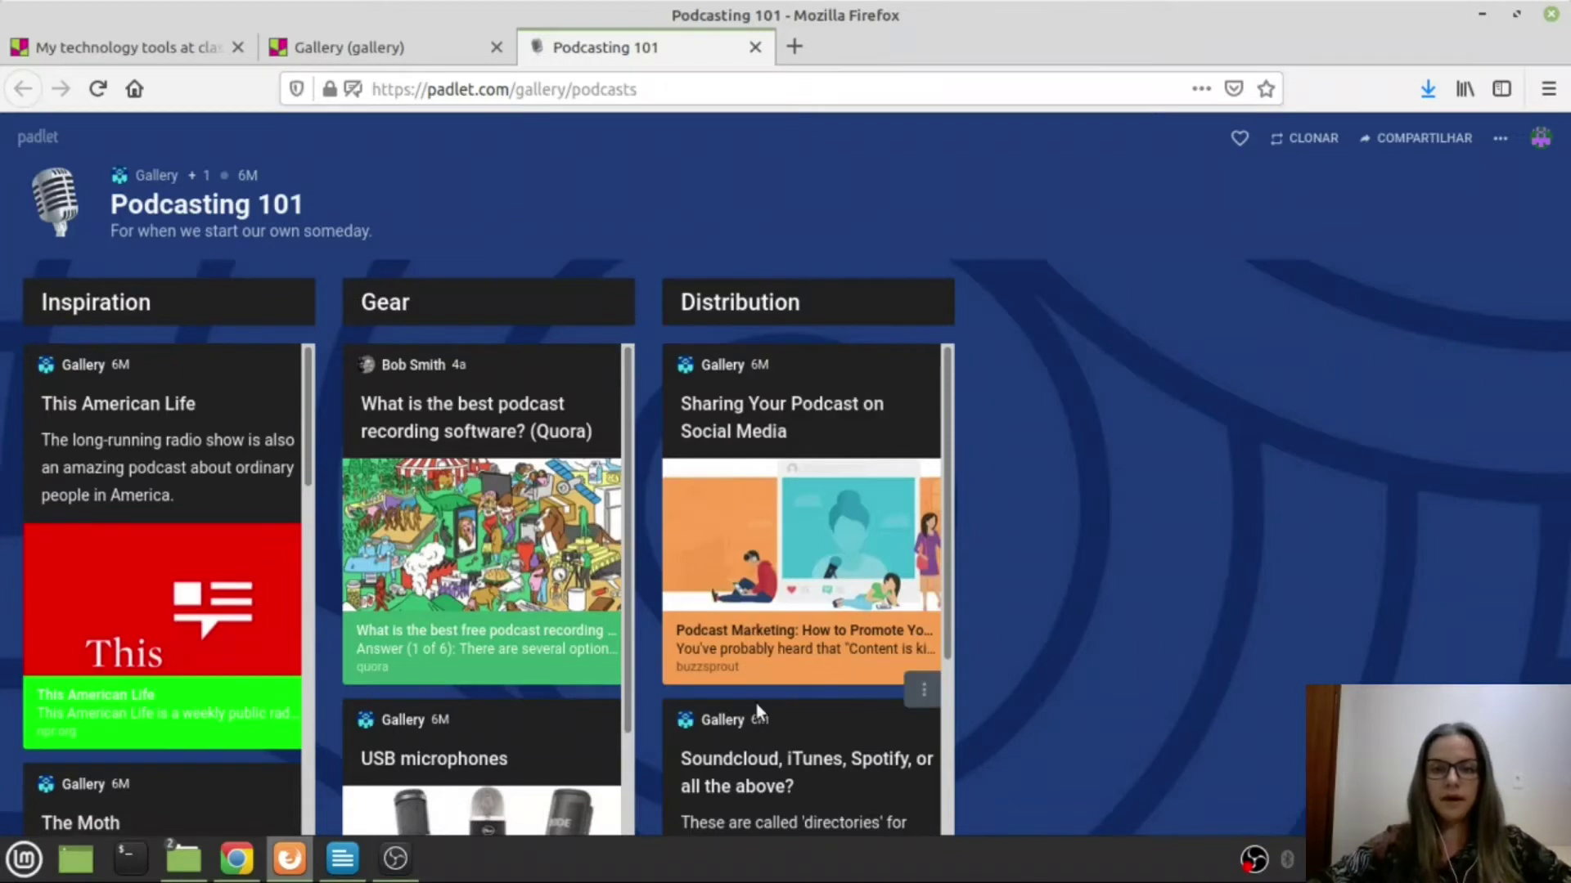
click(754, 49)
scroll(667, 409, up, 2)
click(22, 89)
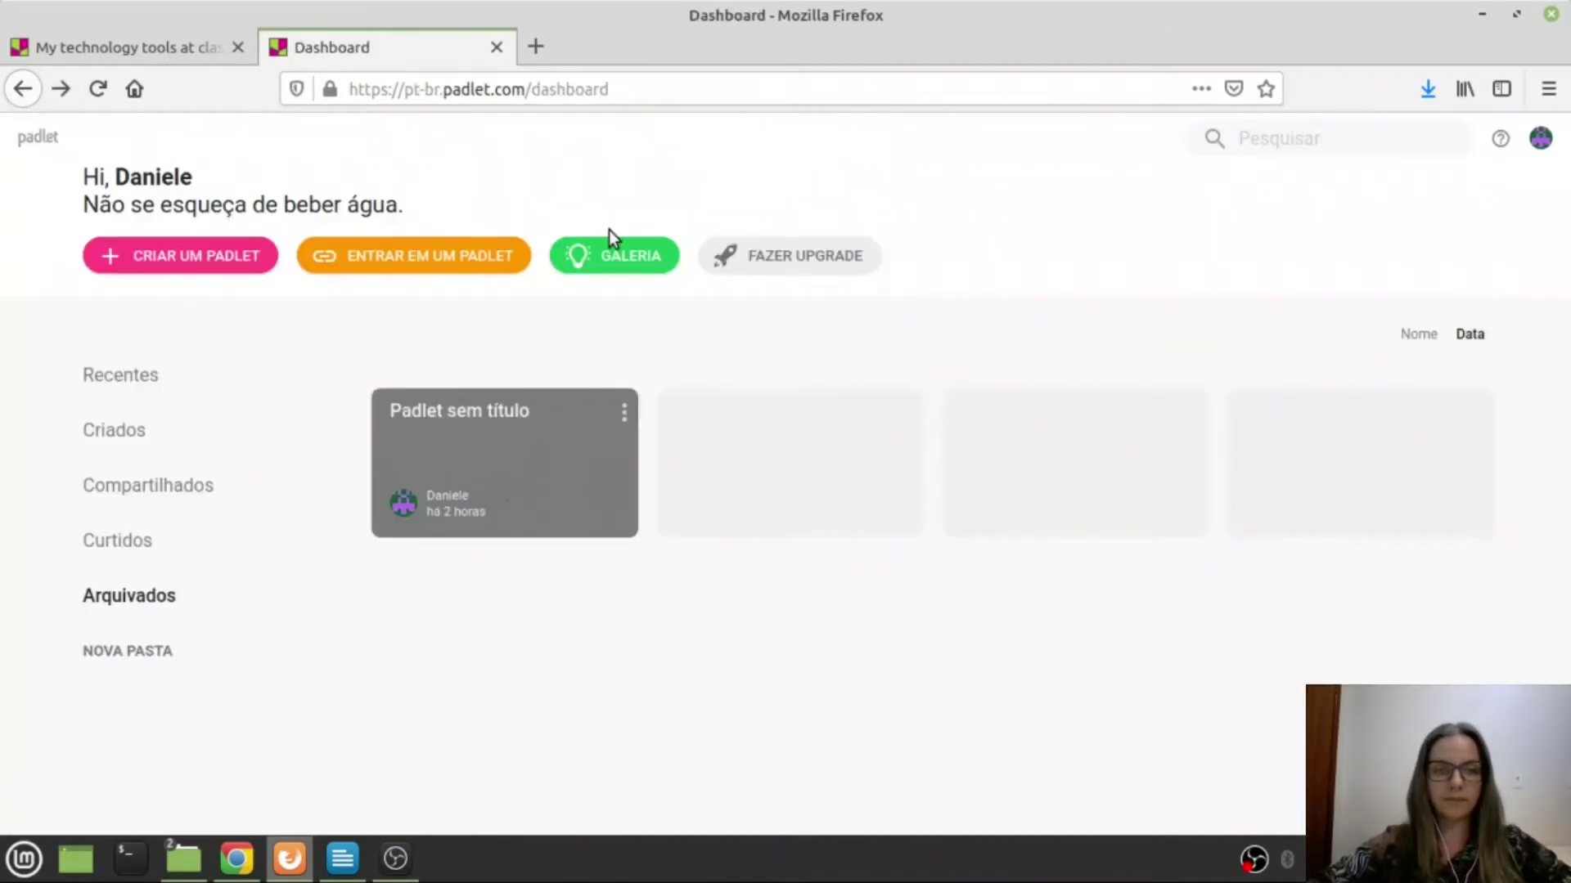
- Start creating a new padlet and bring up the blank layout choices
click(187, 256)
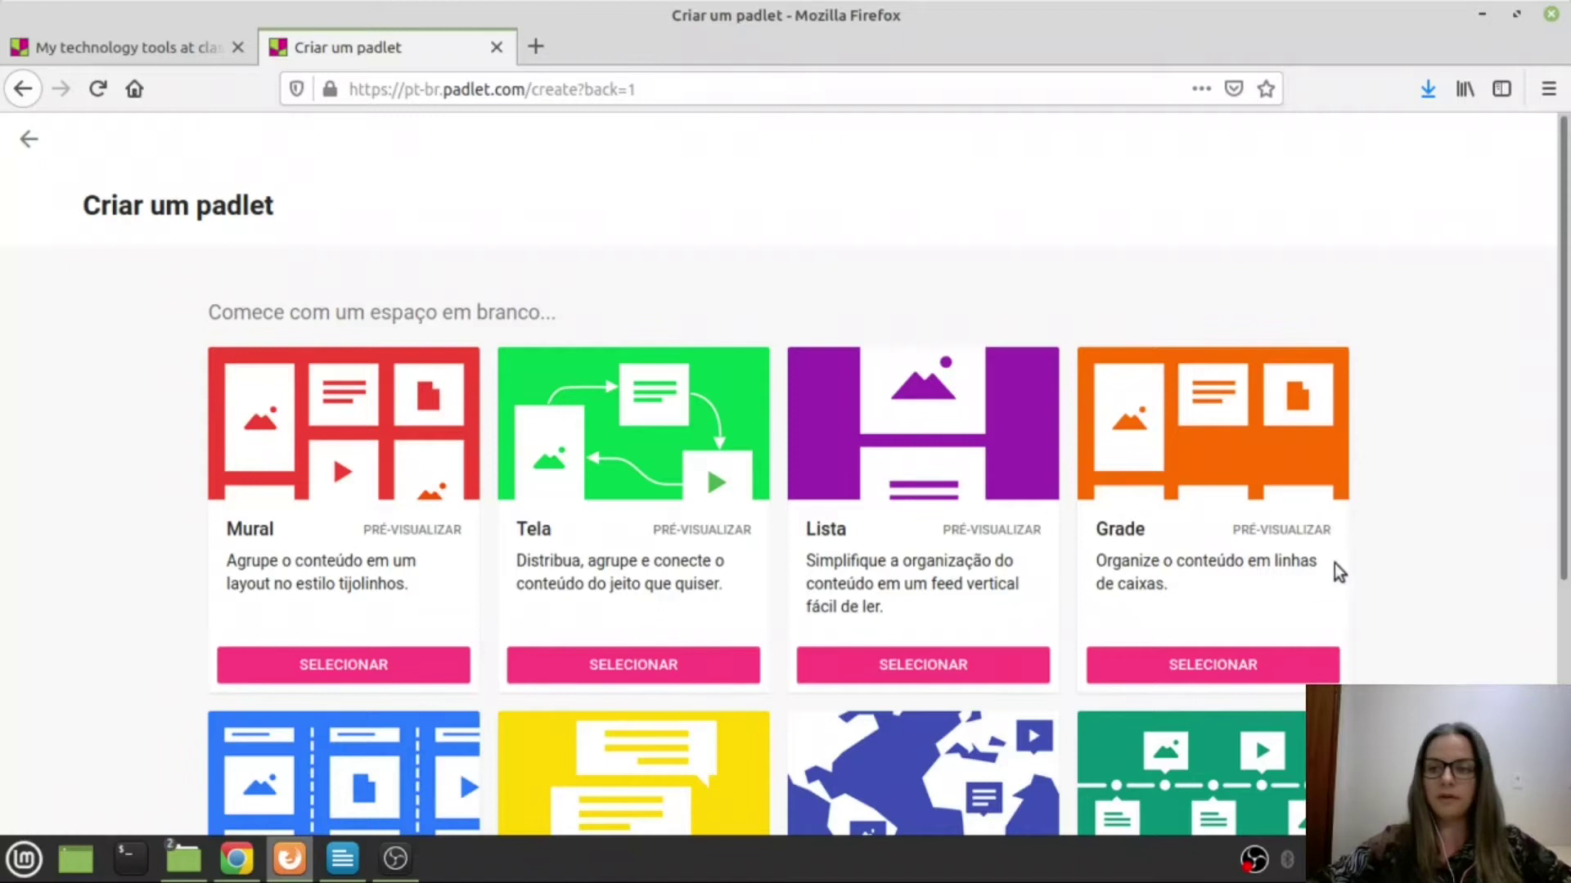
scroll(1401, 541, down, 3)
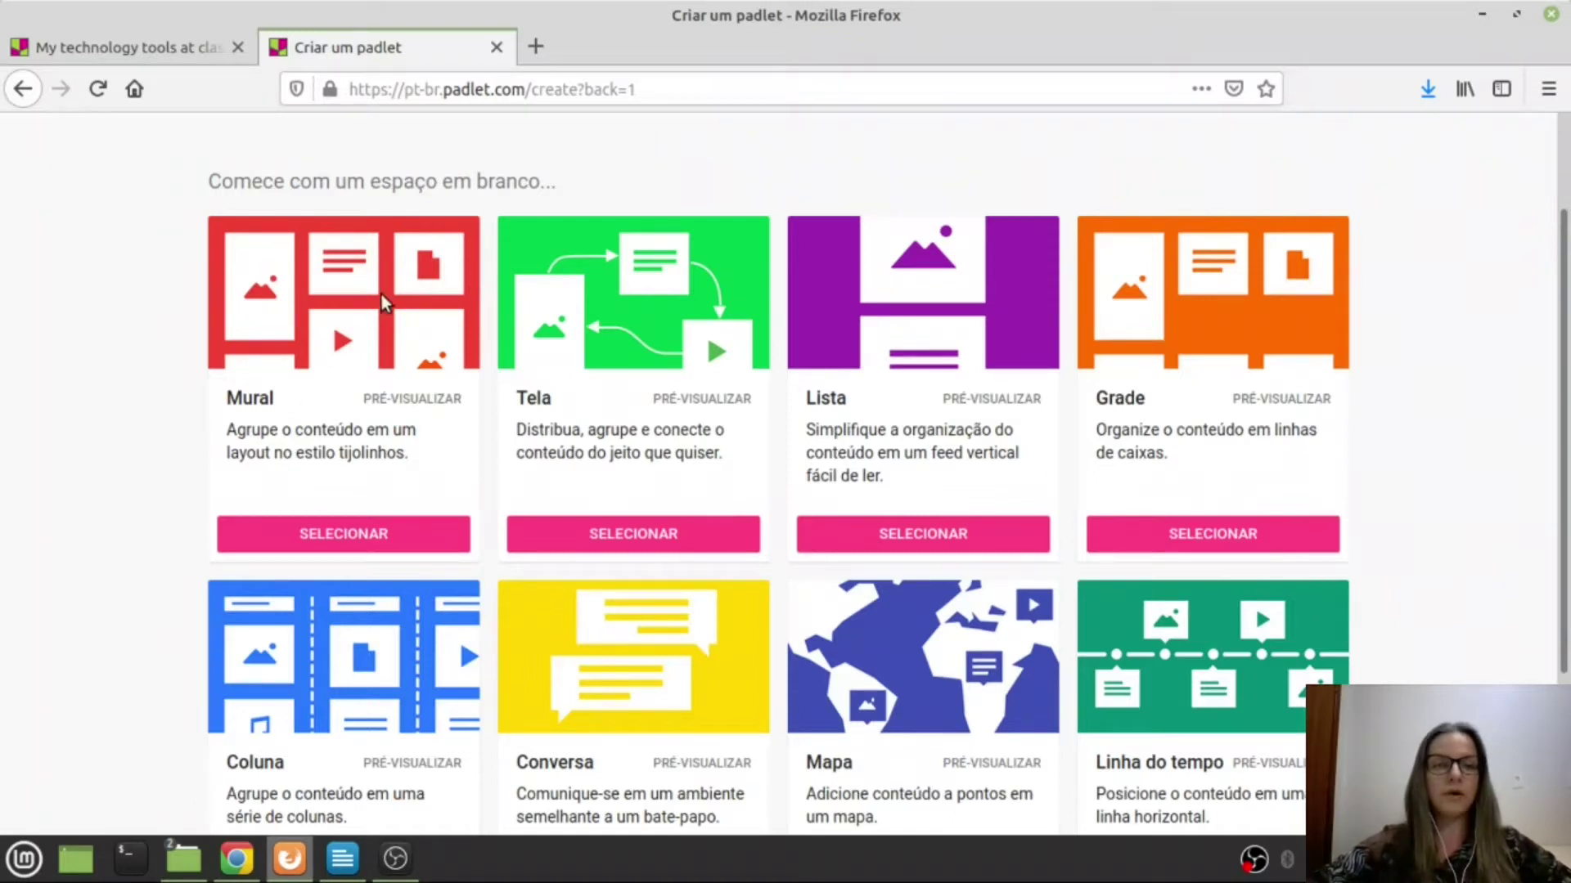
- Preview the example for the Tela layout, look over its connected posts, and close the preview
click(718, 400)
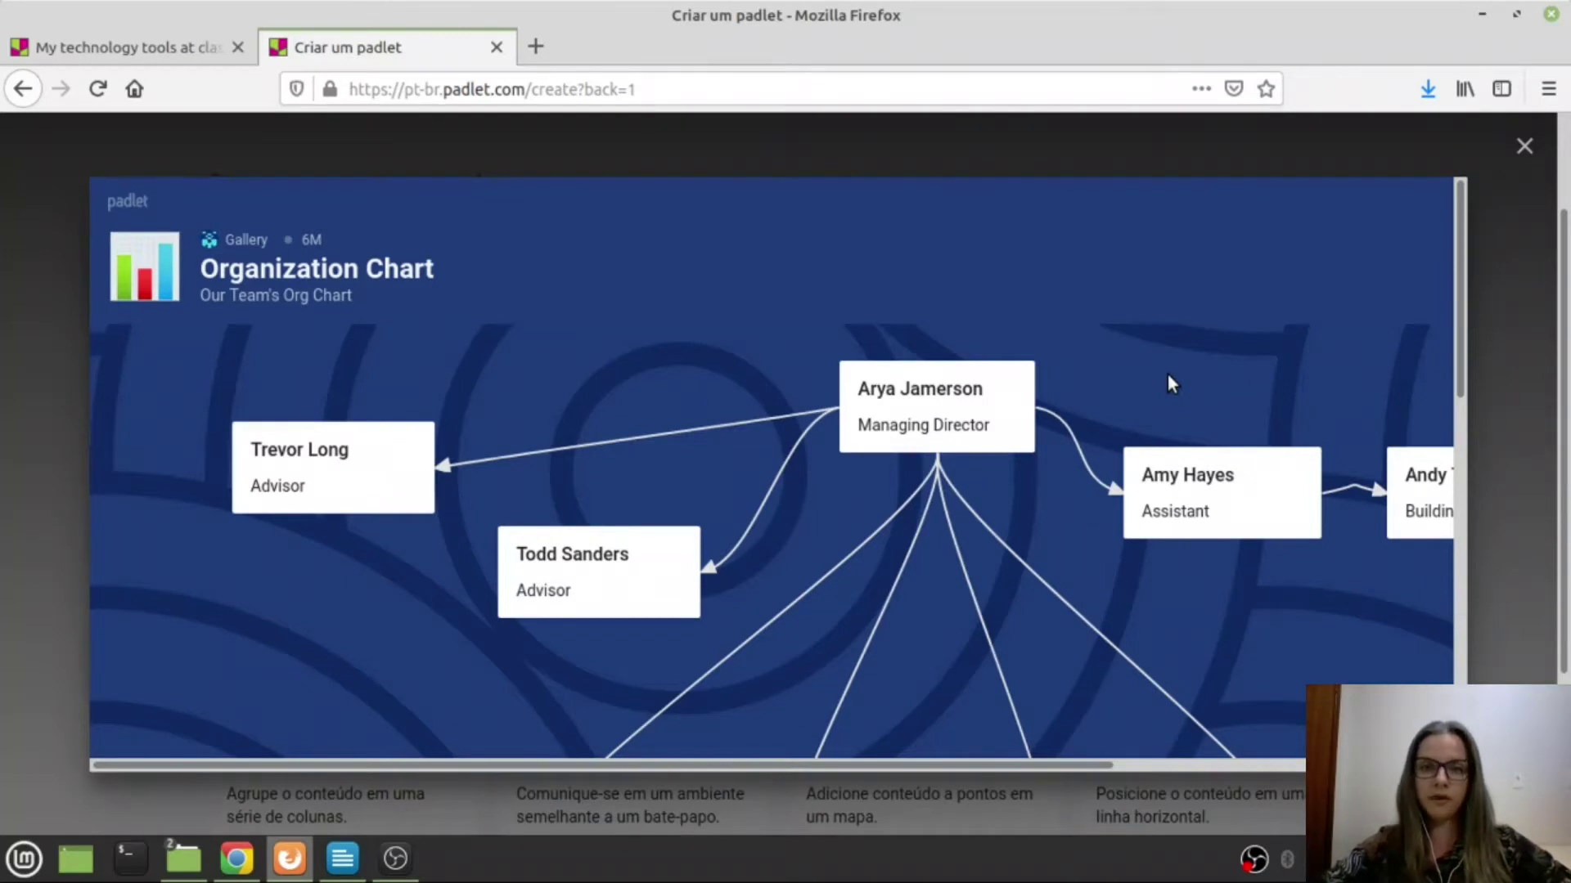
mouse_move(923, 380)
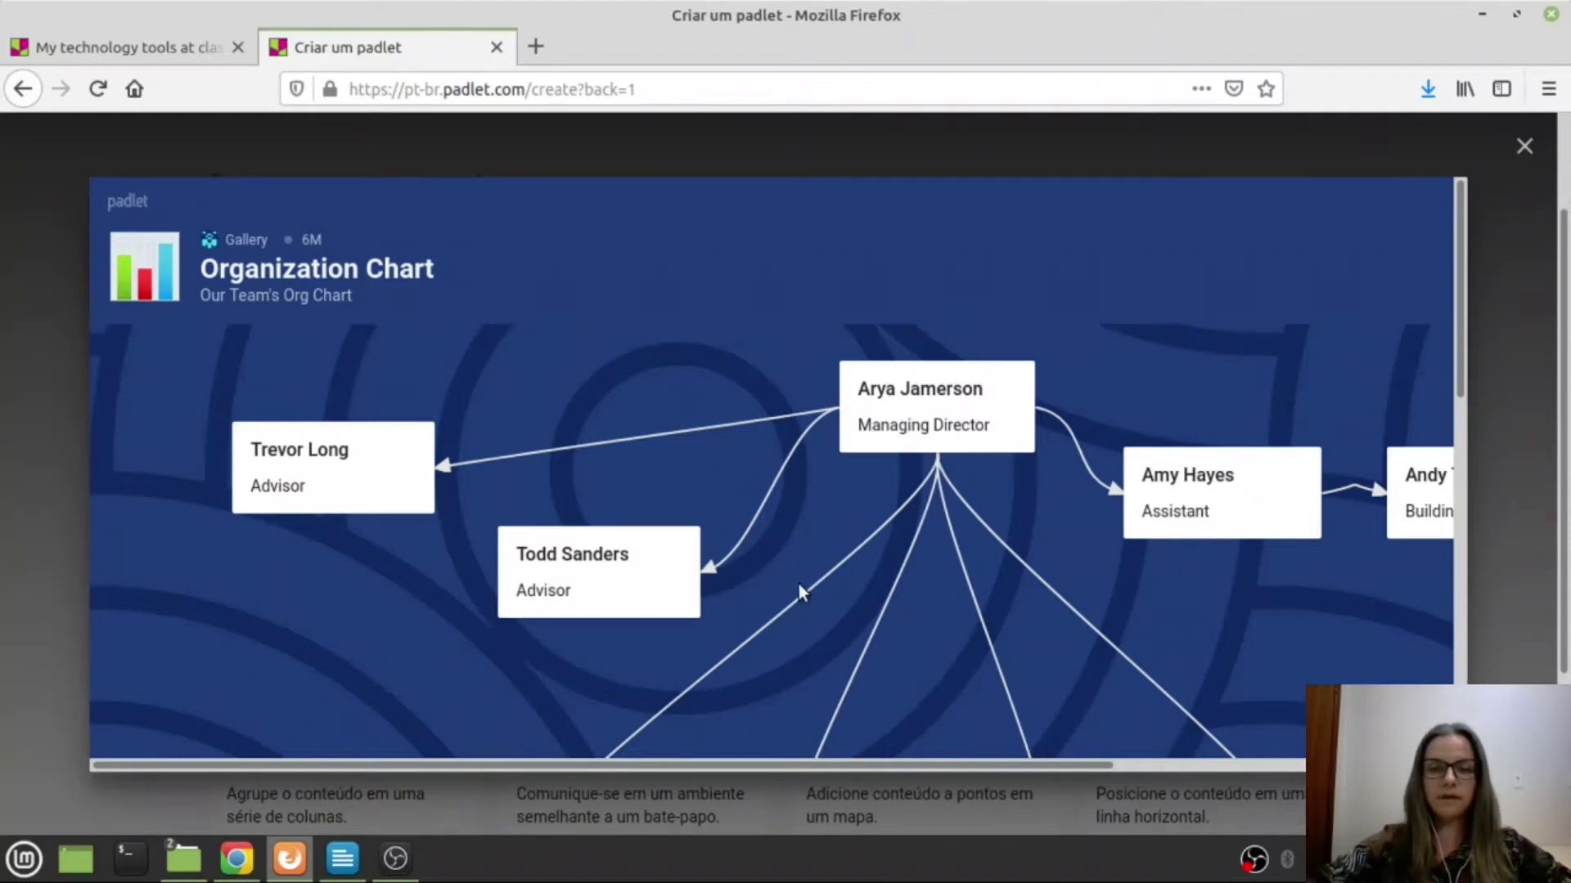
scroll(1063, 437, down, 4)
scroll(1062, 430, up, 5)
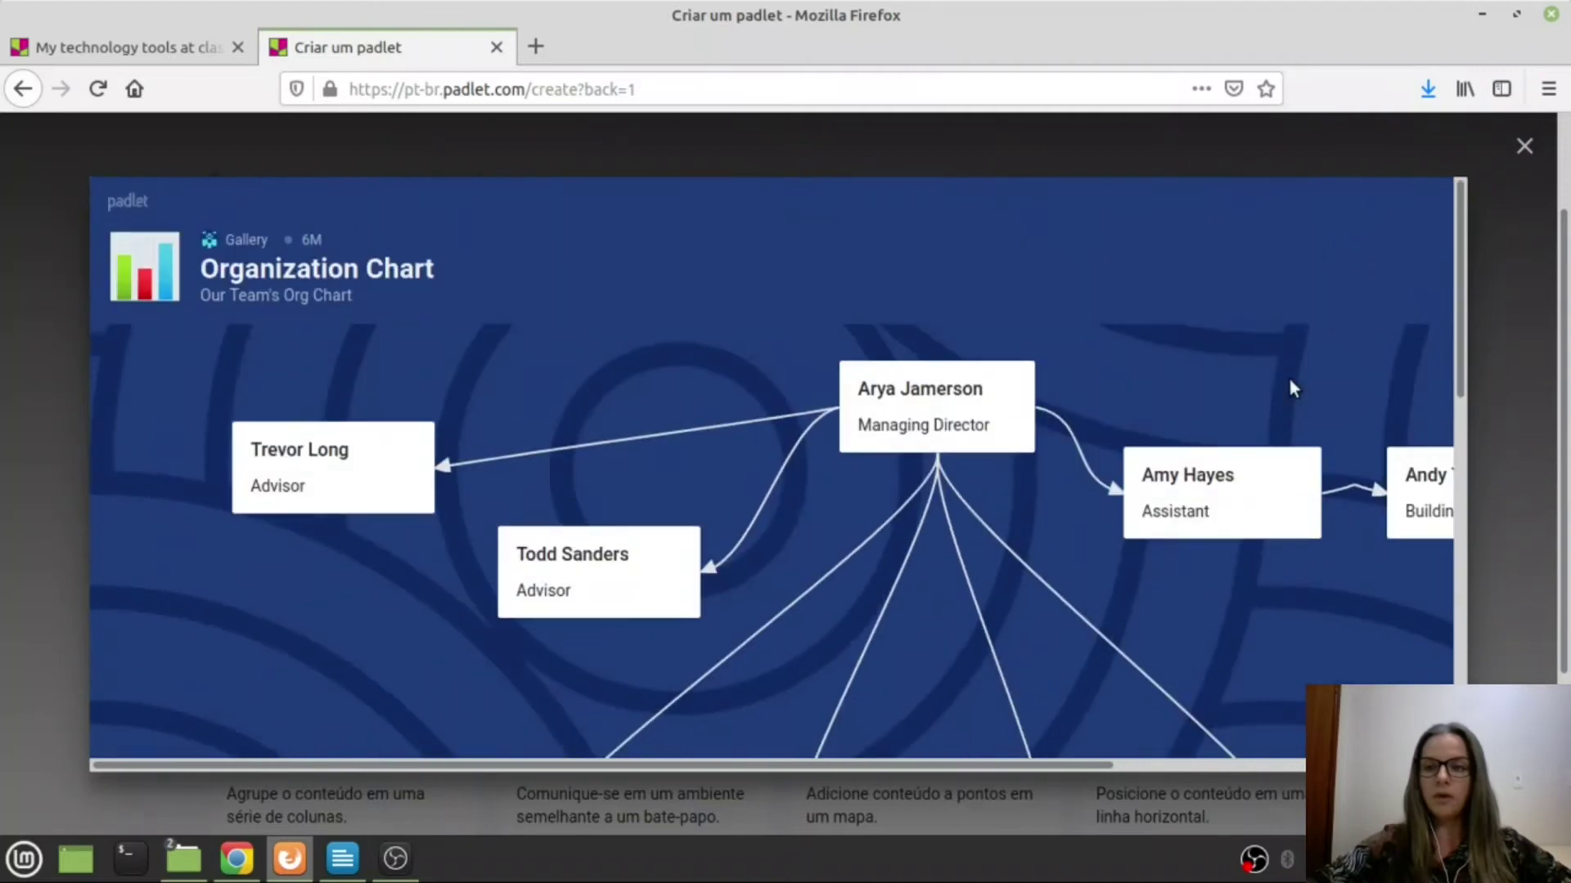
click(1523, 148)
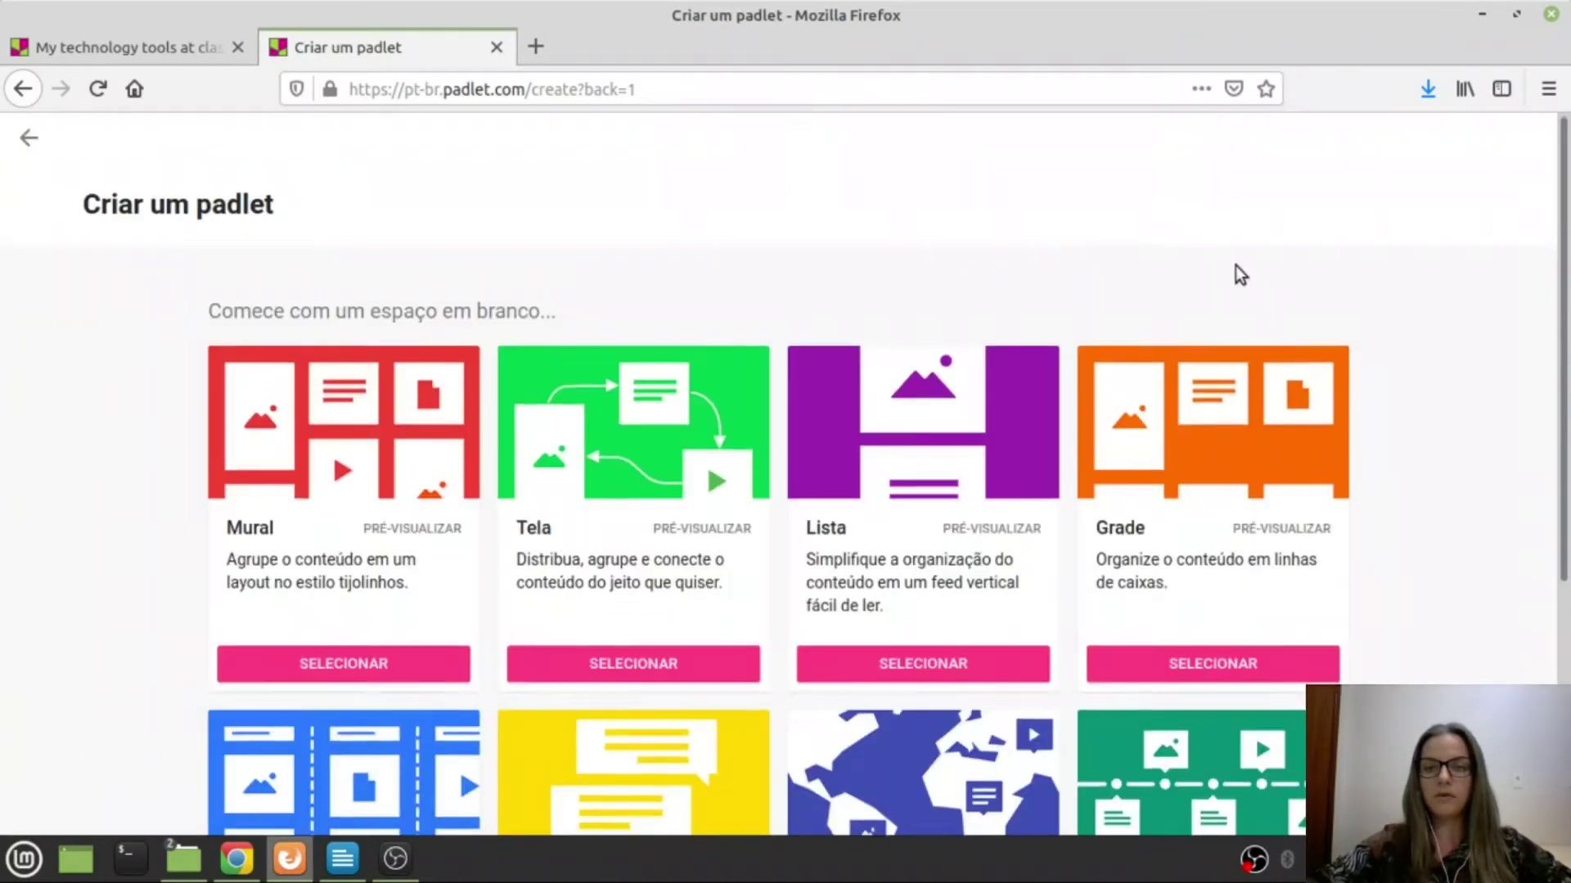
- Review the remaining blank layouts and preview the example for the Conversa layout, closing it when done
scroll(1234, 278, down, 3)
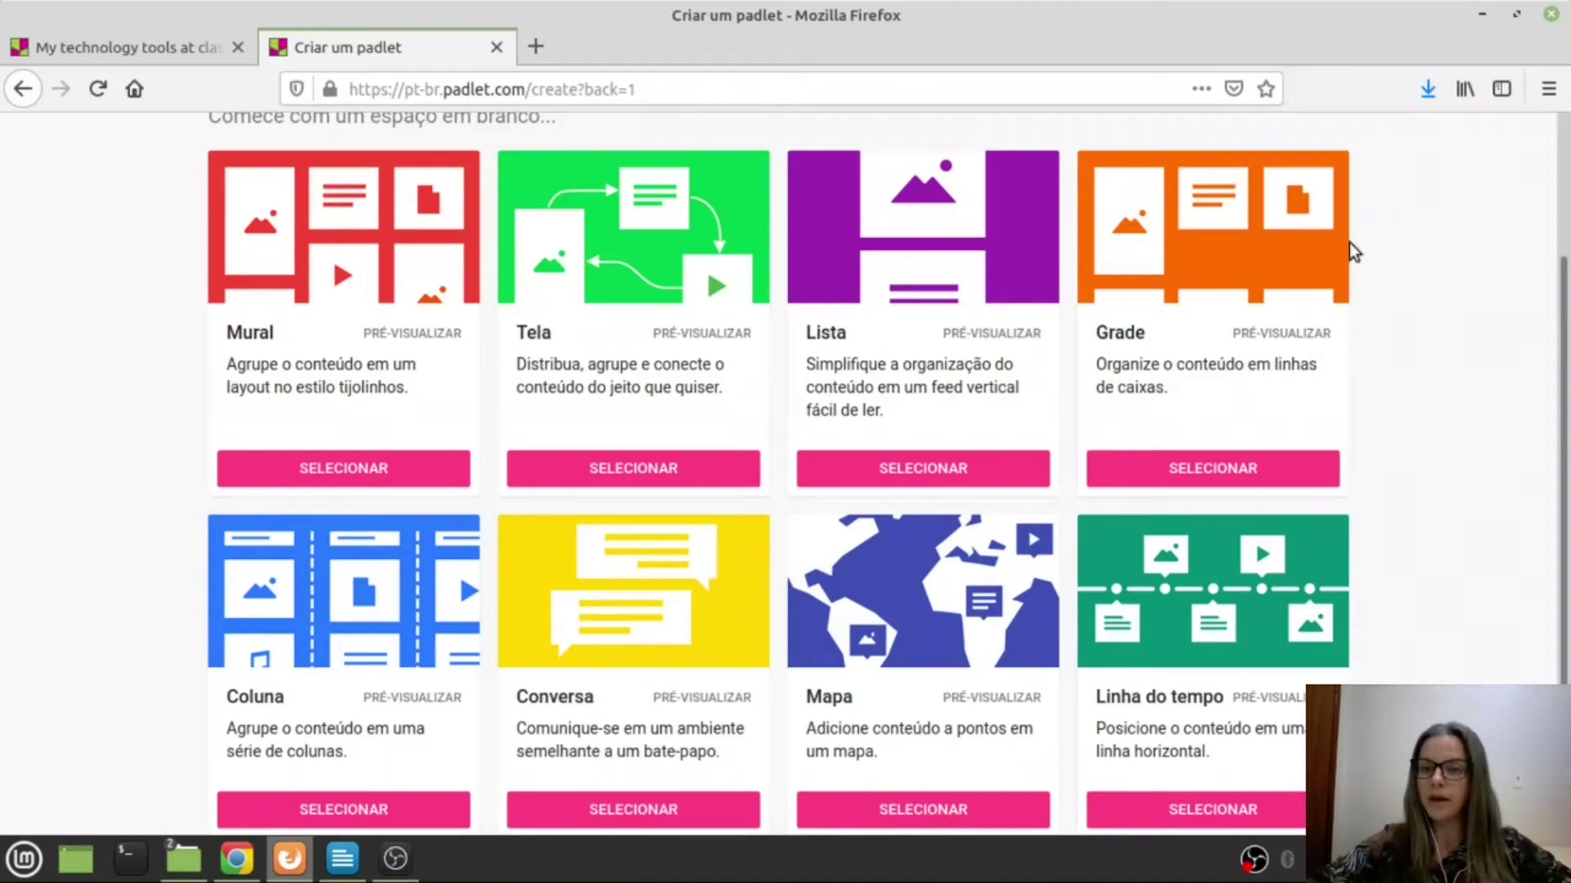
scroll(818, 474, down, 1)
scroll(818, 475, down, 2)
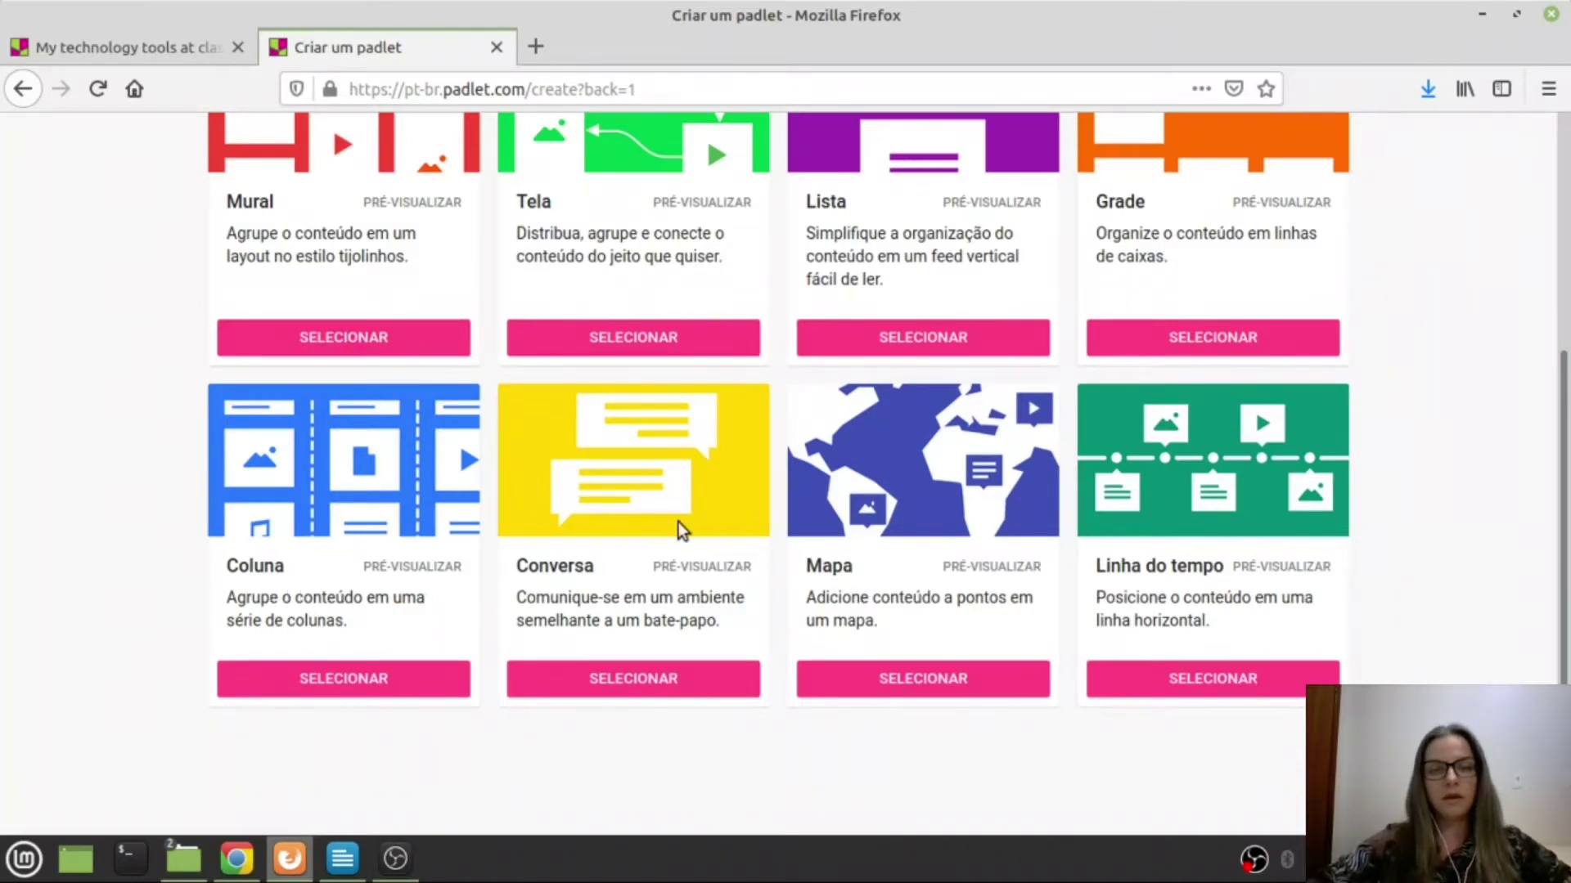
click(716, 566)
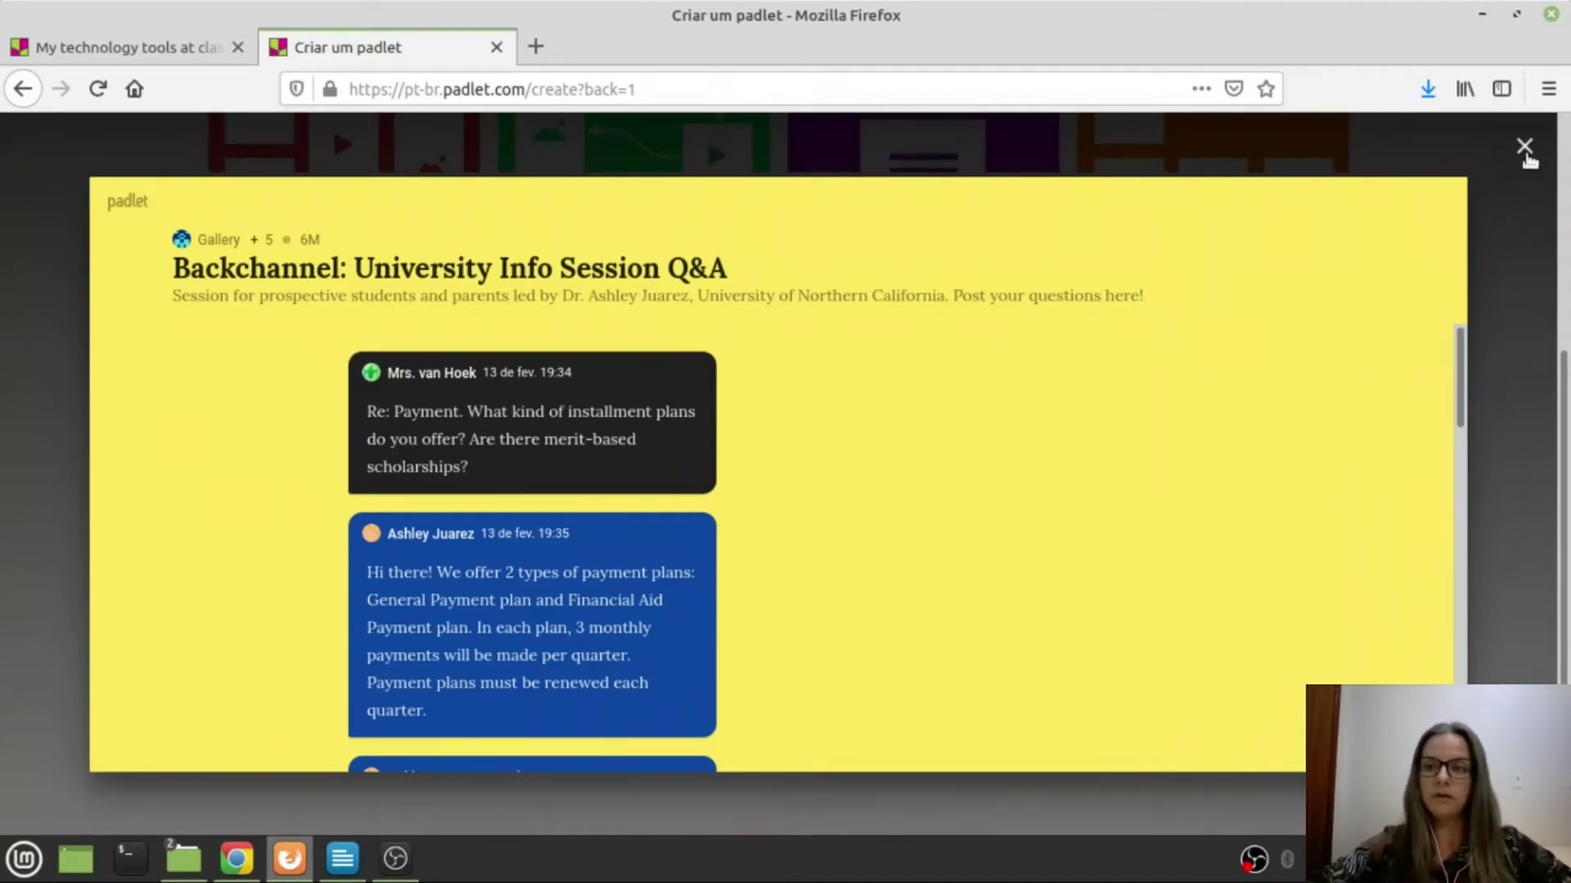
click(1524, 148)
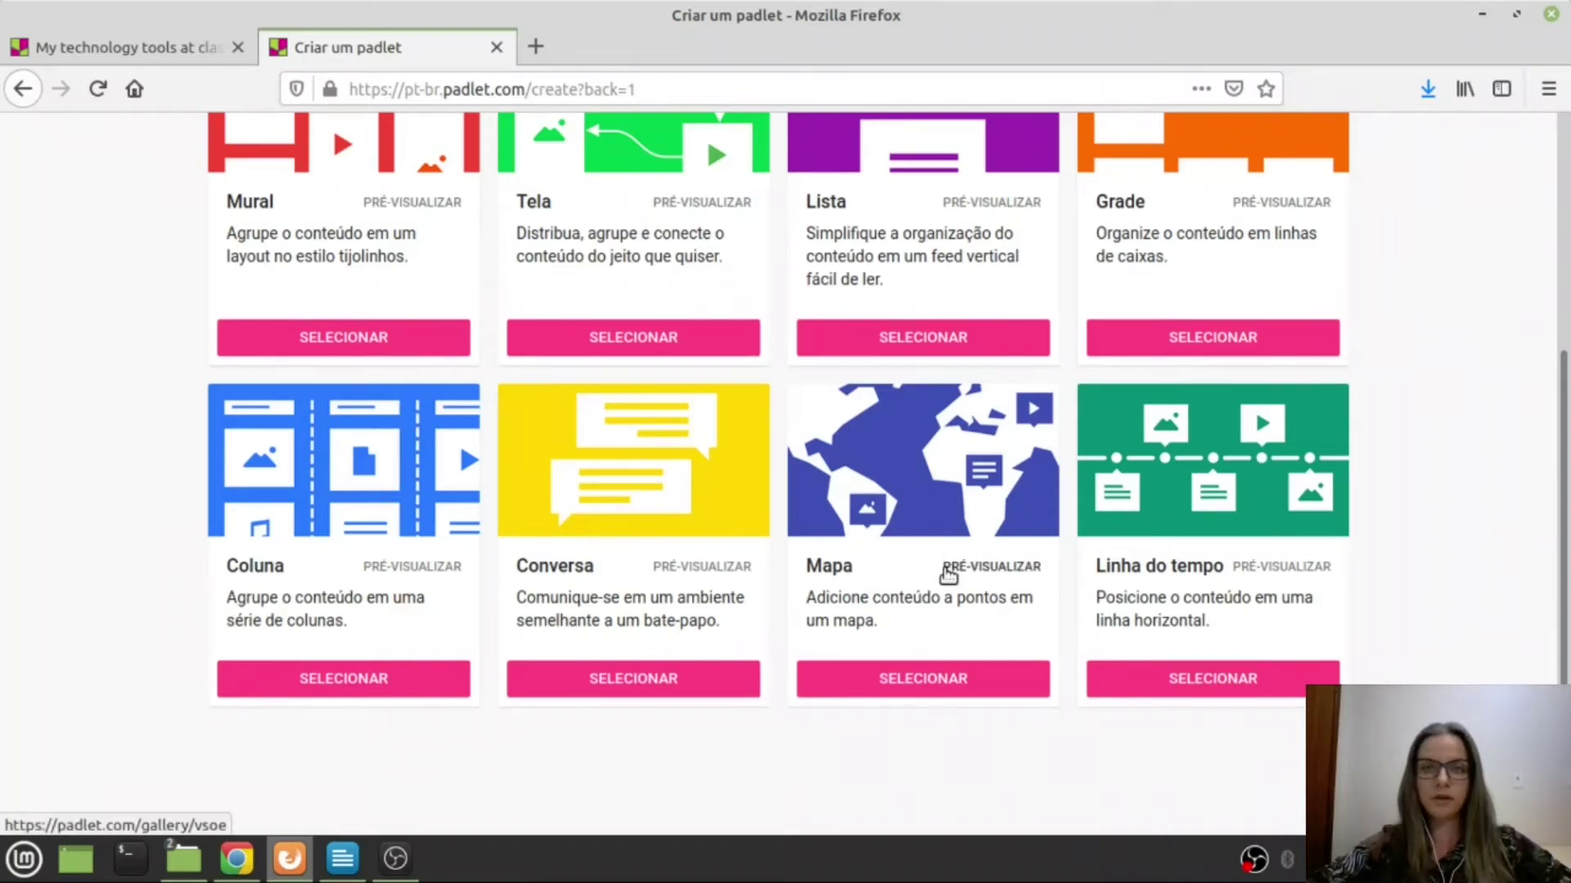
- Preview the example for the Mapa layout, look over its pinned route, and close the preview
click(953, 573)
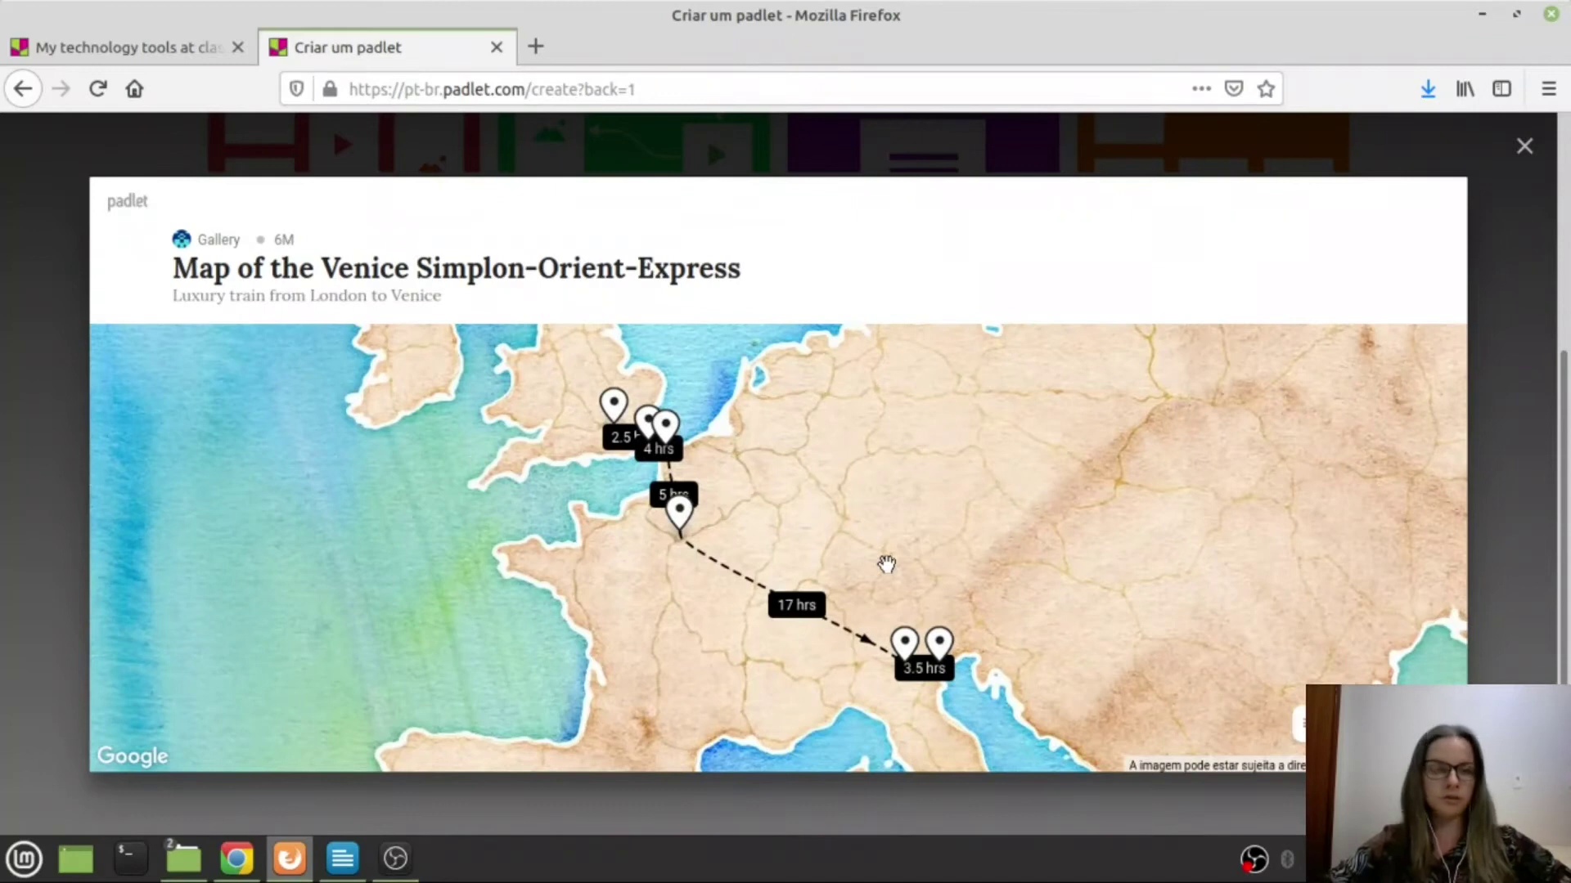
scroll(820, 494, down, 2)
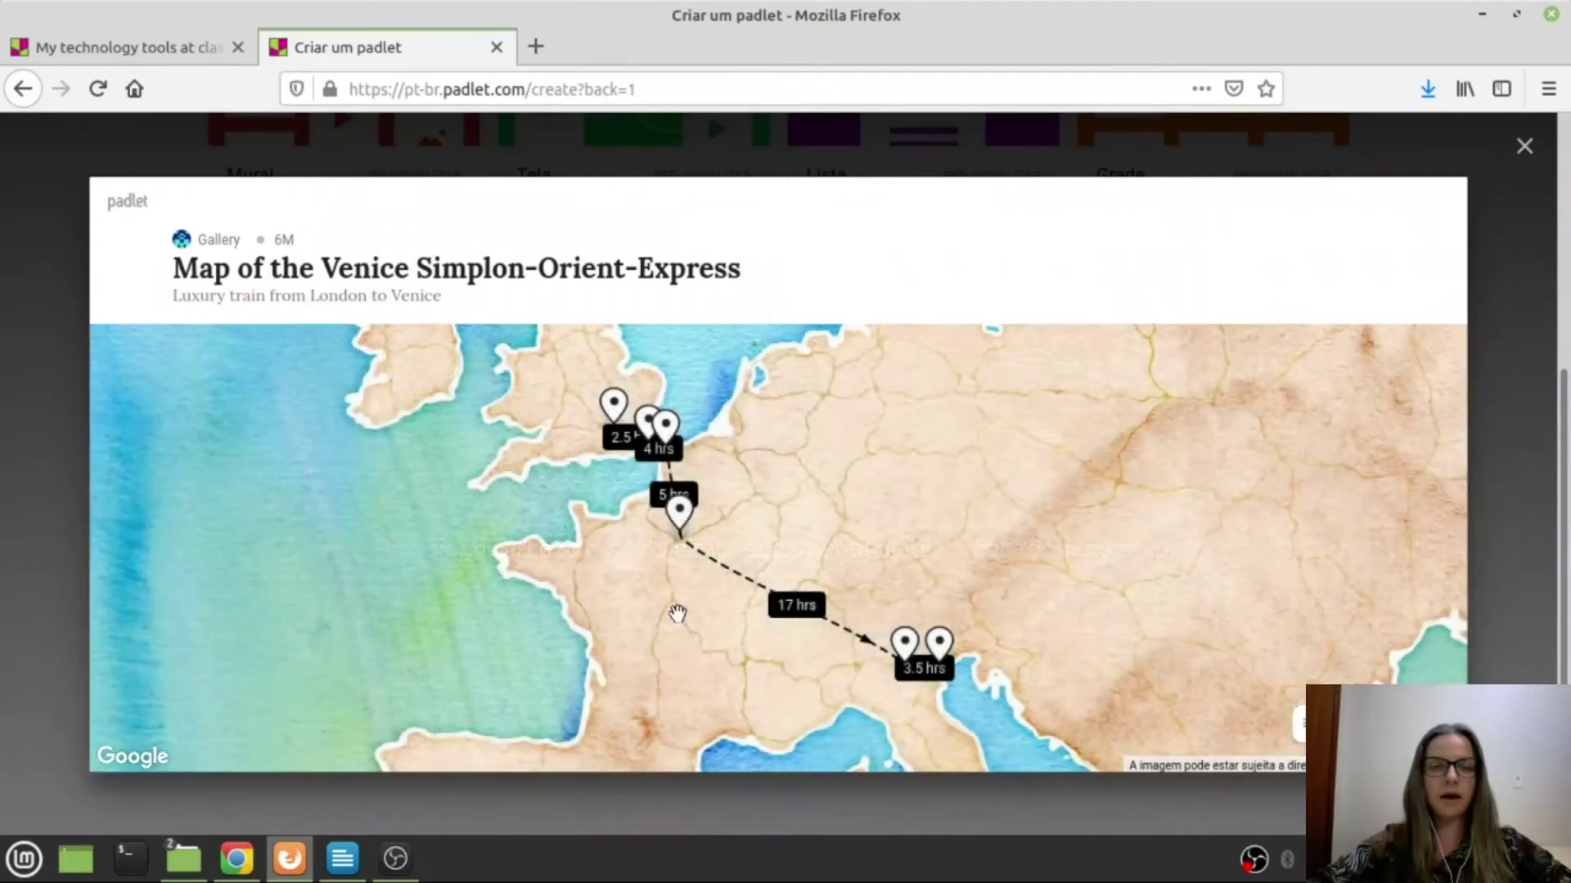
scroll(678, 612, down, 1)
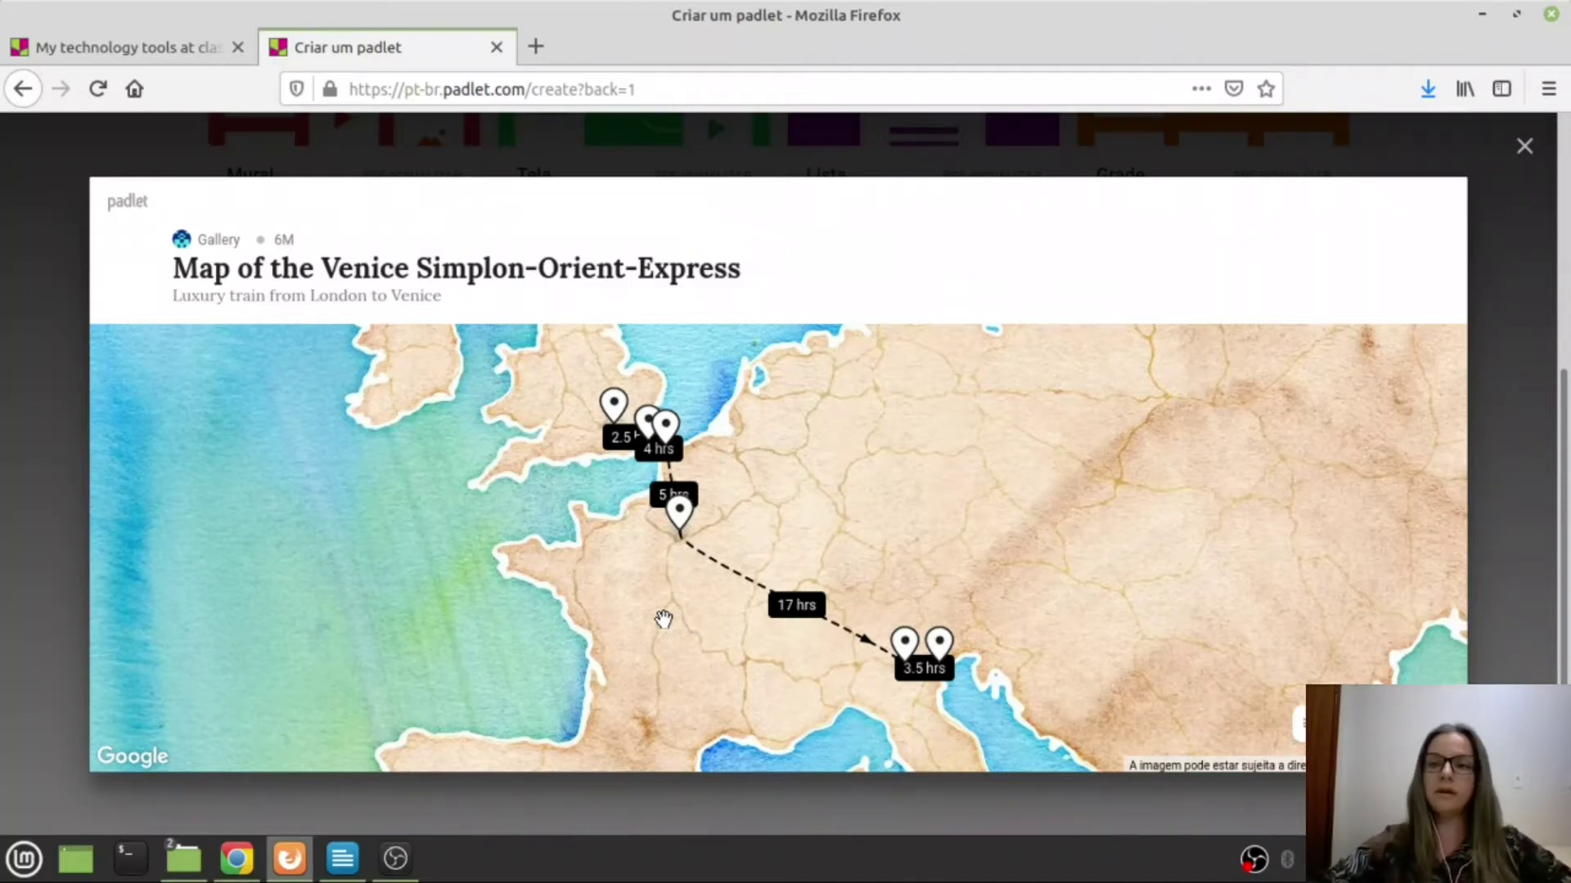
click(1524, 146)
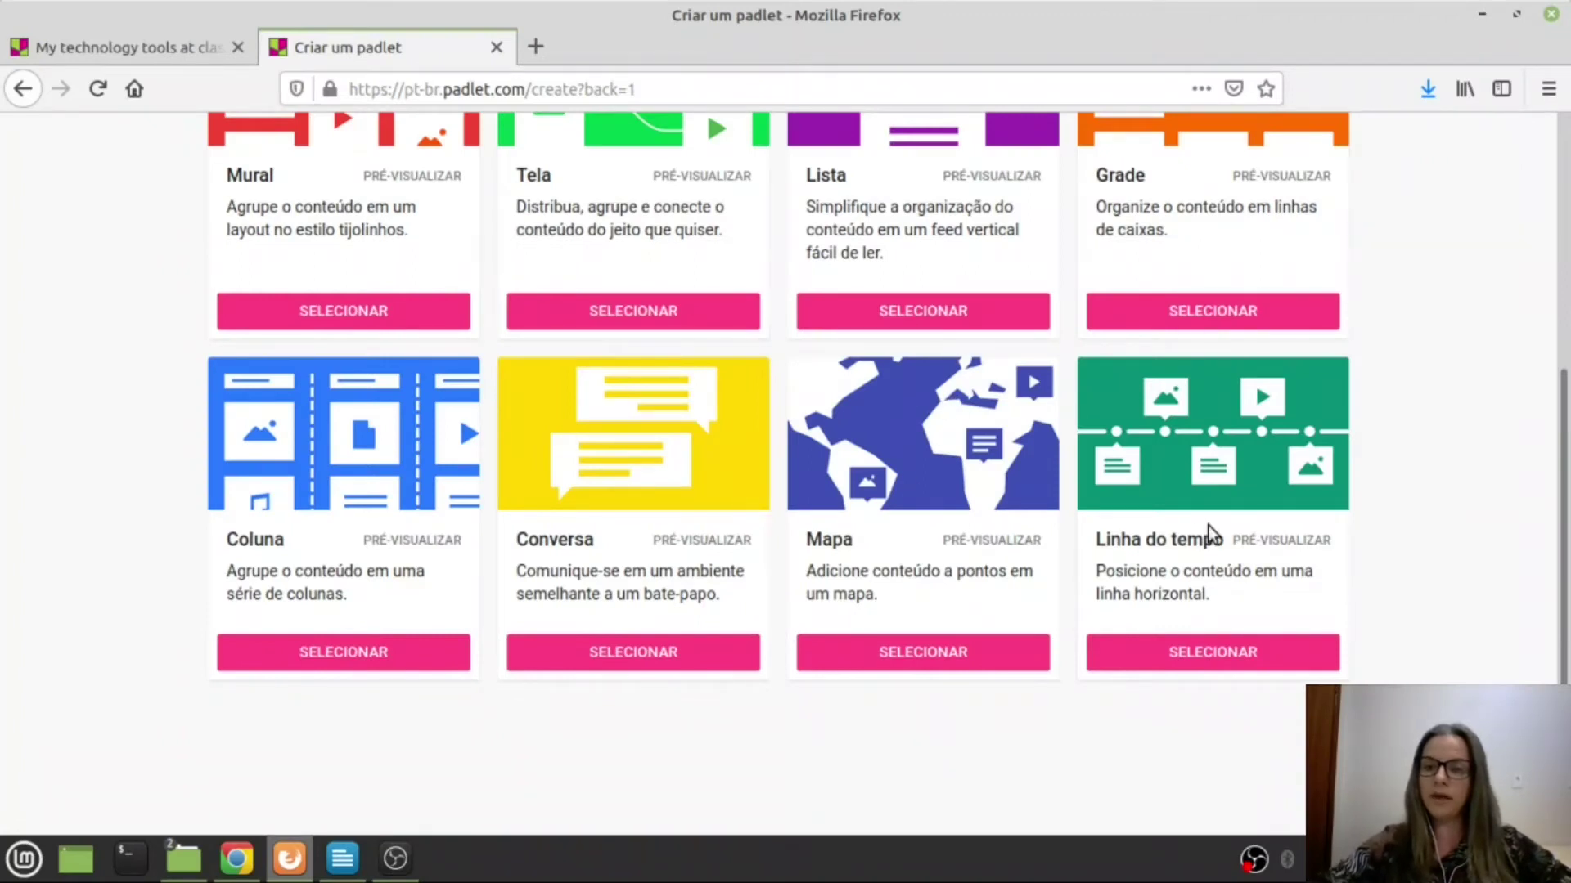
- Preview the example for the Linha do tempo layout, jump to the end of its timeline, and close the preview
click(1278, 544)
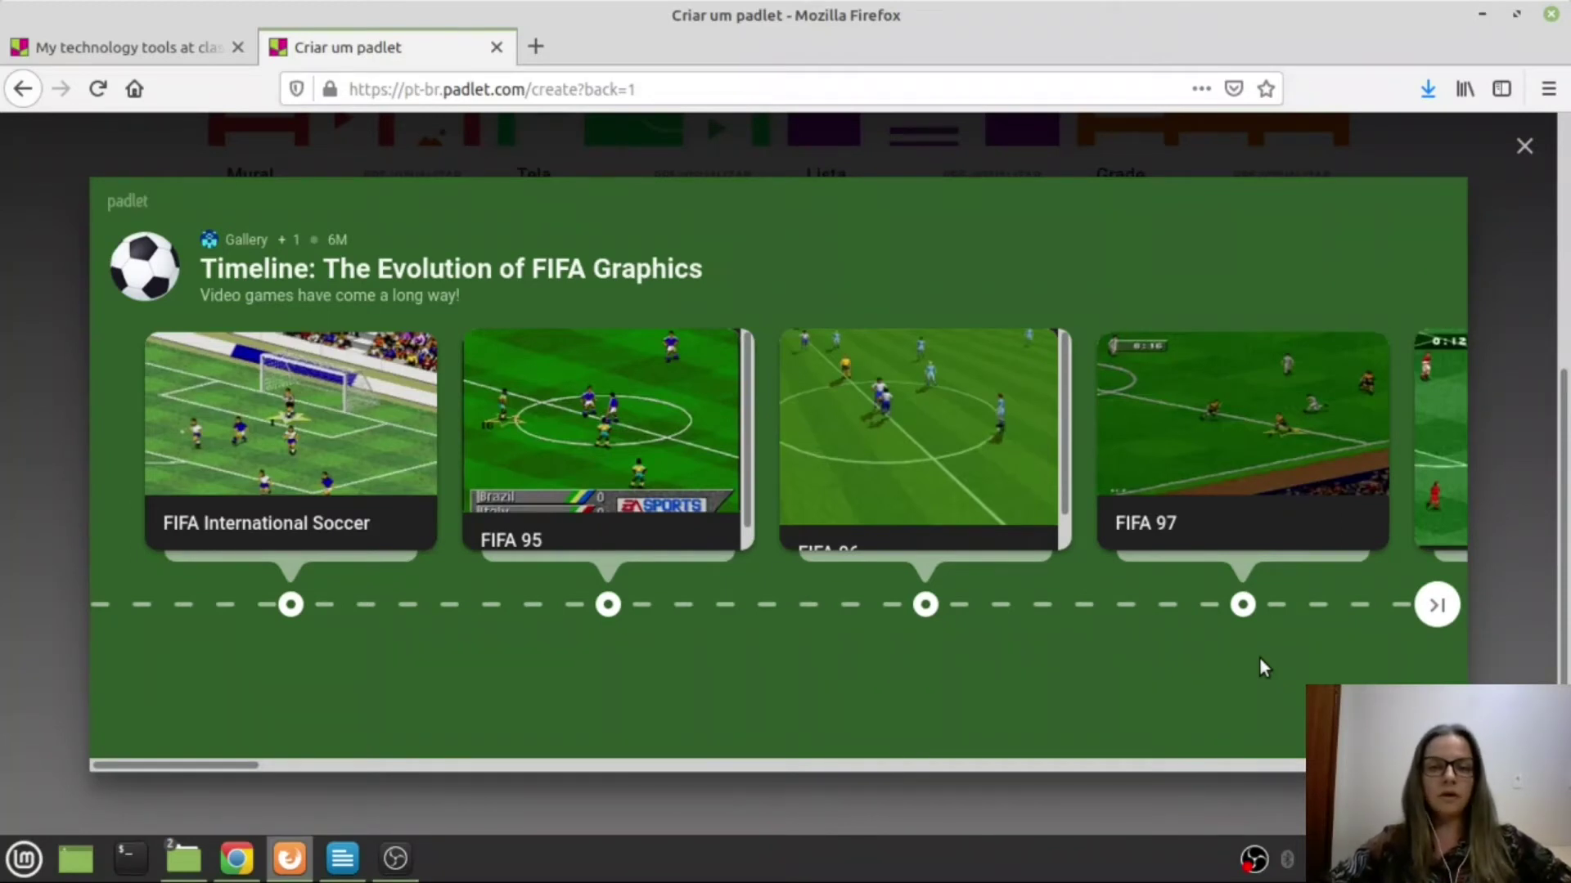
click(1436, 606)
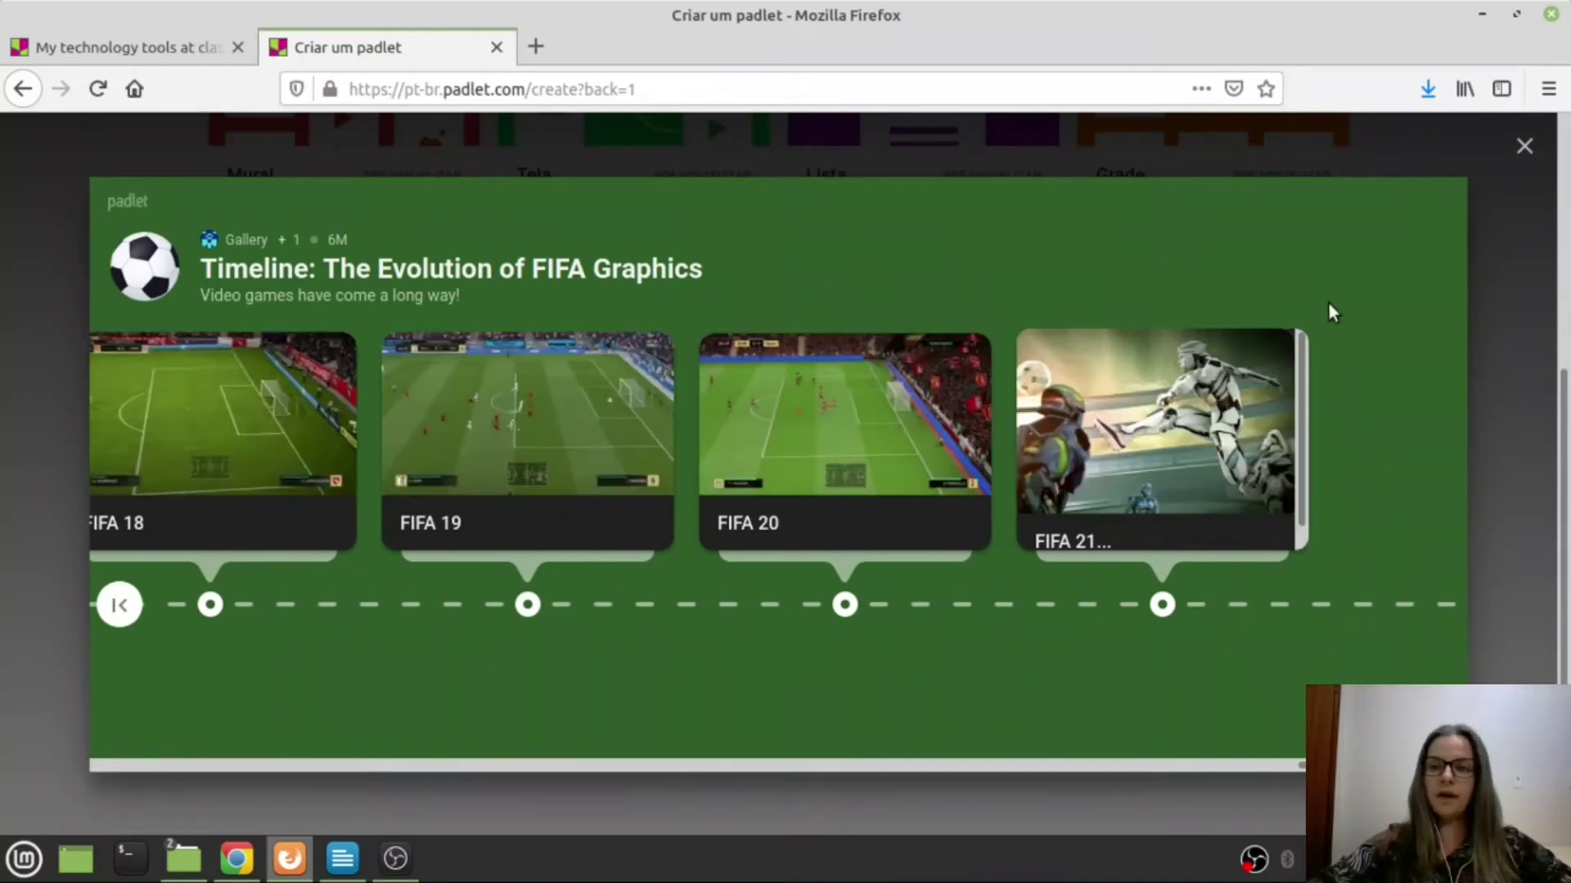
click(1524, 146)
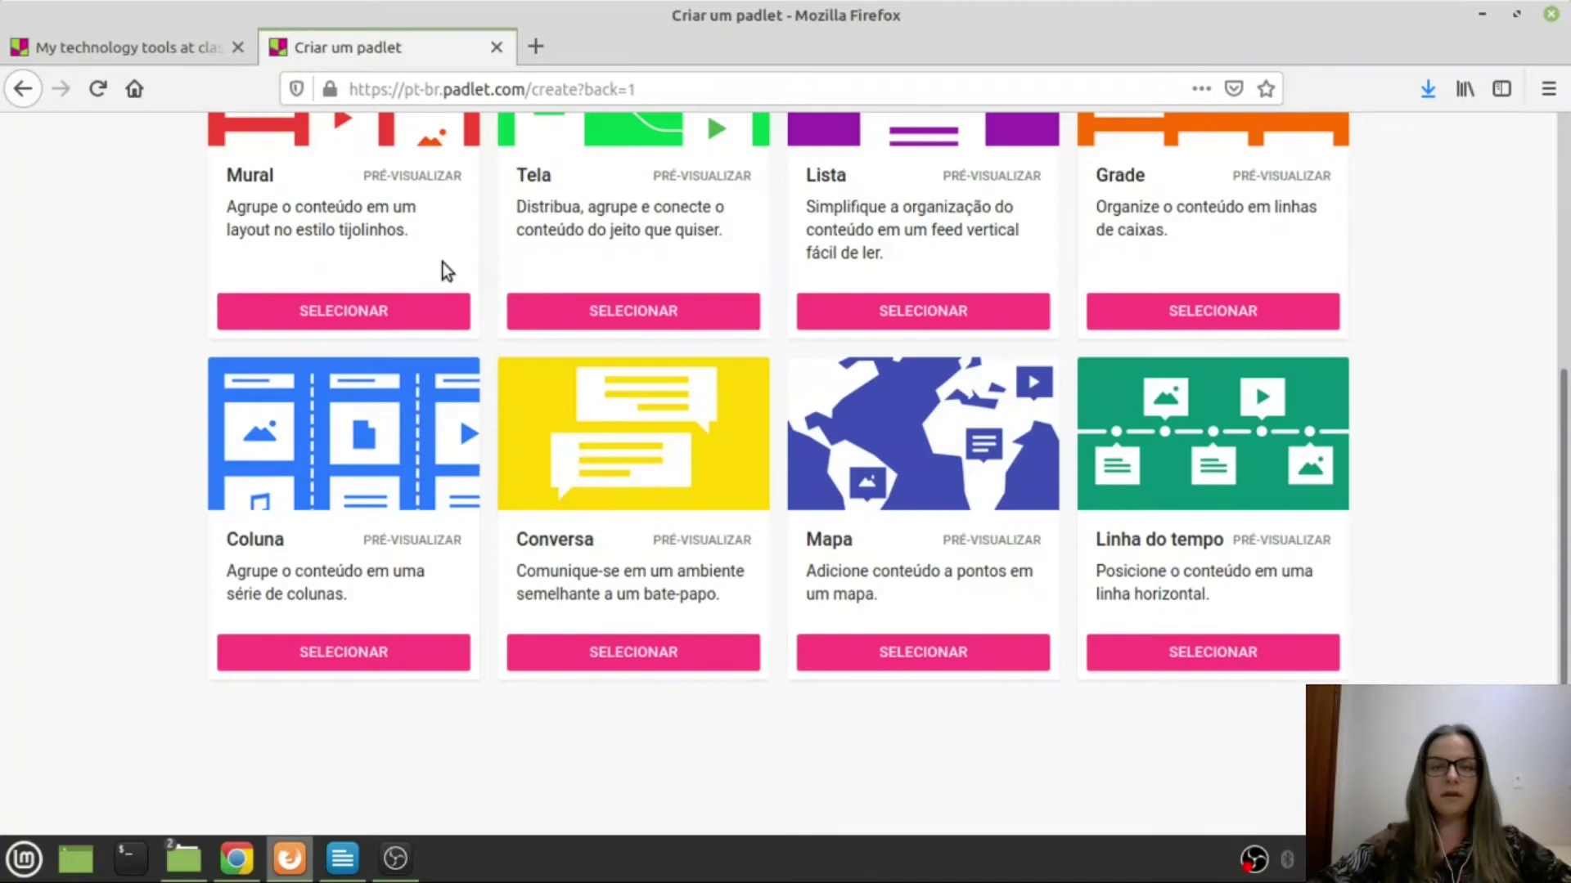
- Look over the blank layouts once more and create a new padlet with the Coluna layout
scroll(925, 472, up, 1)
scroll(924, 472, up, 2)
scroll(393, 621, down, 3)
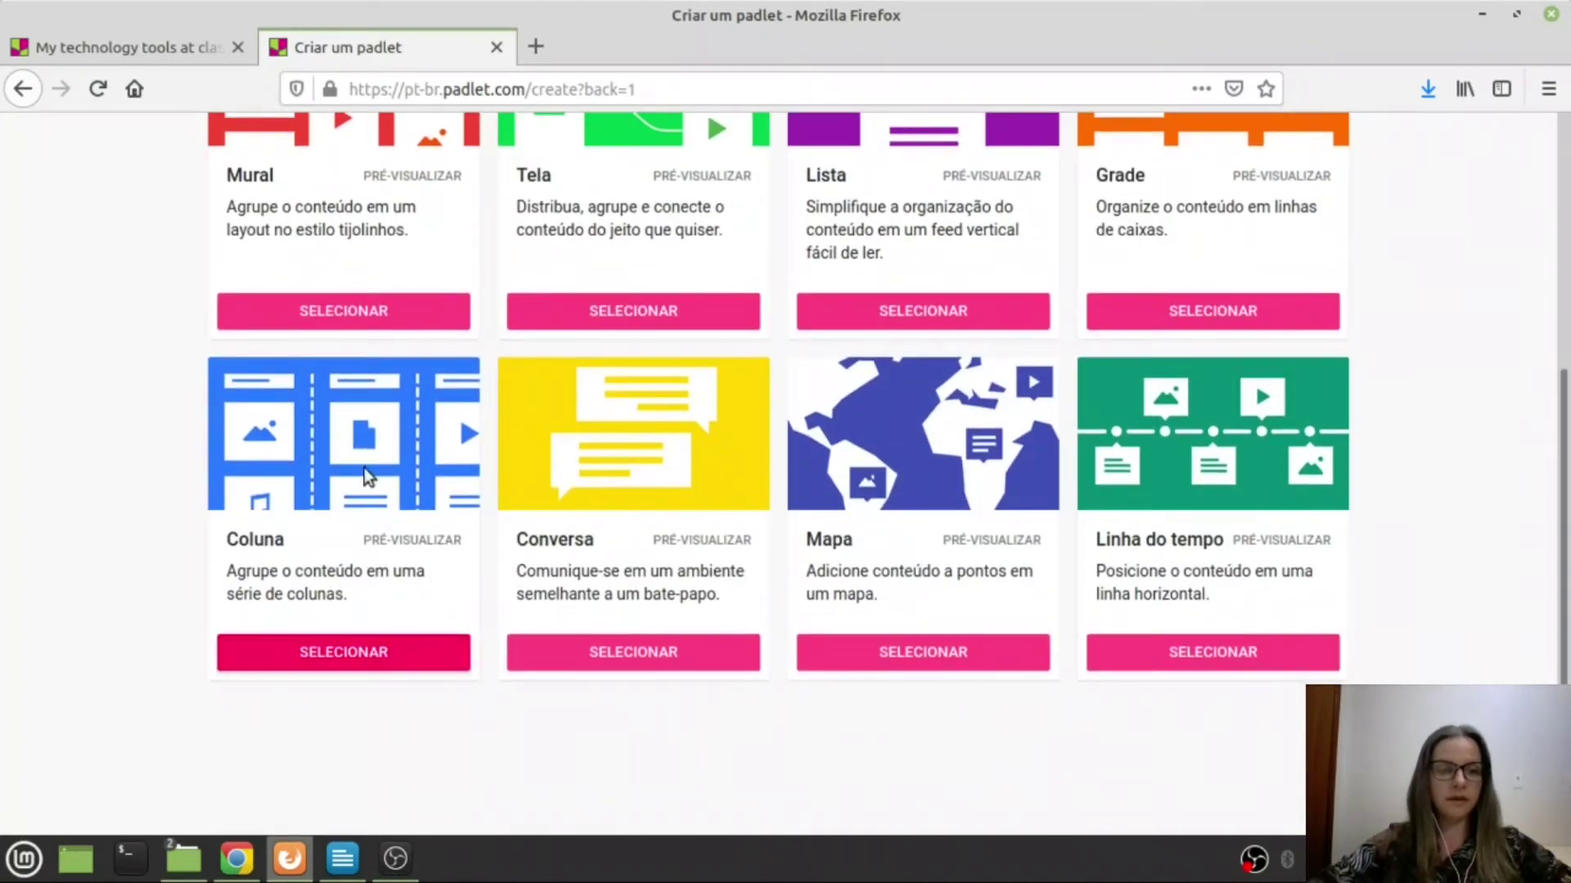
click(352, 651)
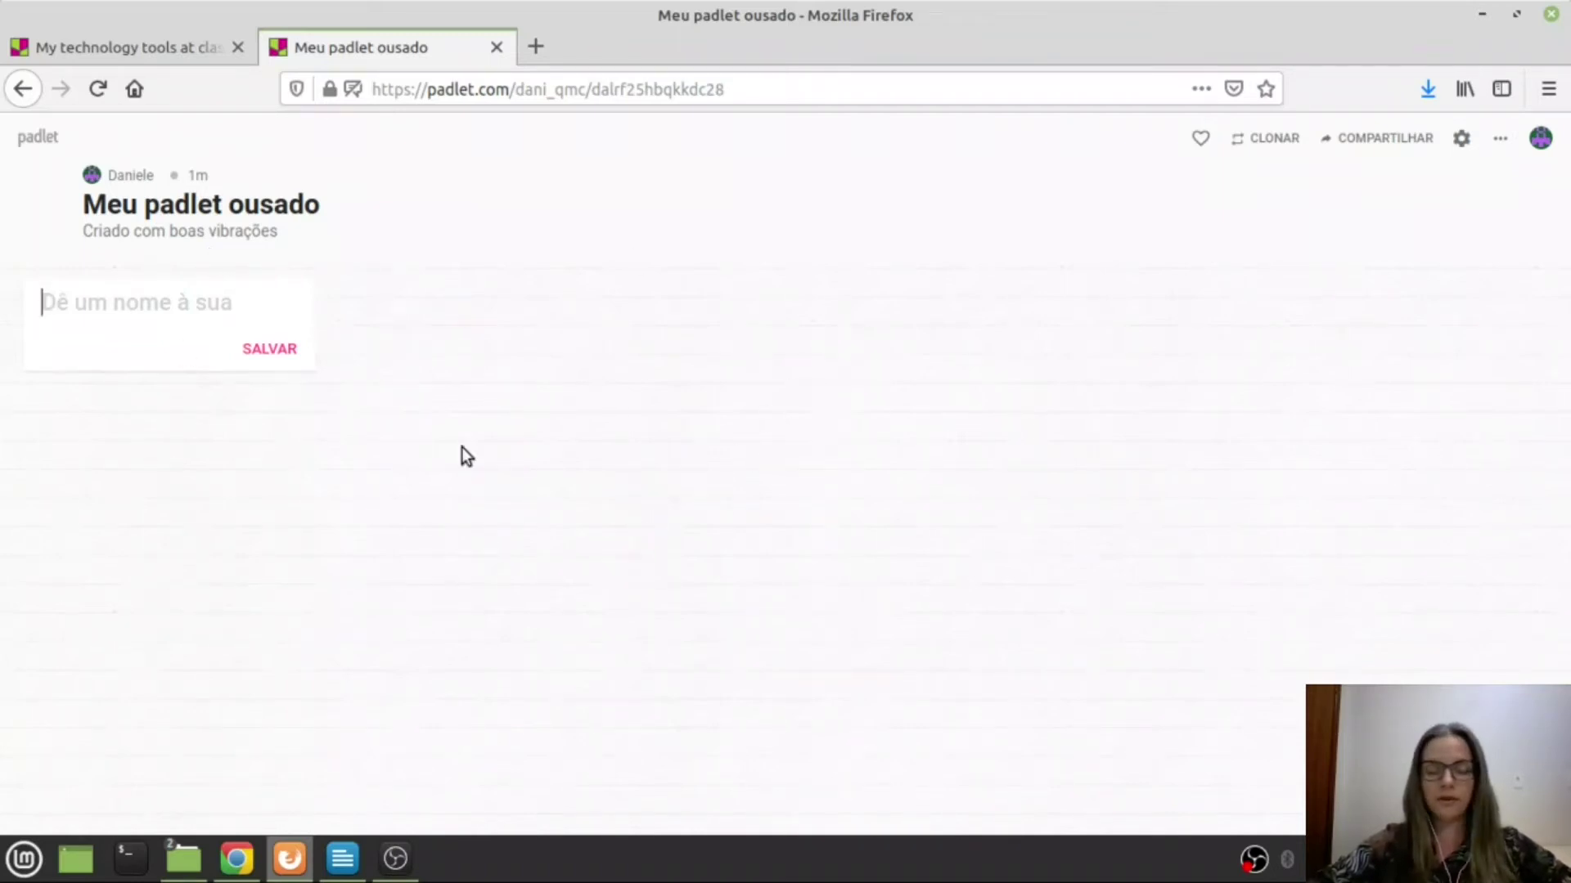
- Bring up the new padlet's settings and change its title to "Capacitação Padlet"
click(1462, 139)
drag(1334, 253, 1170, 246)
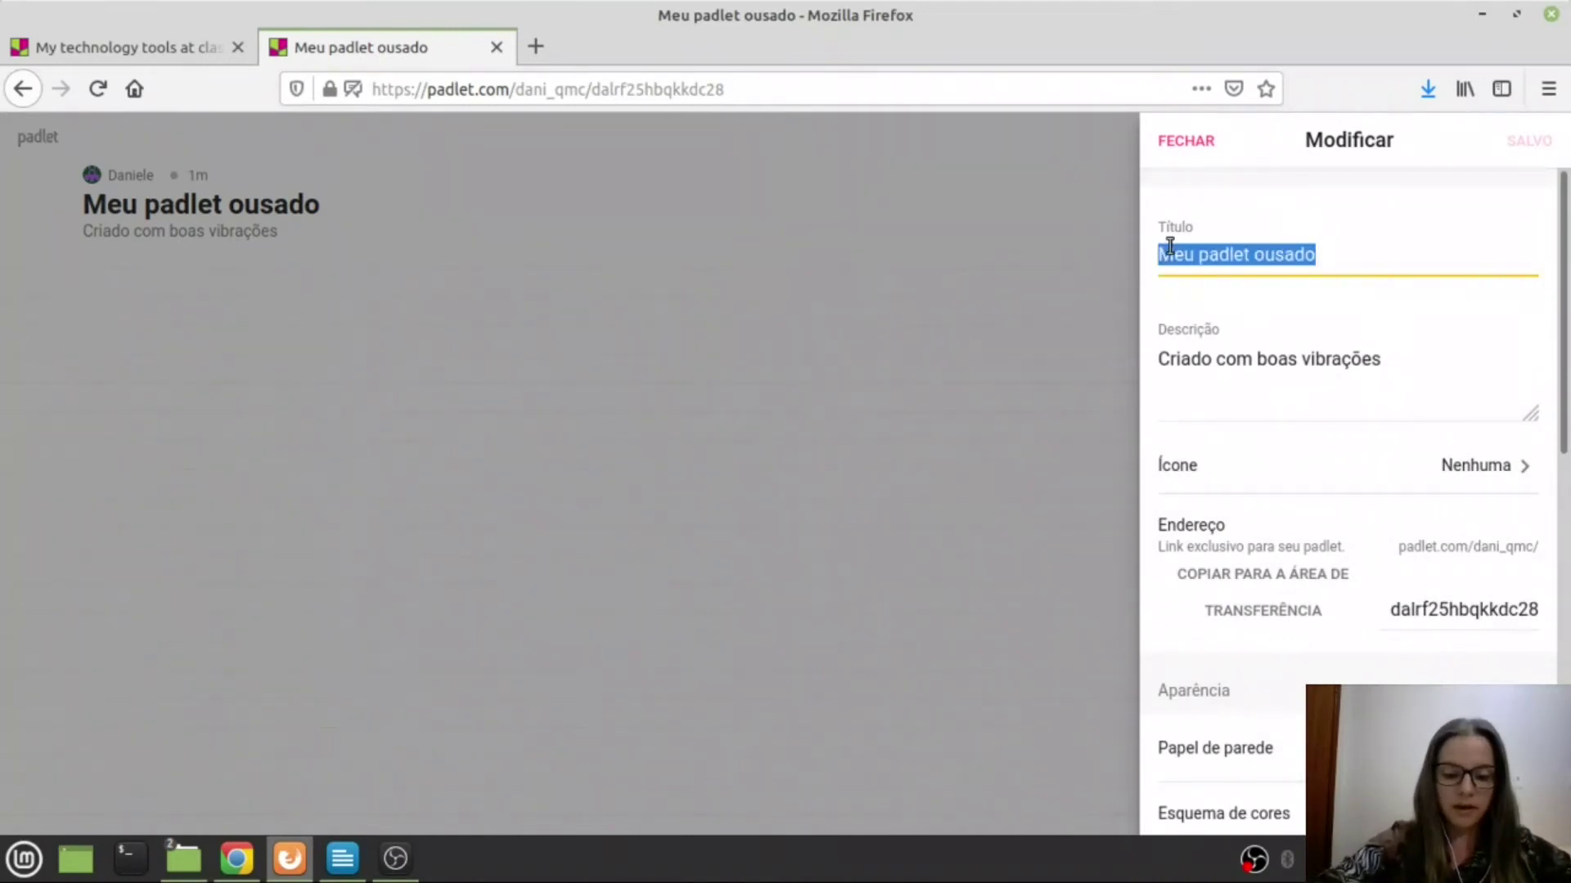
text(Capa)
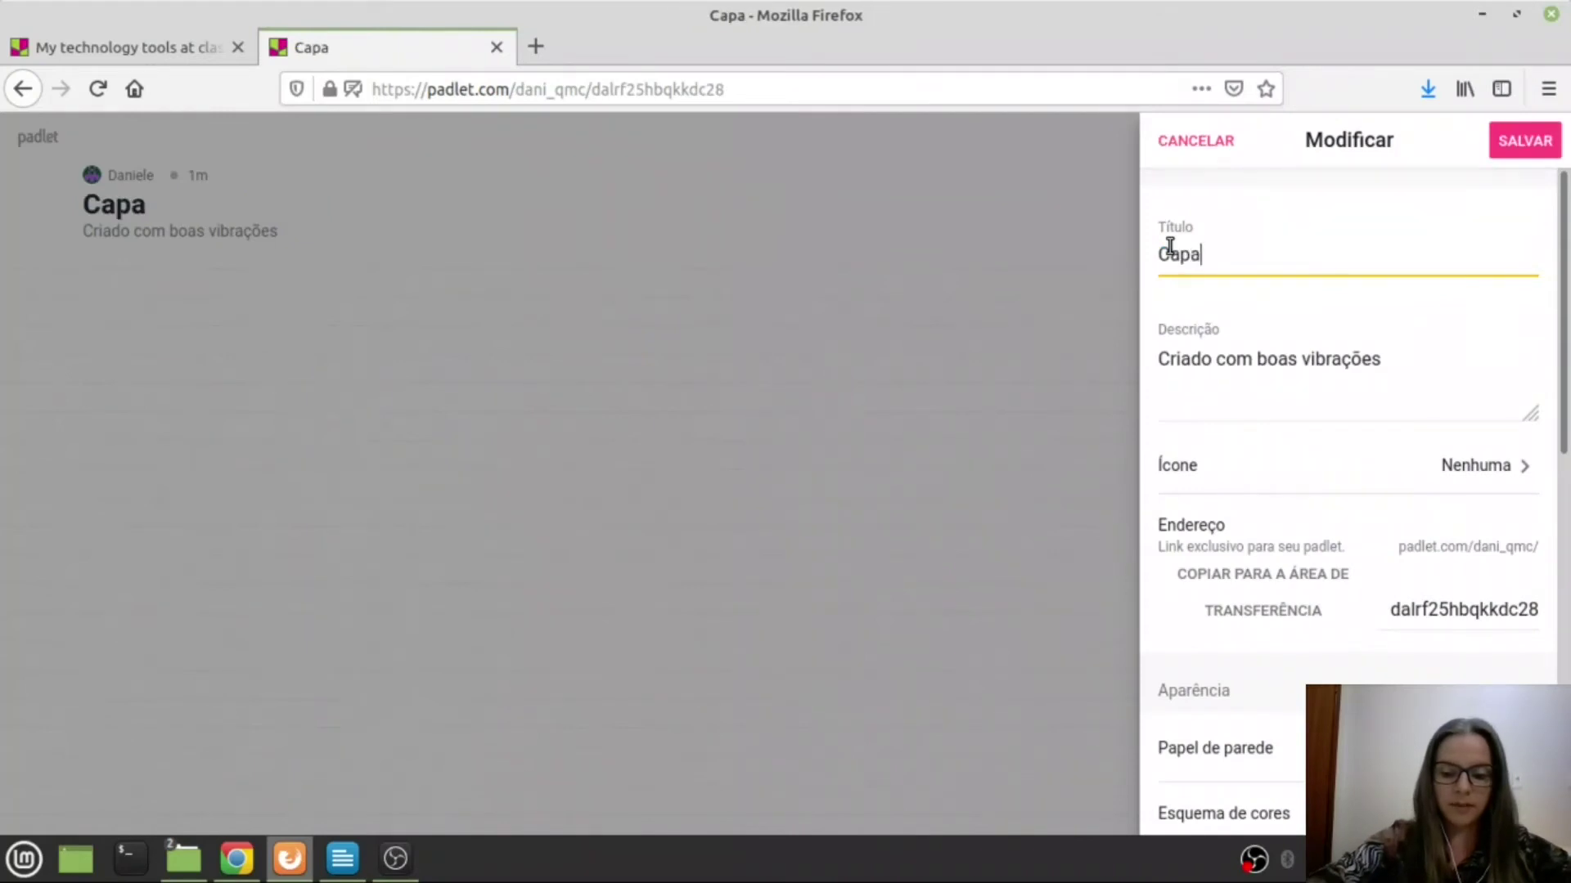
text(citação )
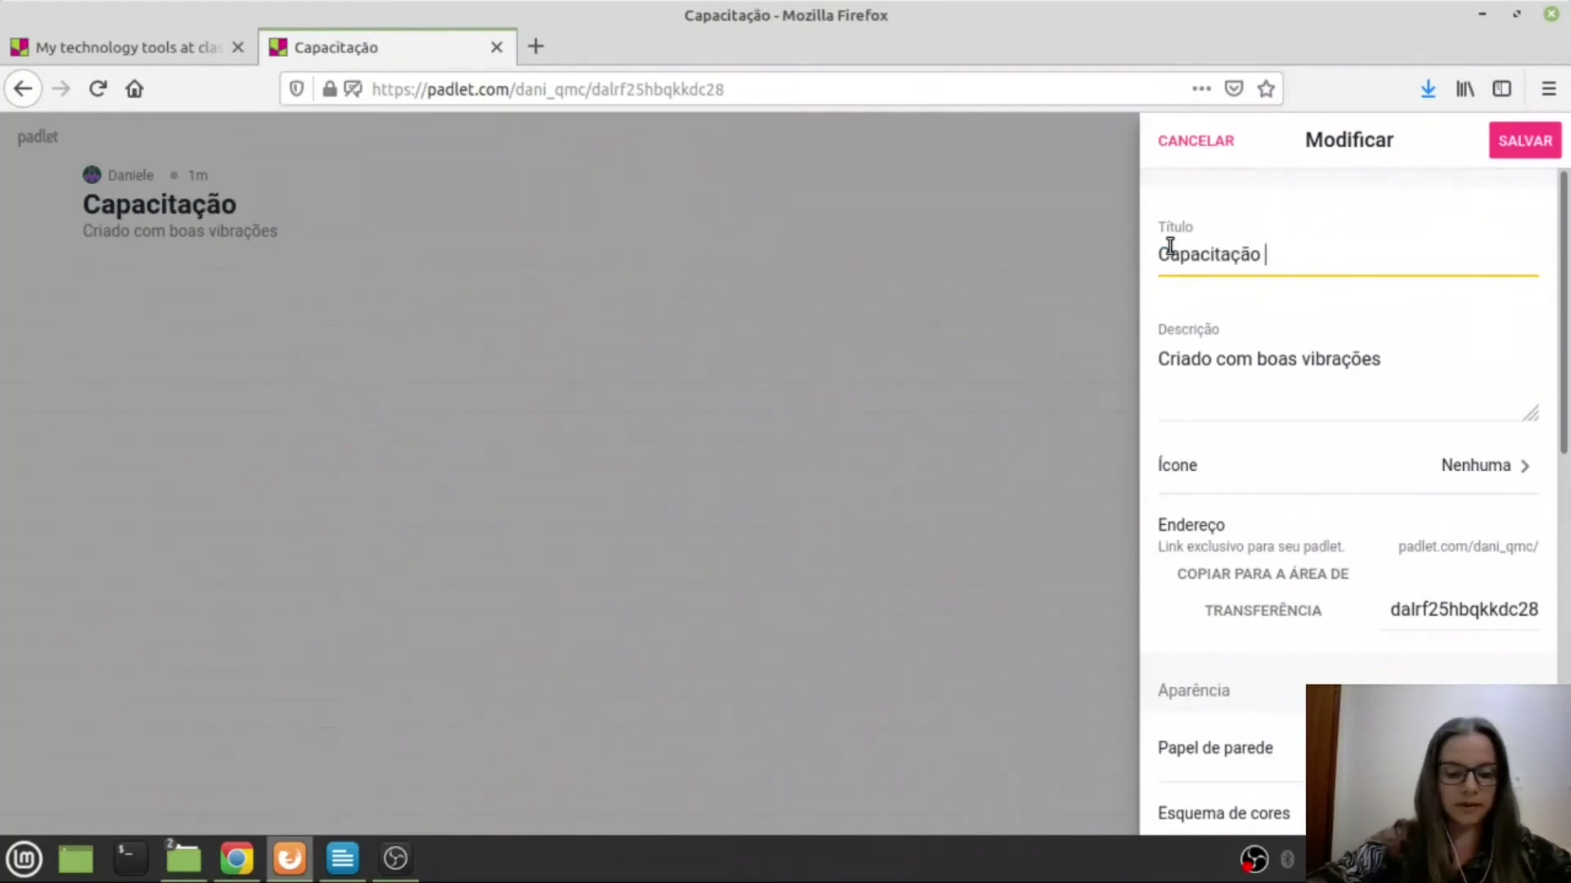
text(Padlet)
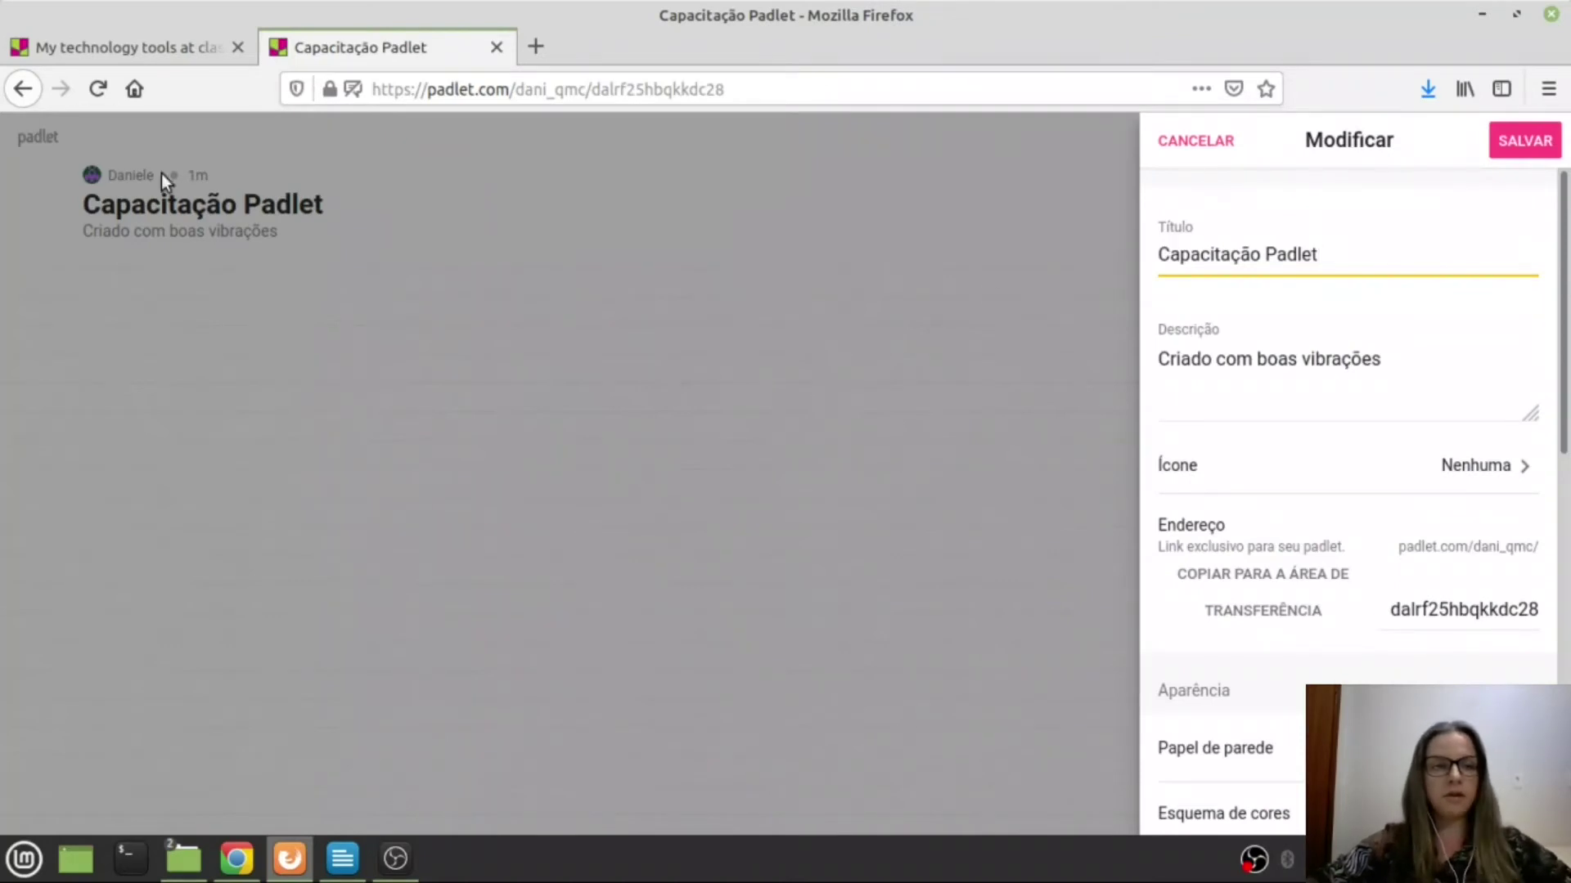
- Replace the padlet's description with "Ambiente para interação ao longo da capacitação"
click(1309, 357)
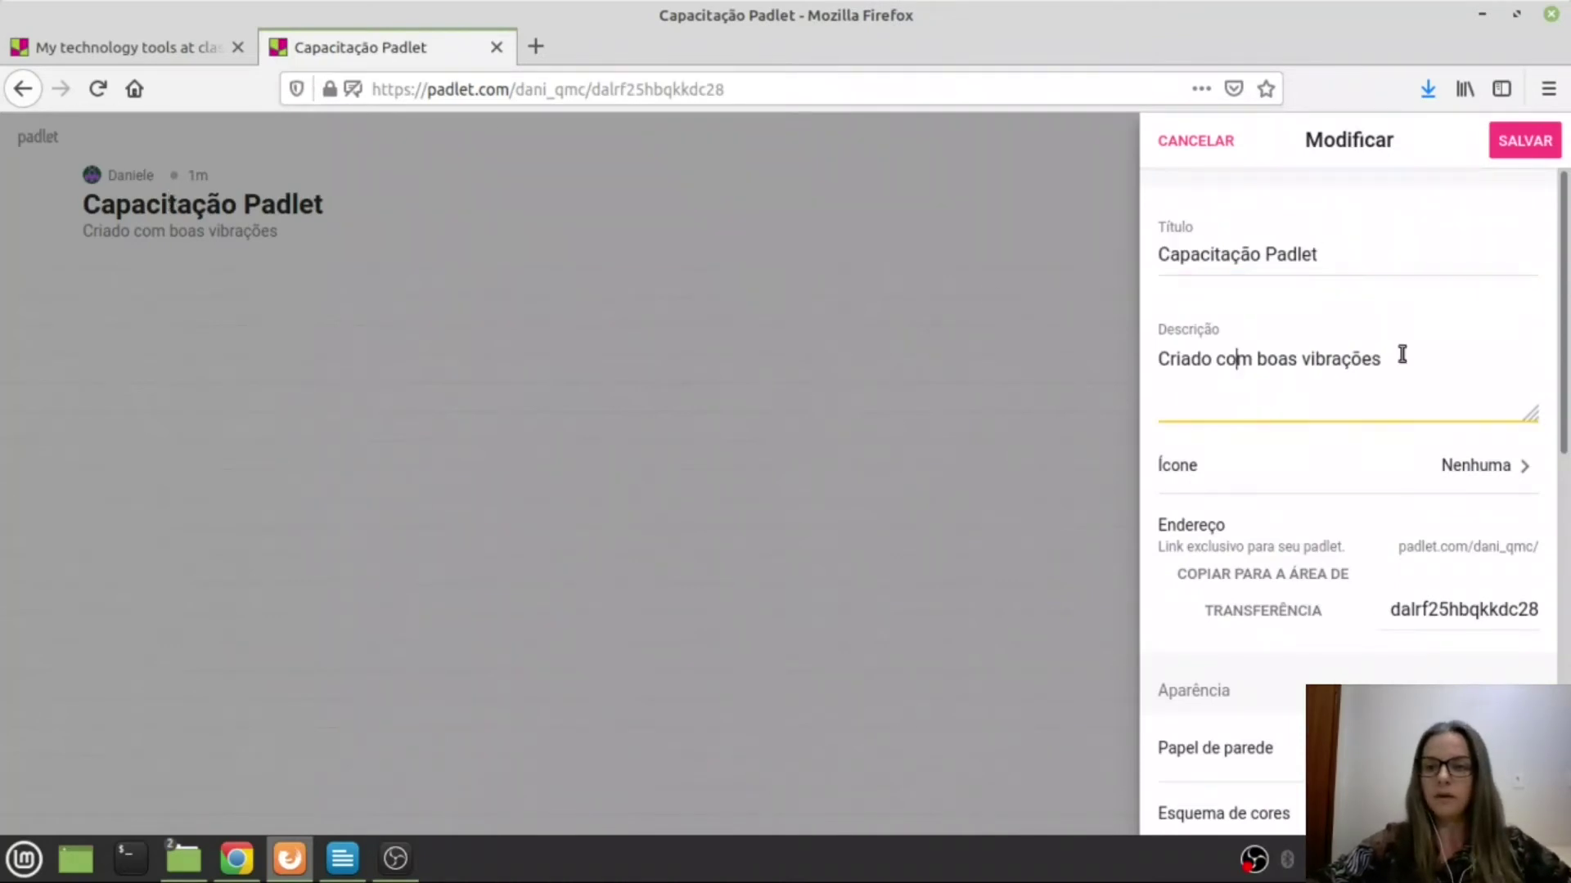
drag(1400, 355, 1148, 354)
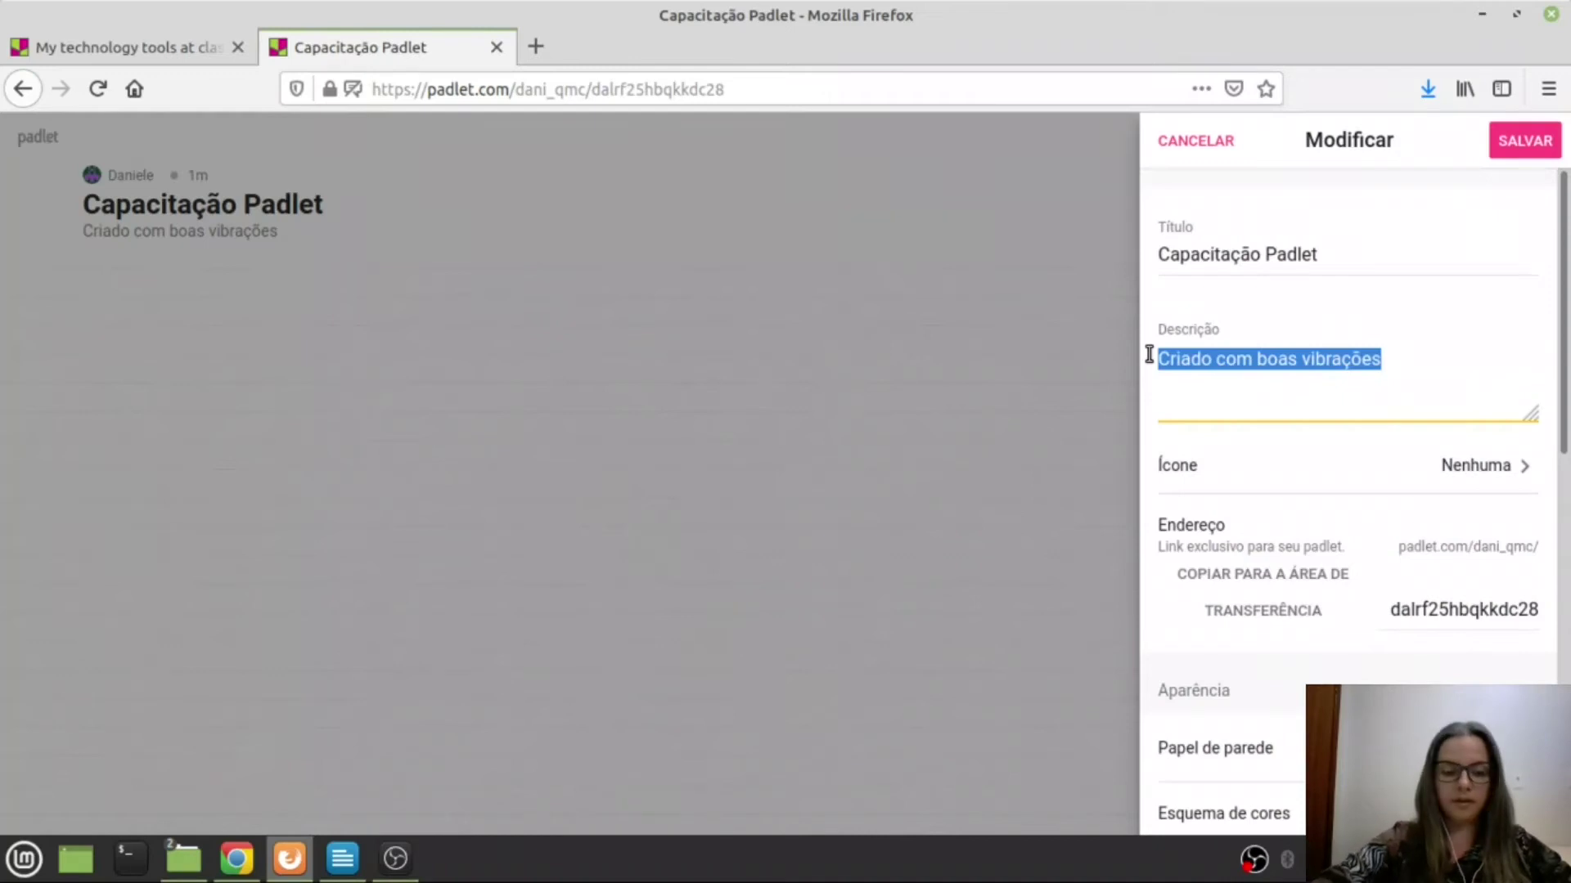
text(Ambiente para interação)
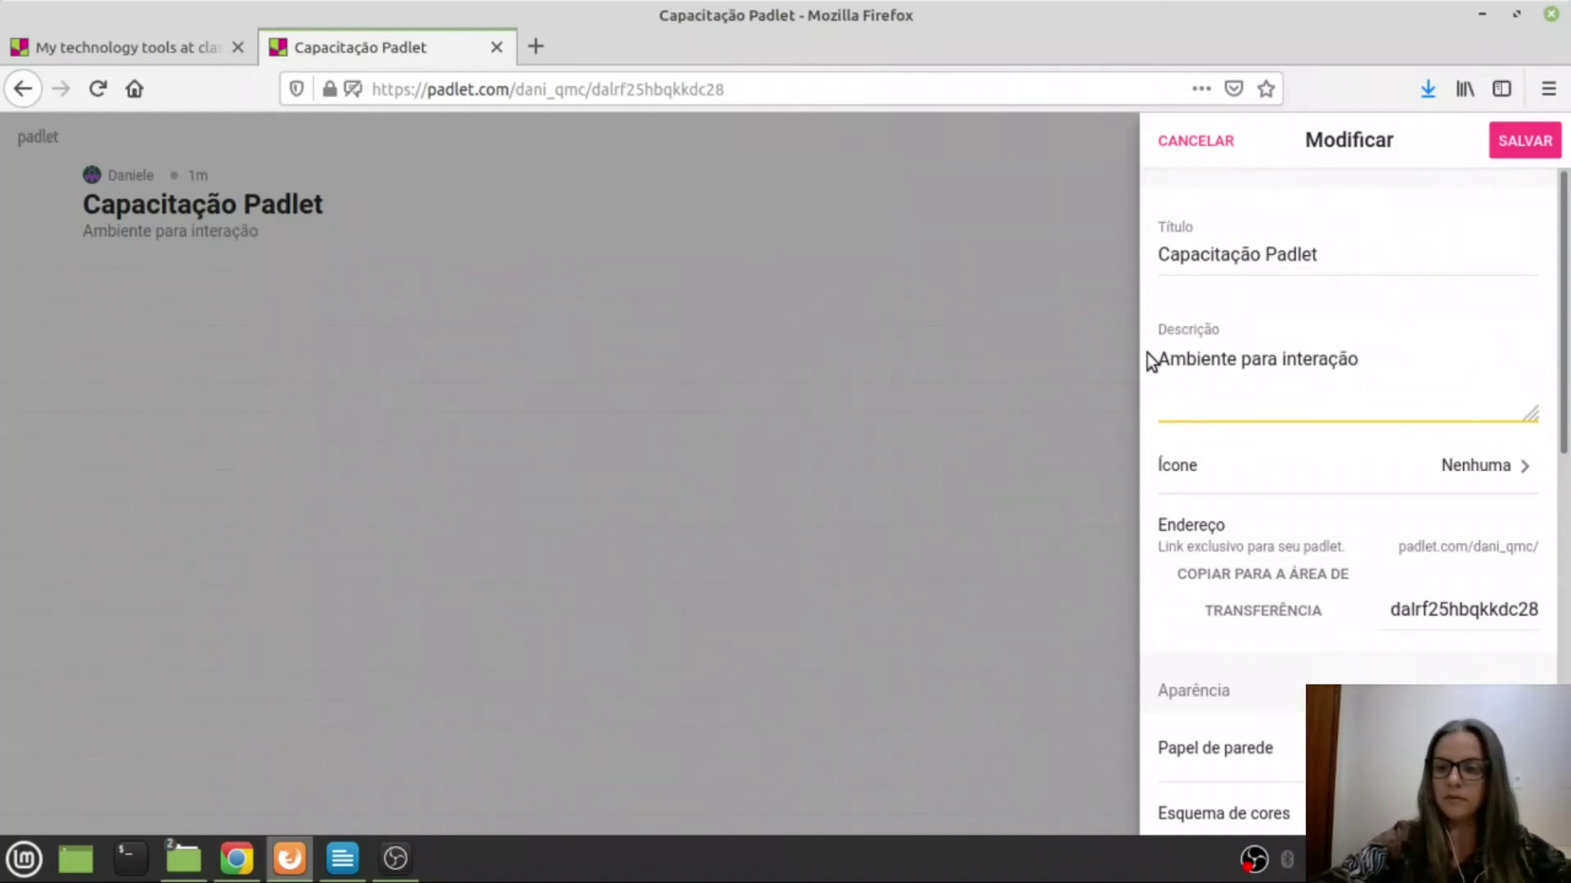
text( ao longo da capacitação)
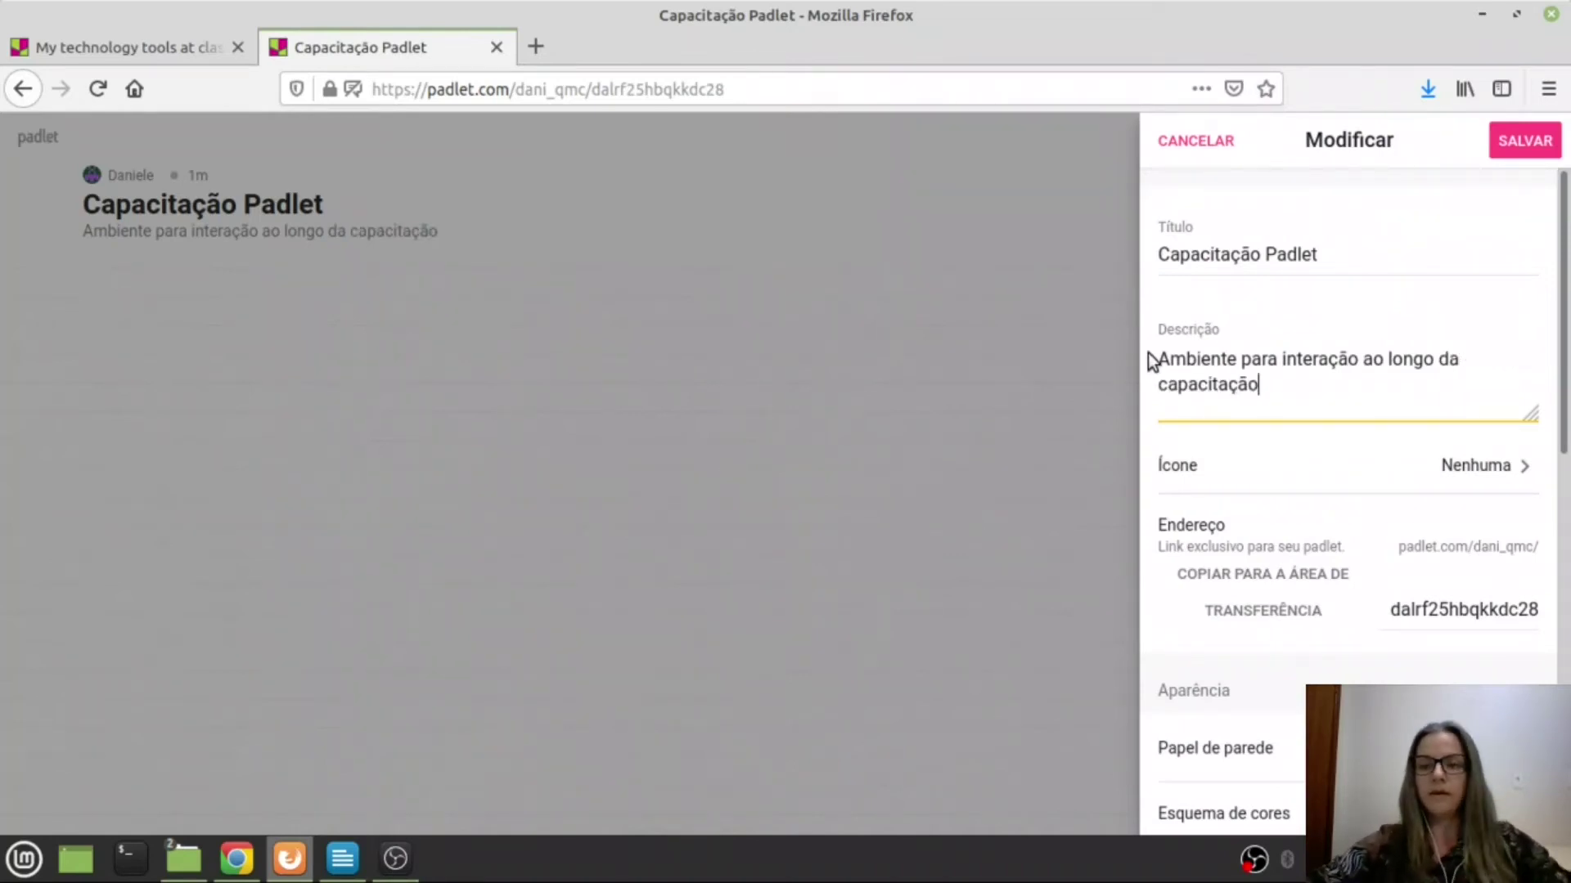
- Browse the face and people emojis and set the flexed biceps emoji as the padlet's icon
scroll(1232, 463, down, 2)
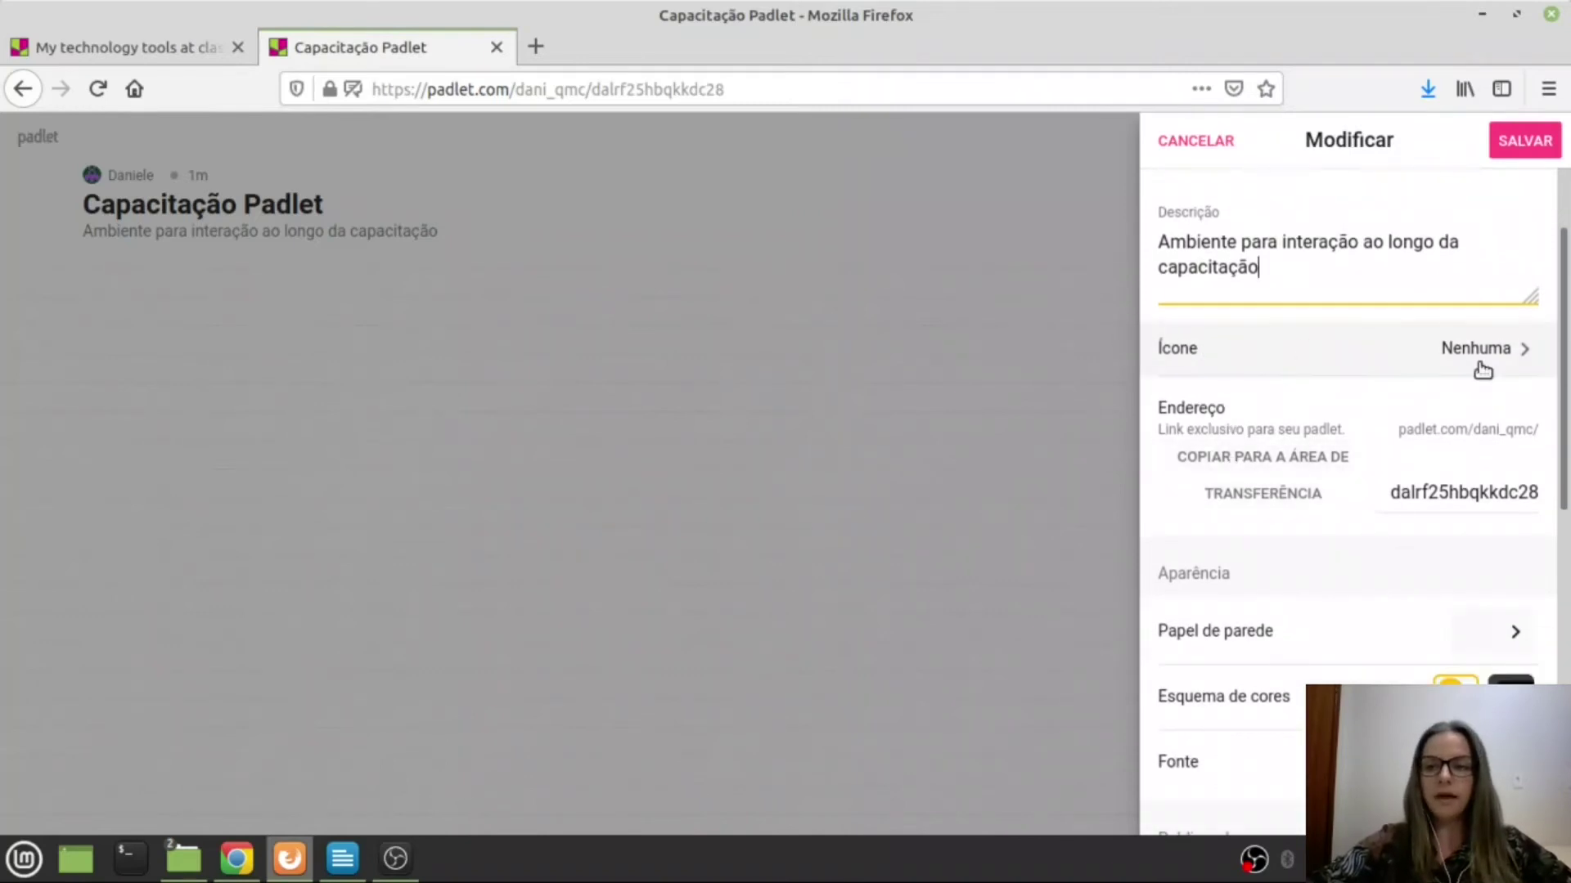
click(1526, 355)
click(1527, 357)
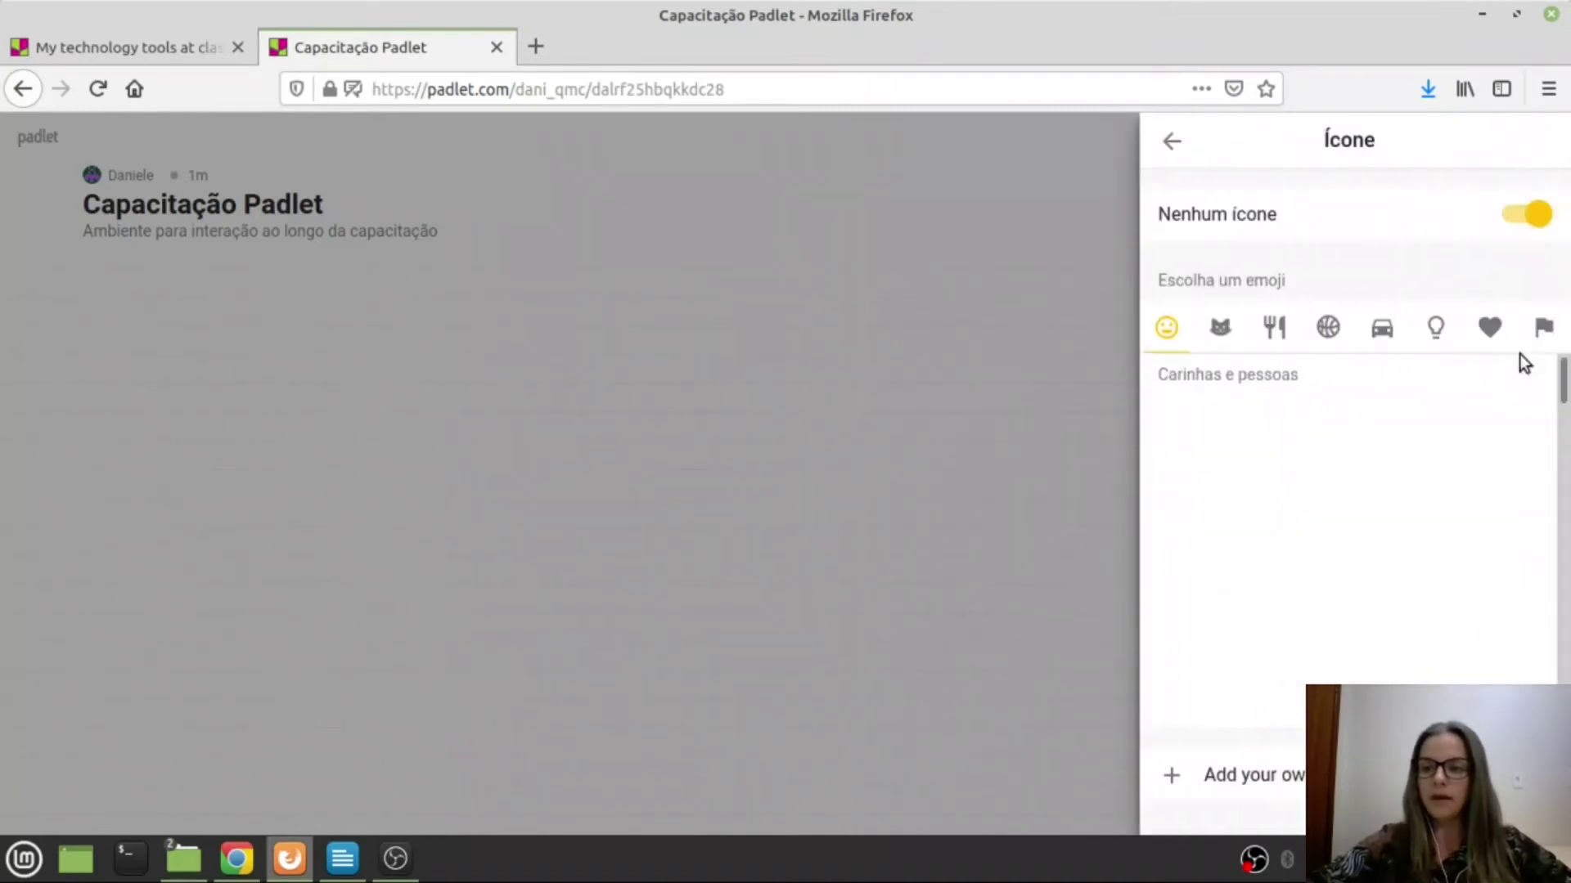
scroll(1346, 459, down, 3)
scroll(1349, 462, down, 2)
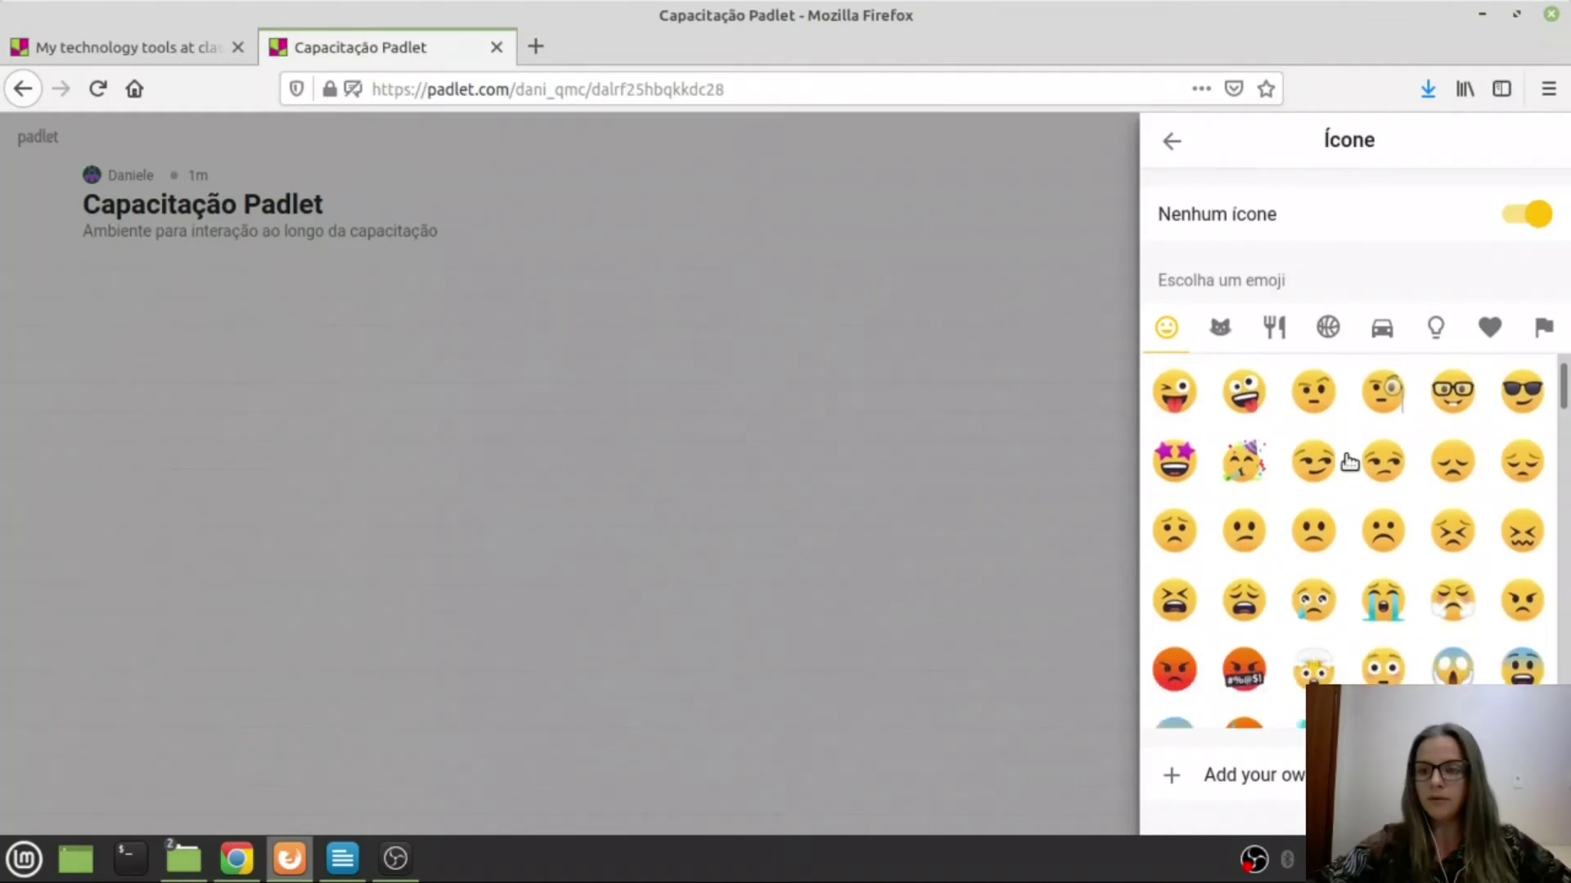
scroll(1349, 459, up, 4)
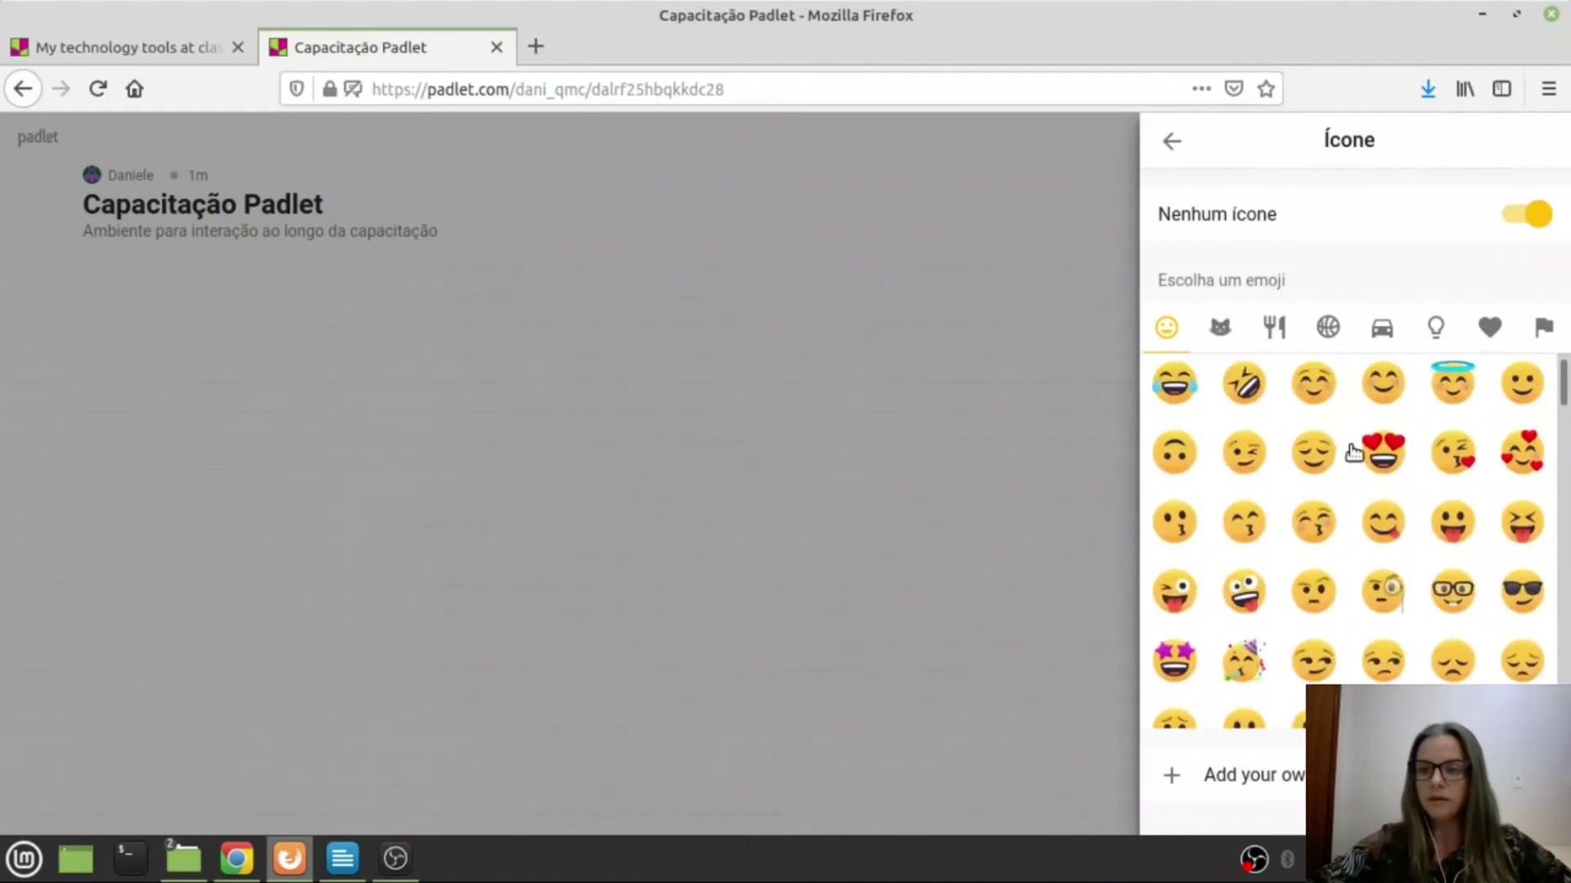
click(1523, 217)
scroll(1305, 482, down, 5)
scroll(1329, 524, down, 6)
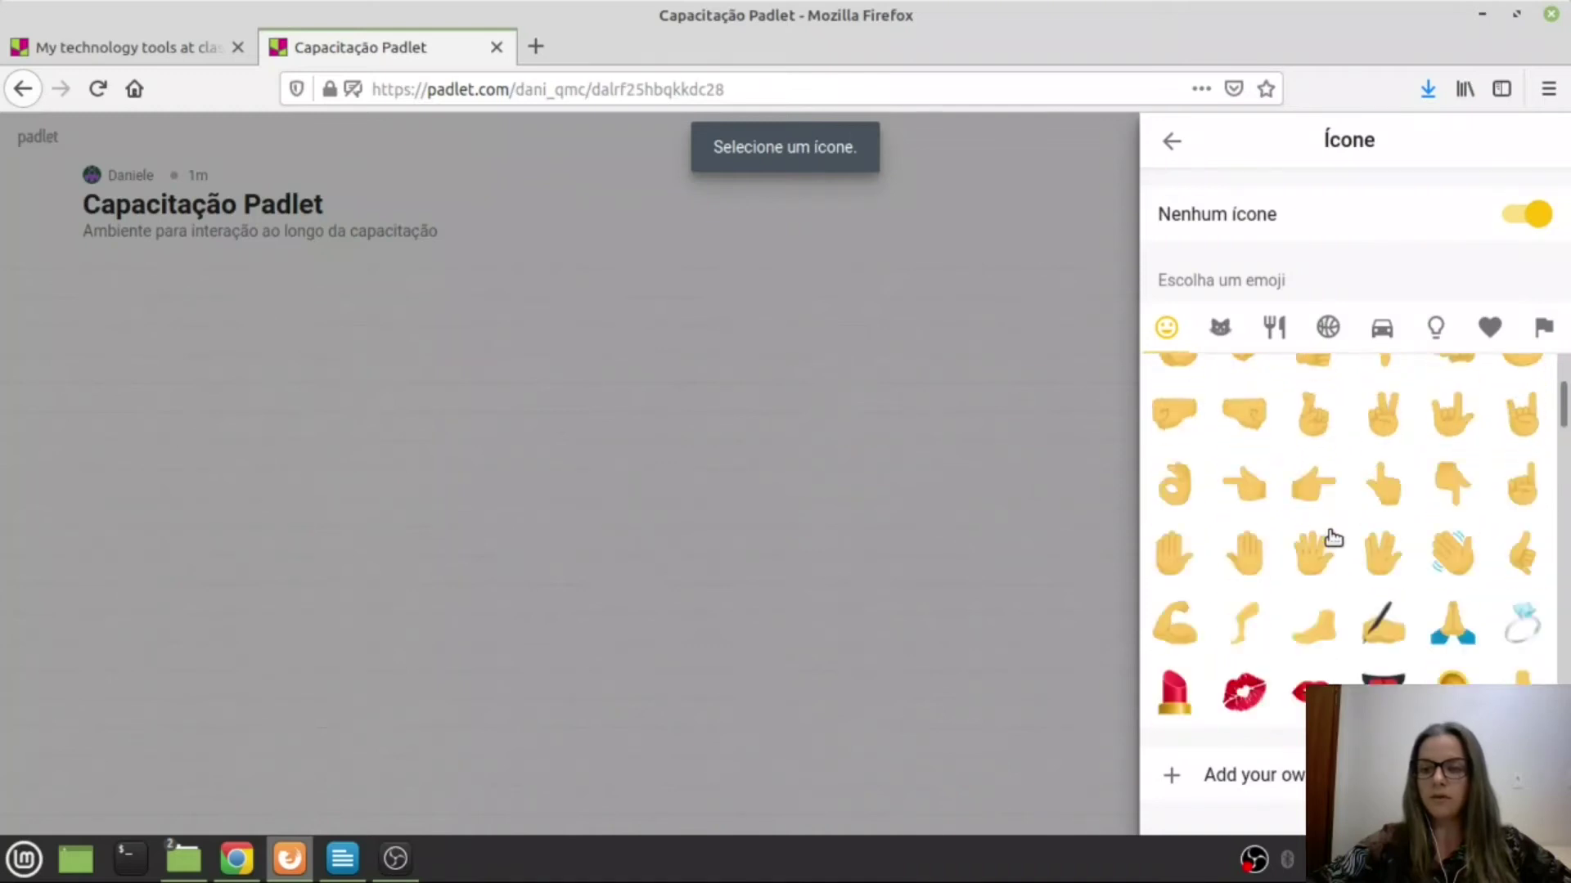
scroll(1325, 540, up, 2)
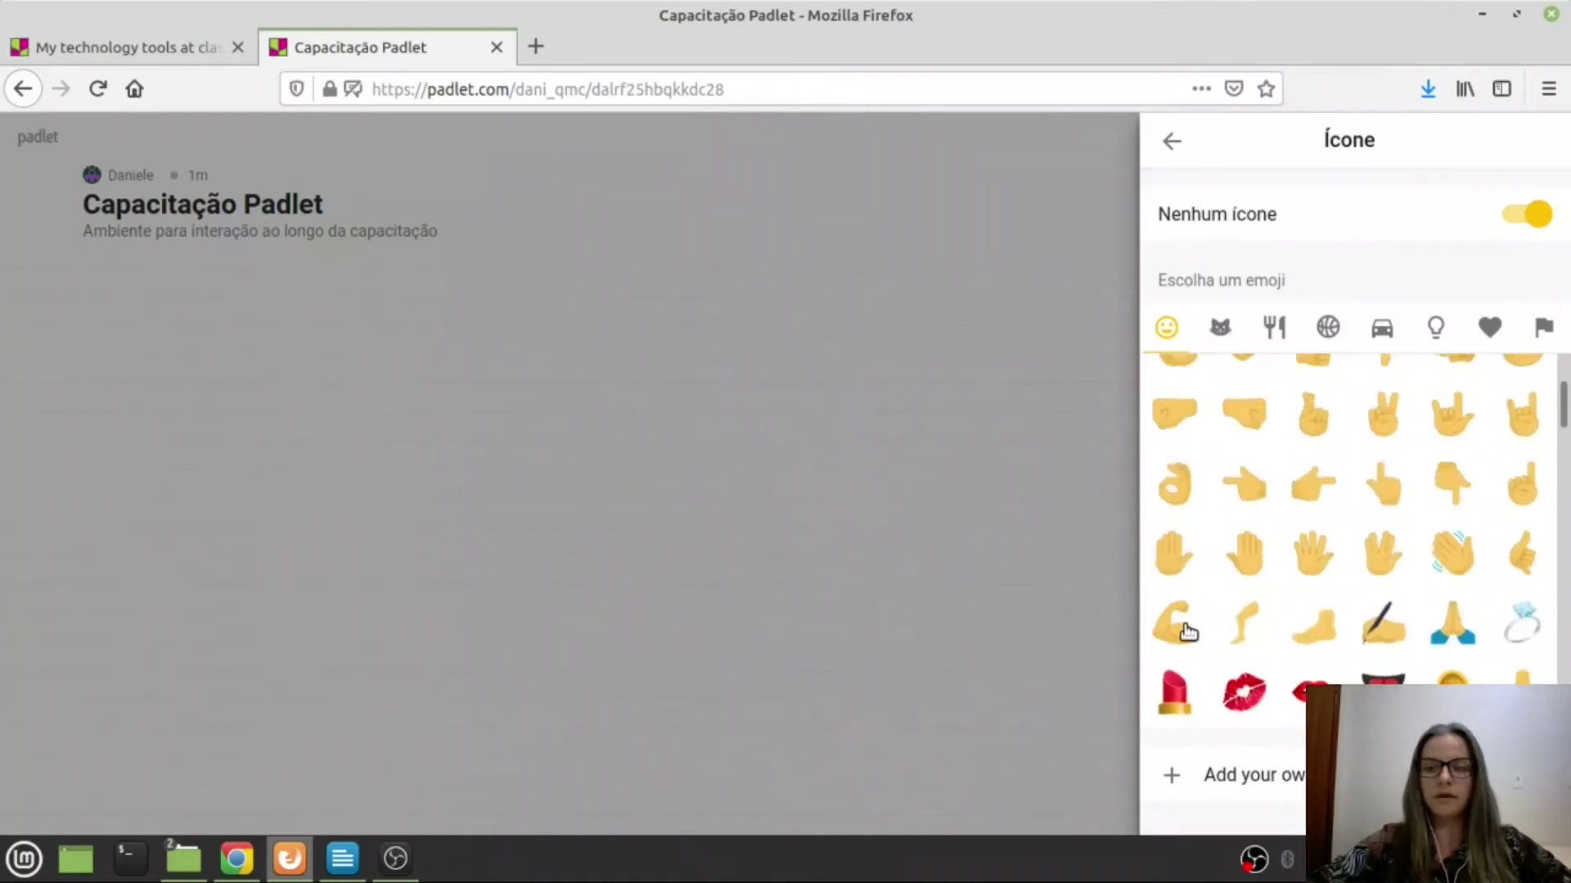
click(1193, 625)
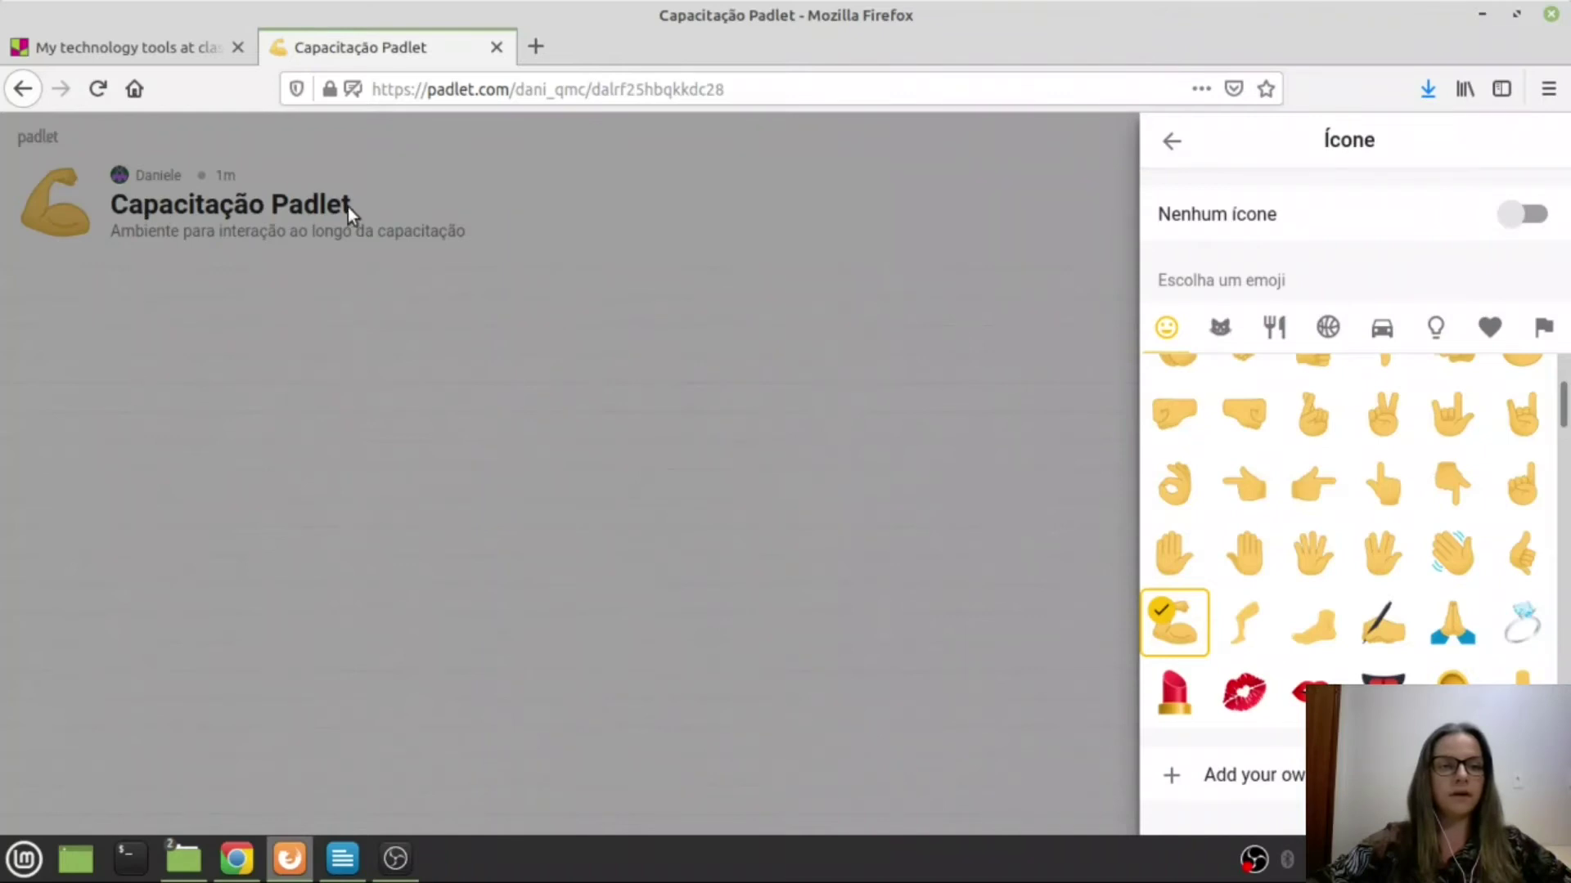
- Look at the options for adding a custom icon and try taking a photo, denying camera access and closing the photo booth
scroll(1402, 568, down, 10)
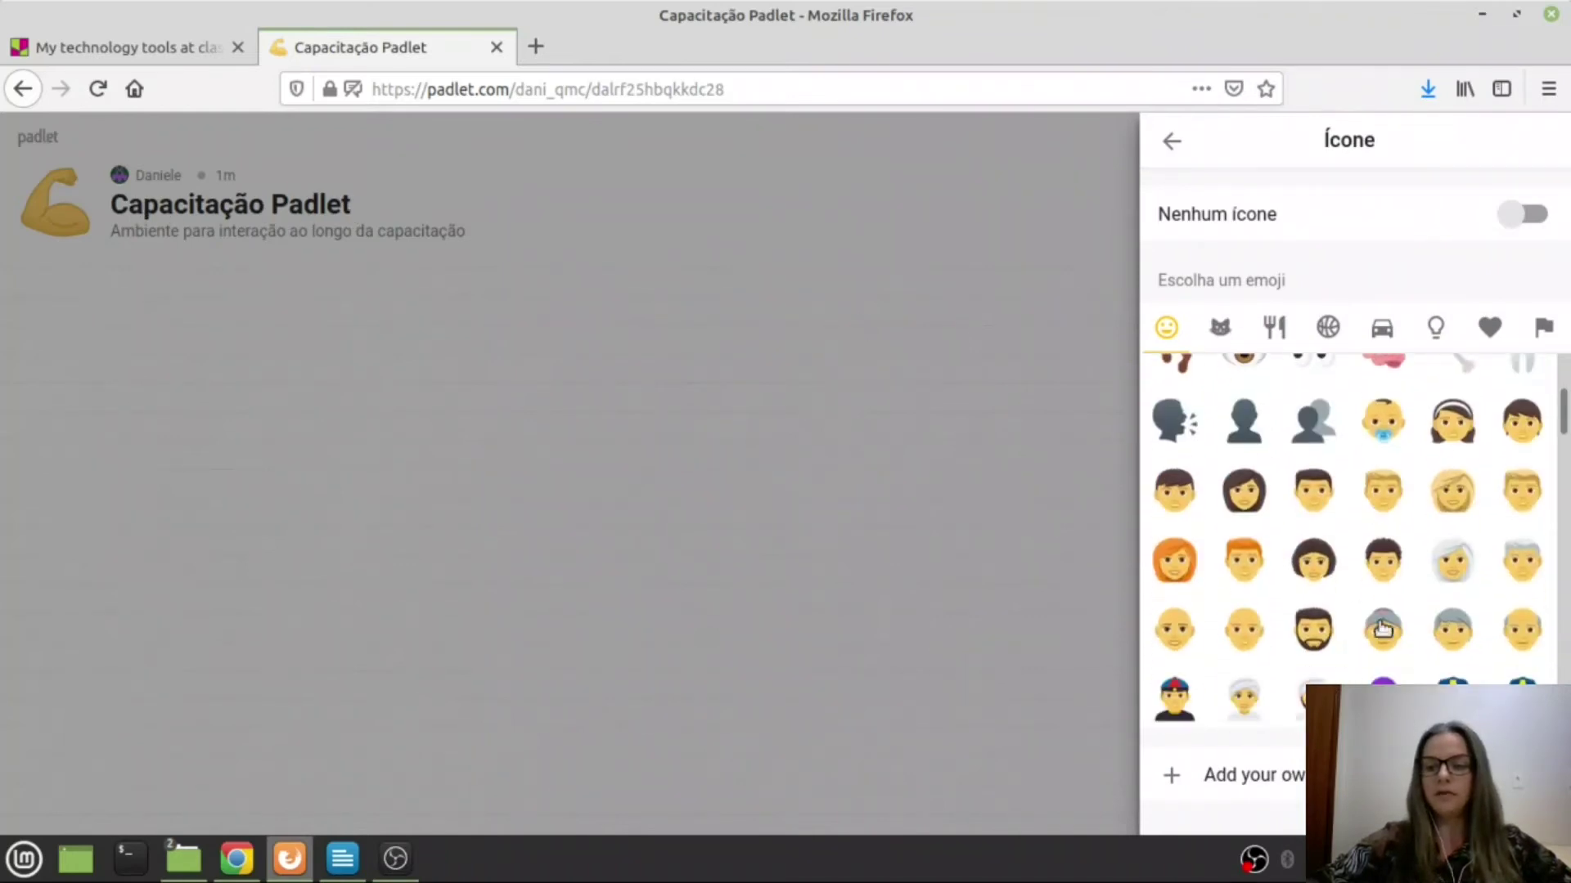
click(1276, 786)
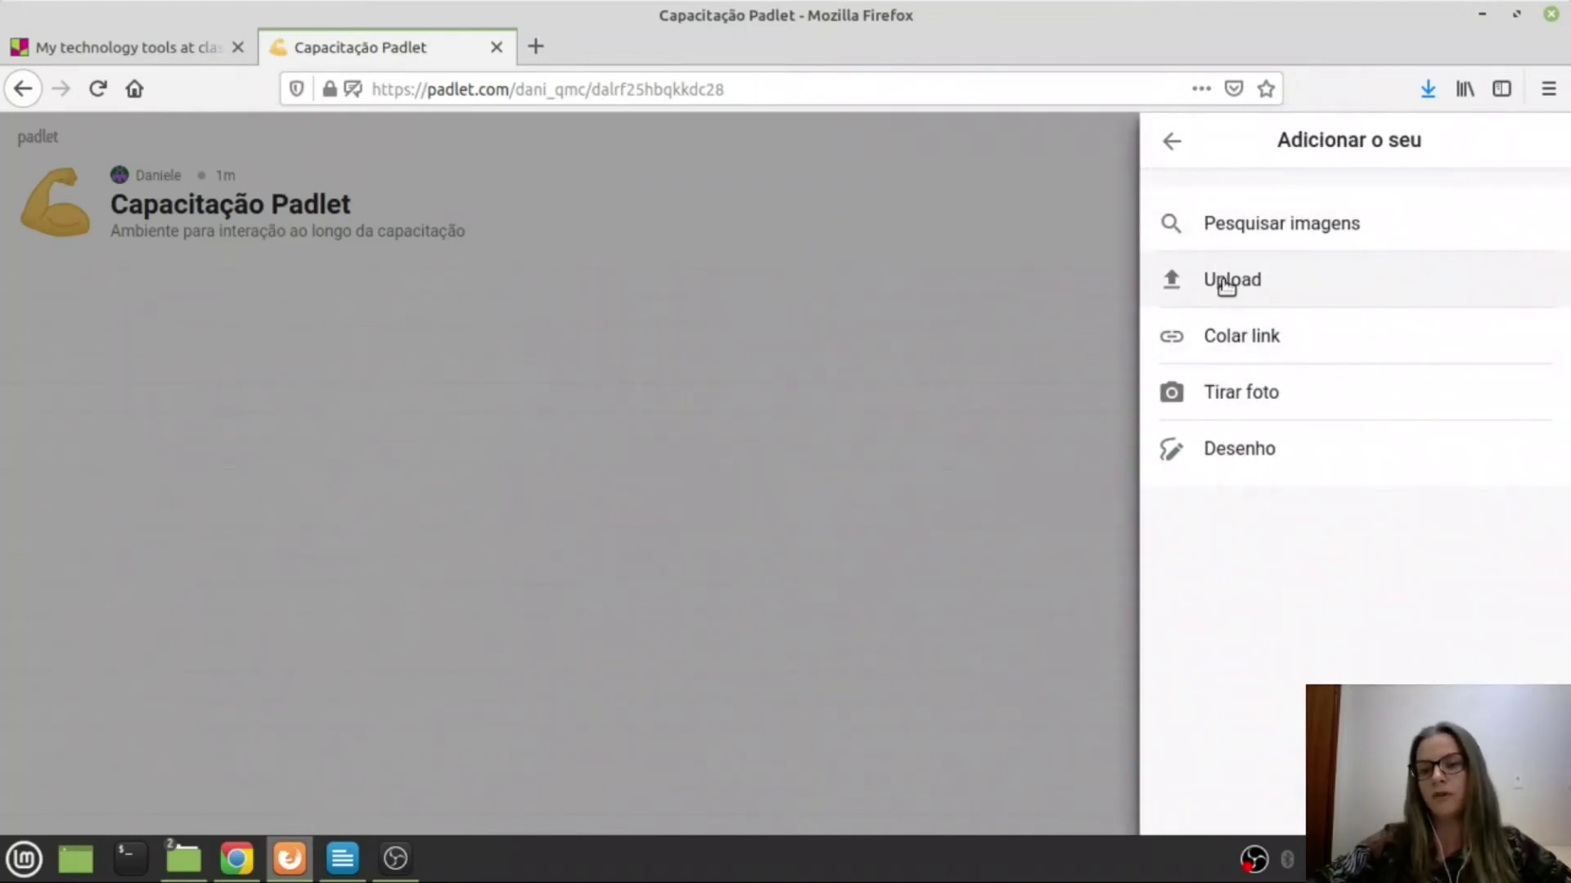
click(1232, 394)
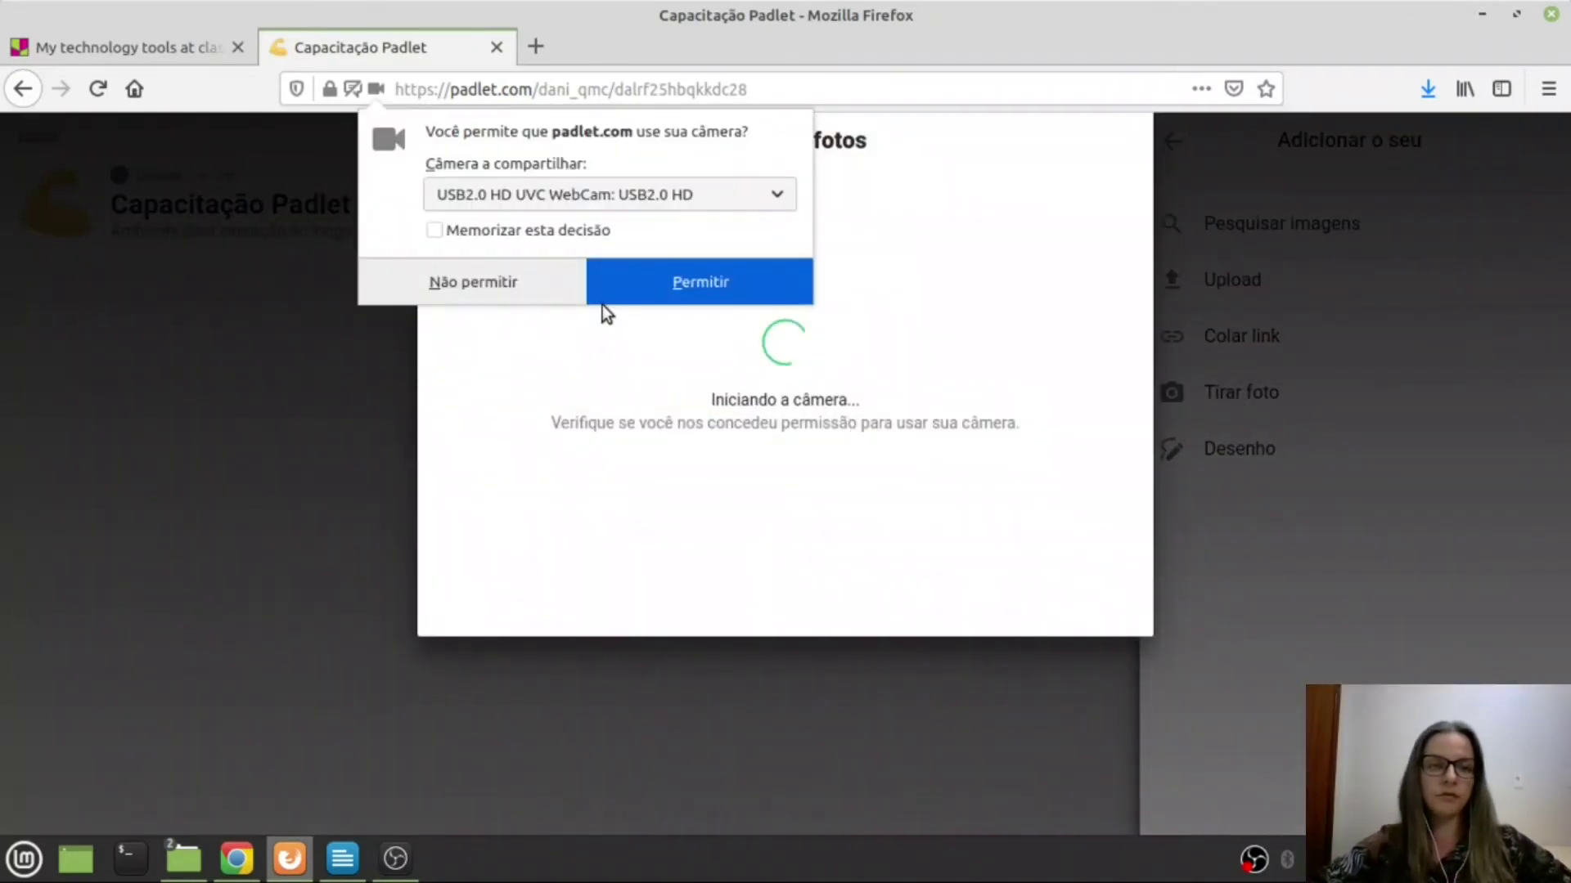
click(481, 280)
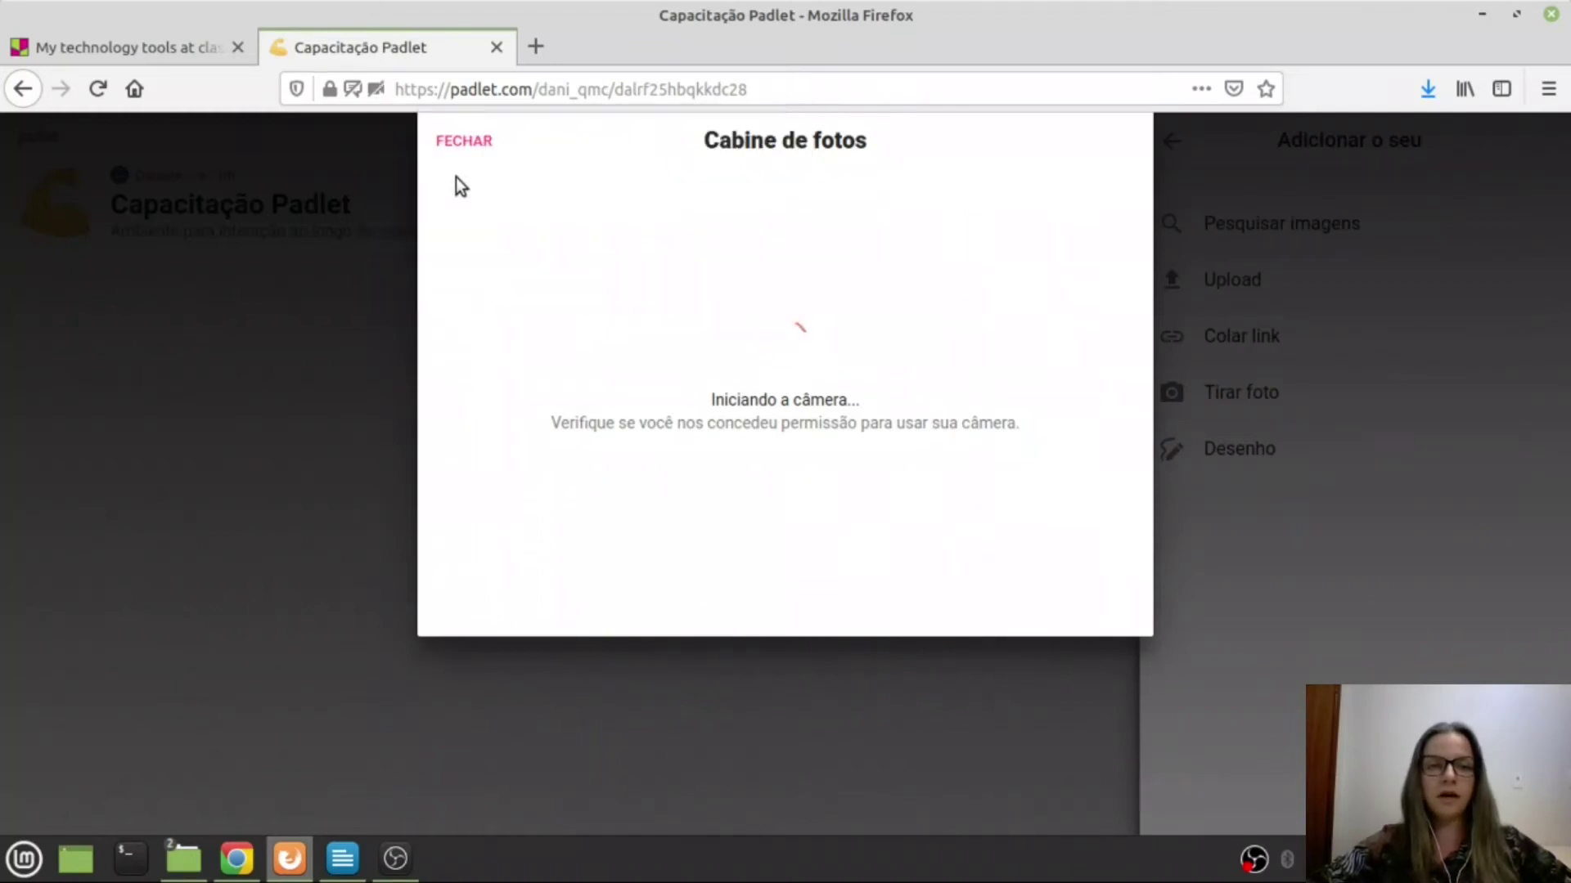
click(459, 144)
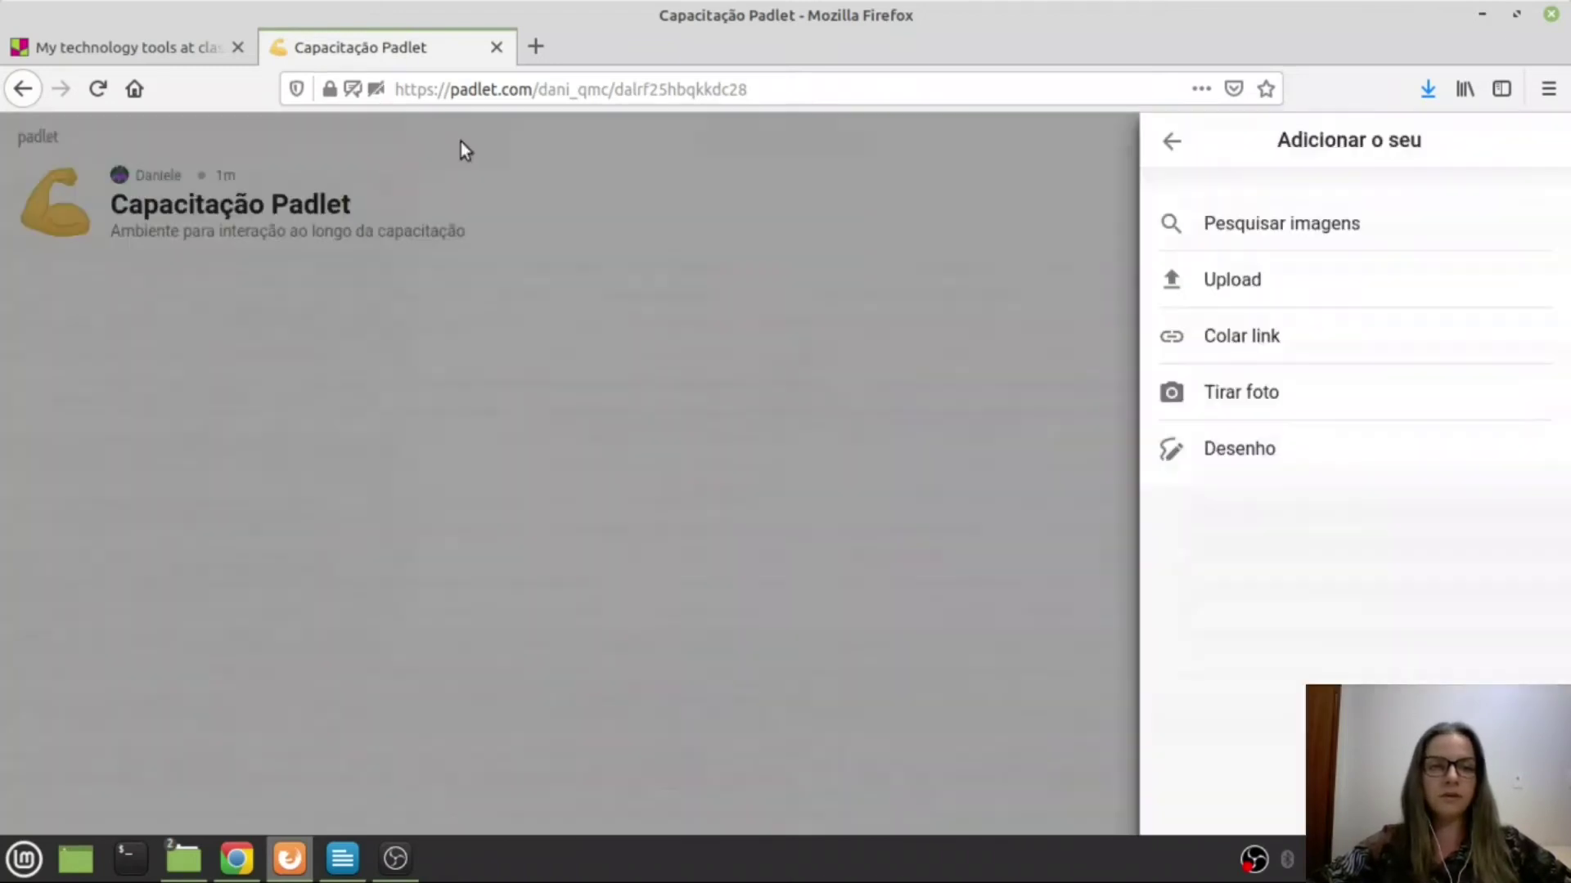
- Try a freehand black drawing as a custom icon, discard it unsaved, and return to the padlet's main settings
click(1269, 452)
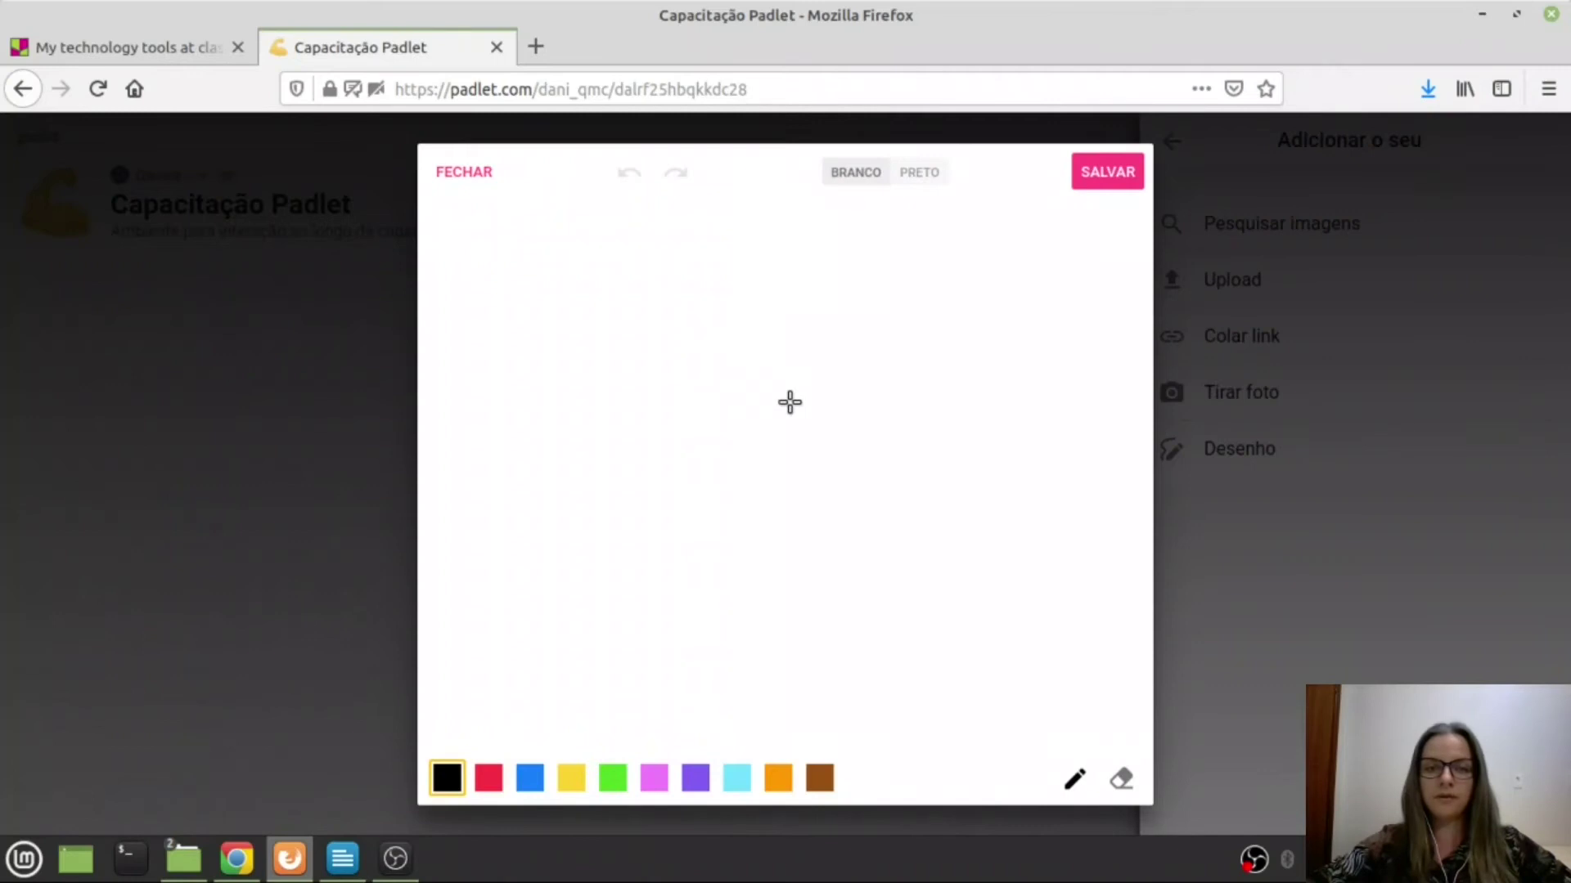
mouse_move(790, 402)
mouse_down()
mouse_move(785, 424)
mouse_move(827, 393)
mouse_move(875, 436)
mouse_up()
click(866, 367)
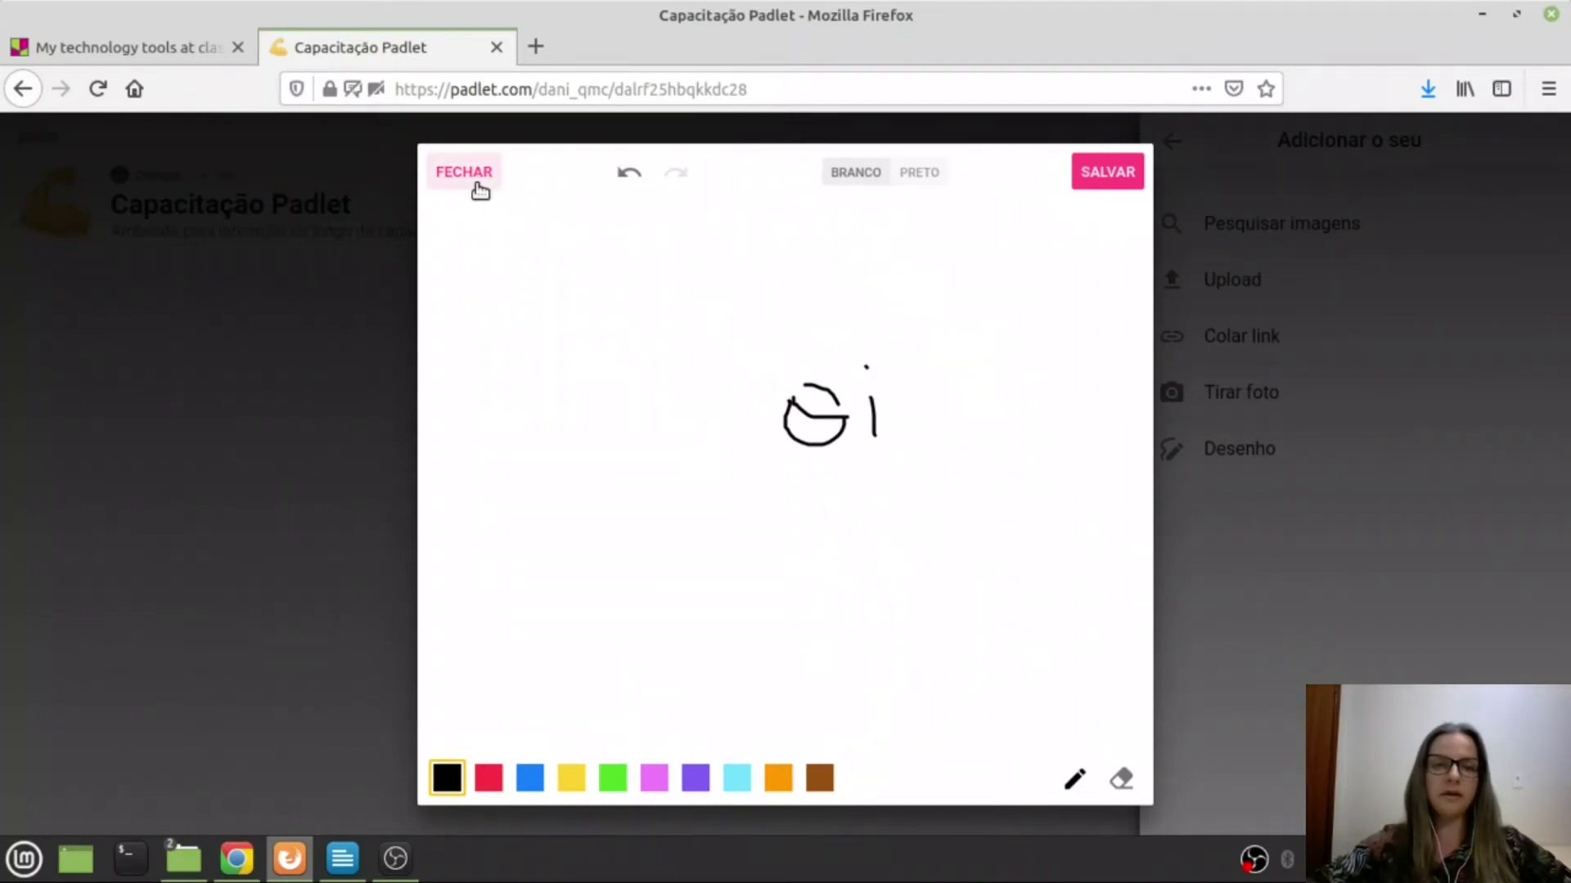
click(626, 172)
click(486, 175)
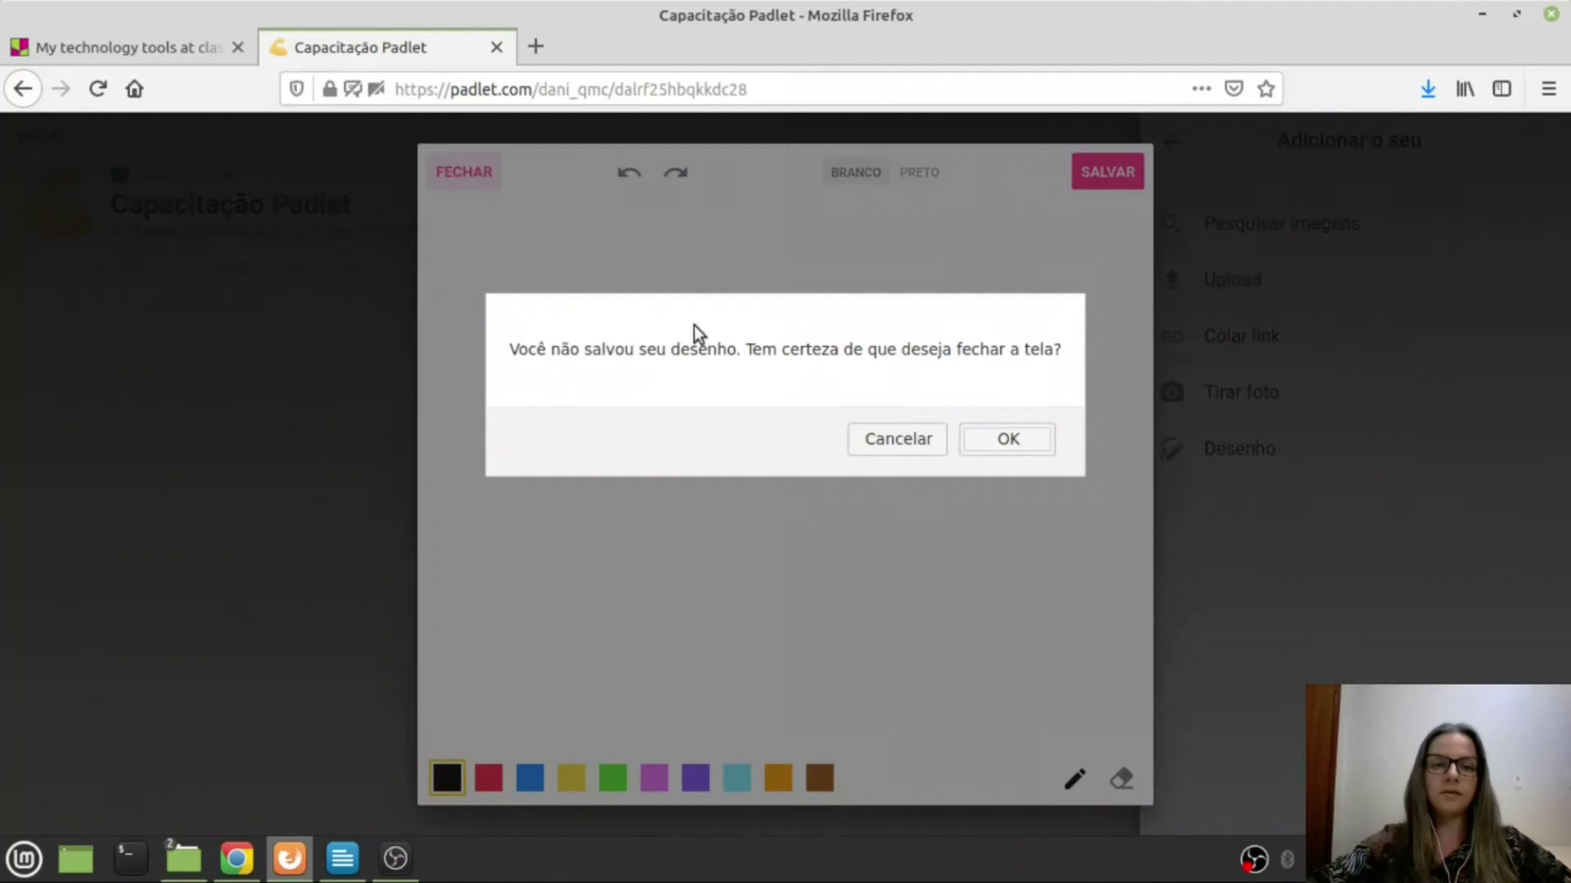
click(981, 444)
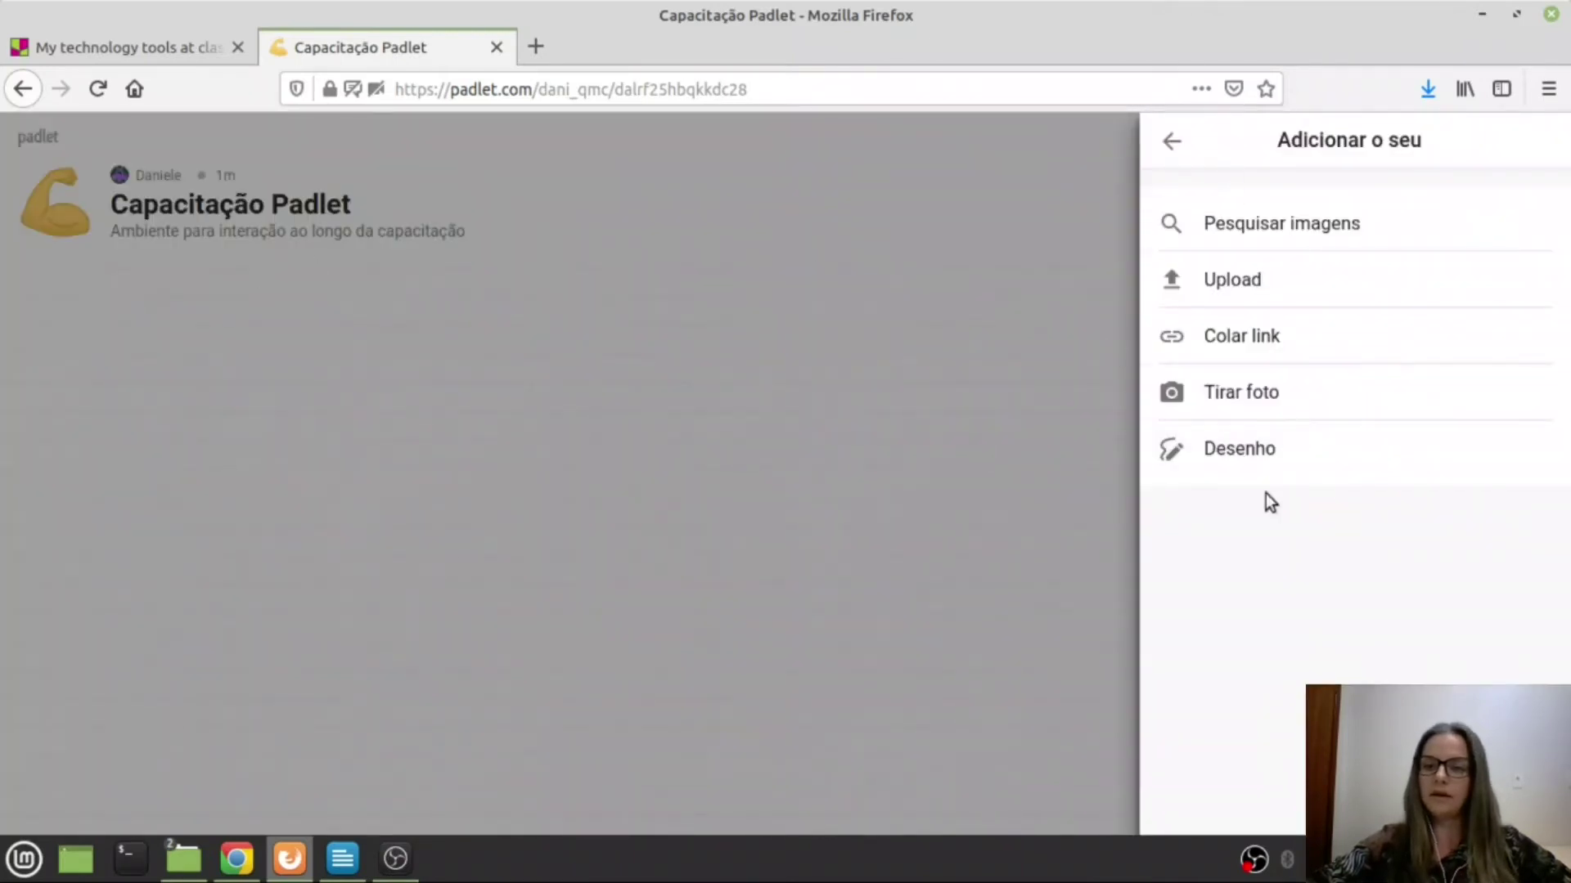
click(1172, 147)
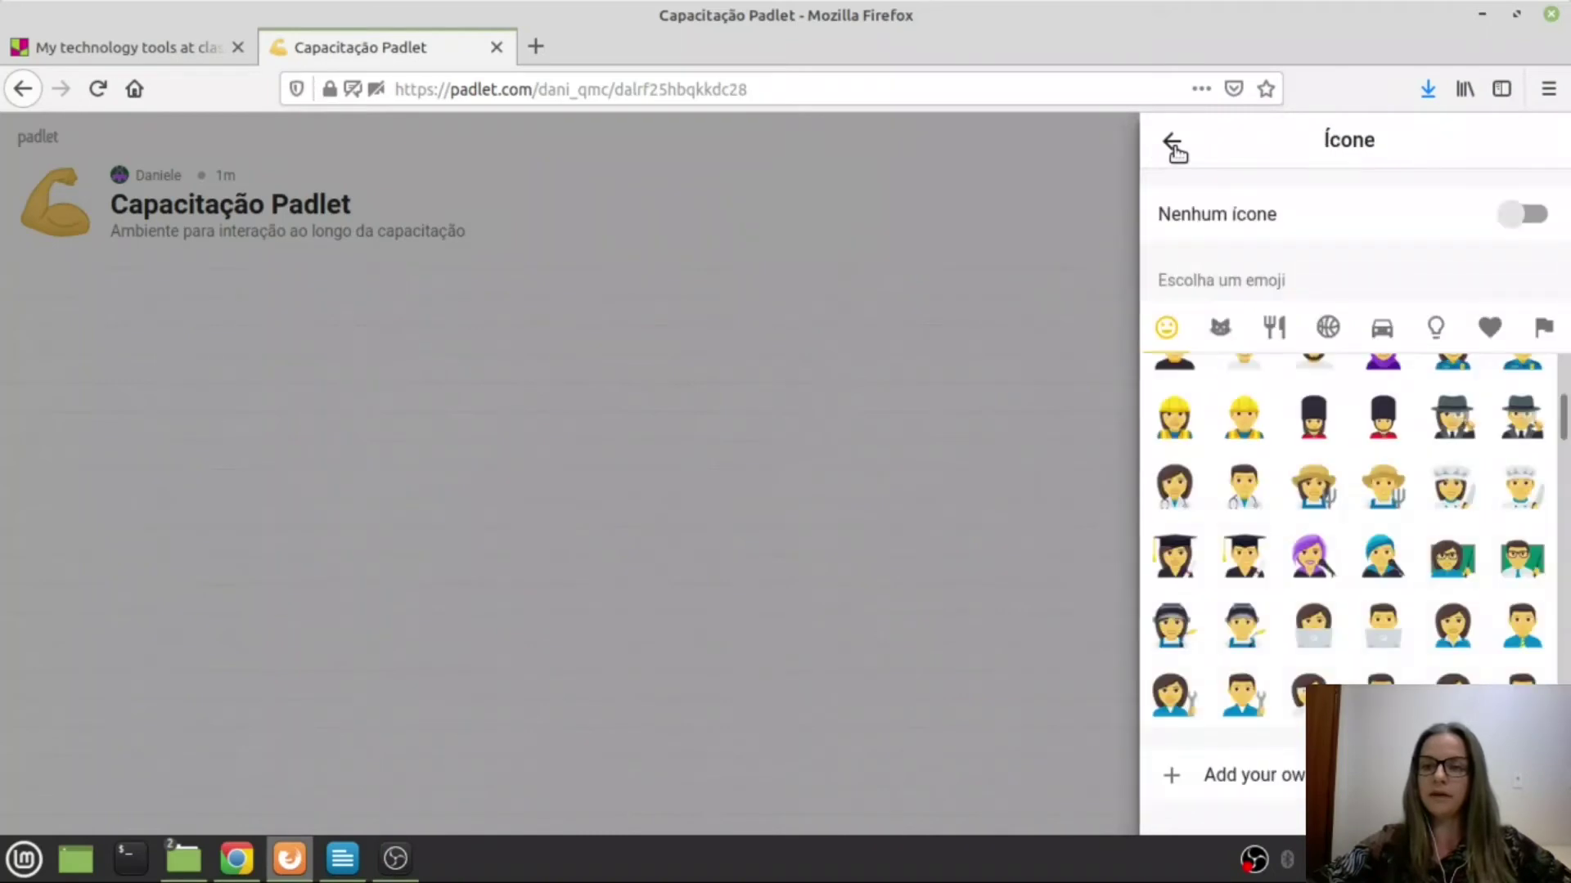
click(1174, 148)
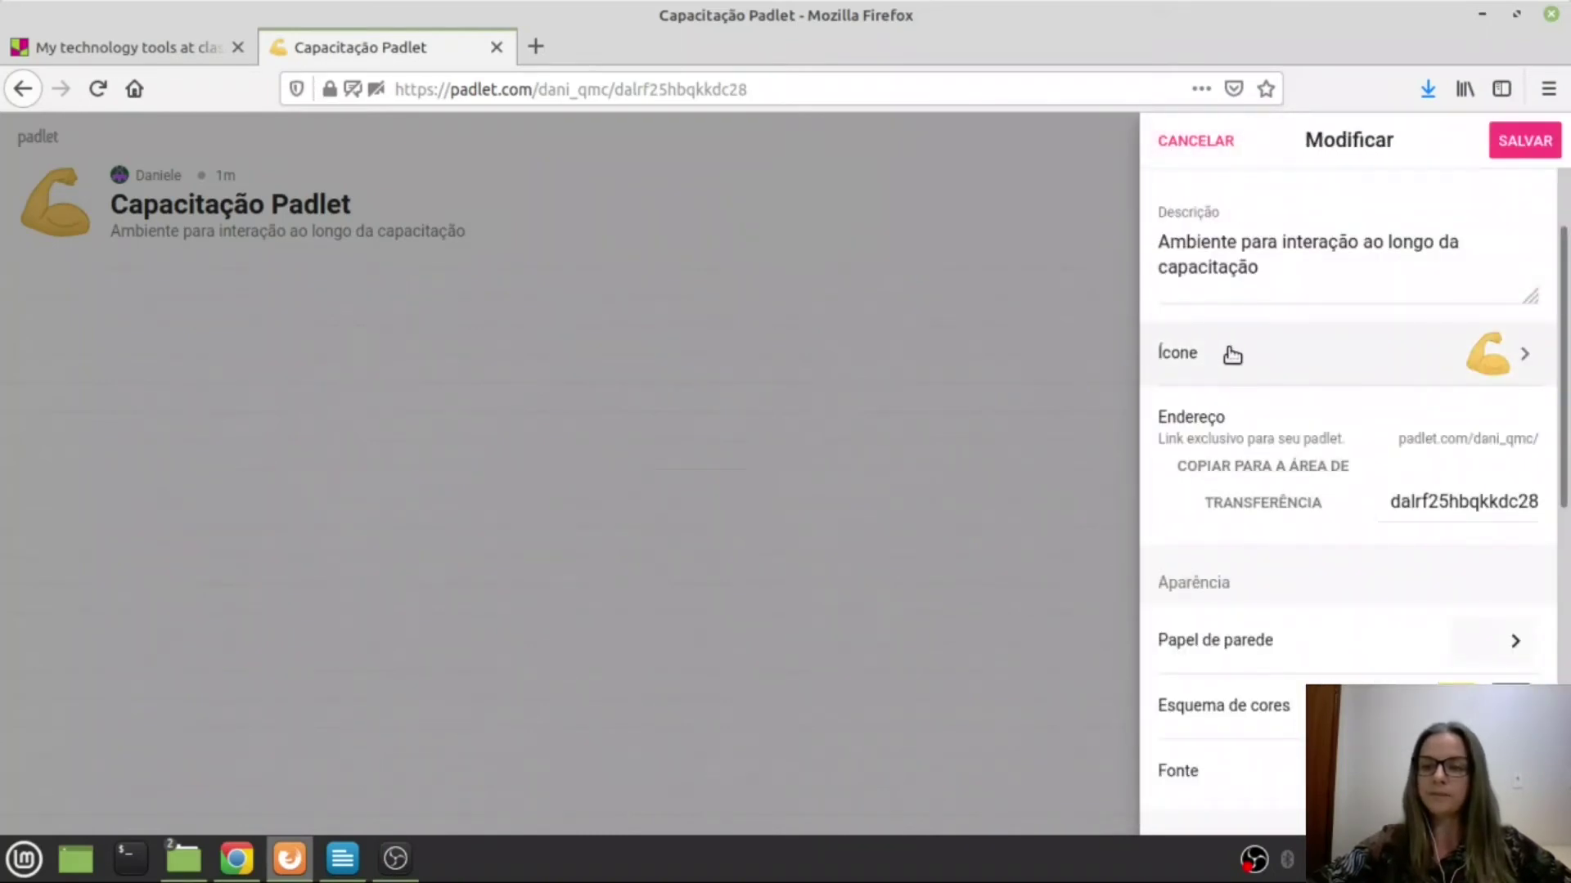
- Copy the padlet's exclusive link from its address setting to the clipboard
scroll(1279, 351, down, 4)
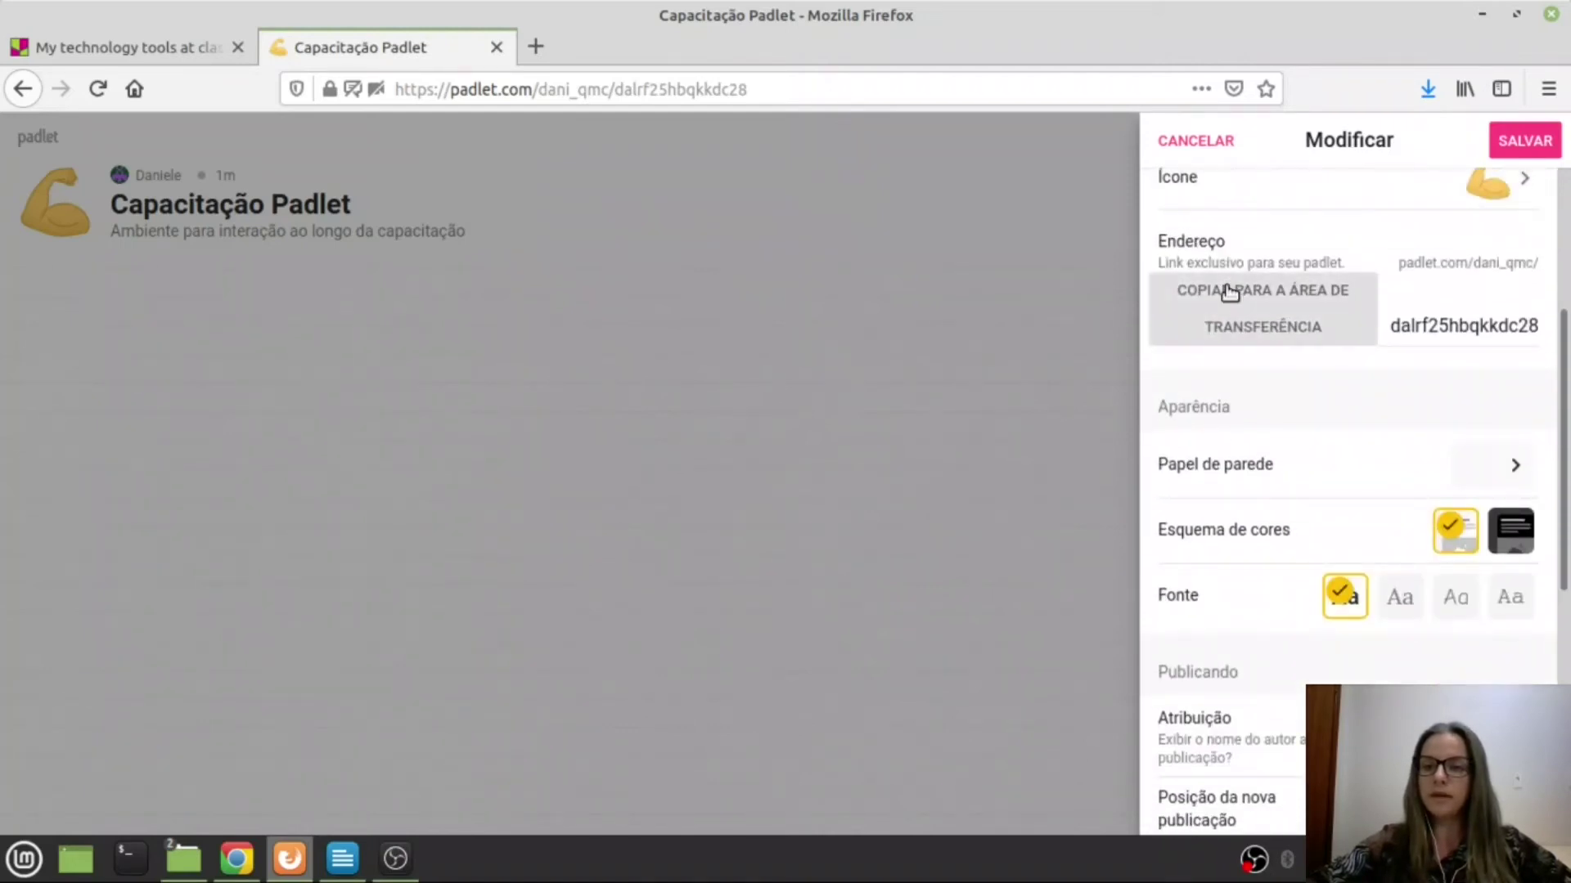
click(1229, 292)
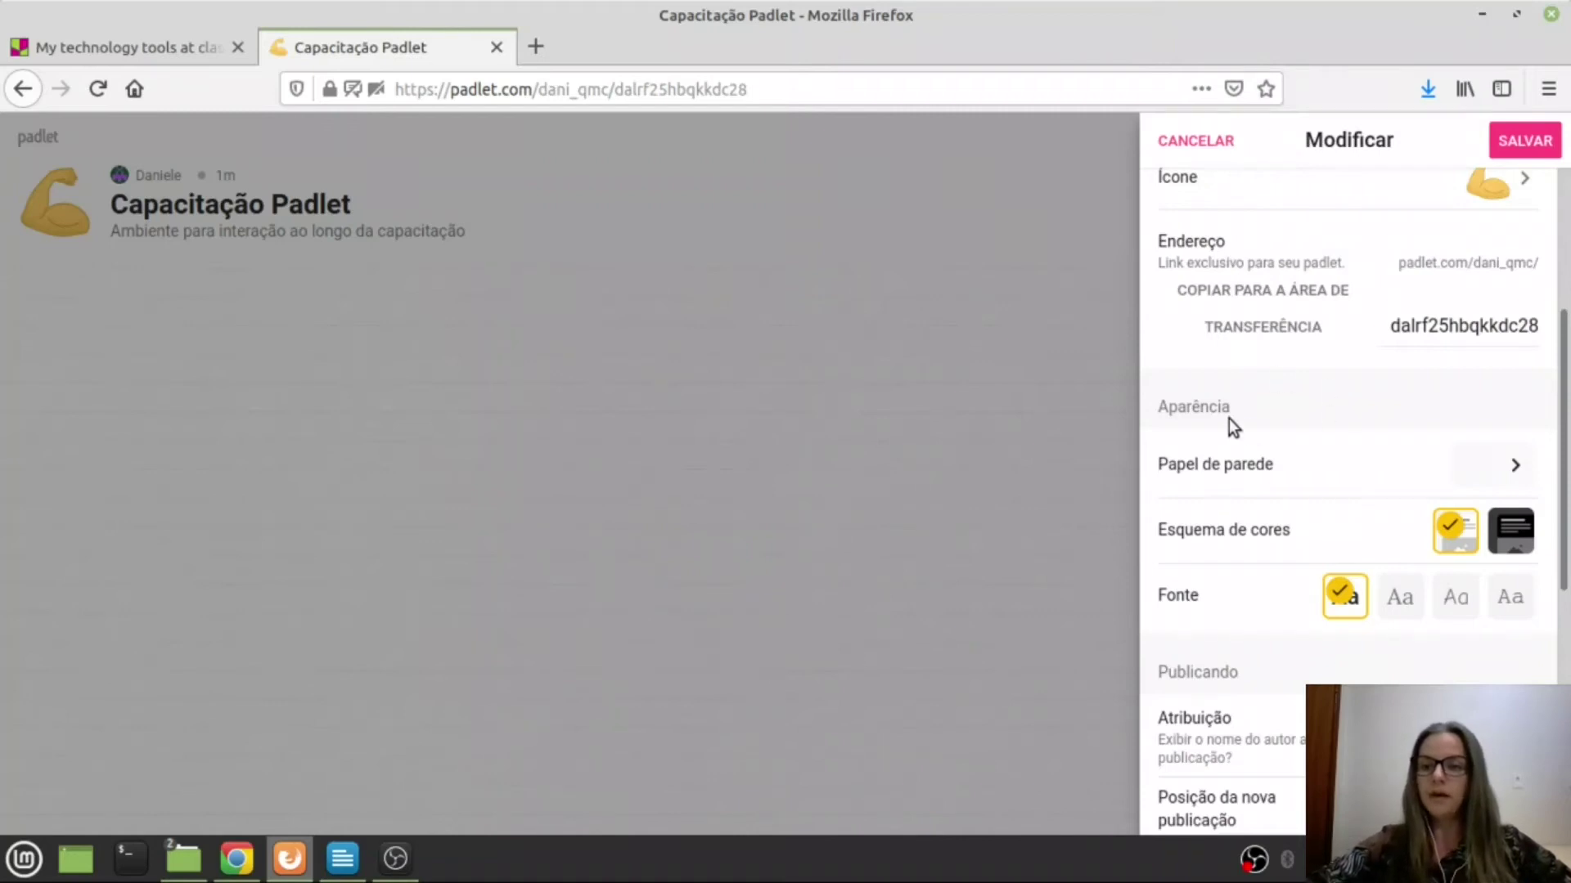
- Try peach, crimson, light pink and pale yellow solid colours as the padlet's wallpaper, and return to the wallpaper categories
scroll(1263, 502, down, 3)
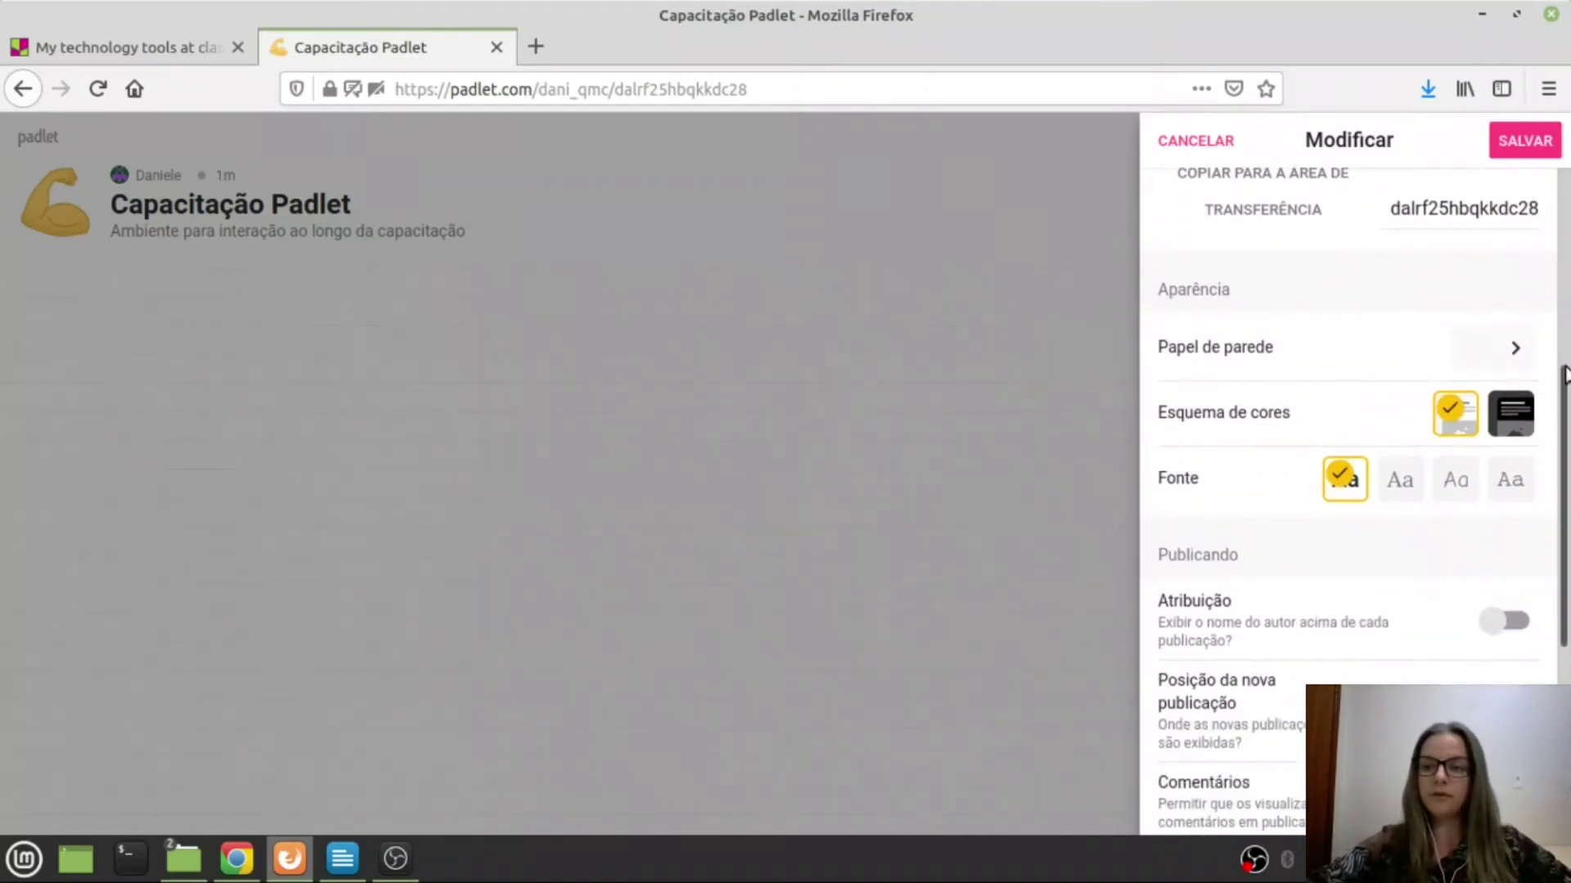
click(1518, 352)
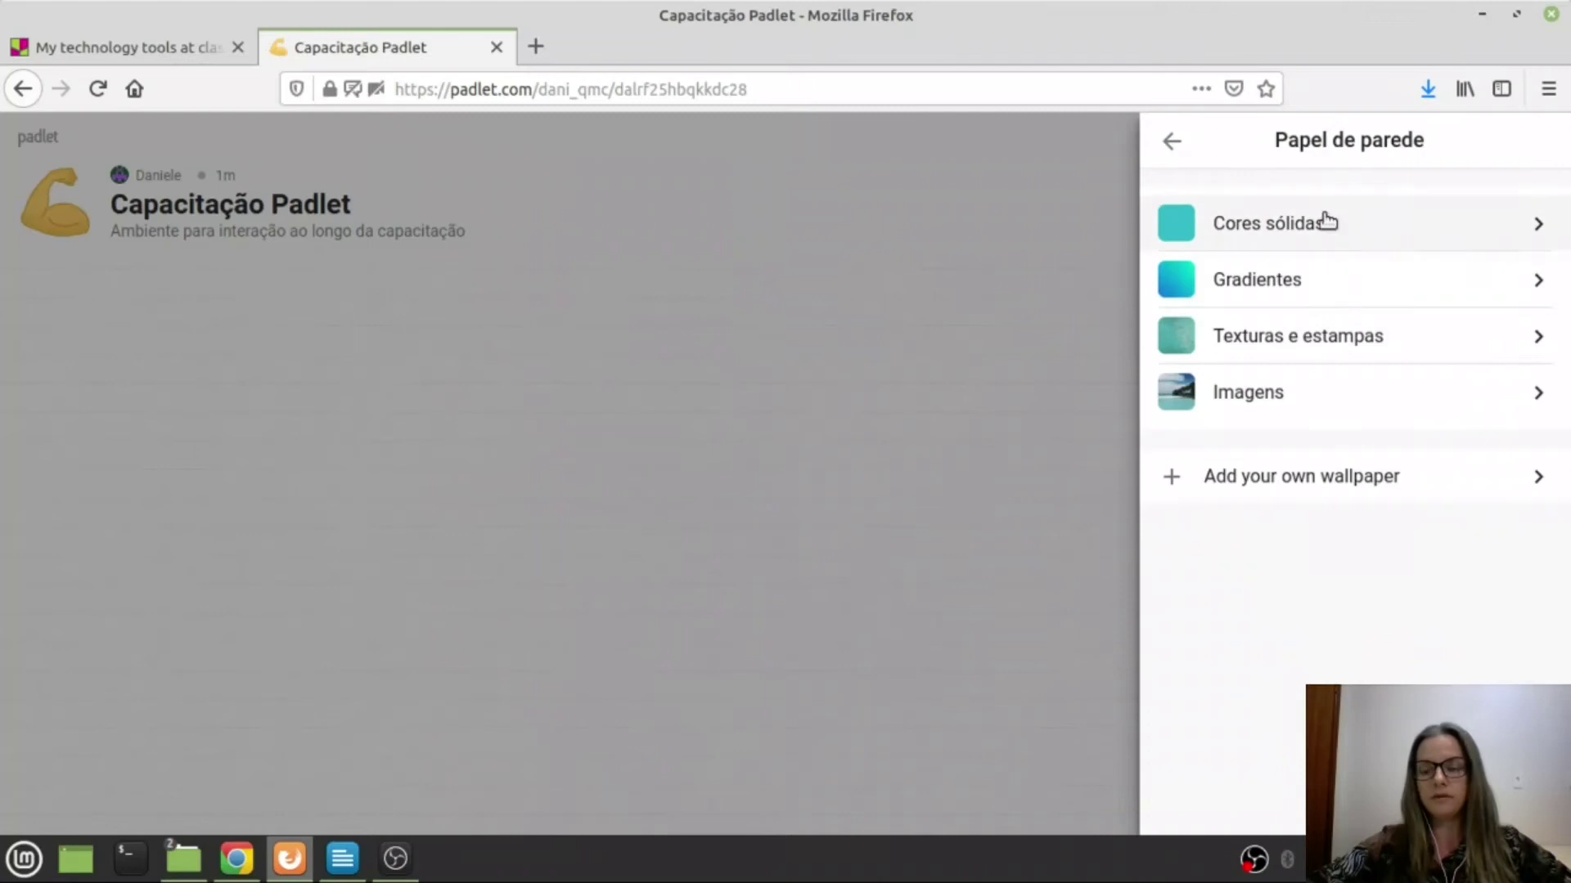
click(1546, 227)
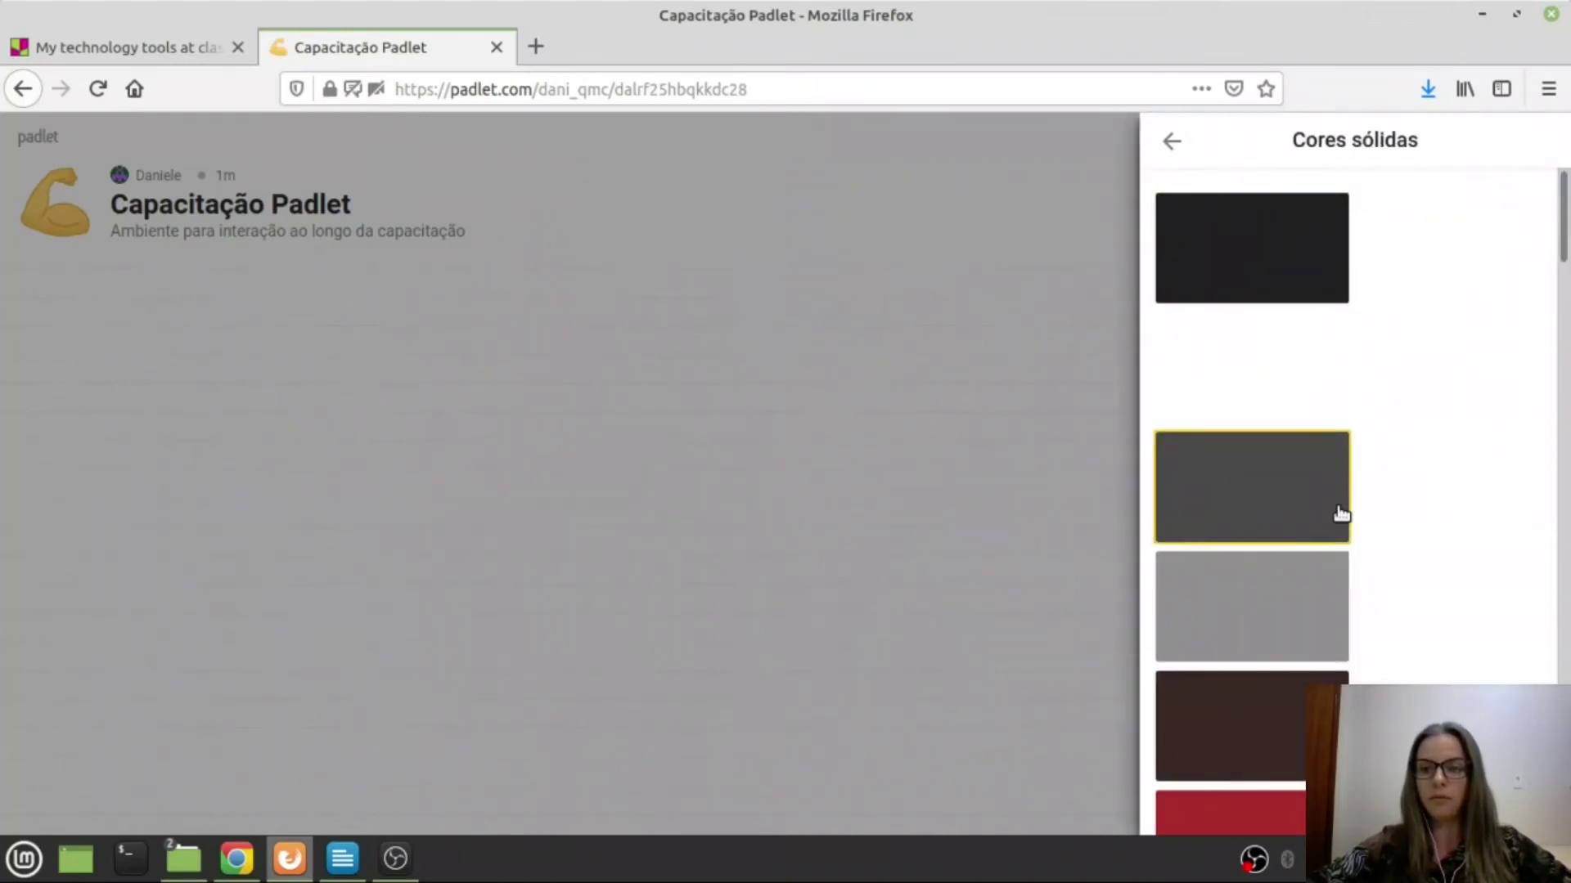
scroll(1374, 525, down, 10)
scroll(1372, 522, down, 15)
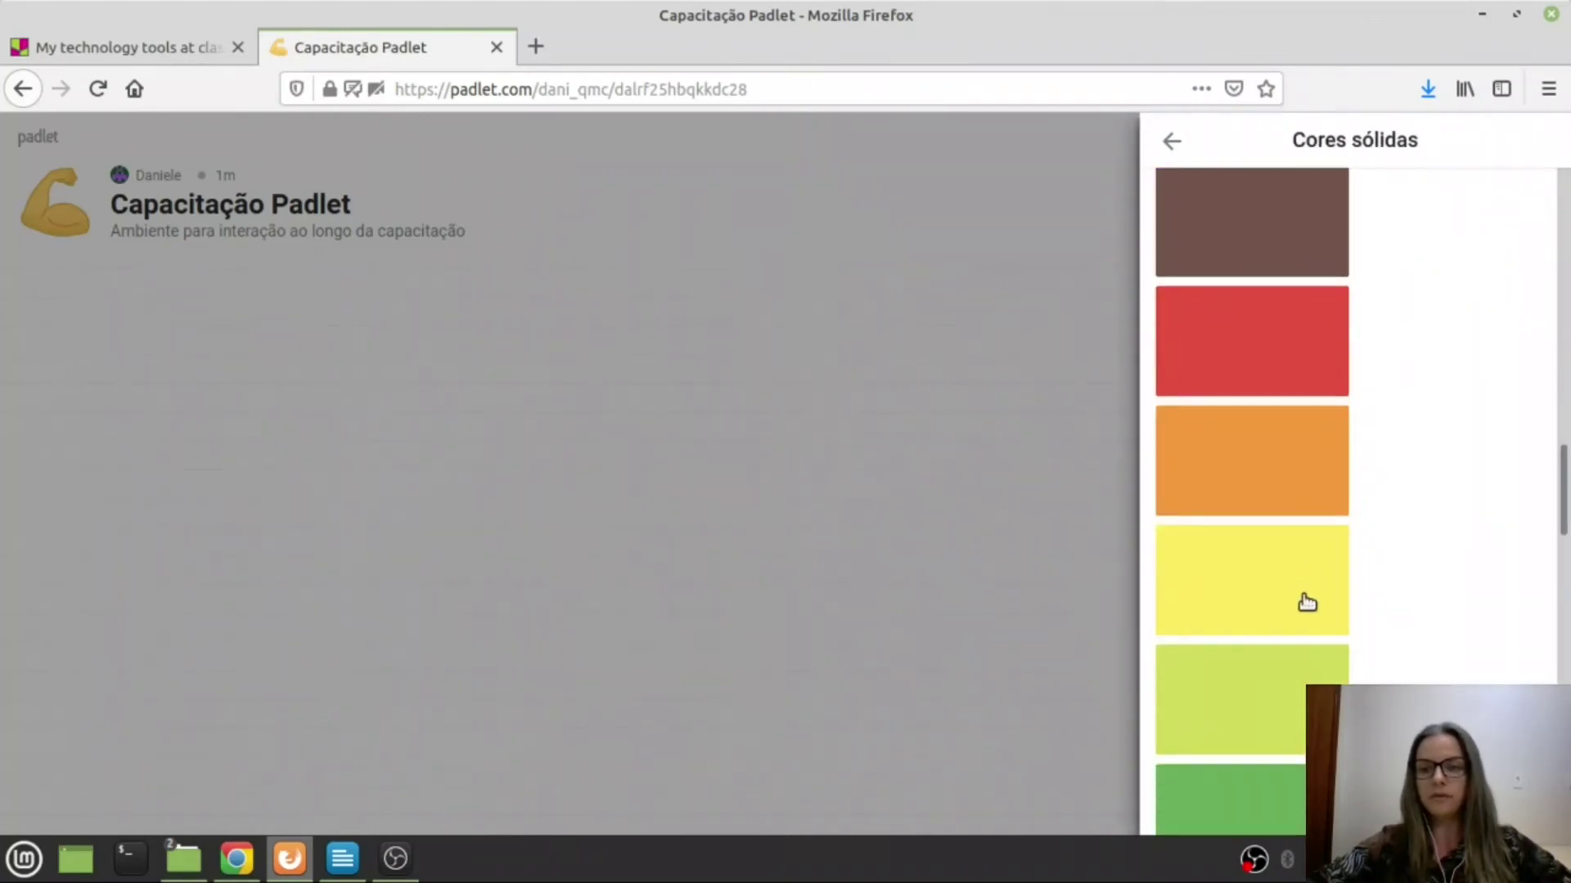
scroll(1279, 459, down, 4)
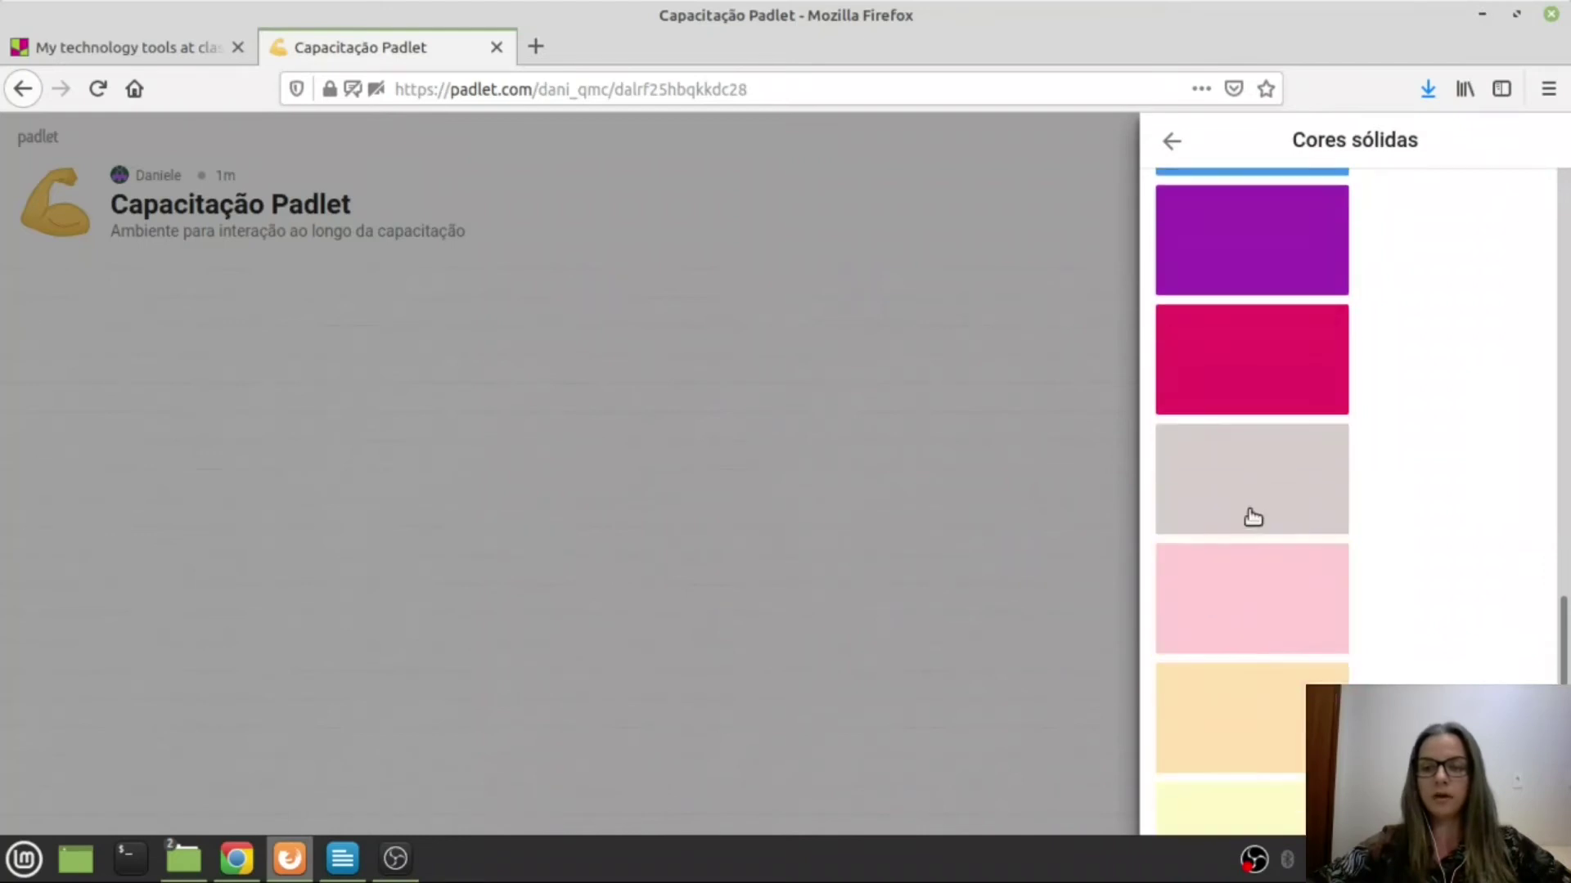
click(1235, 709)
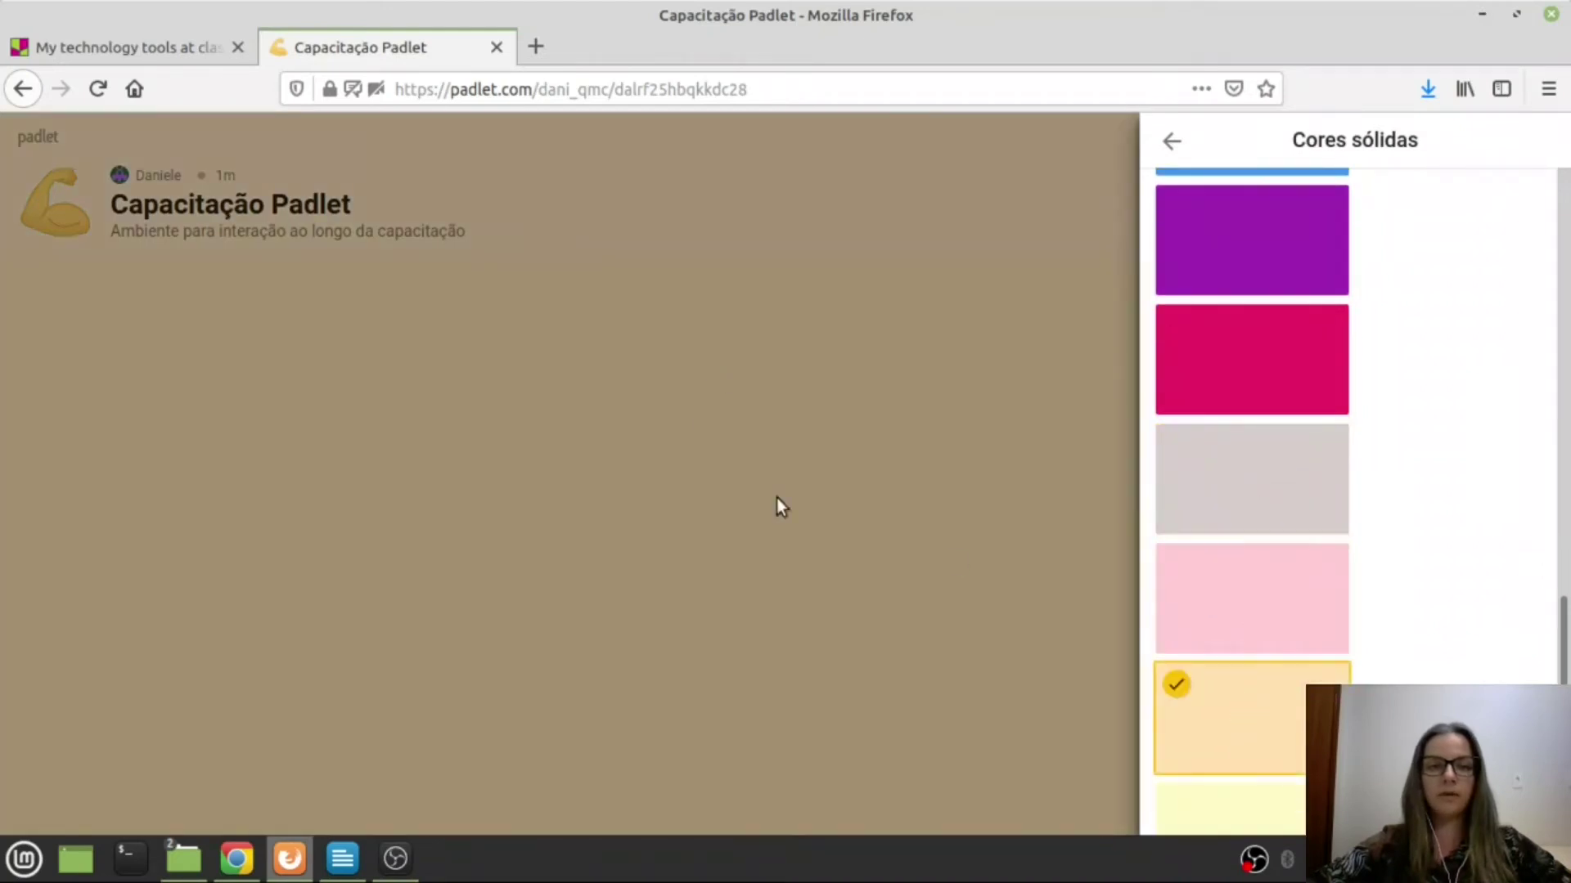
click(1277, 356)
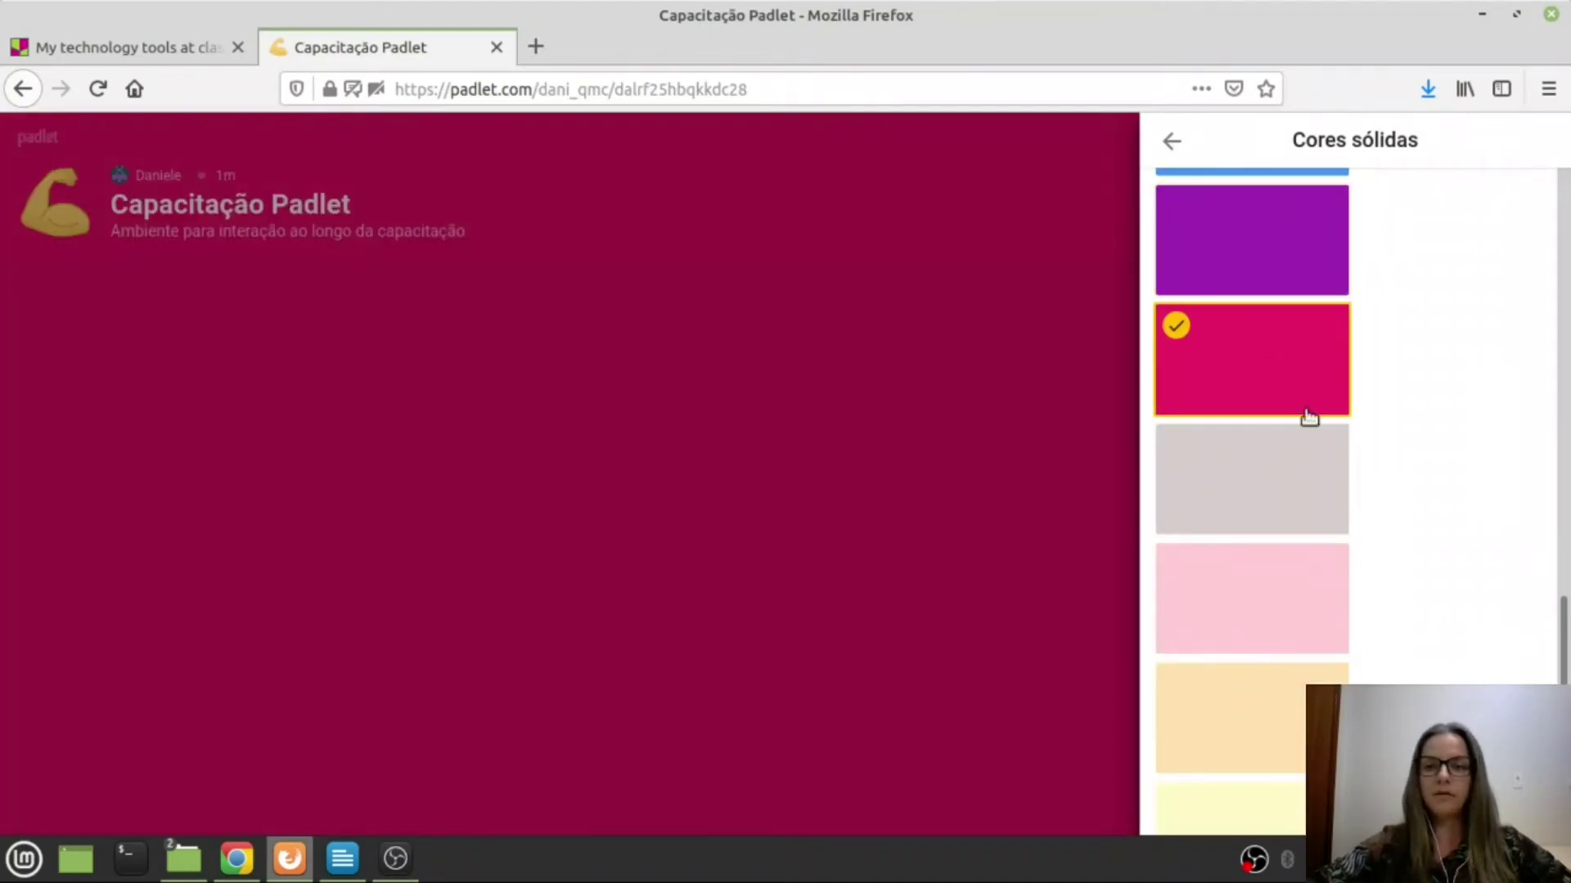
click(1258, 598)
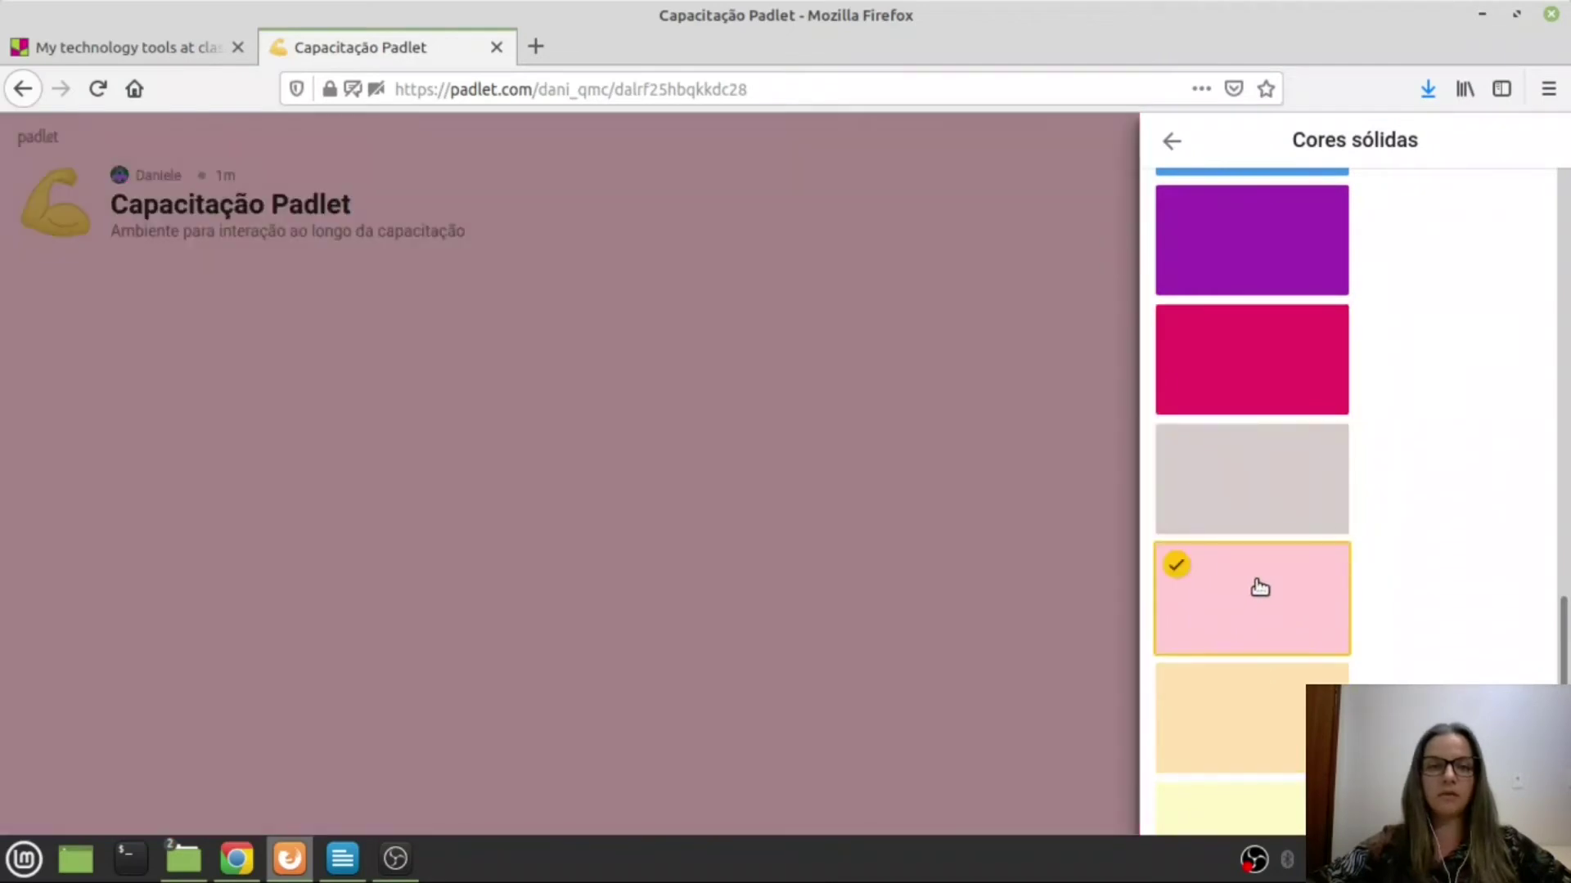
scroll(1274, 602, down, 3)
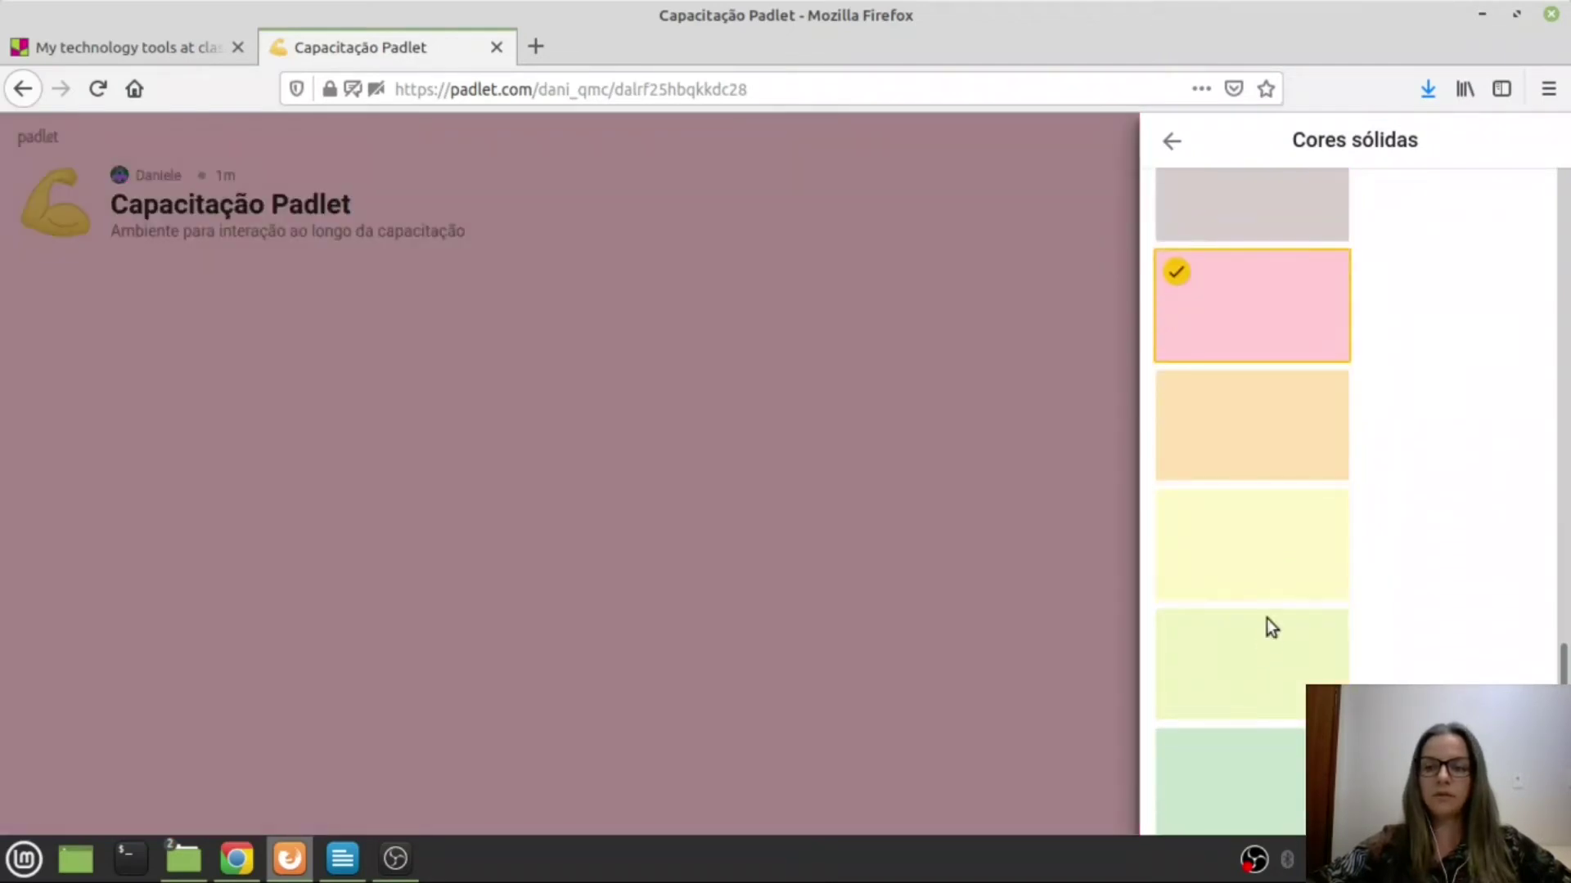
click(1249, 544)
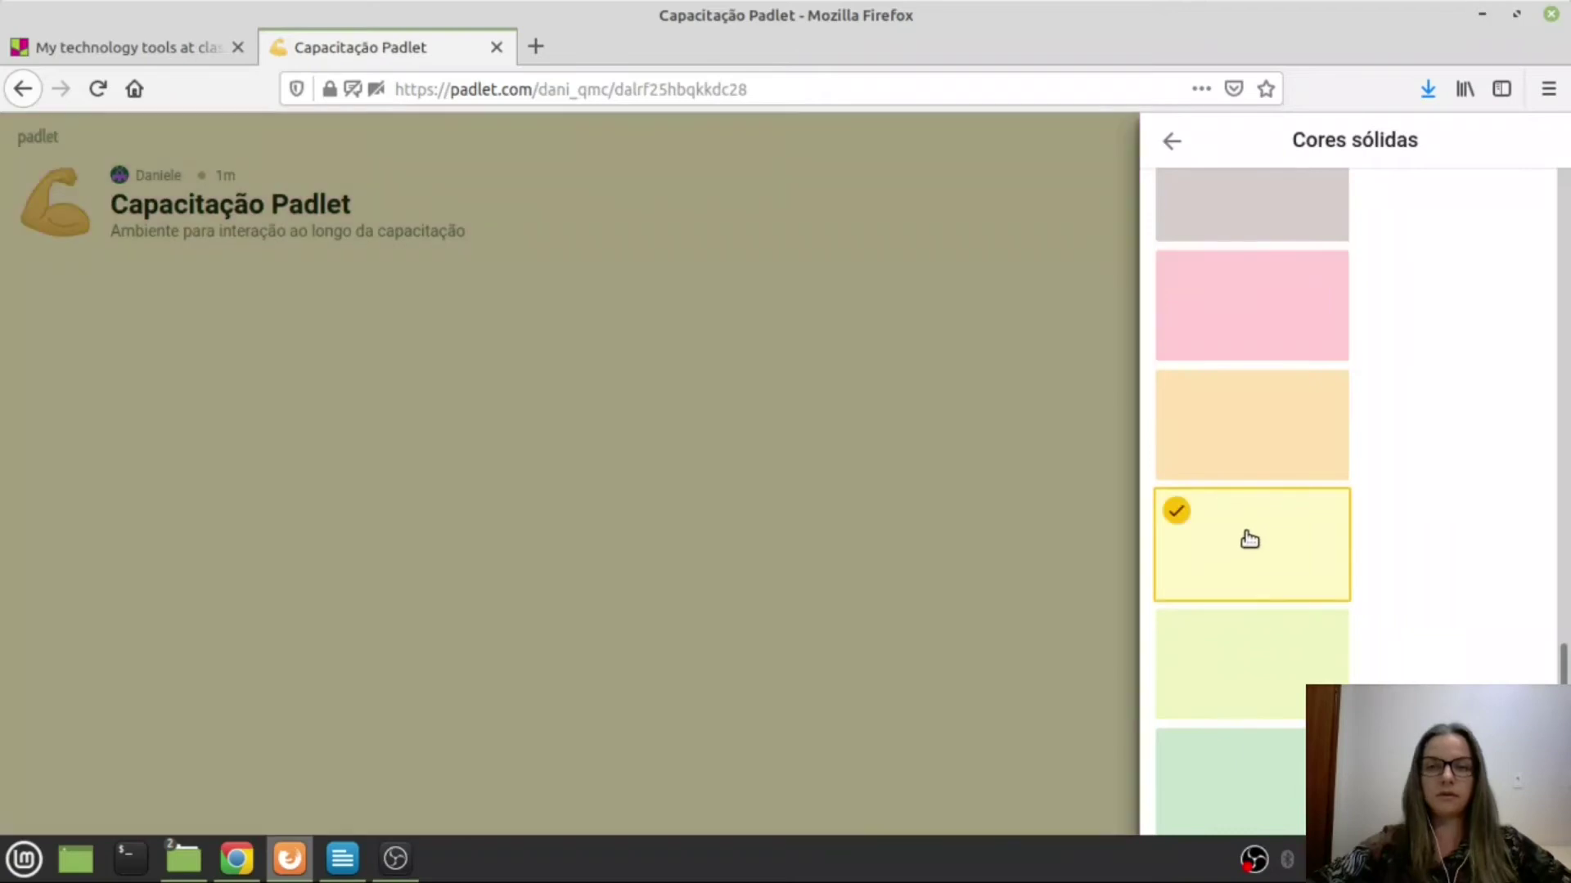
click(1170, 144)
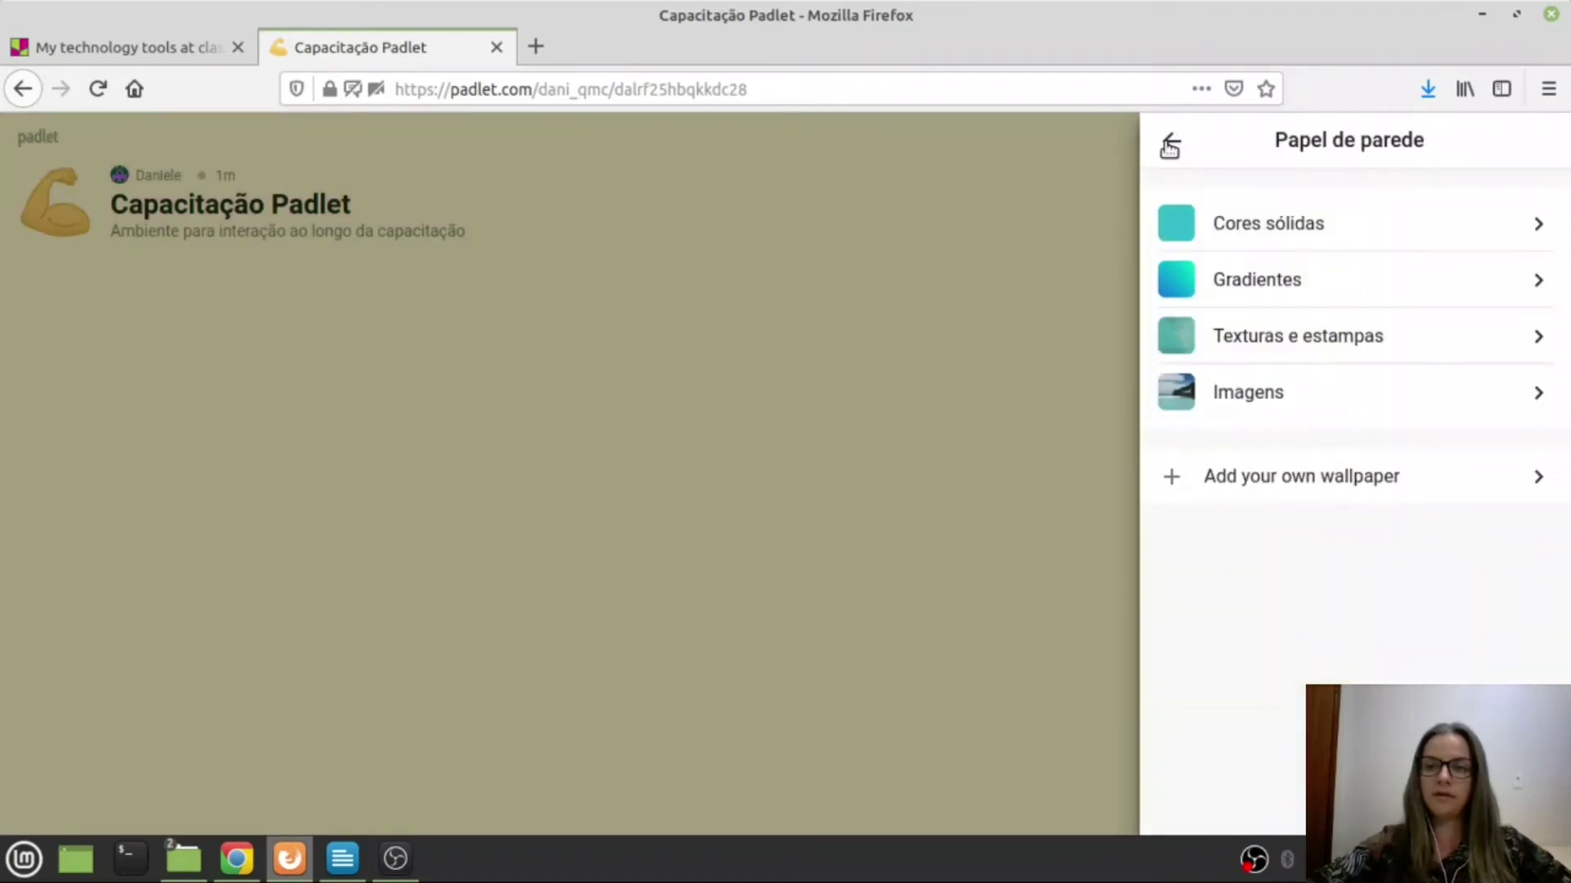
- Look at the gradient wallpapers and try the Chevron, Roller Derby and Vinyl textures on the padlet
click(1276, 301)
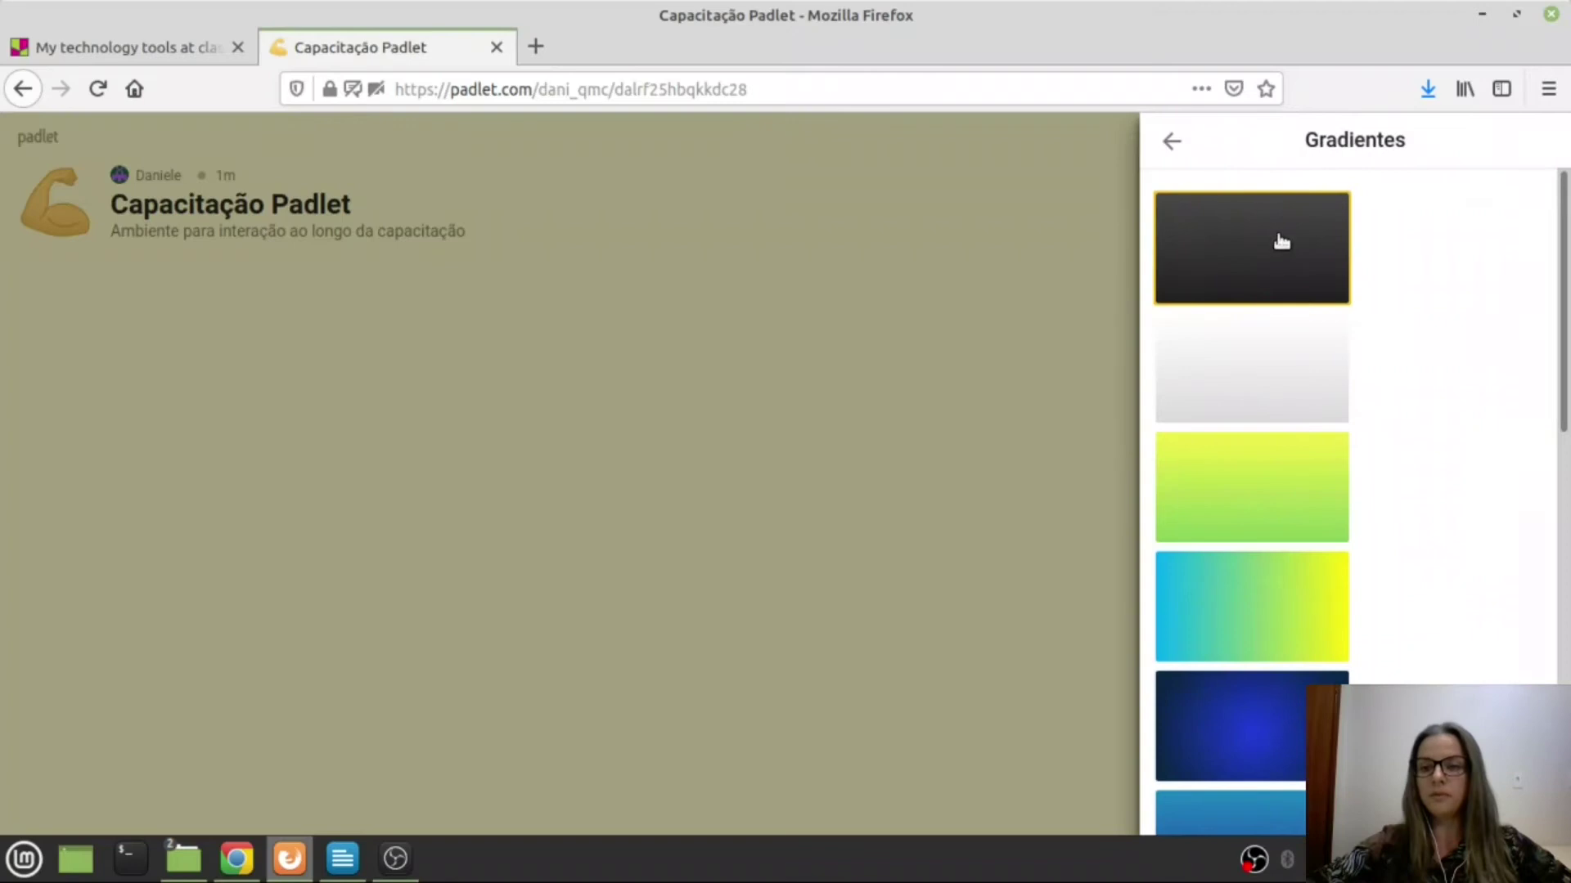
click(1178, 144)
click(1259, 345)
scroll(1304, 522, down, 8)
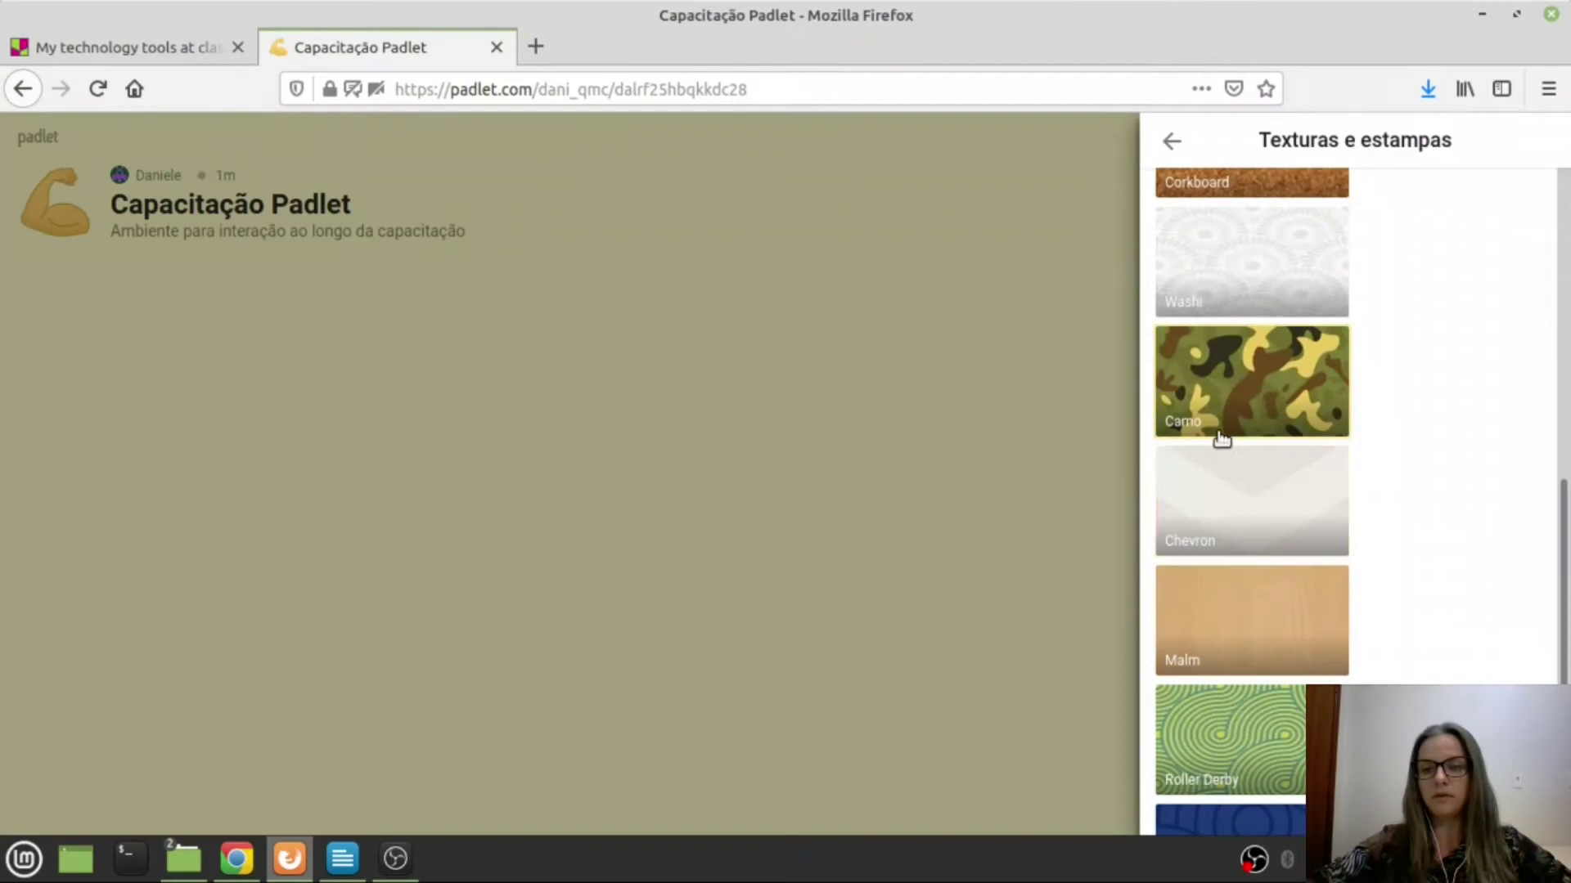
click(1255, 515)
click(1248, 730)
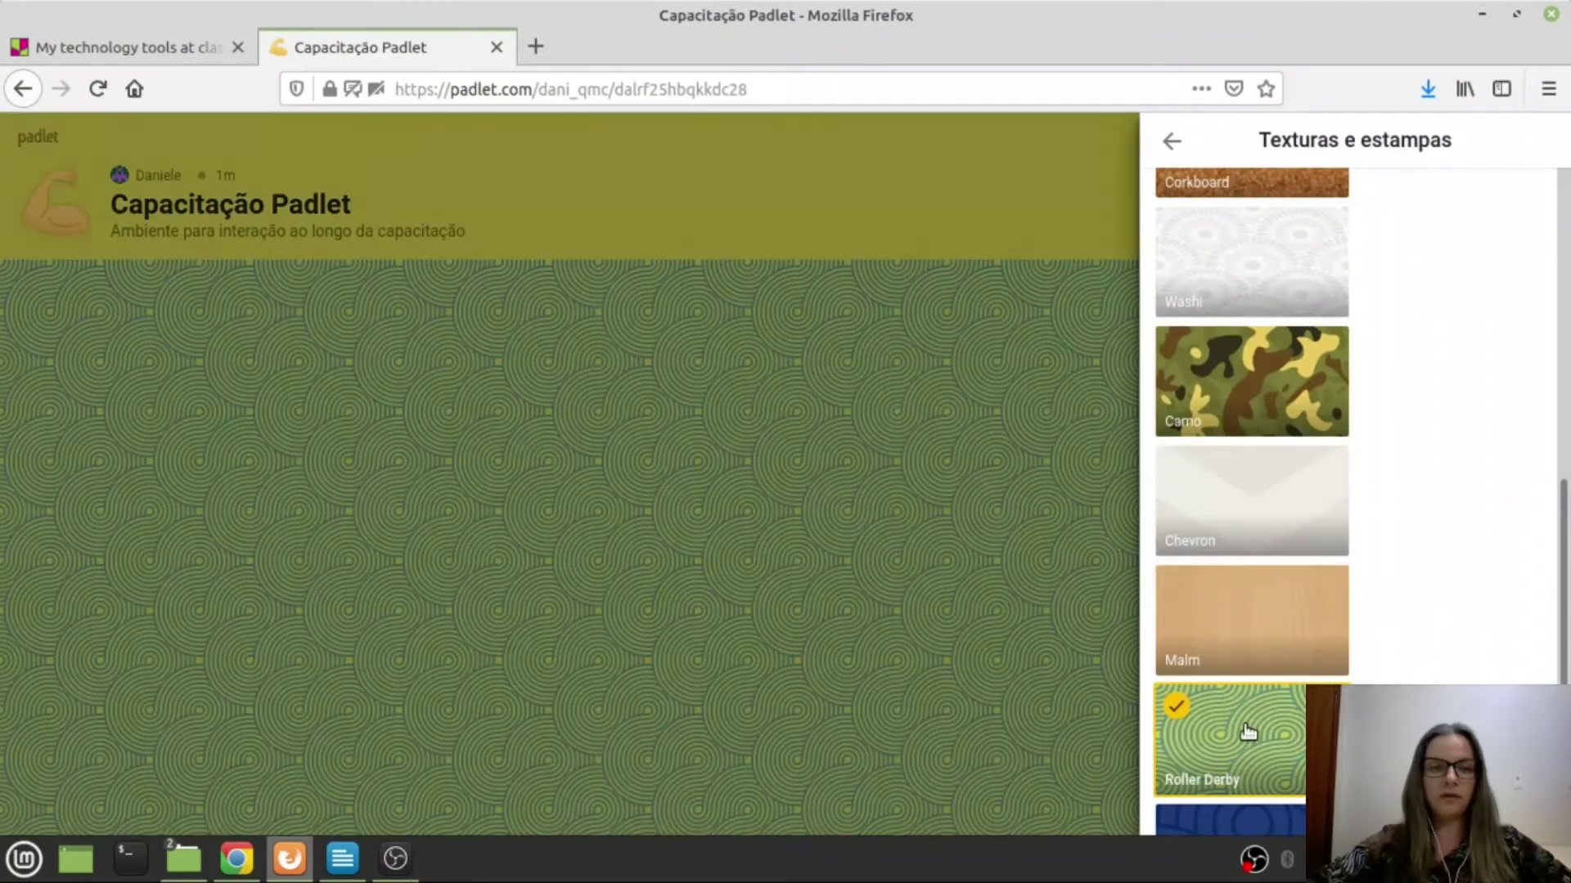
scroll(1330, 523, down, 3)
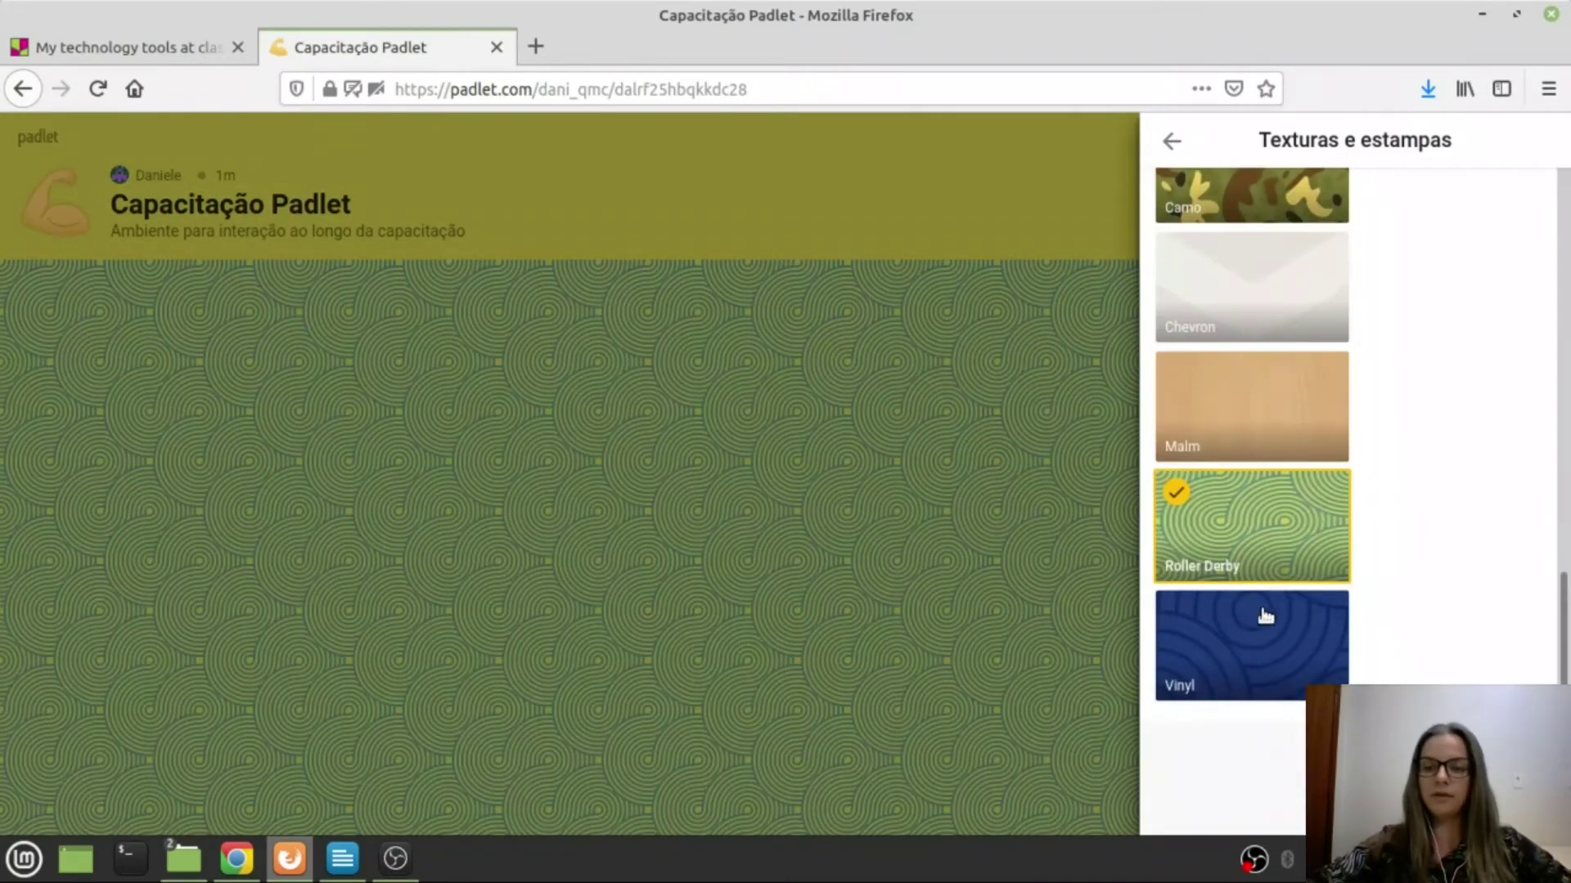
click(1258, 615)
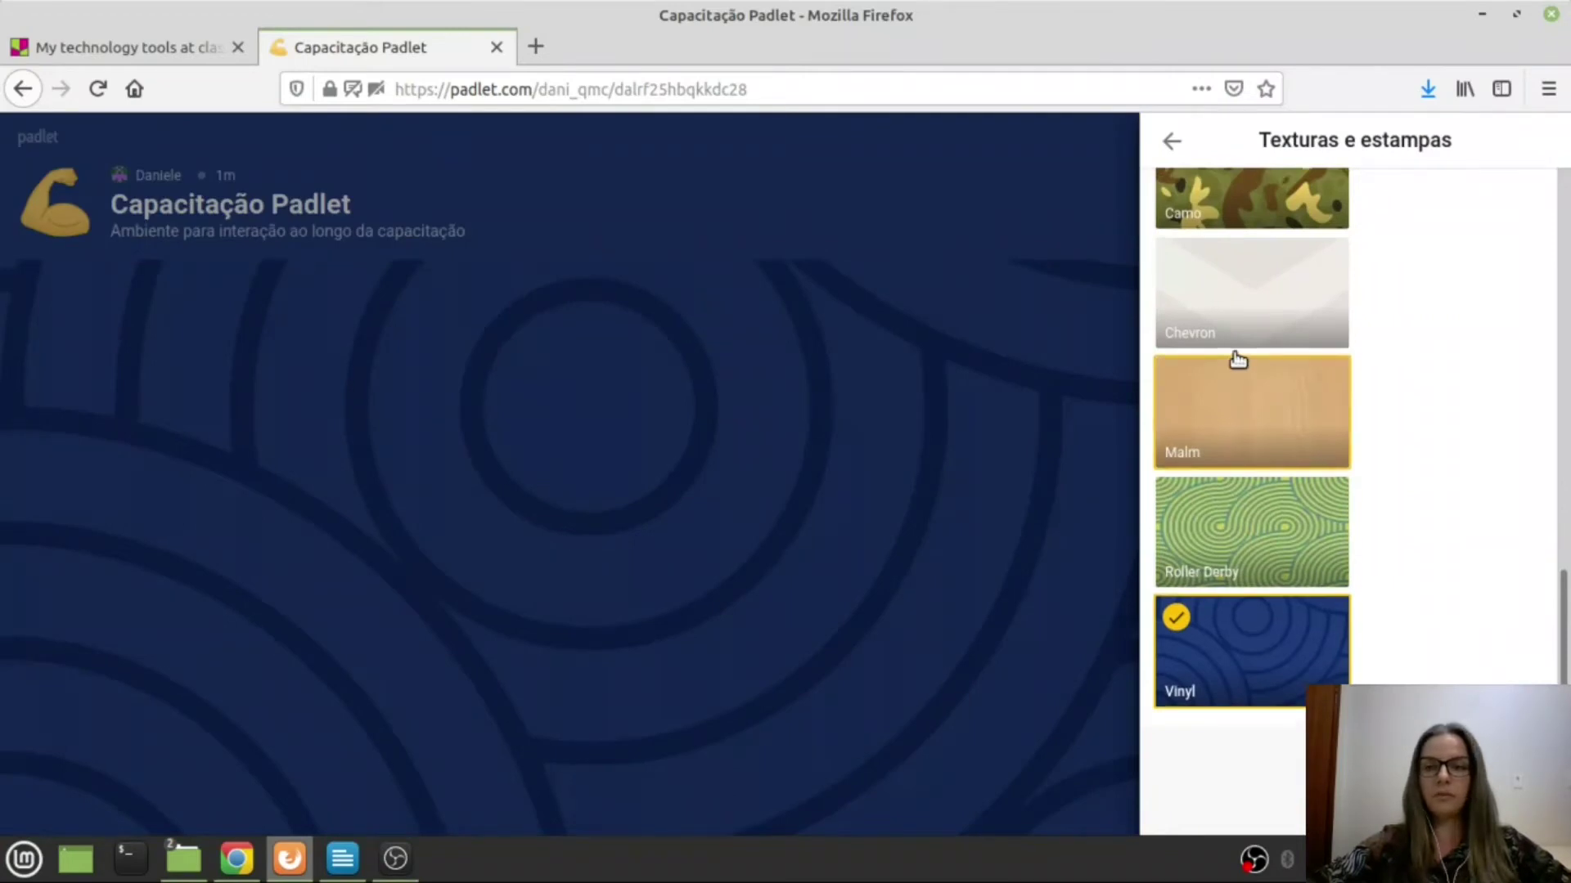
- Browse the remaining textures and try Washi as the wallpaper, returning to the wallpaper categories
scroll(1309, 360, up, 5)
scroll(1273, 589, up, 5)
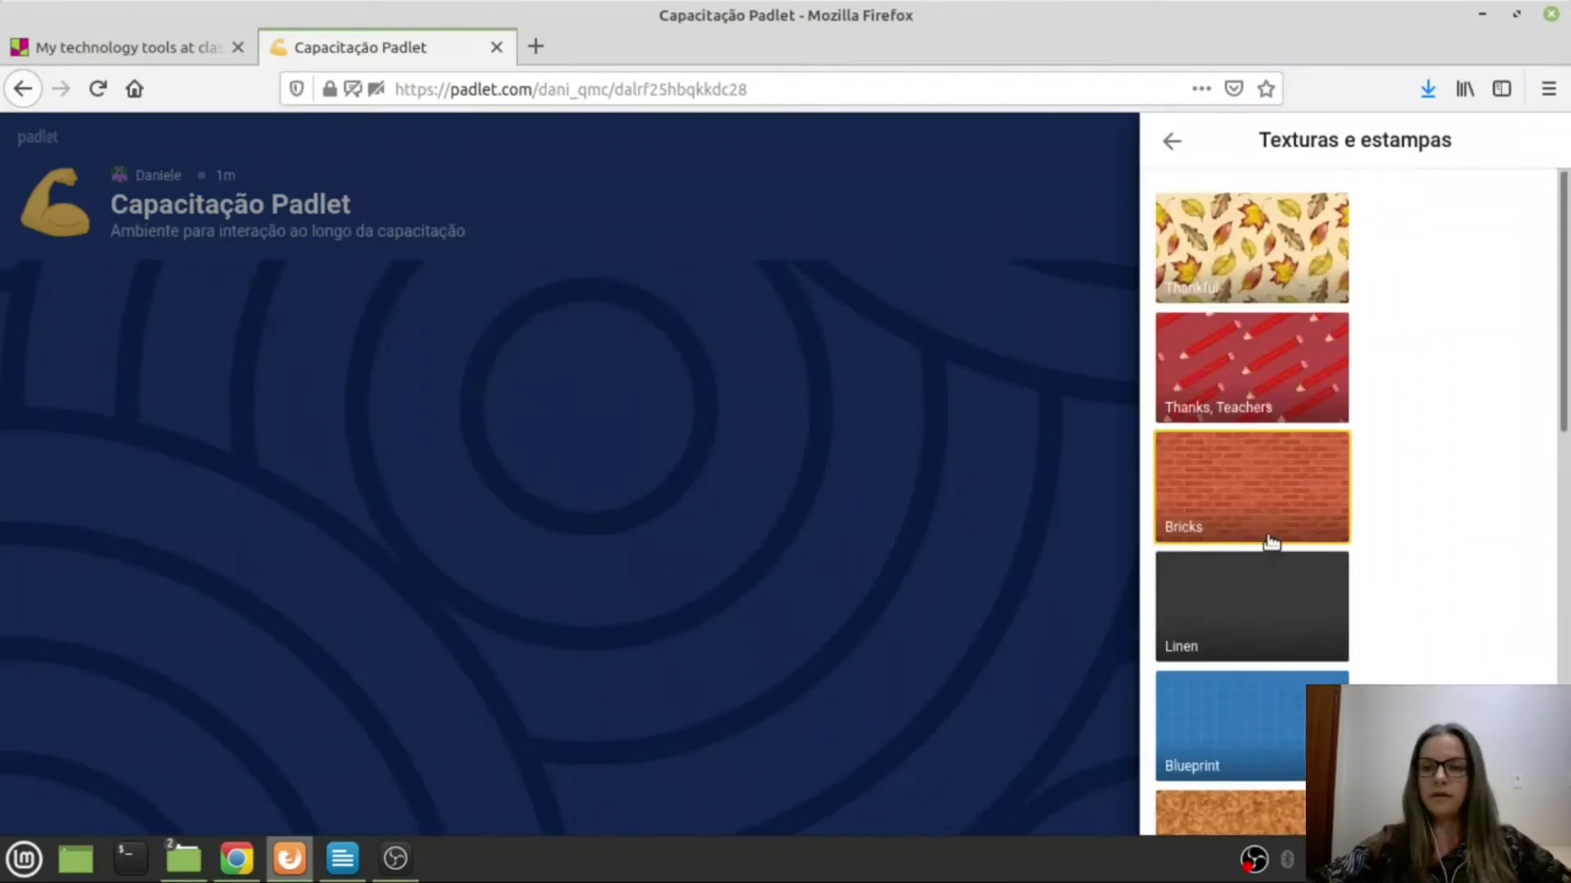
scroll(1284, 606, down, 8)
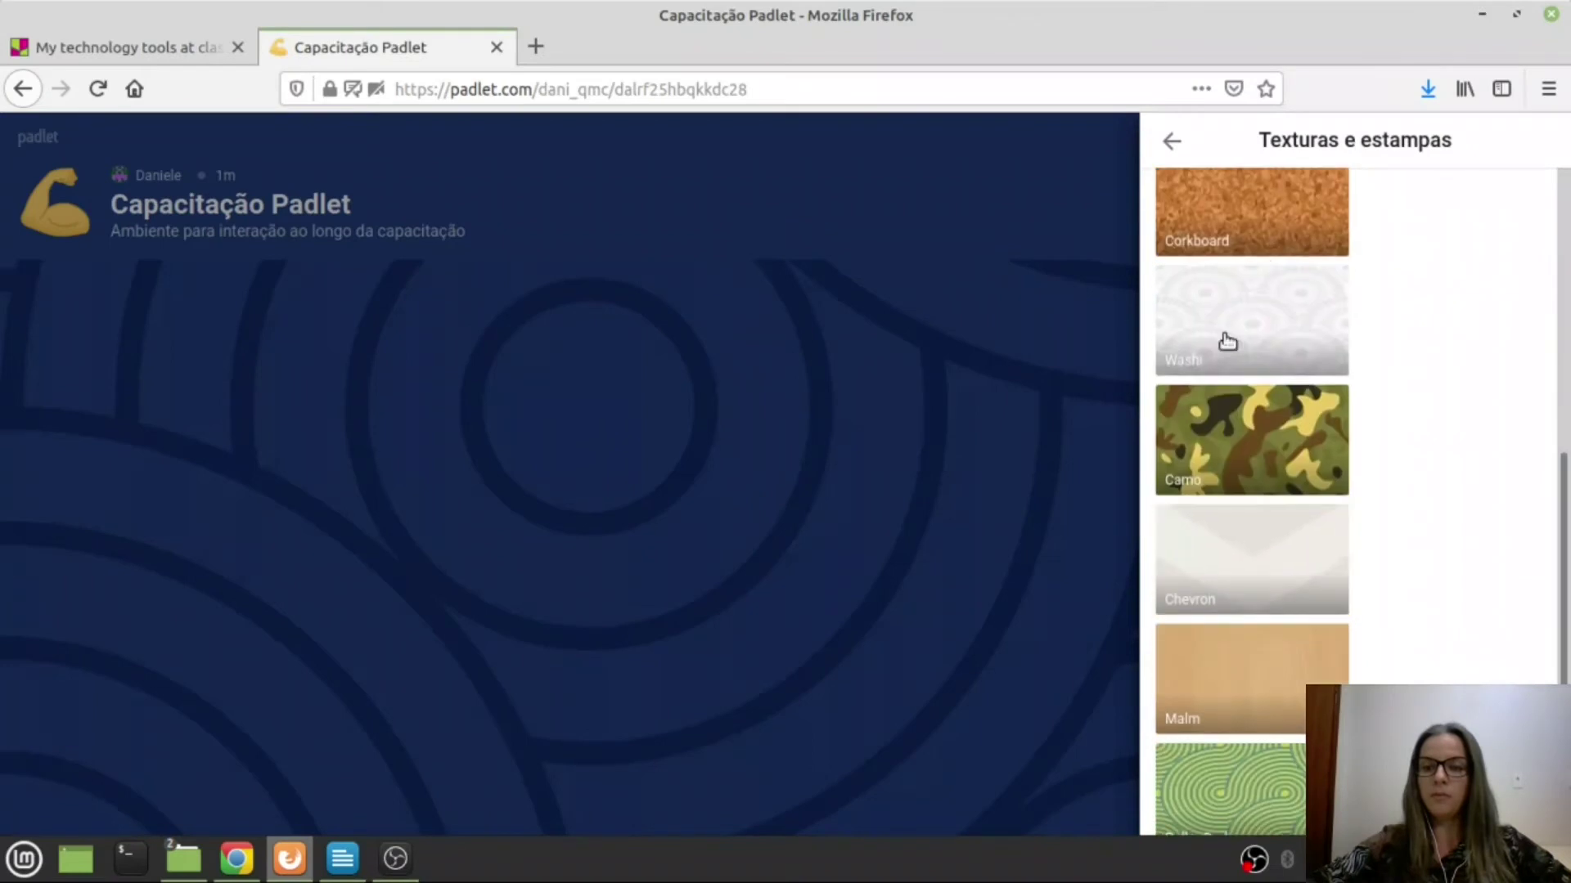
click(1253, 328)
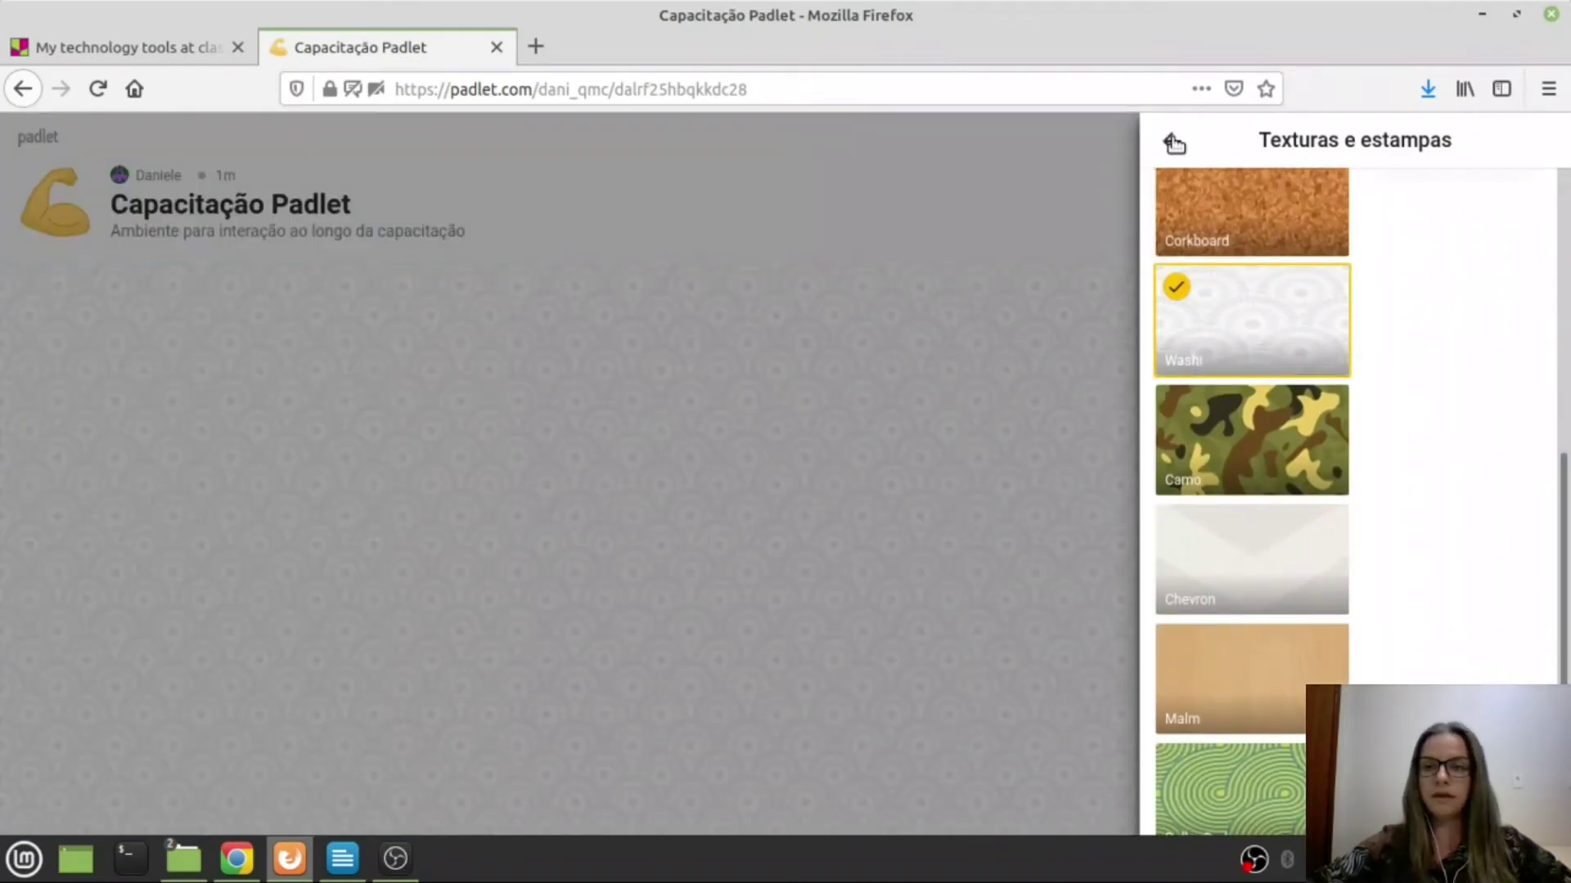
click(1172, 142)
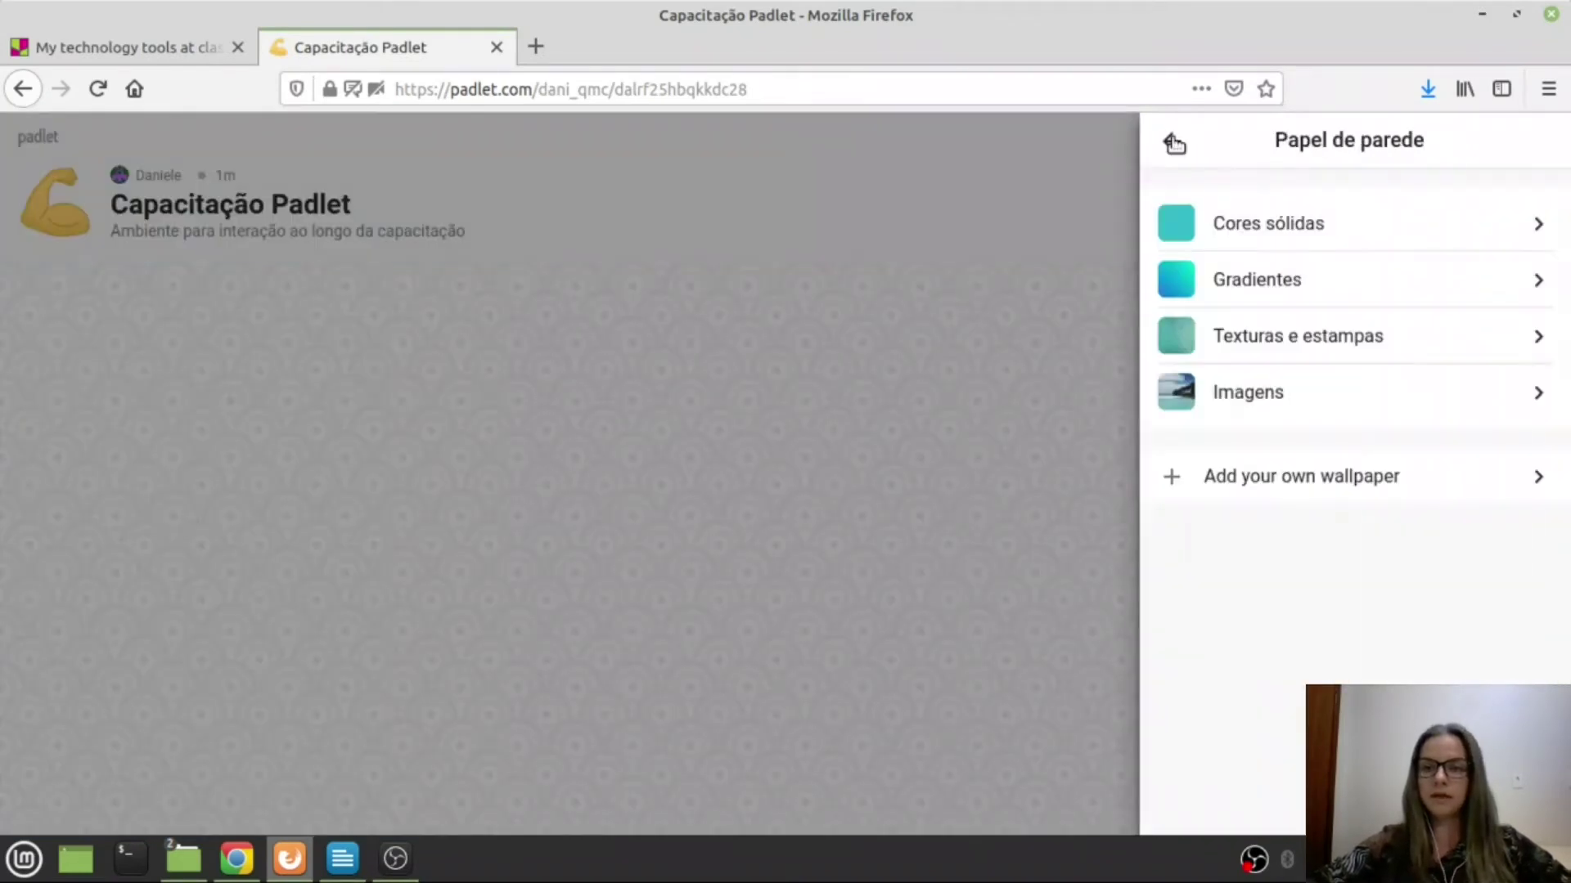
- Browse the image wallpapers and set Cloud as the padlet's wallpaper
click(1300, 391)
scroll(1266, 548, down, 15)
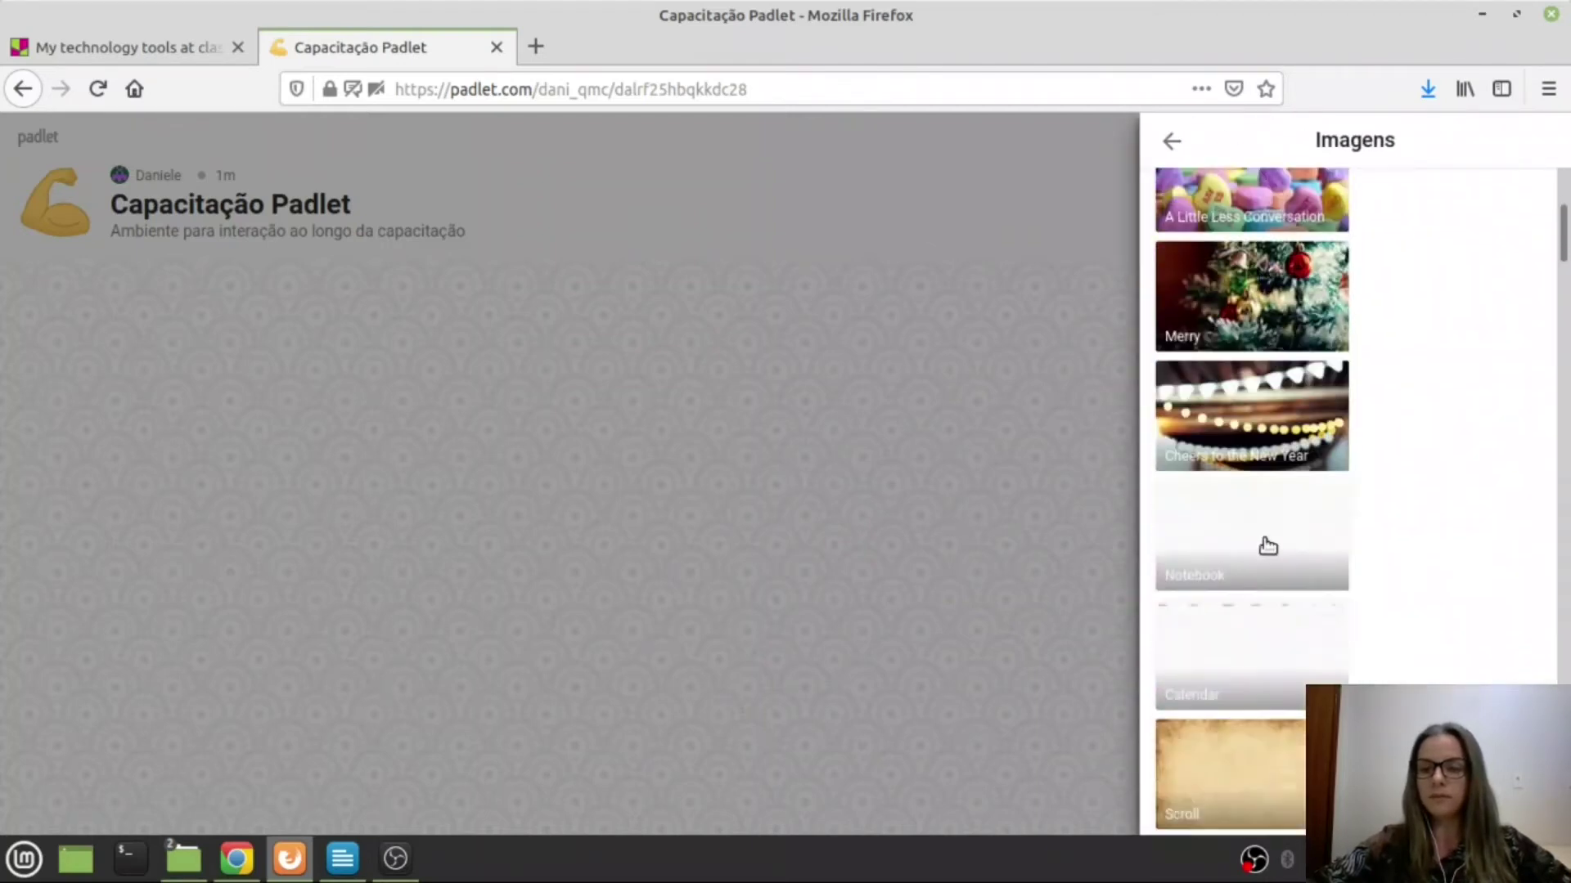
scroll(1269, 560, down, 8)
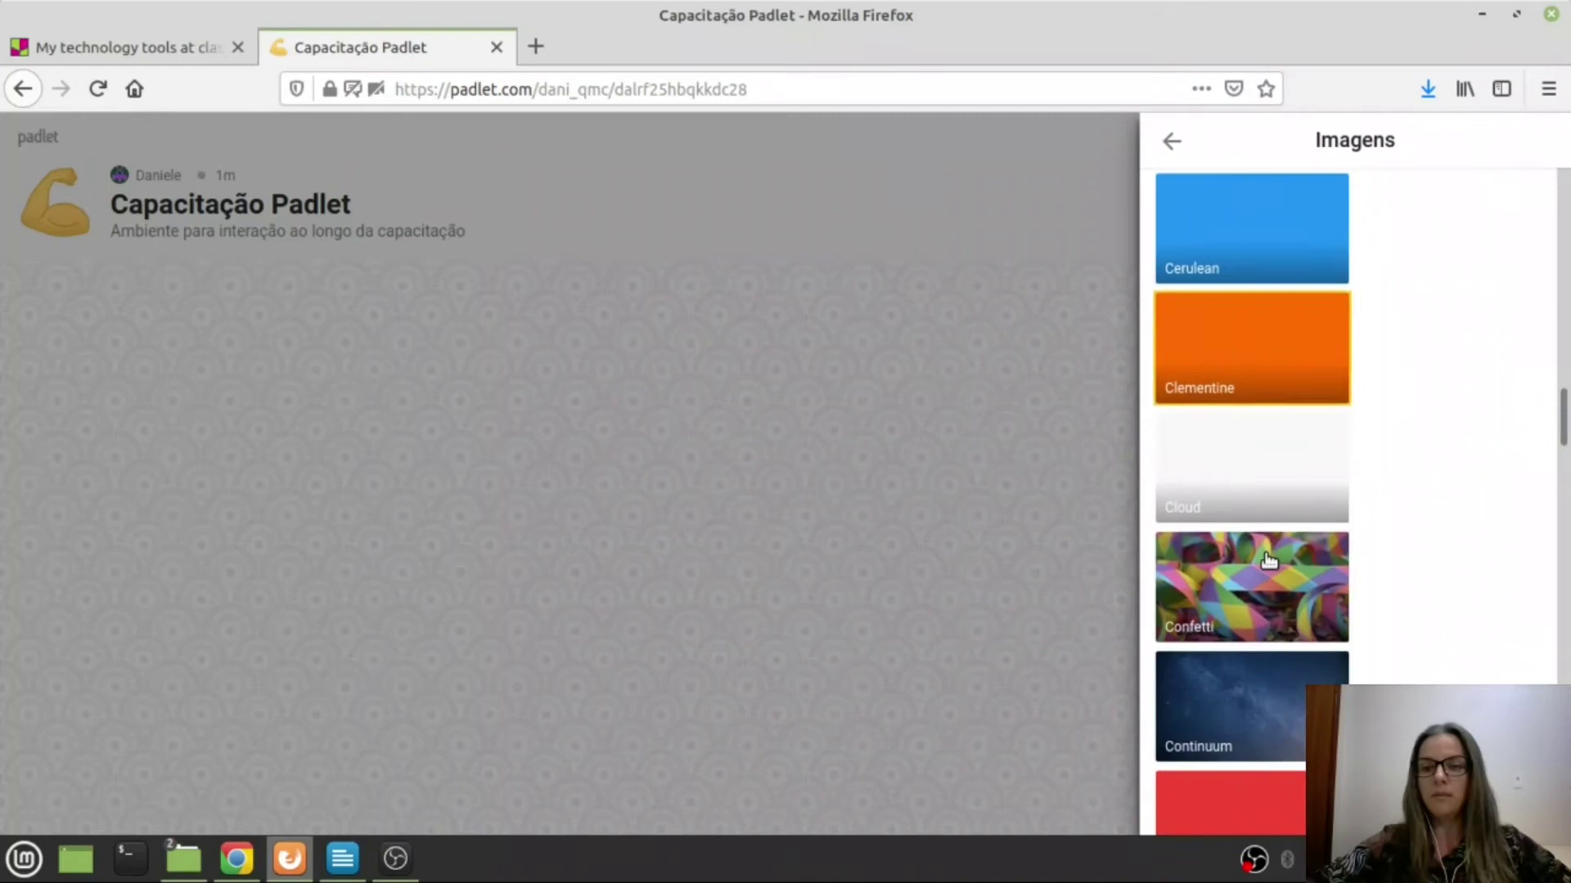
click(1291, 605)
scroll(1259, 428, down, 3)
click(1281, 254)
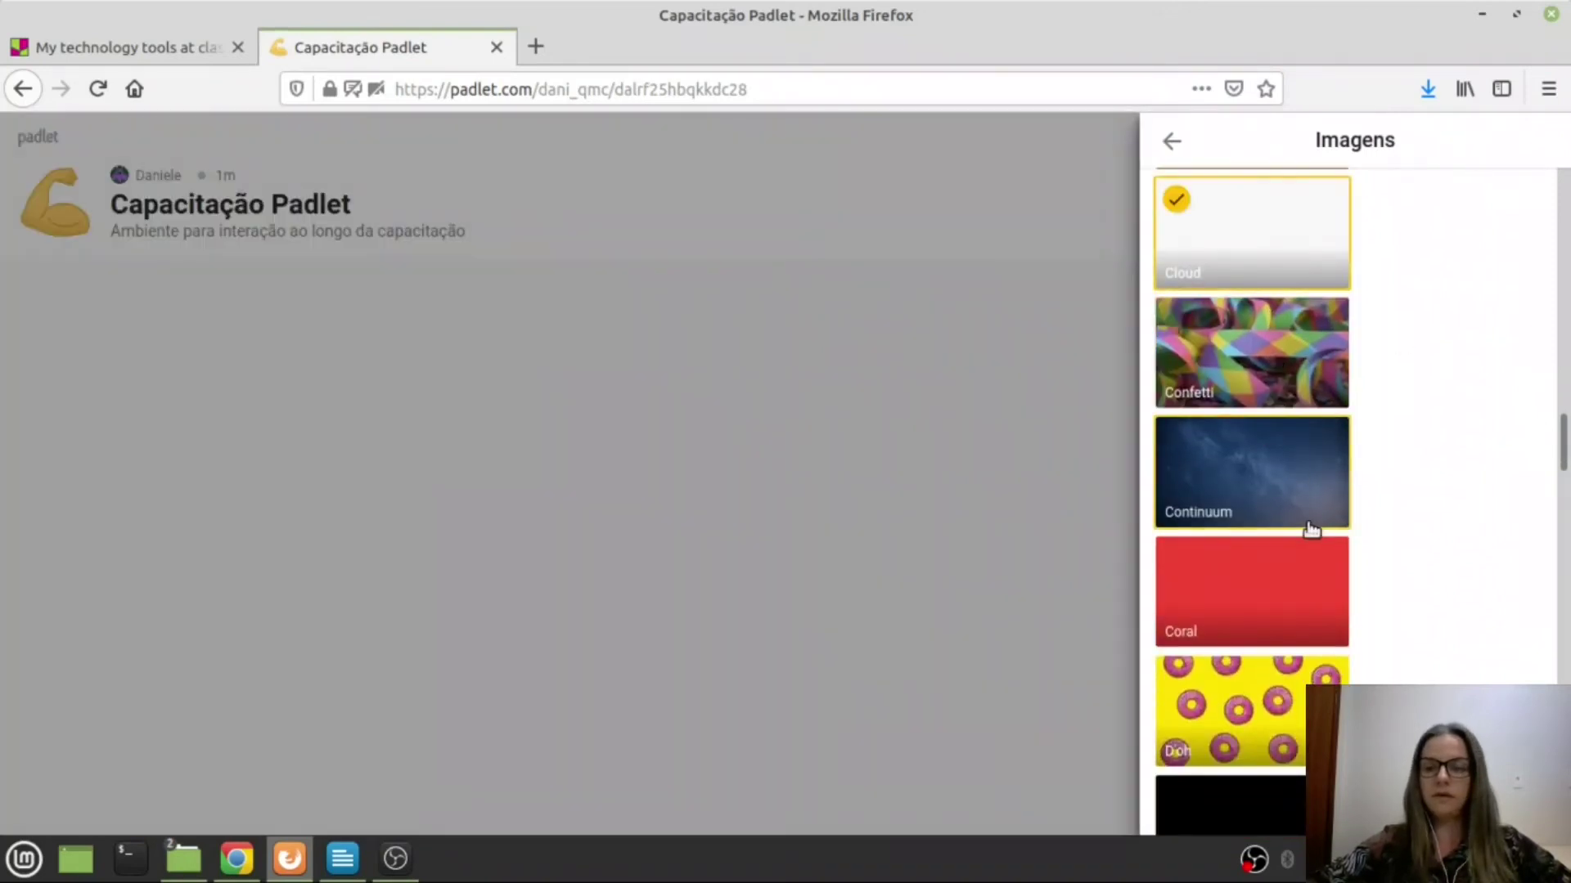
scroll(1304, 507, down, 12)
click(1284, 352)
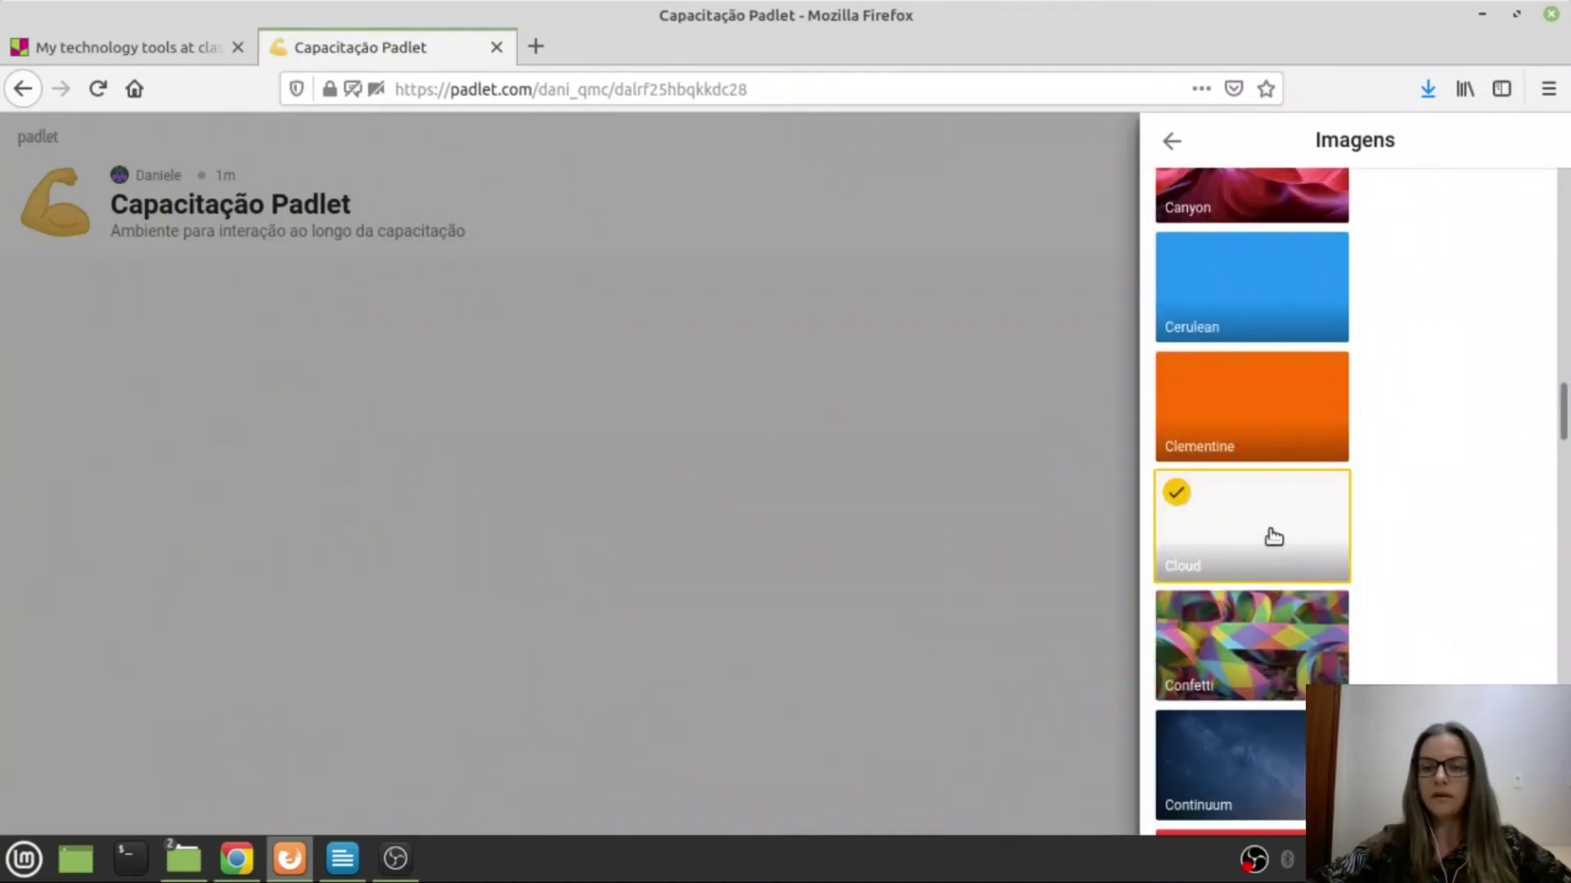
scroll(1274, 536, down, 7)
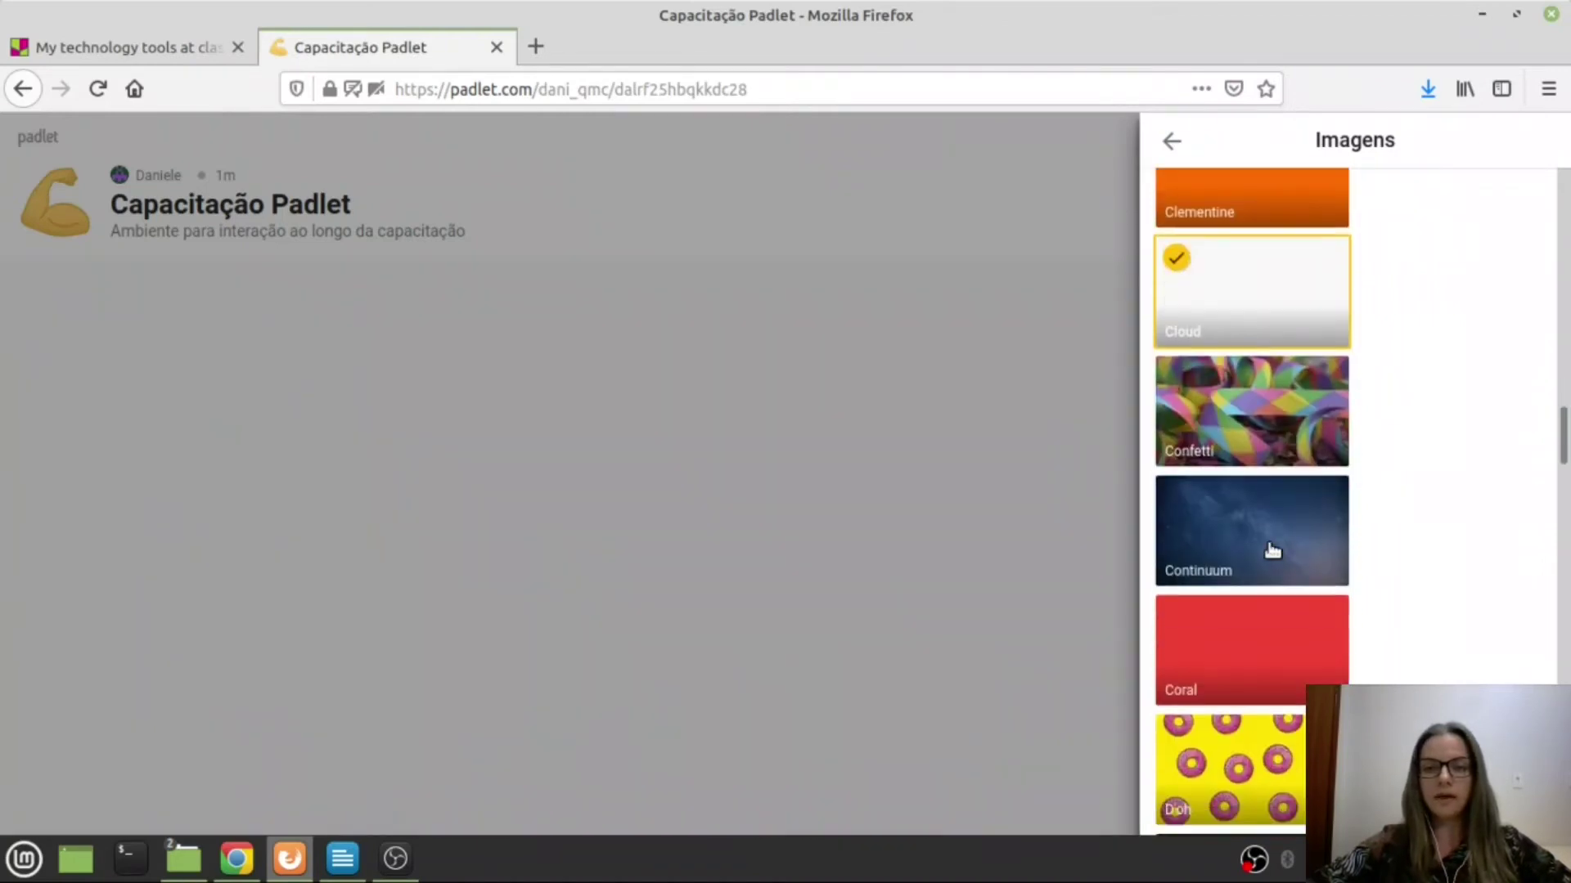
scroll(1244, 421, up, 4)
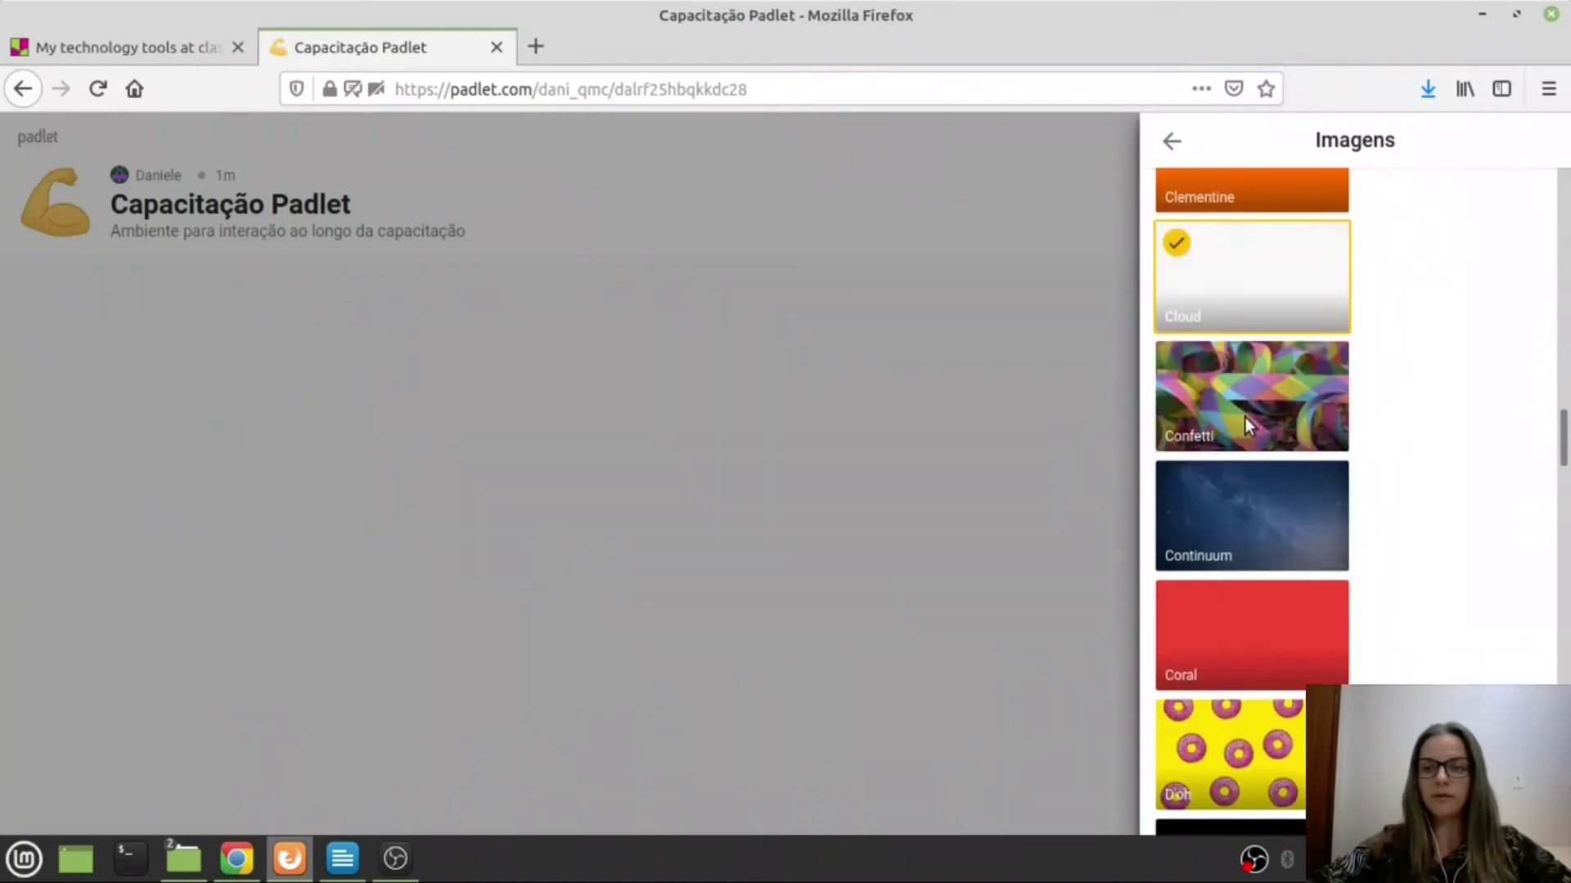
click(1174, 137)
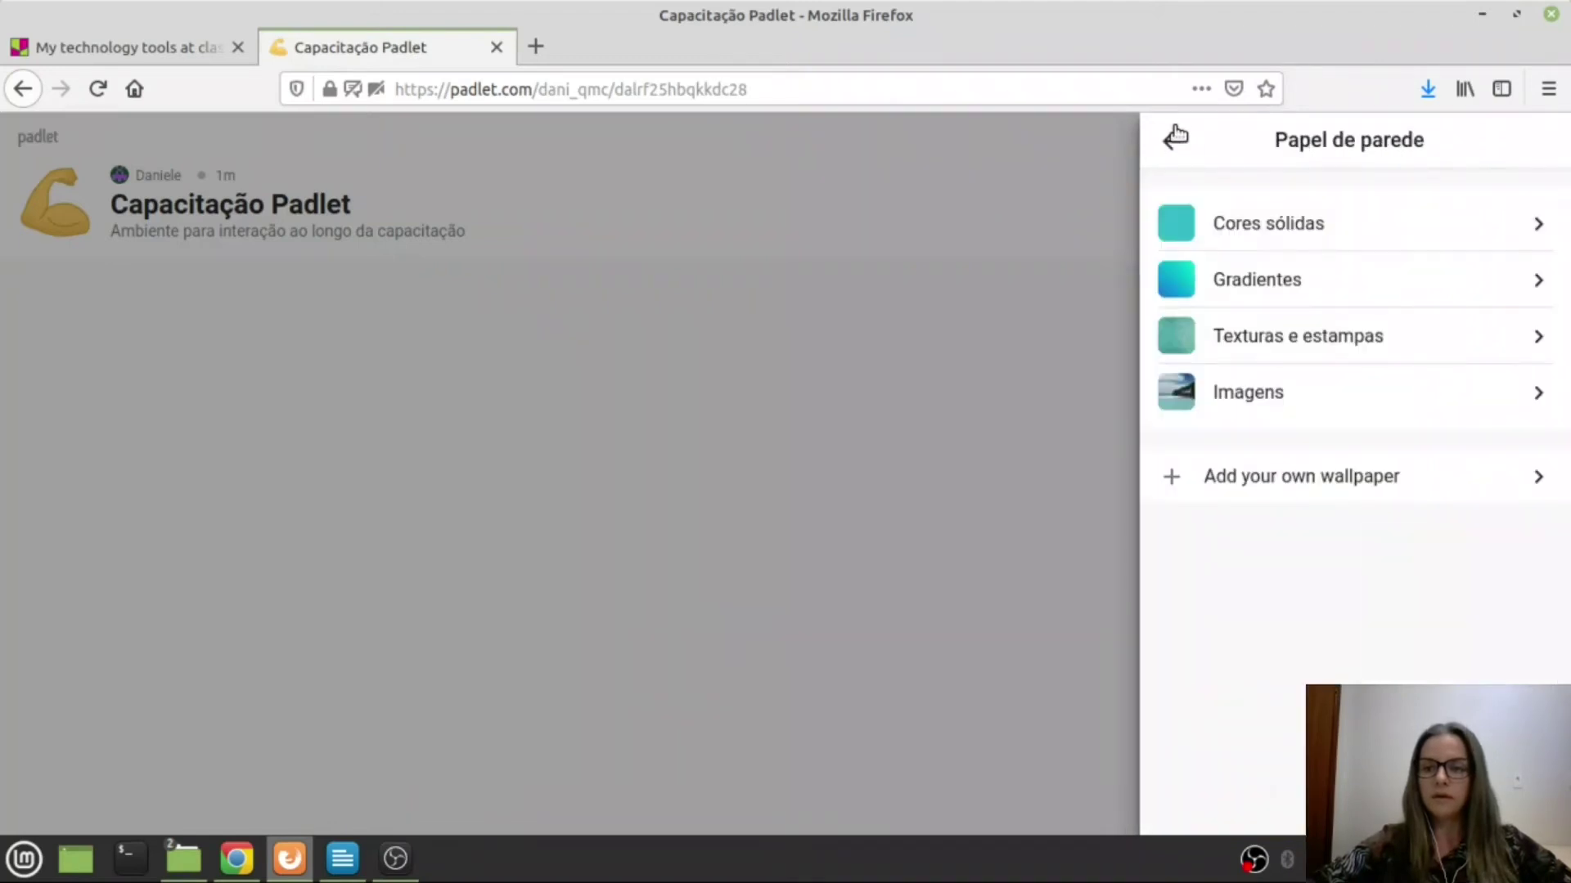
- Look at the options for adding a custom wallpaper and return to the padlet's main settings
click(1333, 479)
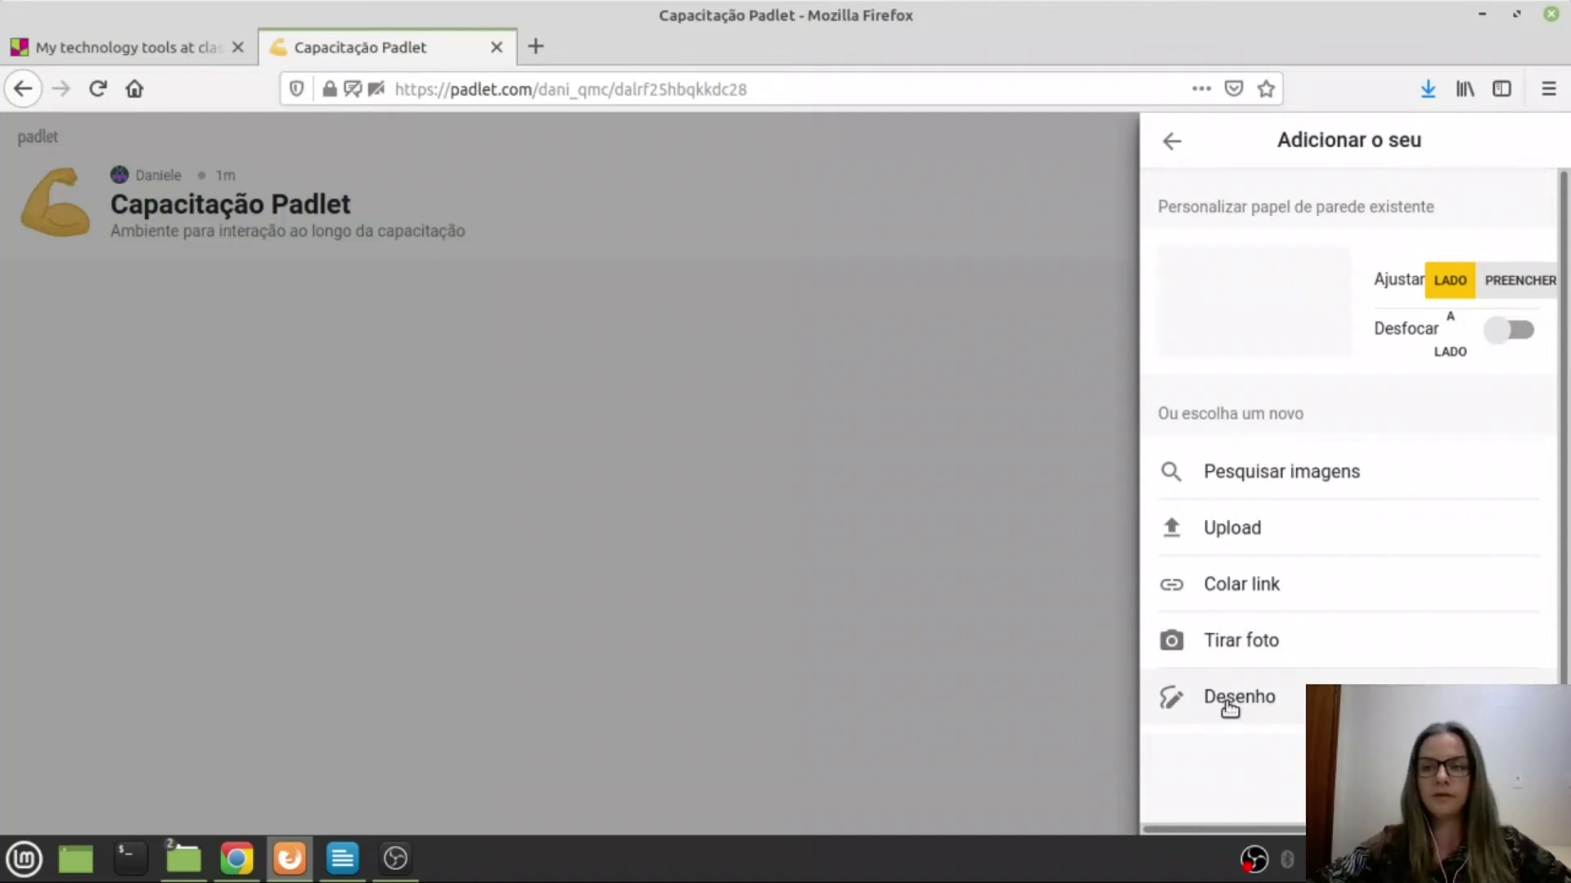
click(1172, 152)
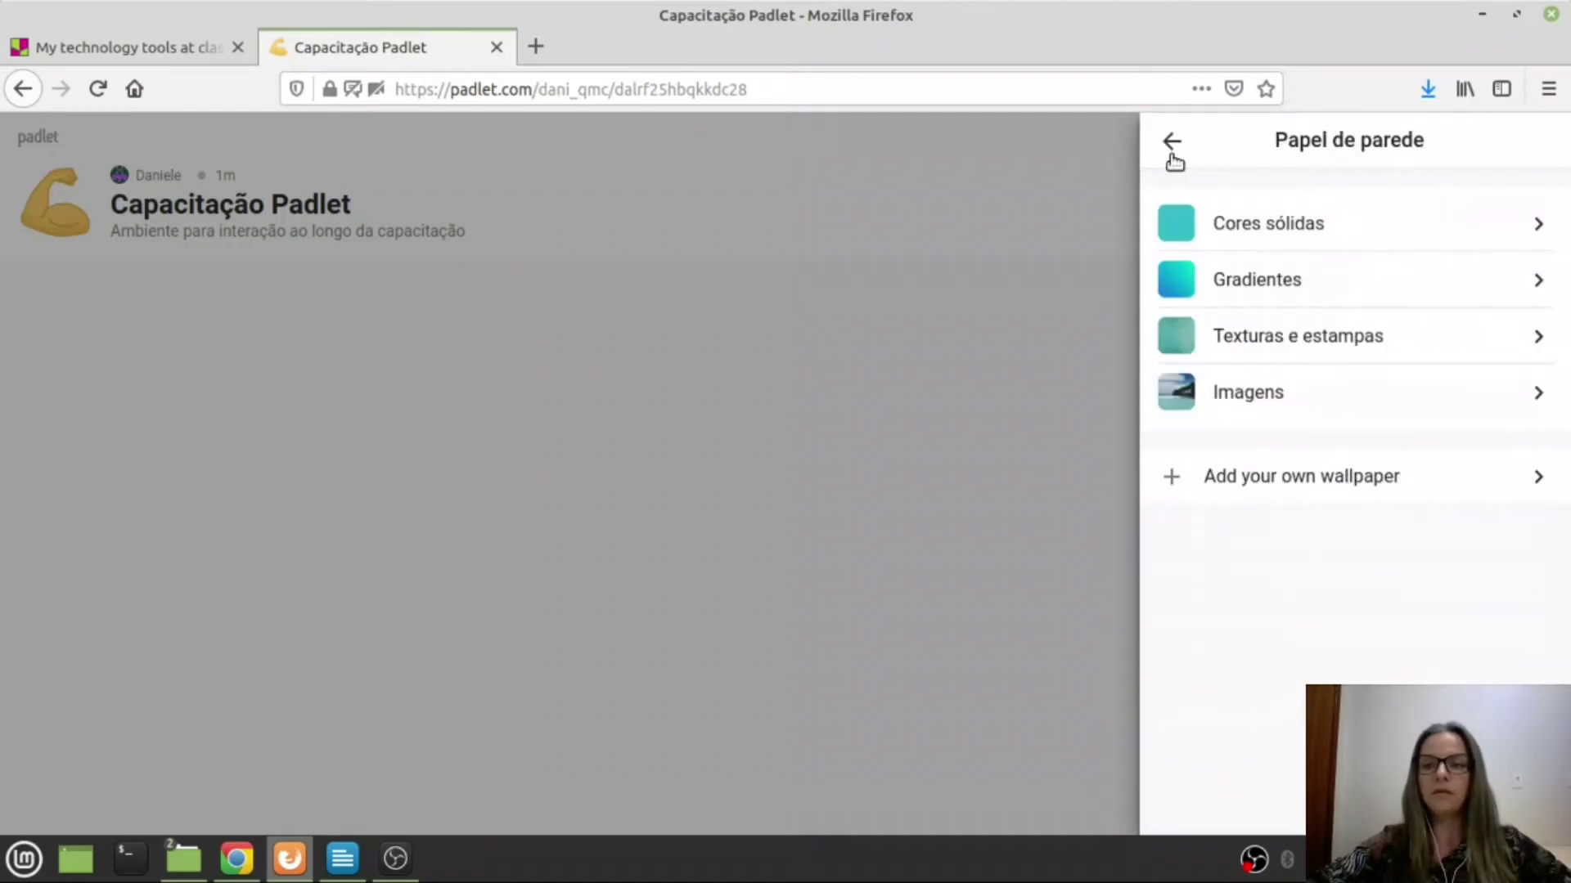
click(1173, 152)
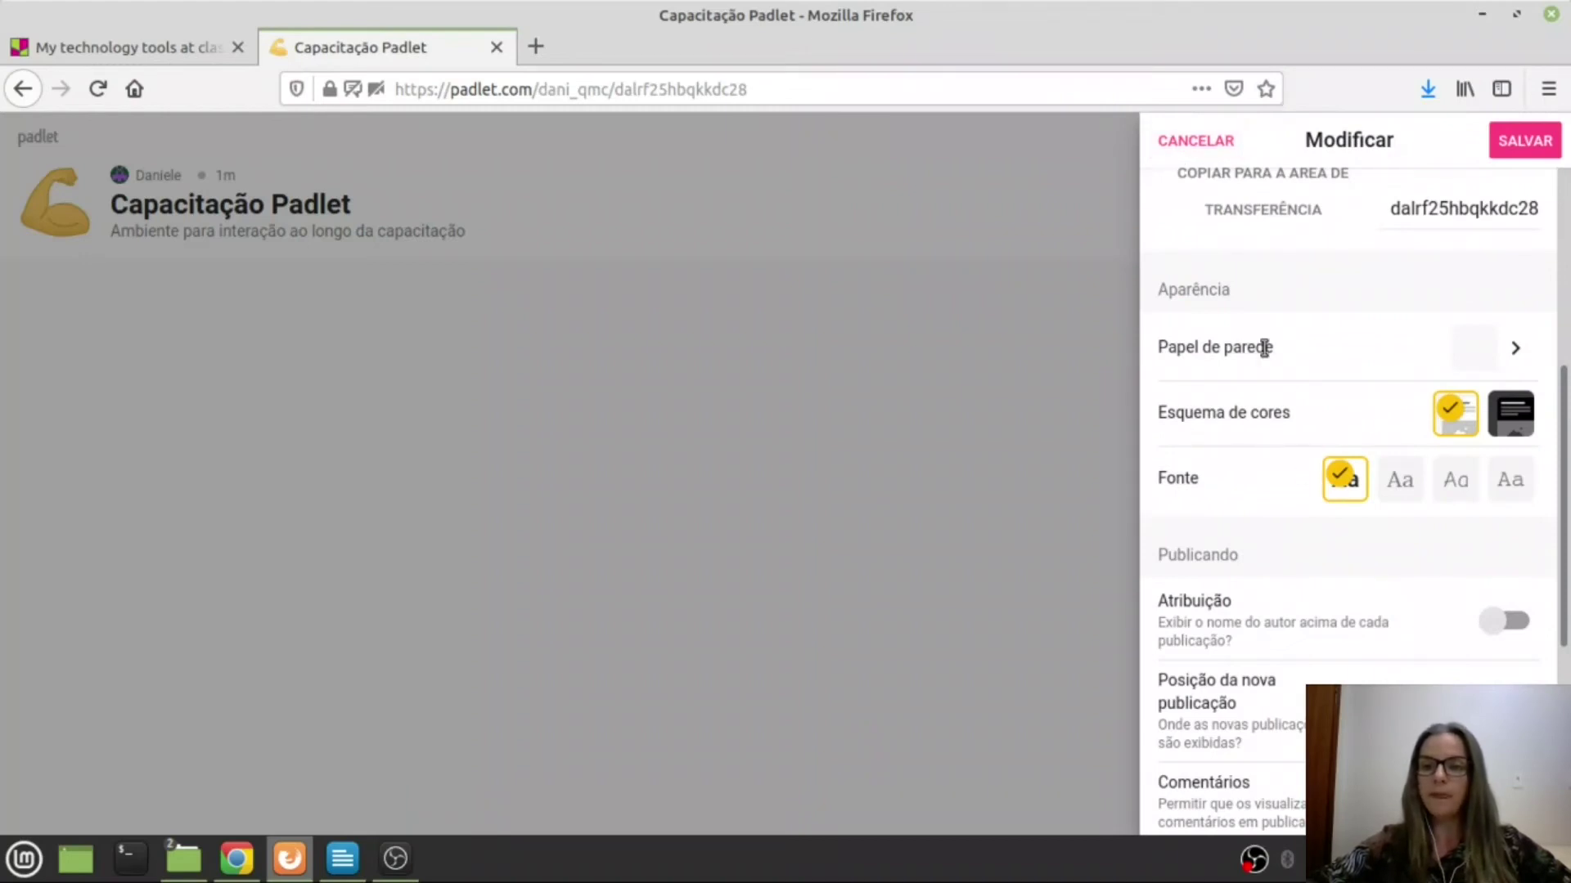
- Set the padlet's font to the second option, a serif typeface, and save and close the settings
scroll(1244, 352, down, 2)
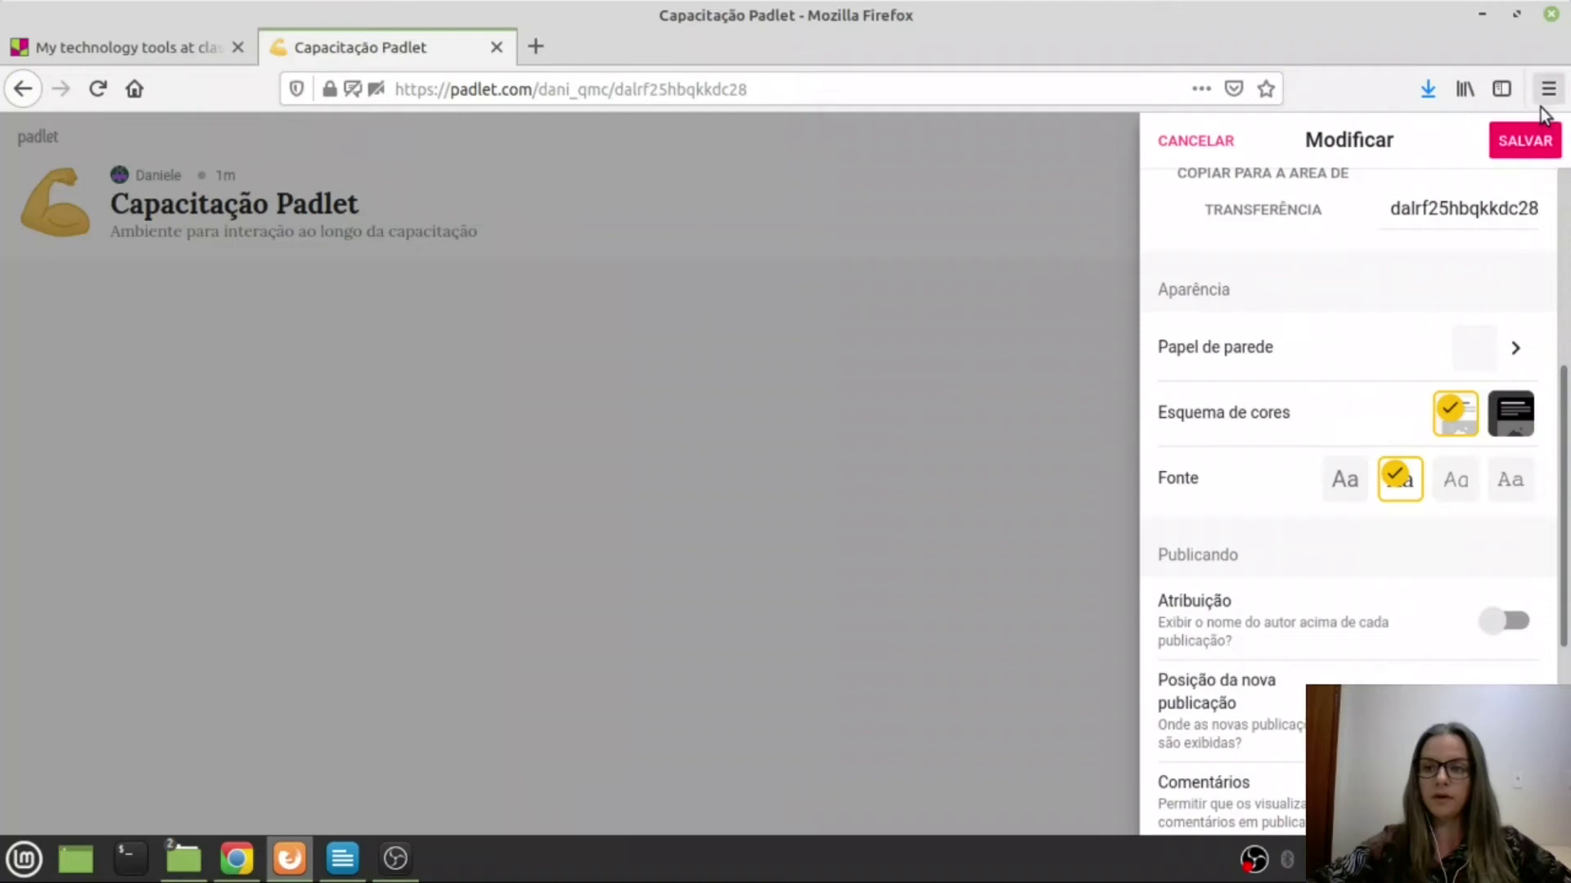
click(1524, 144)
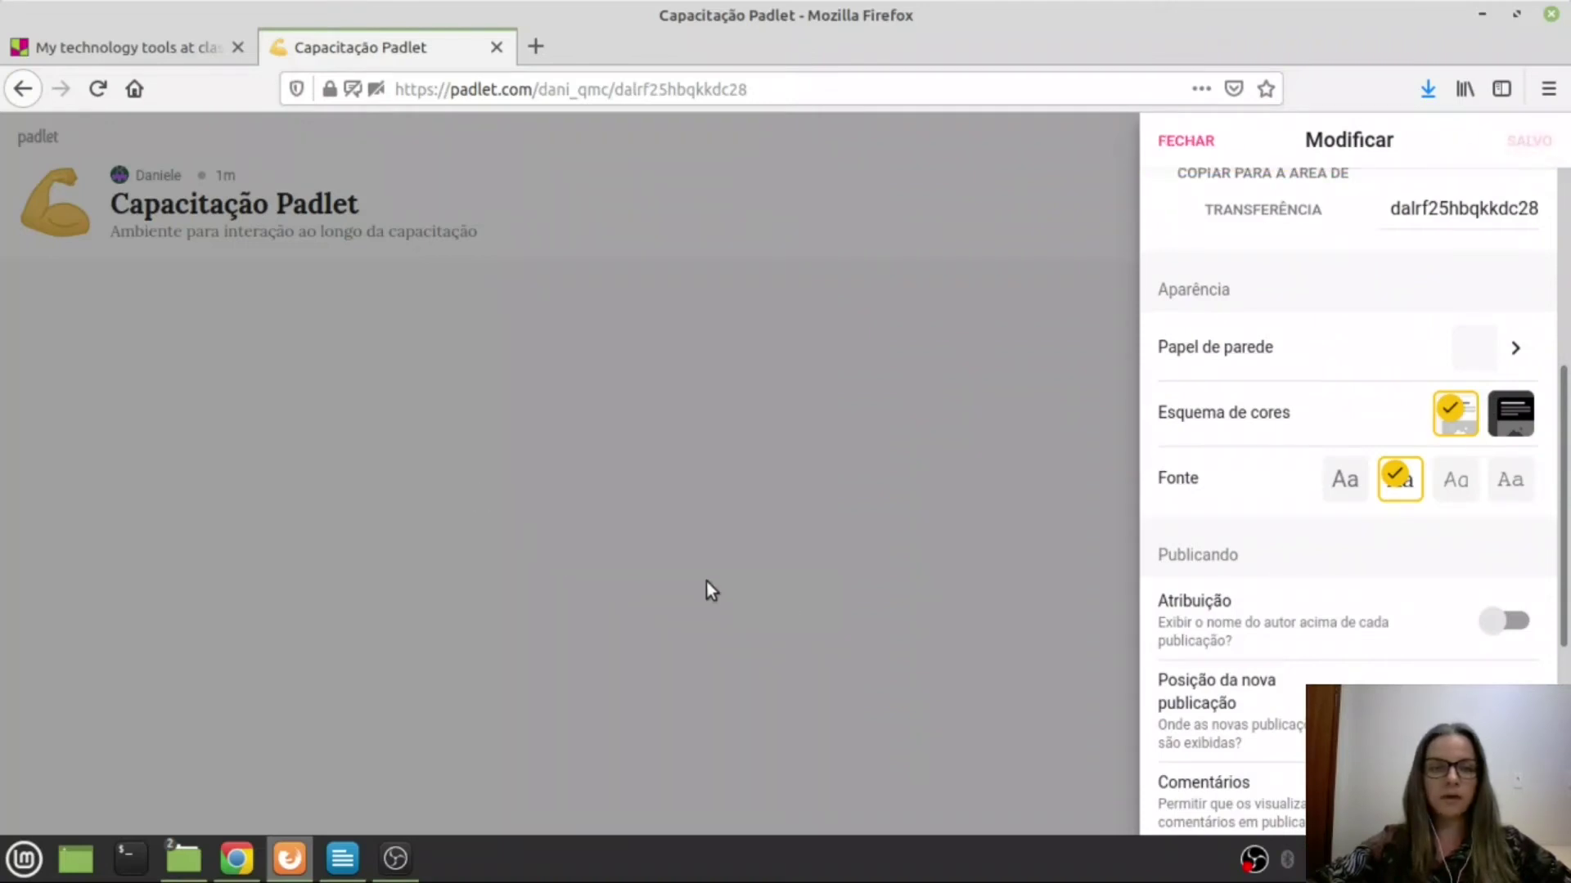
click(781, 600)
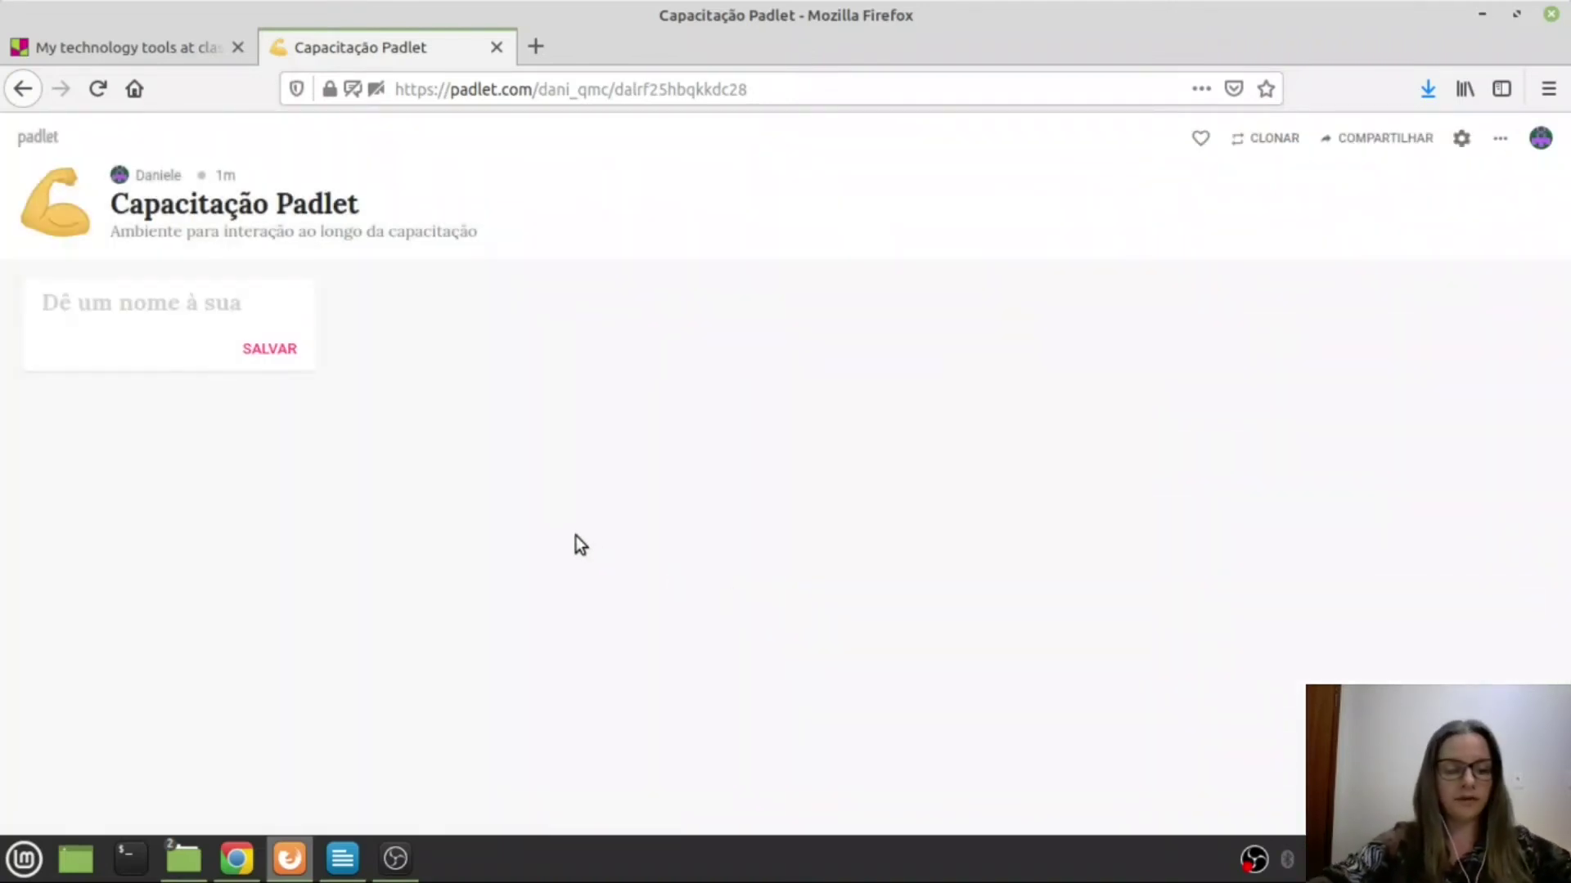
- Name the first column "Características" and save it
text(Car)
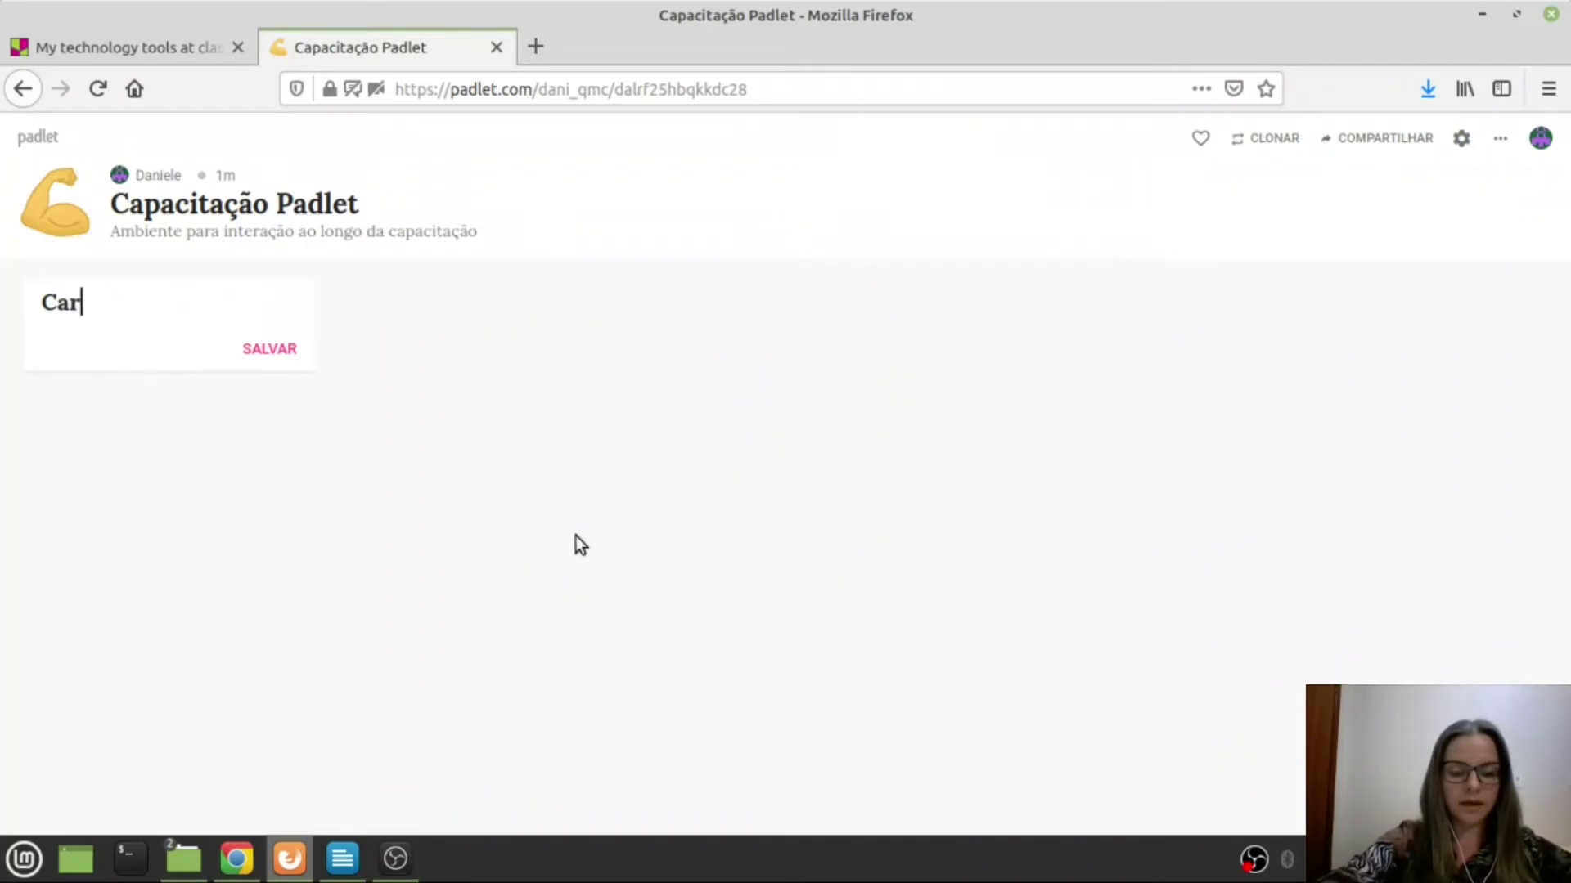
text(acterís)
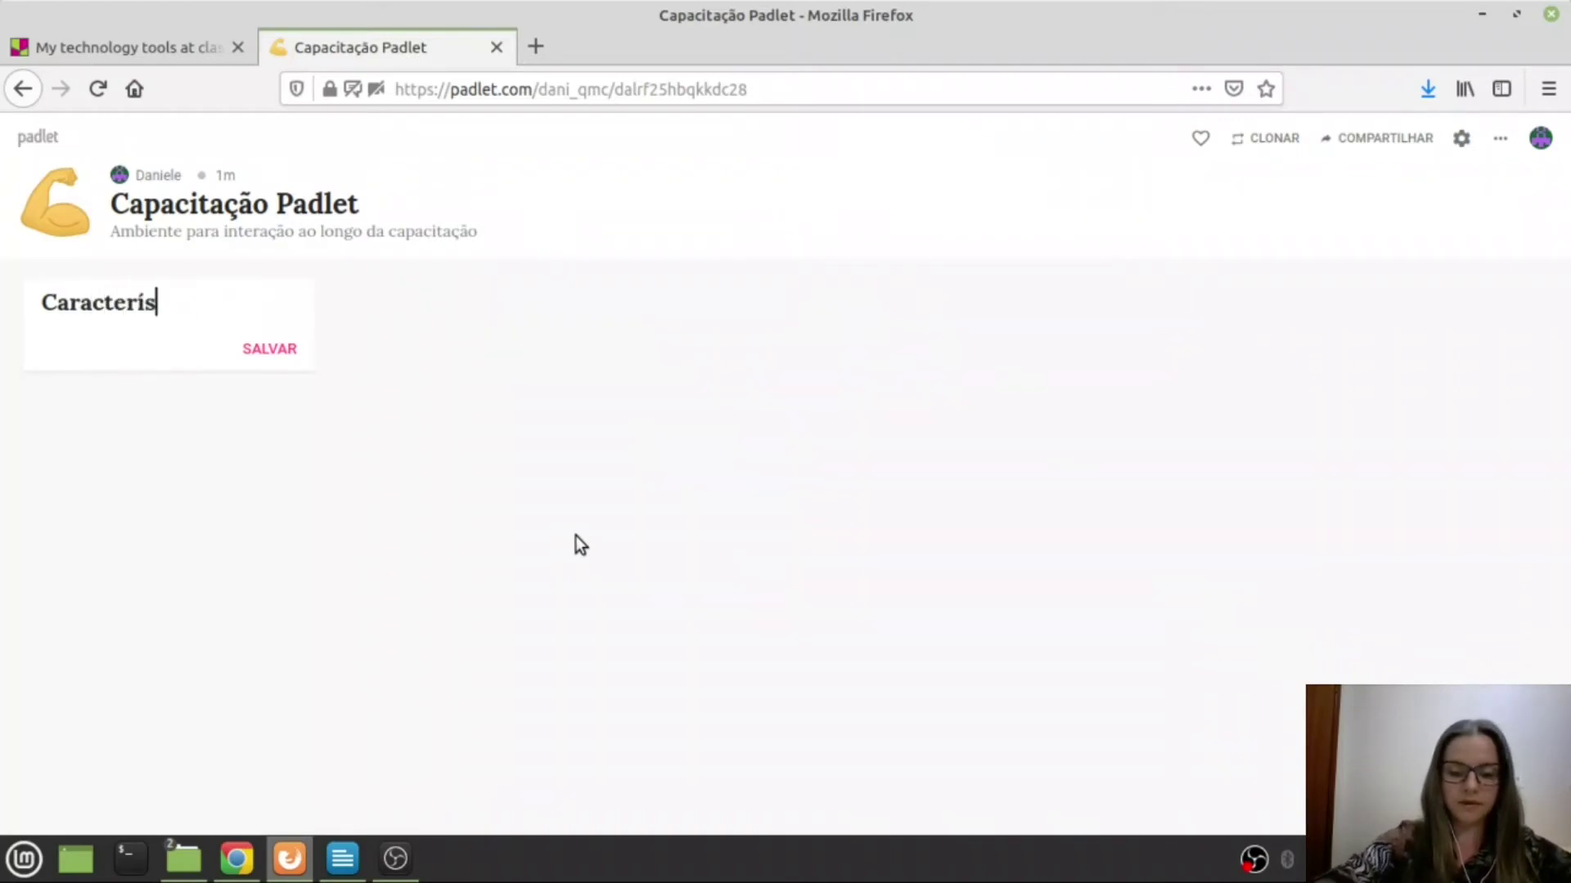
text(ticas)
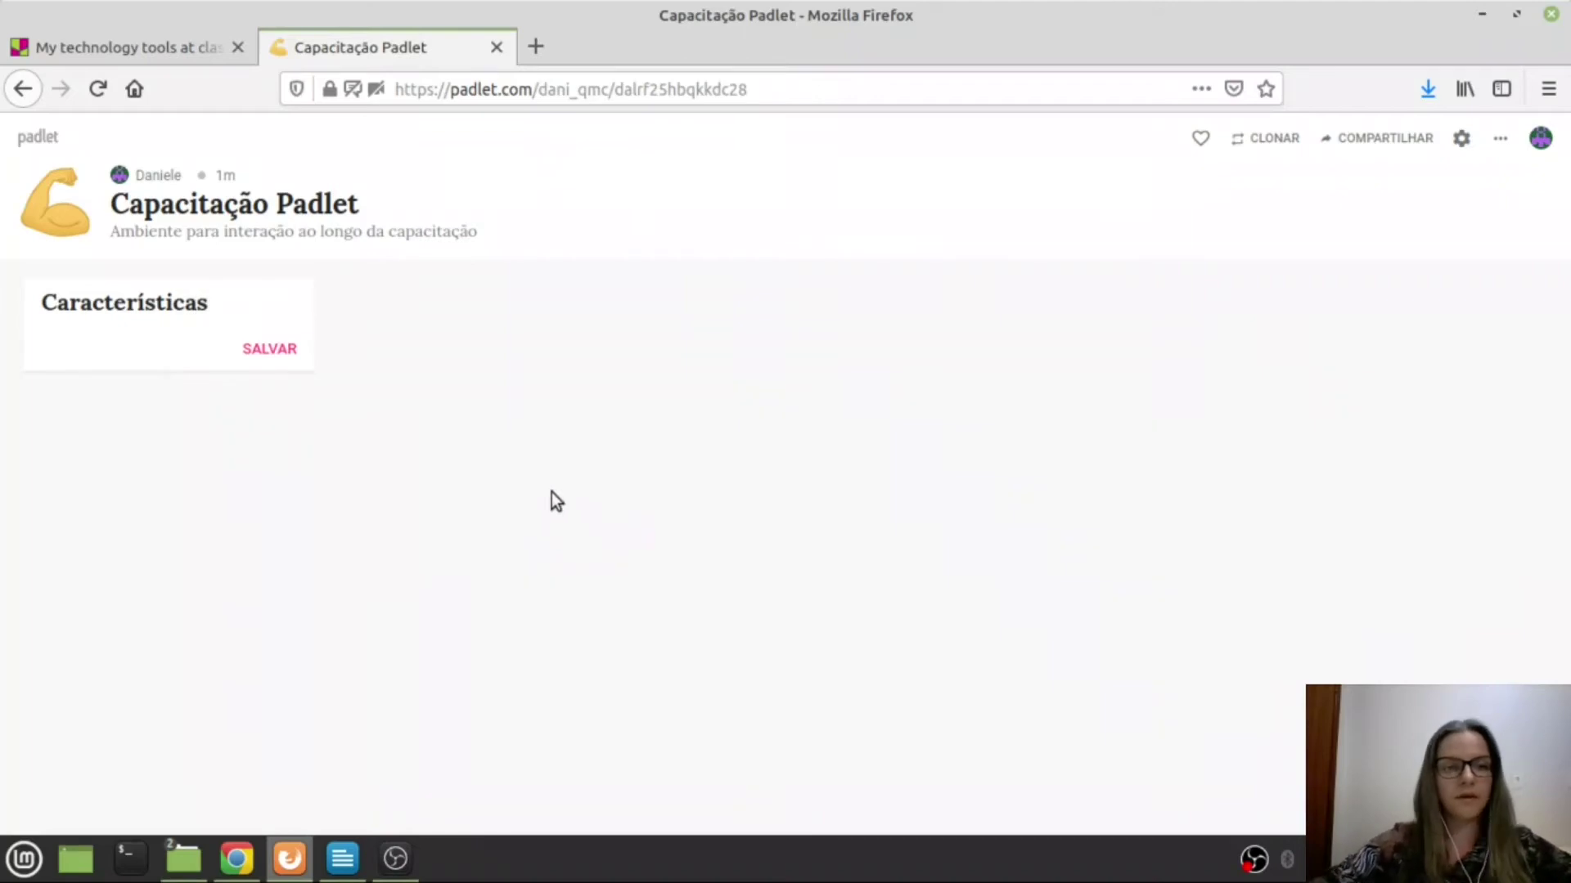
key(Return)
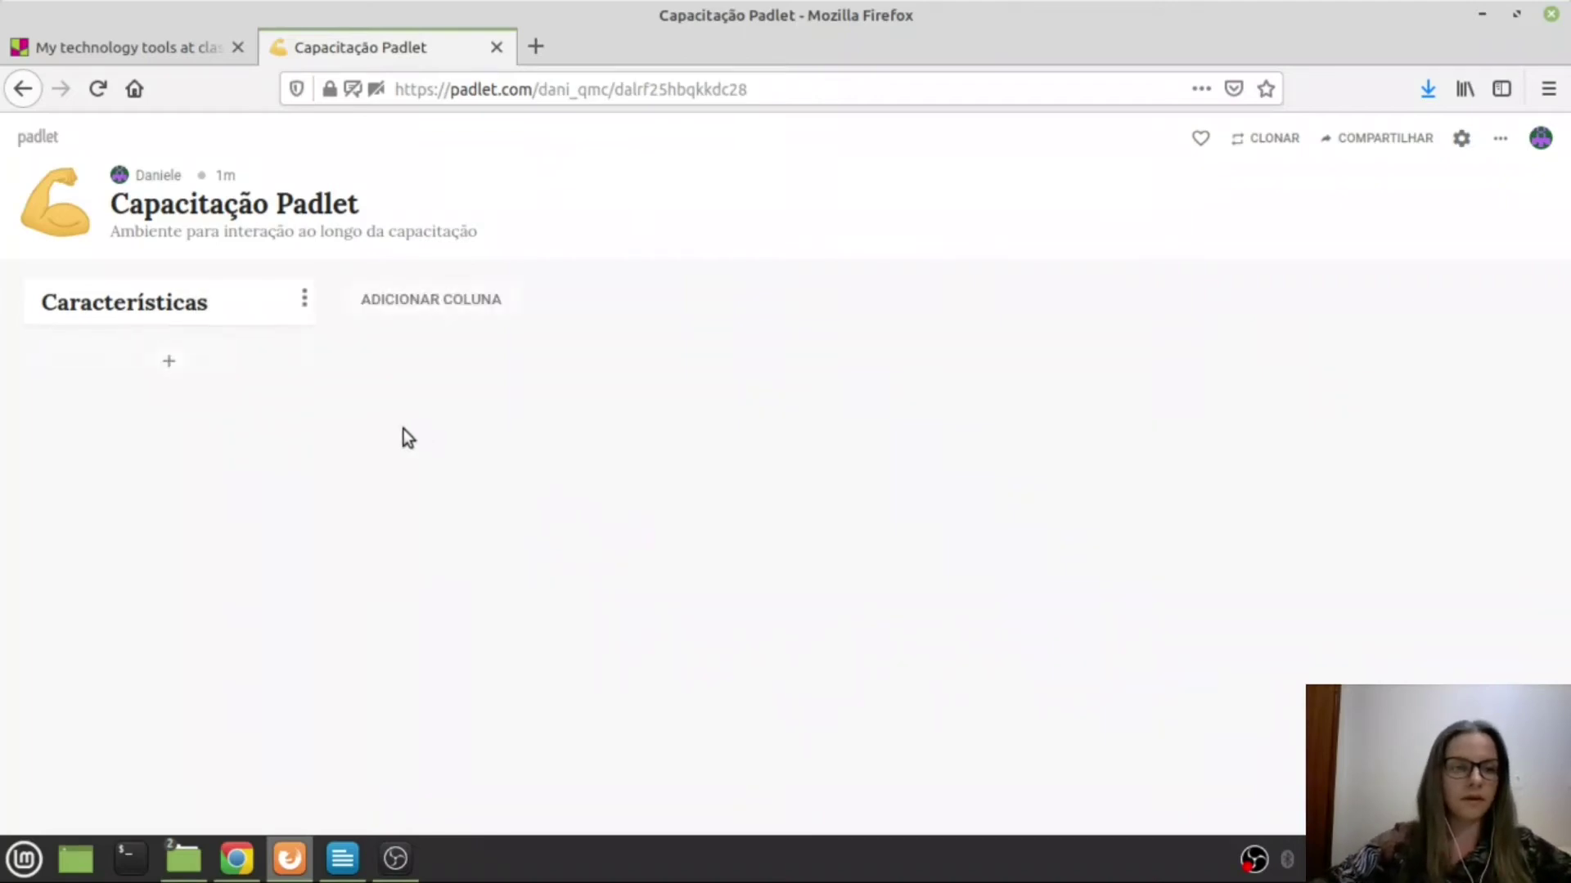
- Add a second column named "Conceito" and save it
click(440, 304)
text(C)
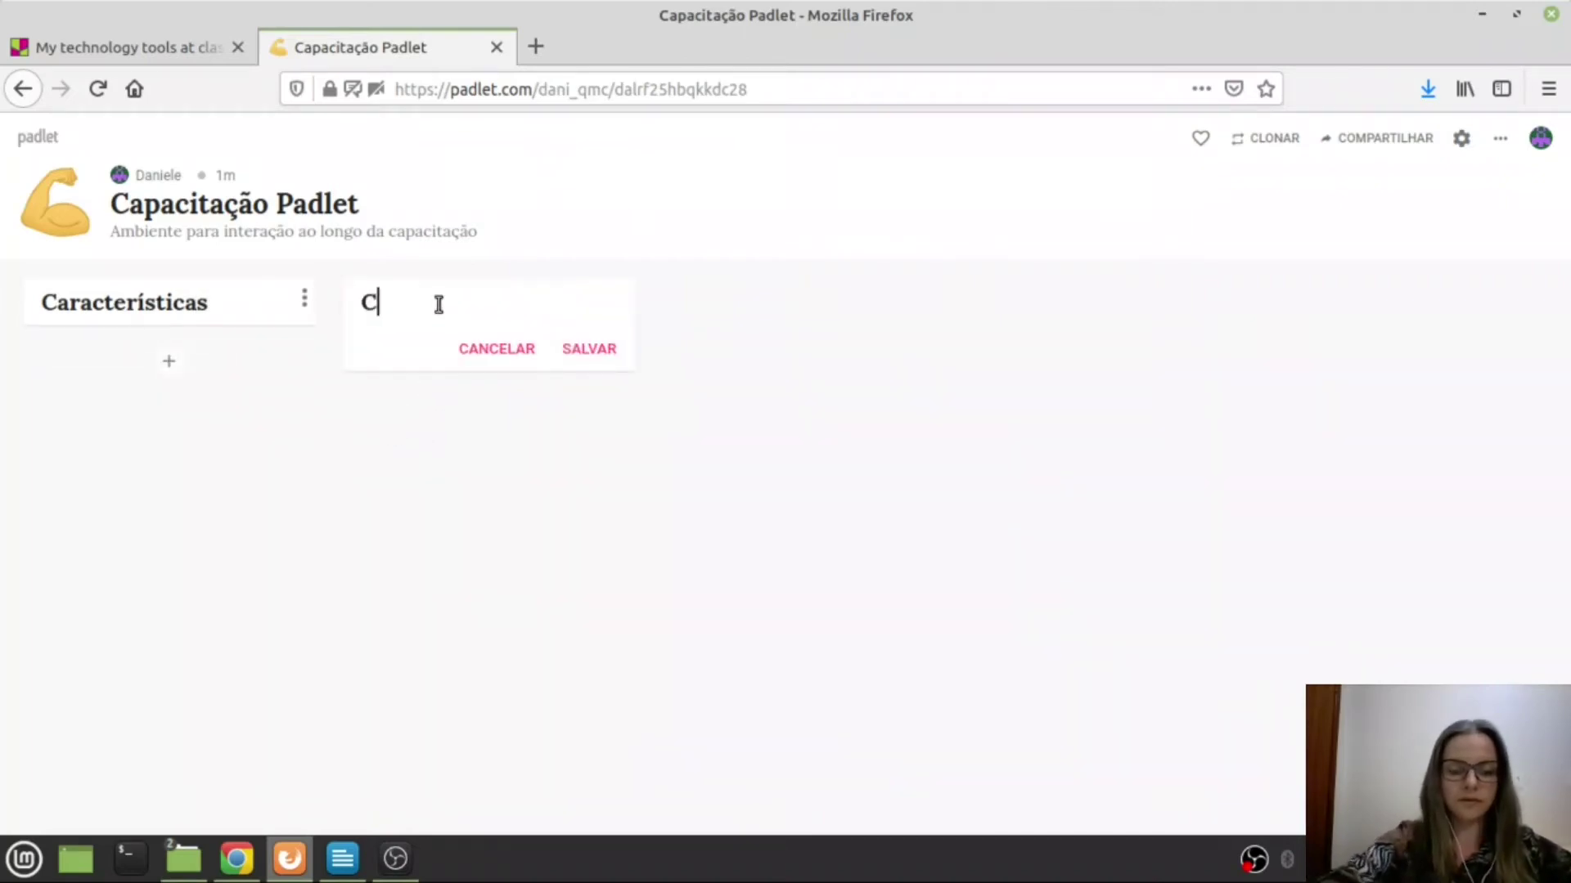
text(onceito)
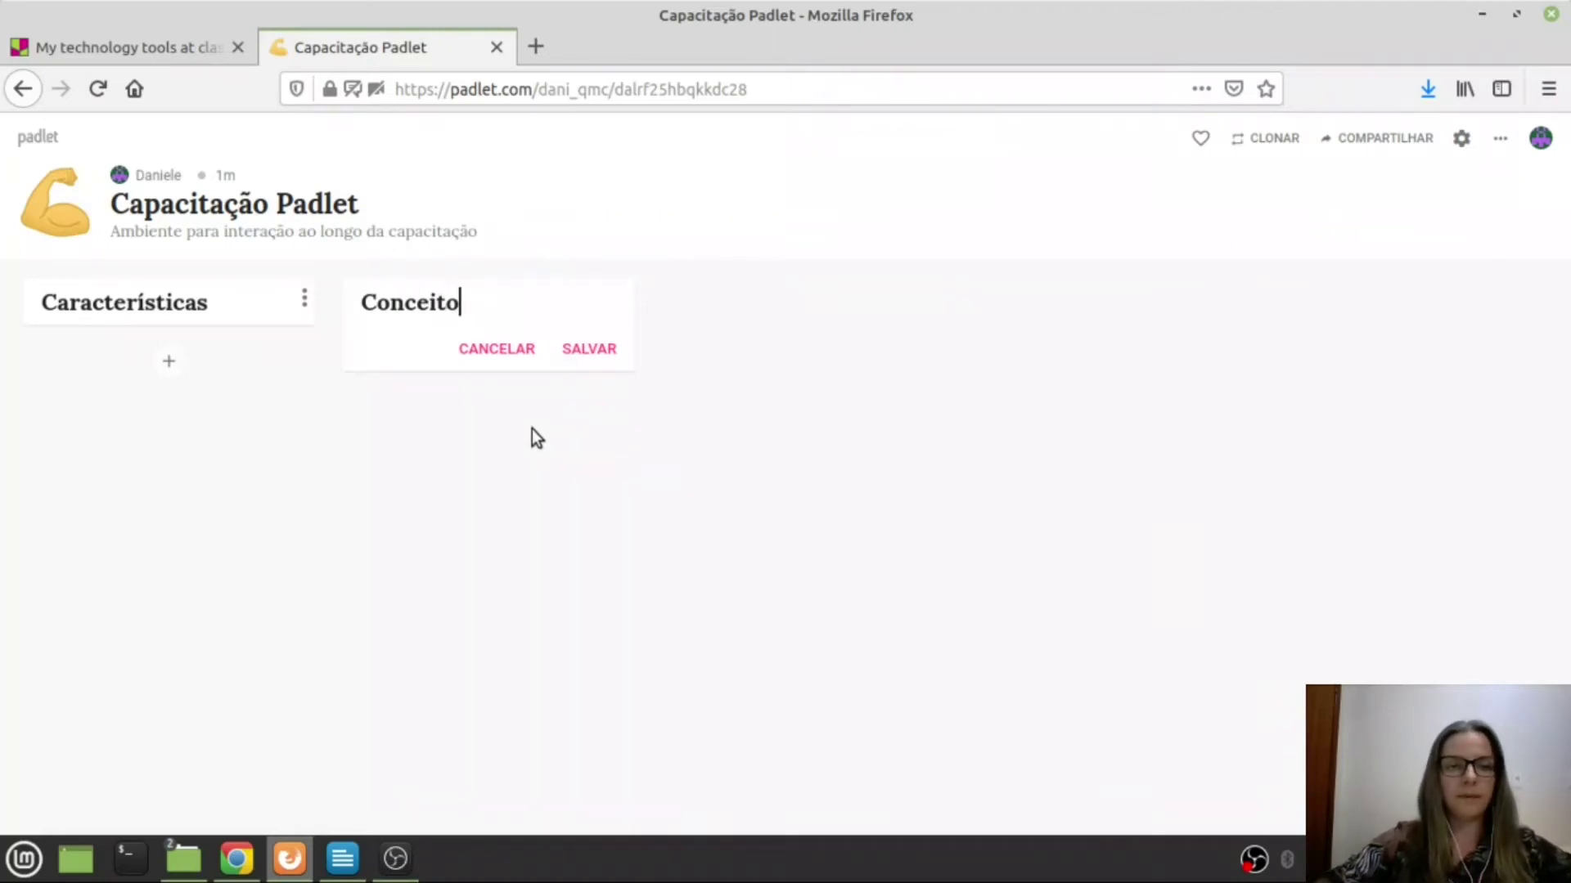
click(588, 348)
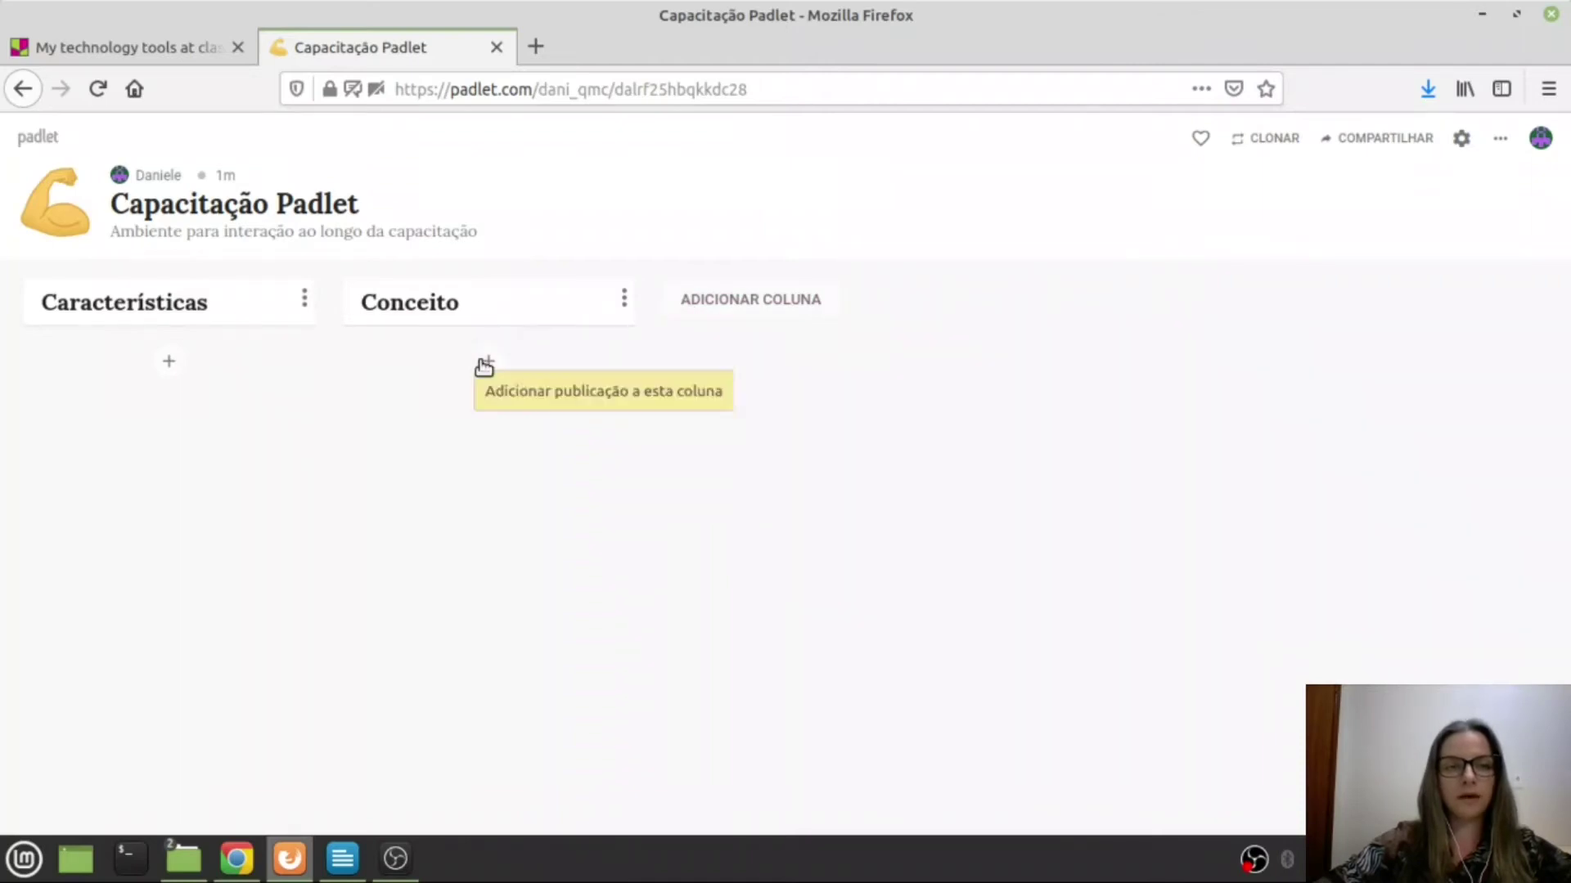
- Add a third column named "Vantagens" and save it
click(775, 293)
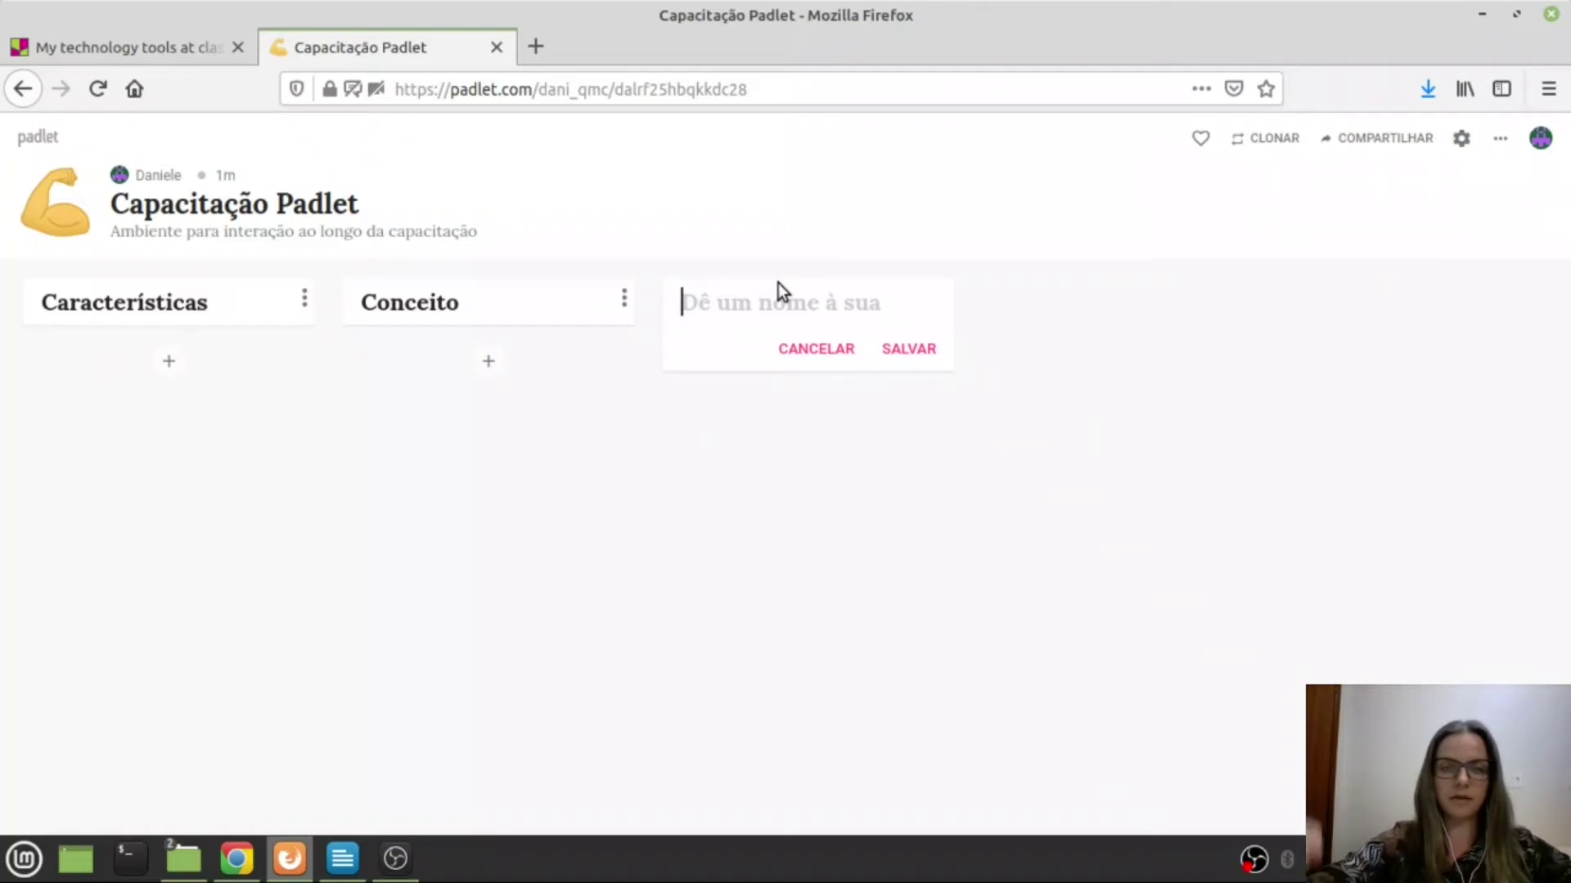
text(Vanta)
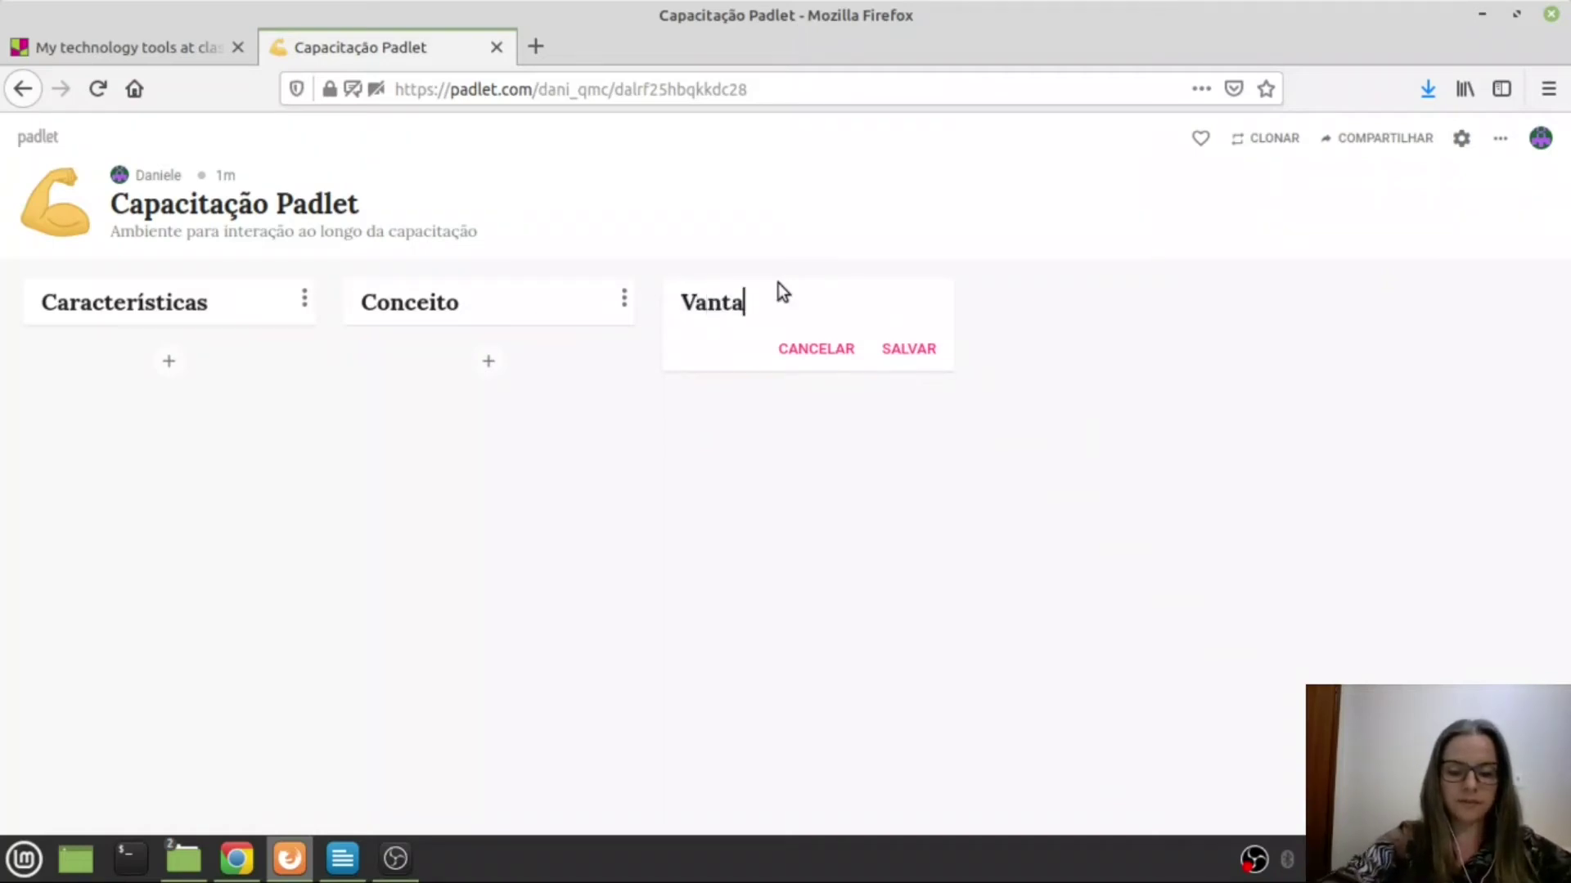
text(gens)
key(Return)
- Add a post titled "Gratuito" to the Características column
click(169, 361)
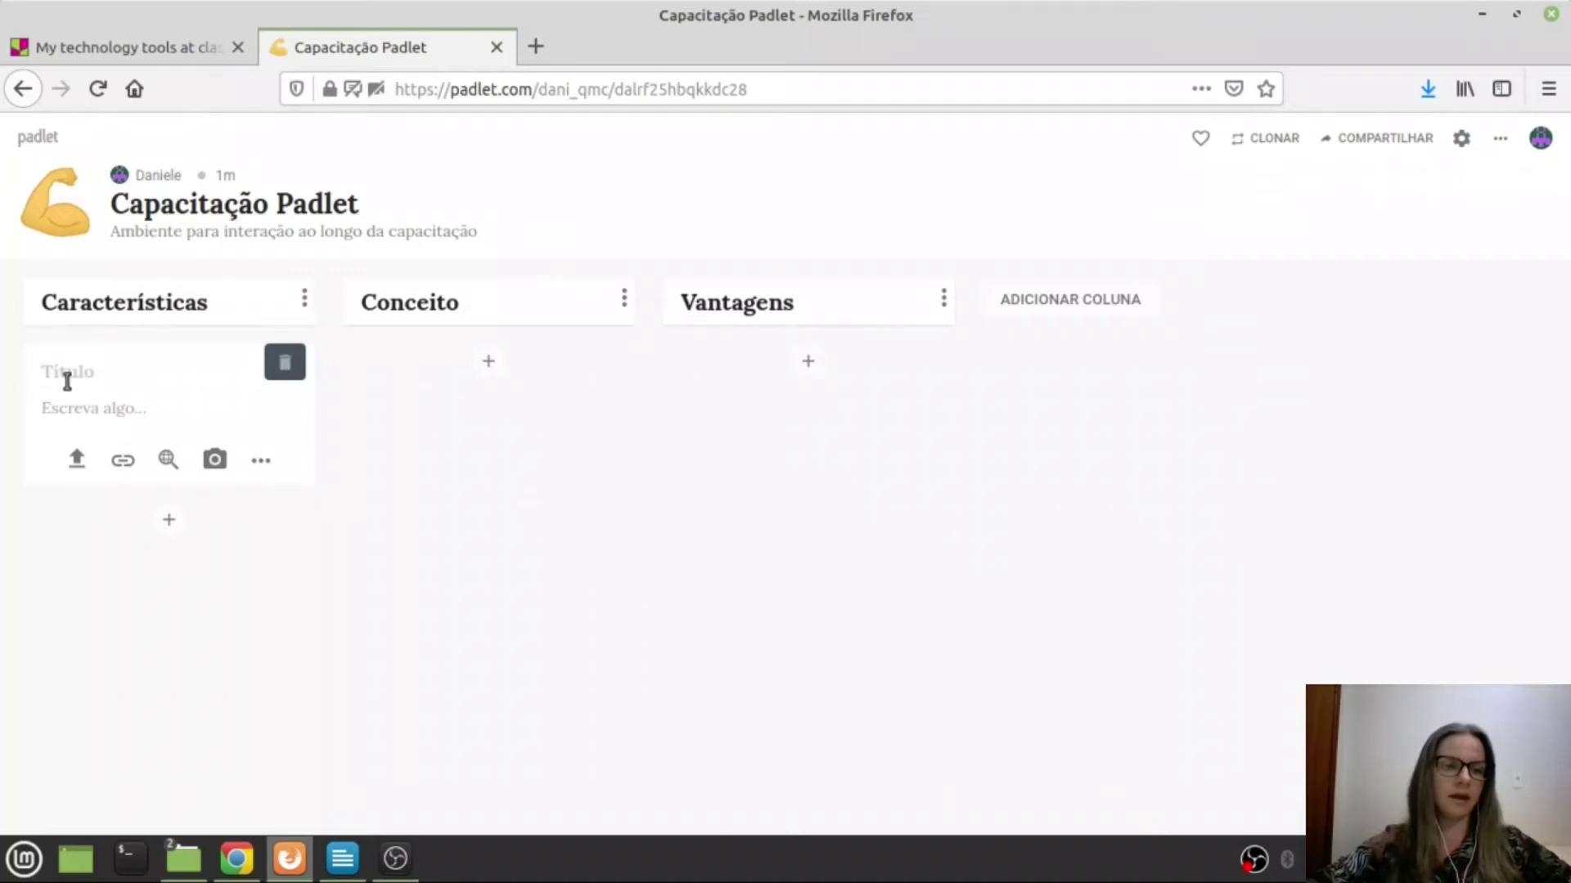
text(G)
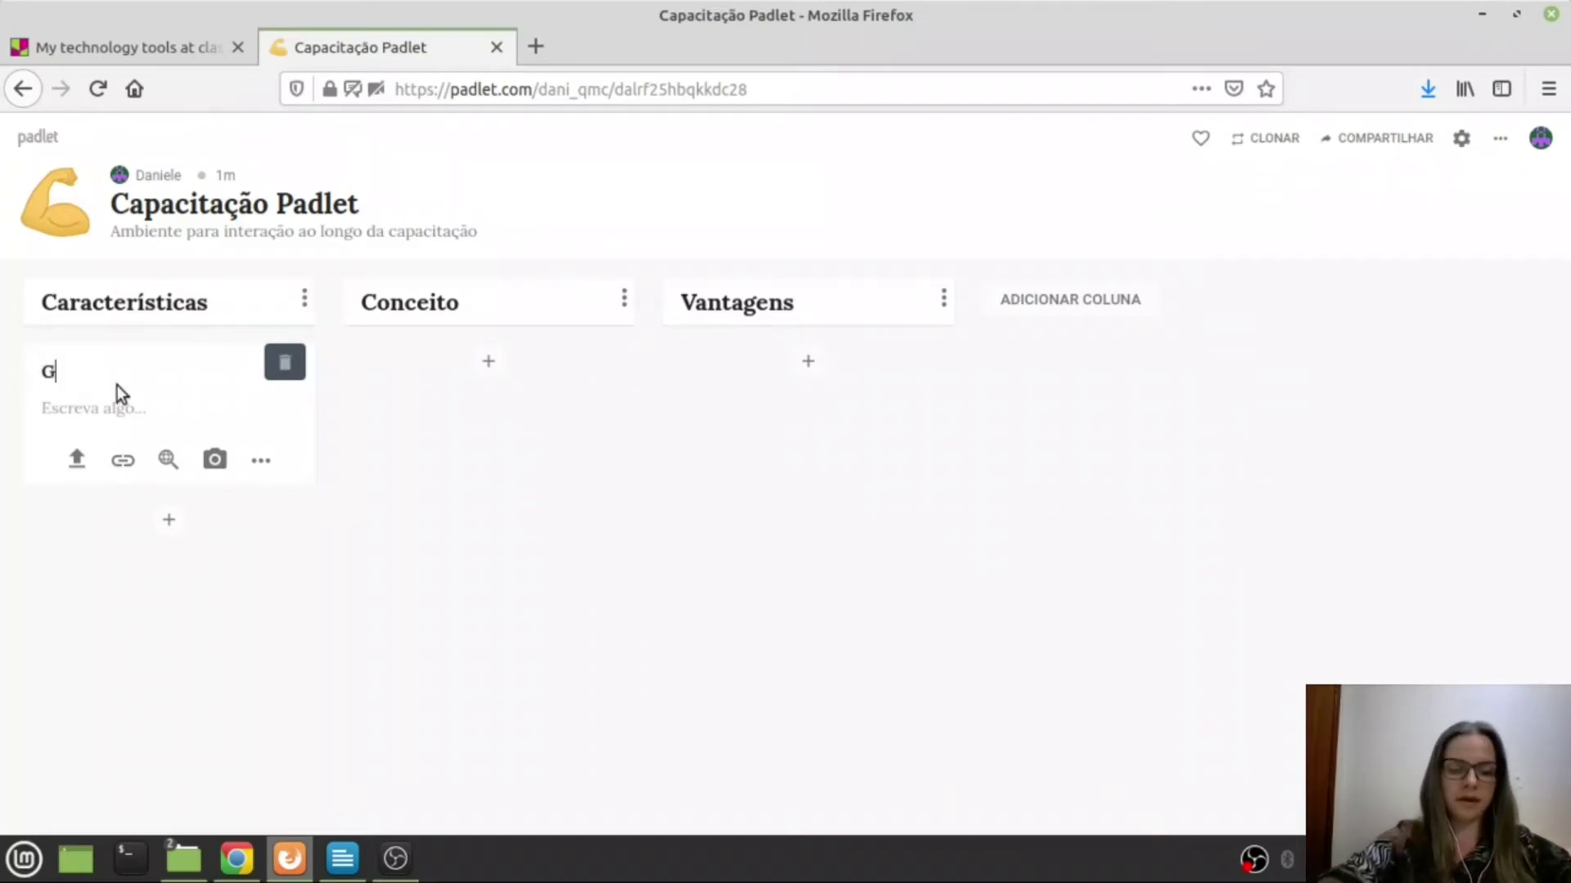
text(ratuito)
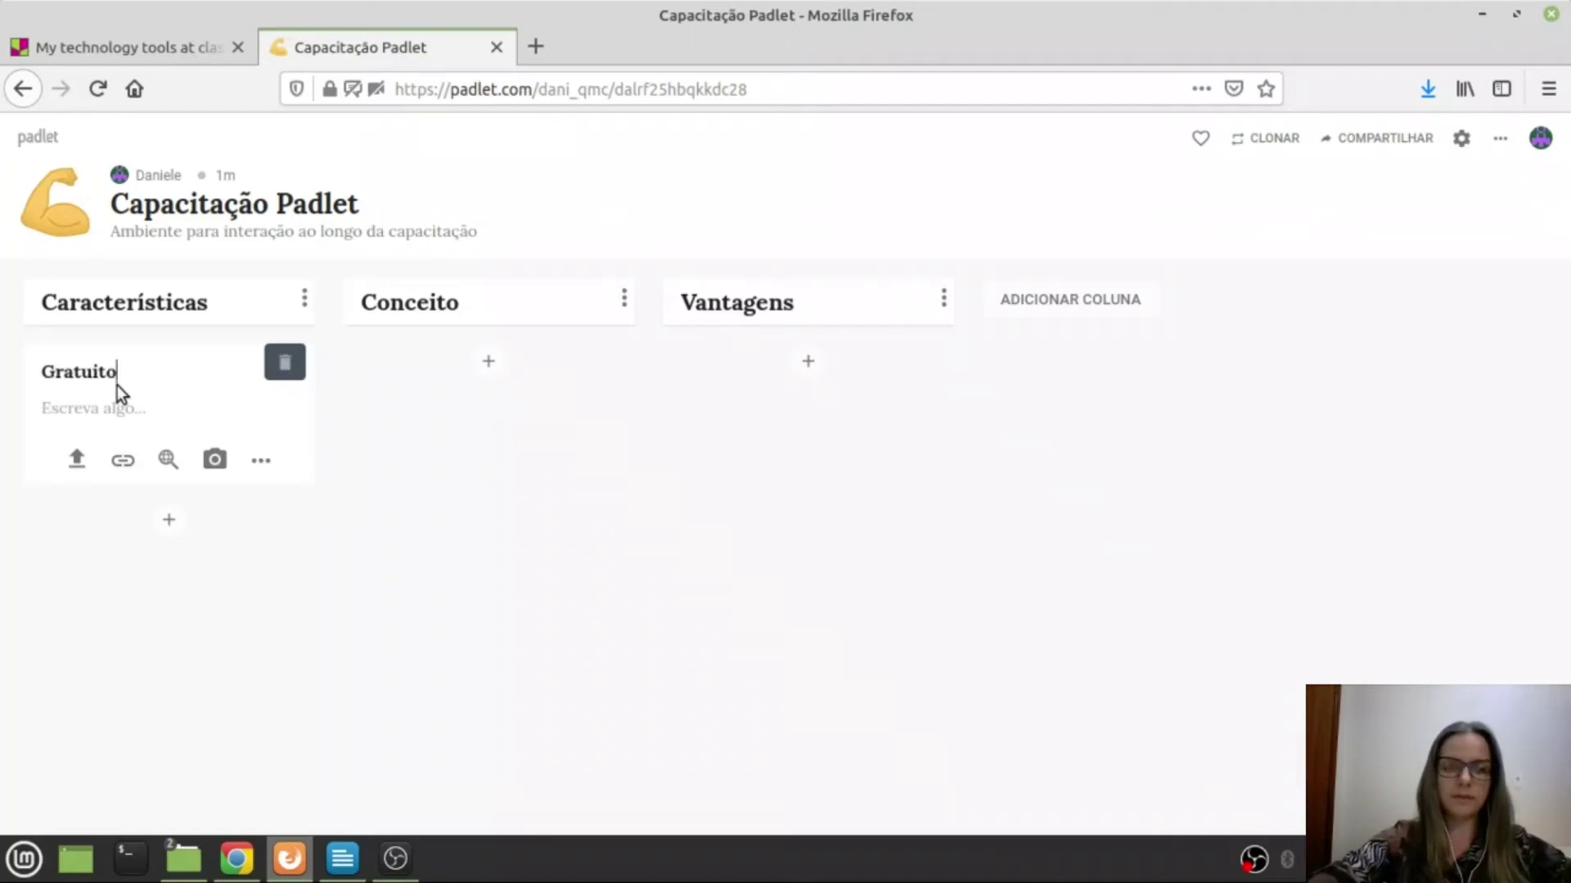
click(566, 510)
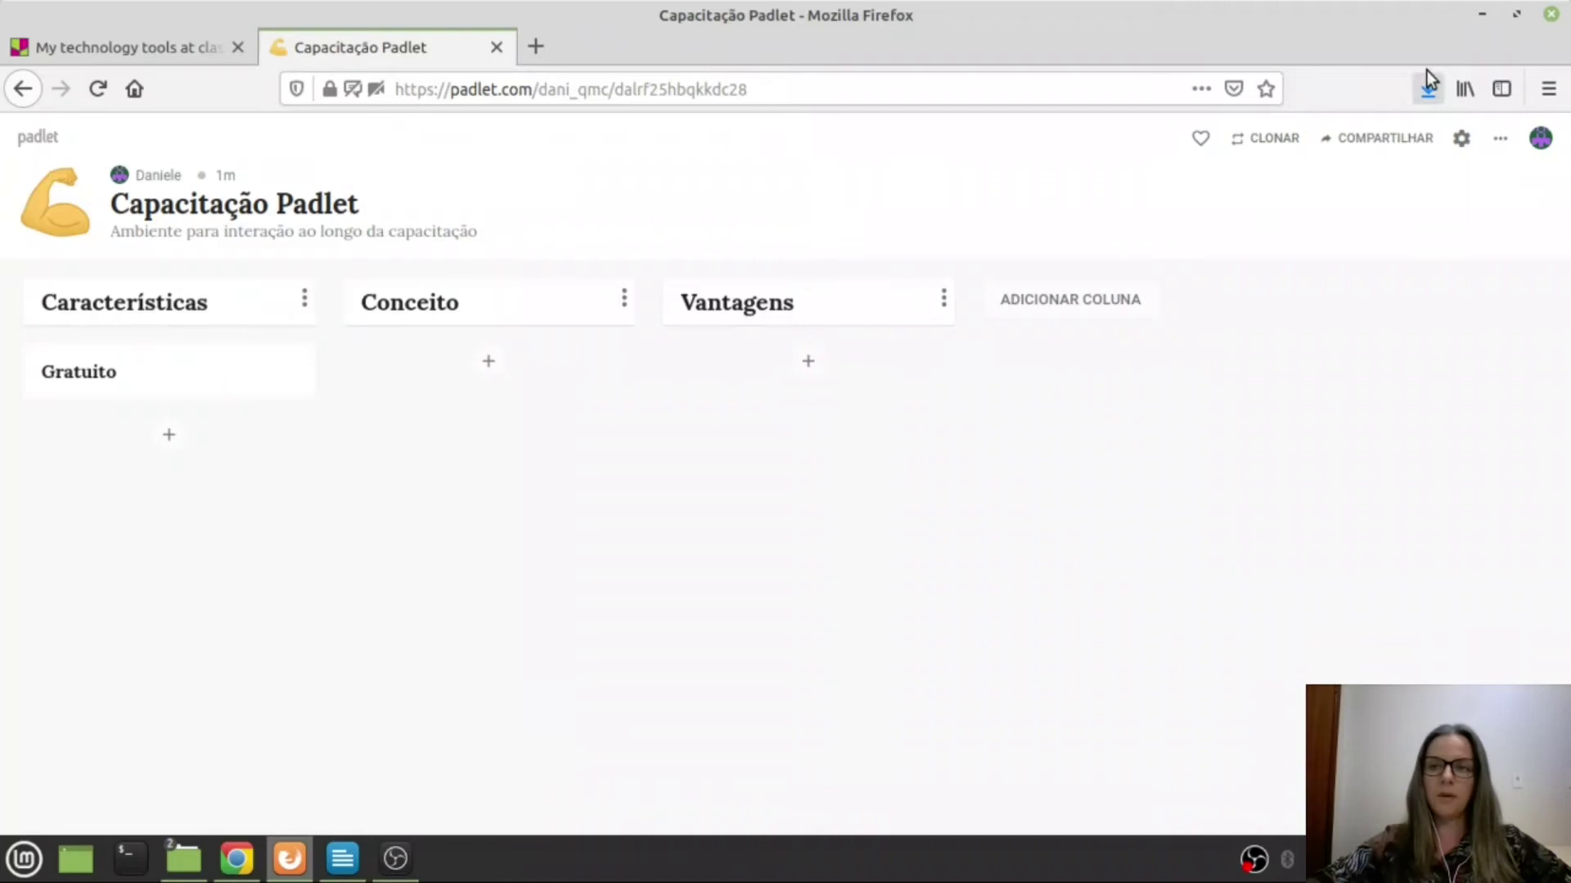
- Open the padlet's settings and try the dark colour scheme, returning to the light one
click(1462, 139)
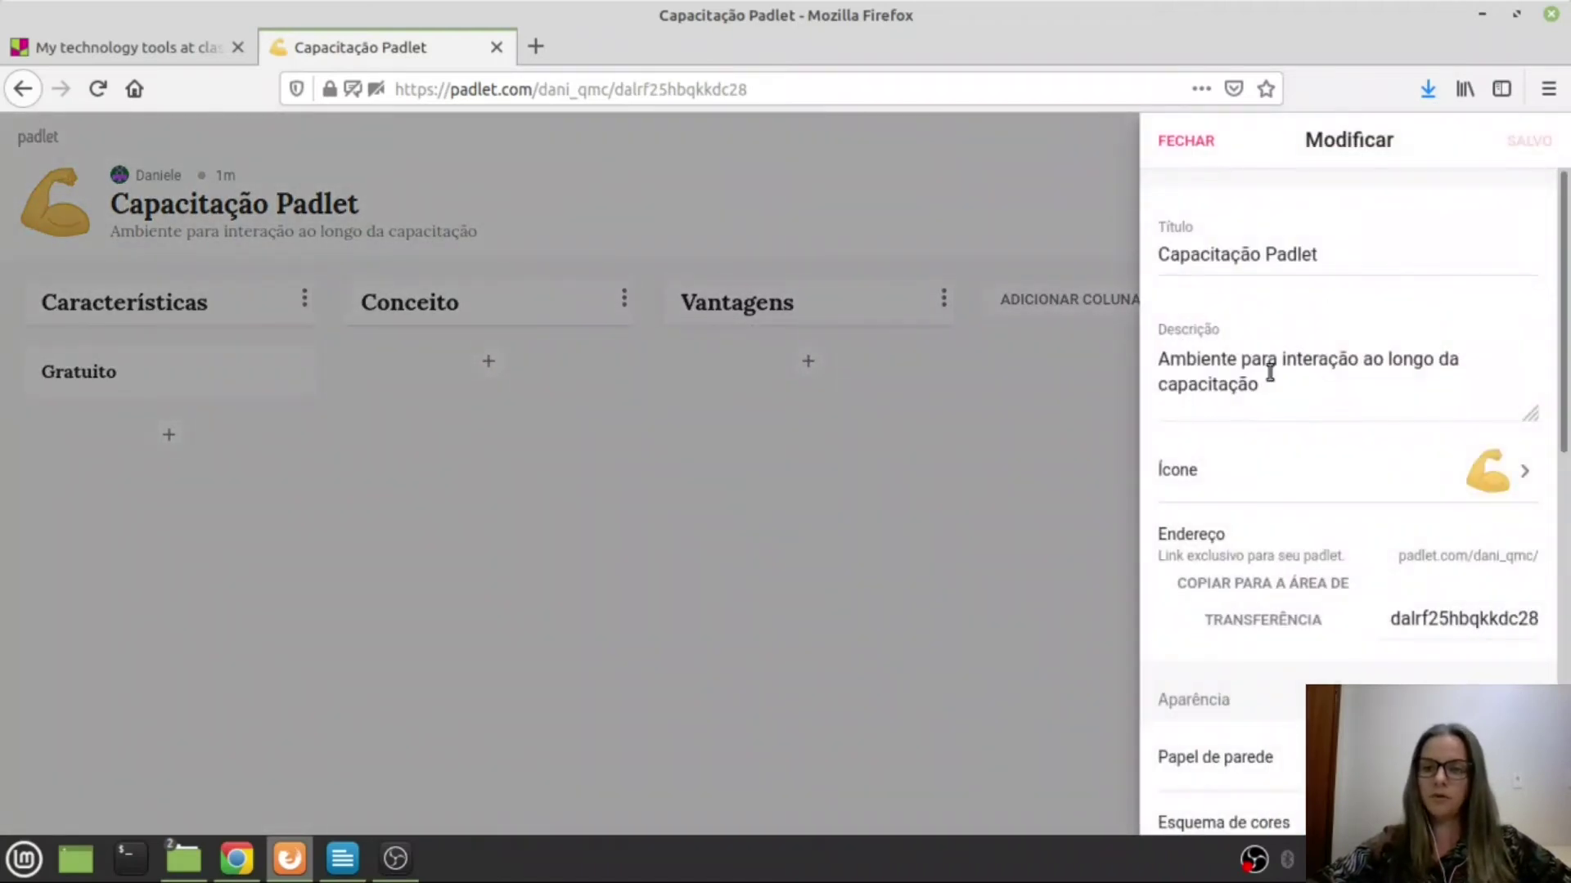
scroll(1269, 372, down, 5)
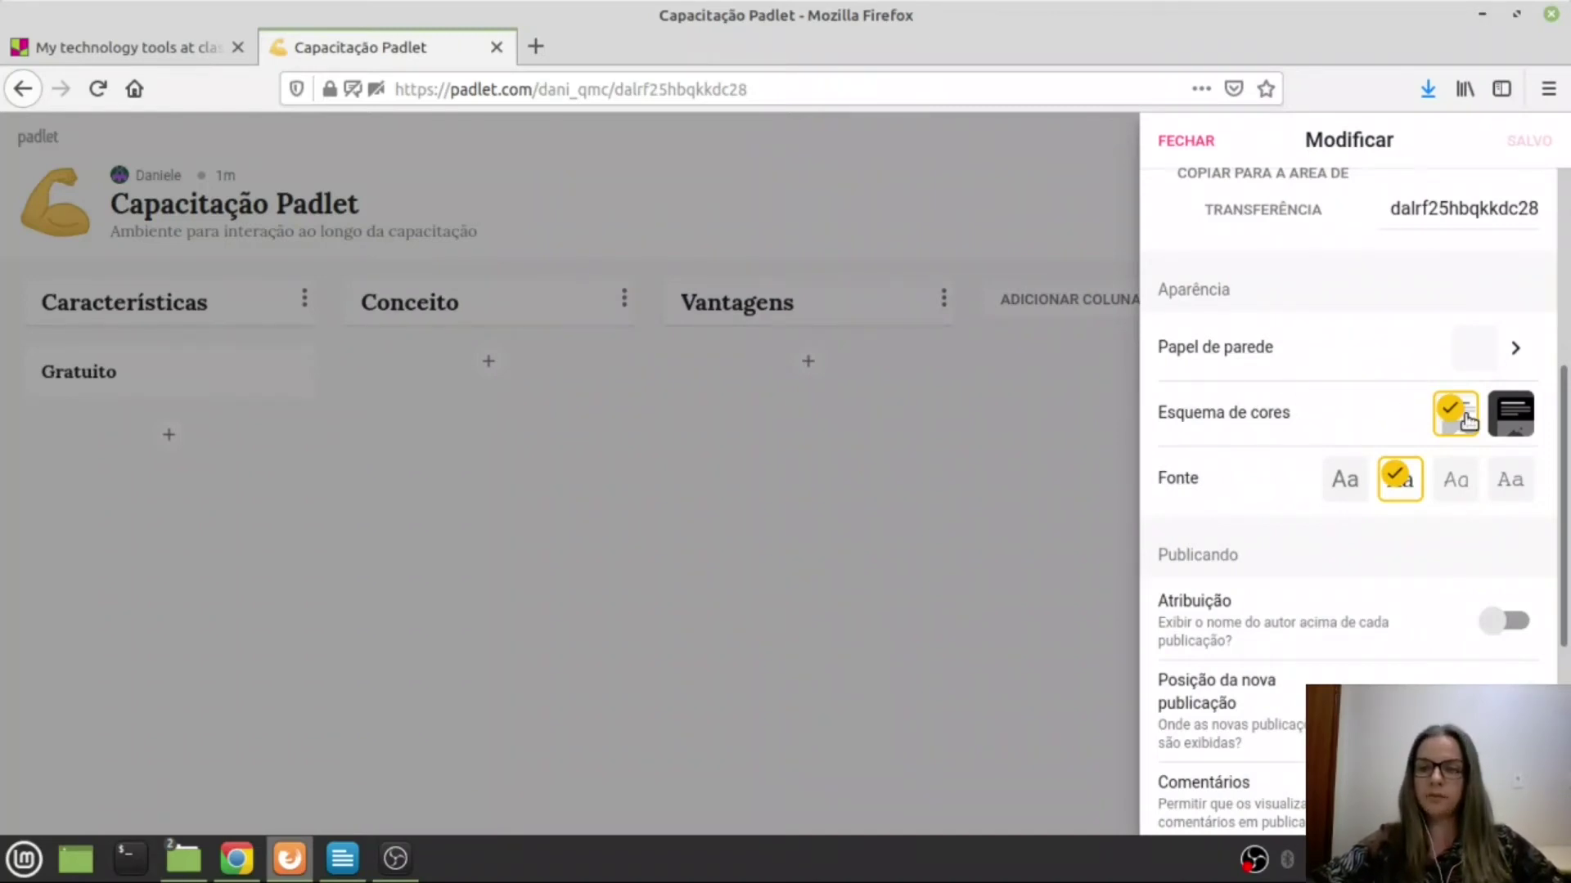
click(1510, 417)
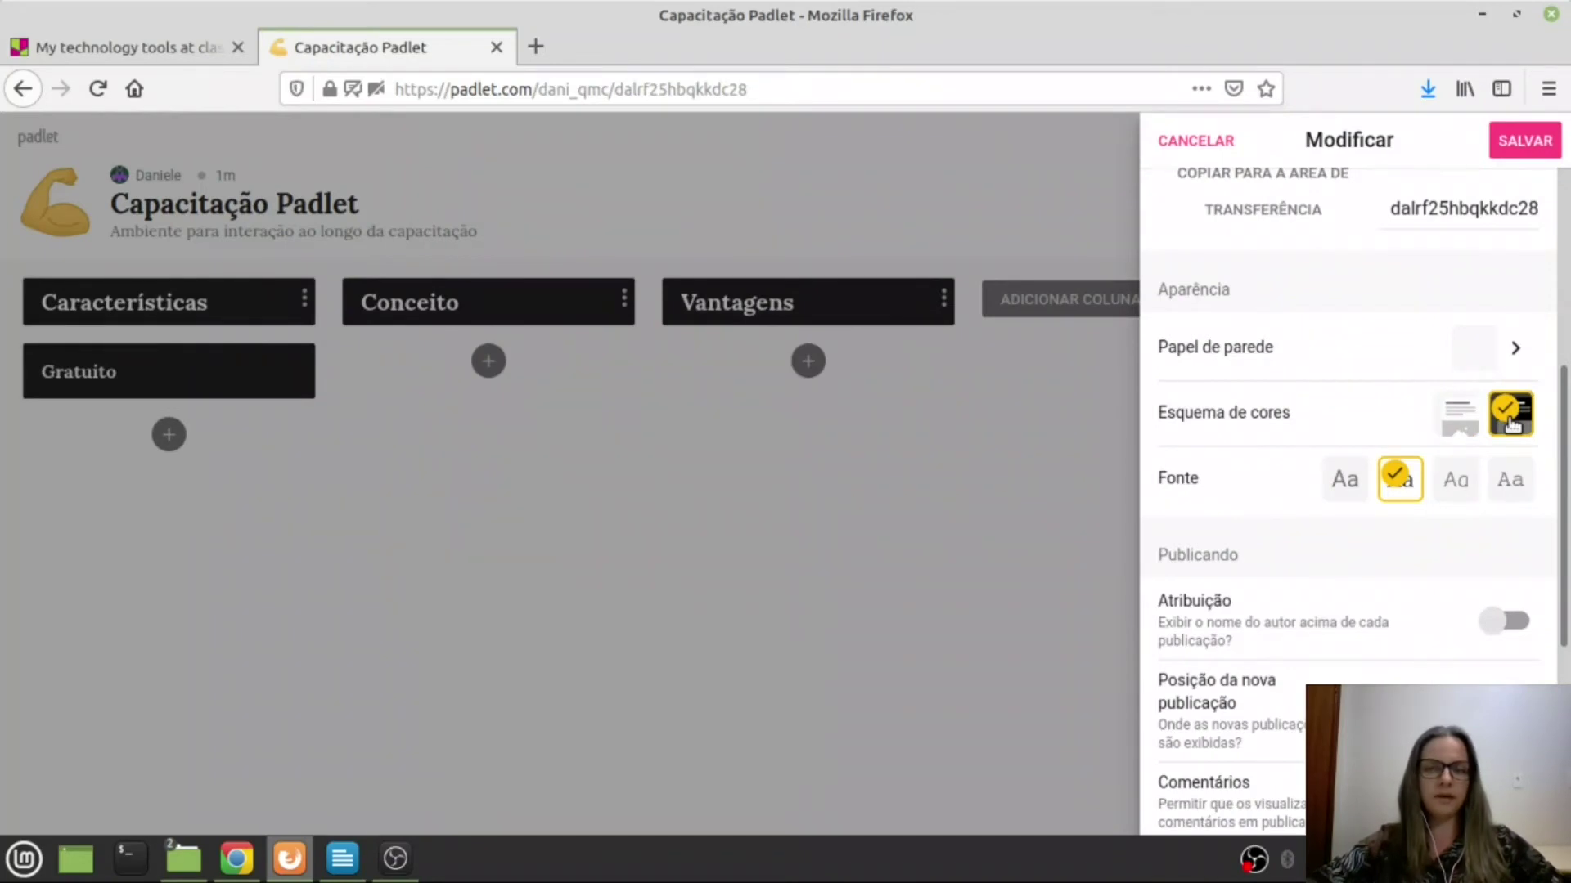
click(1456, 415)
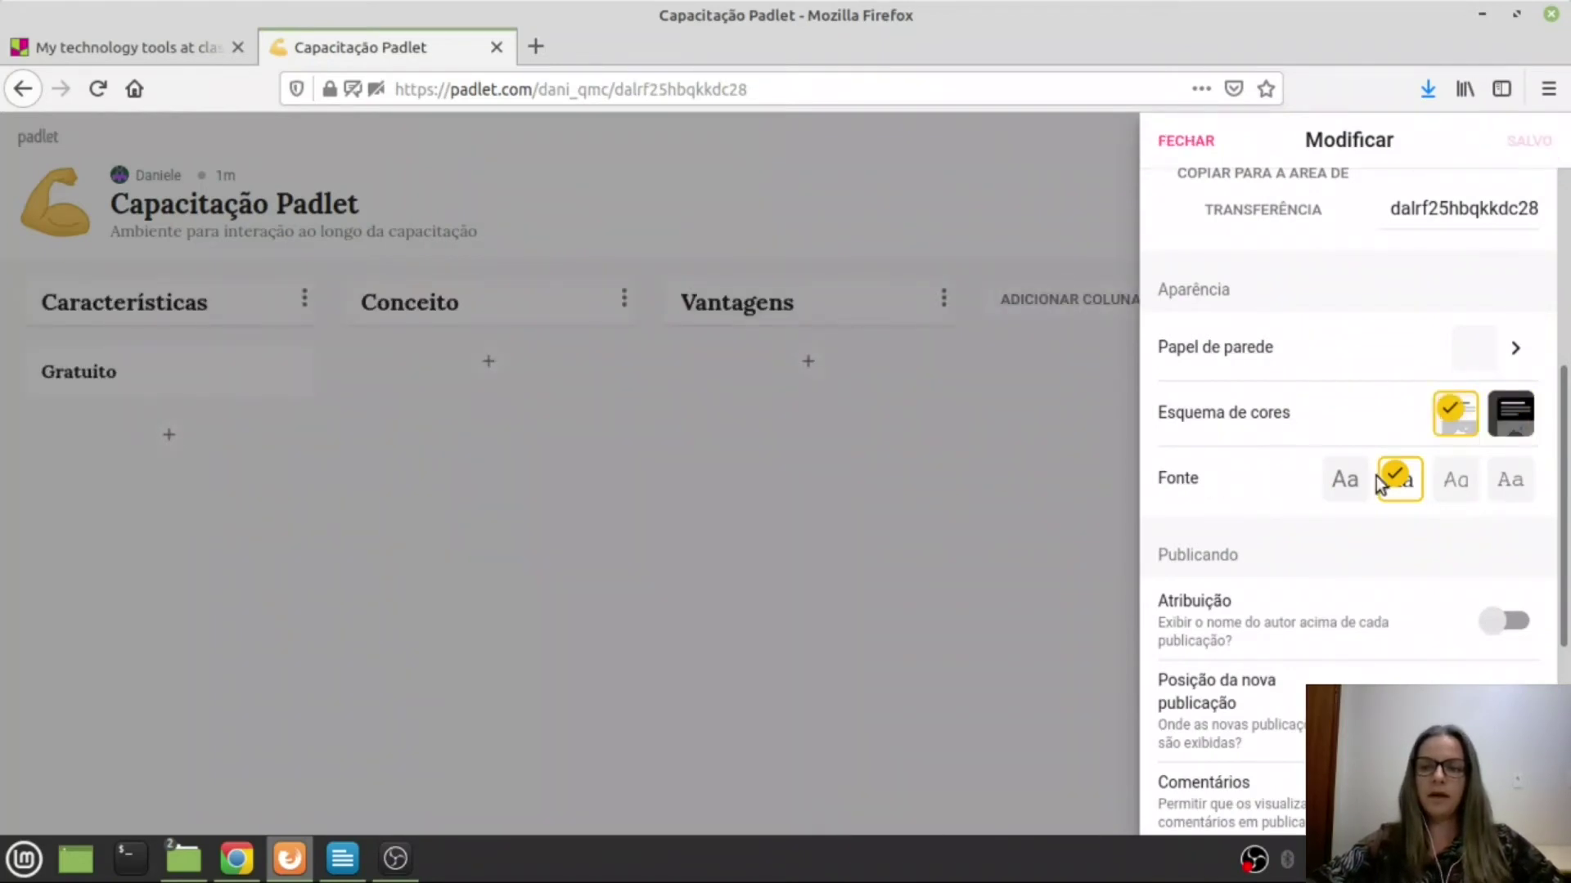
- Try the first and third fonts on the padlet, returning to the second, serif one
click(1345, 481)
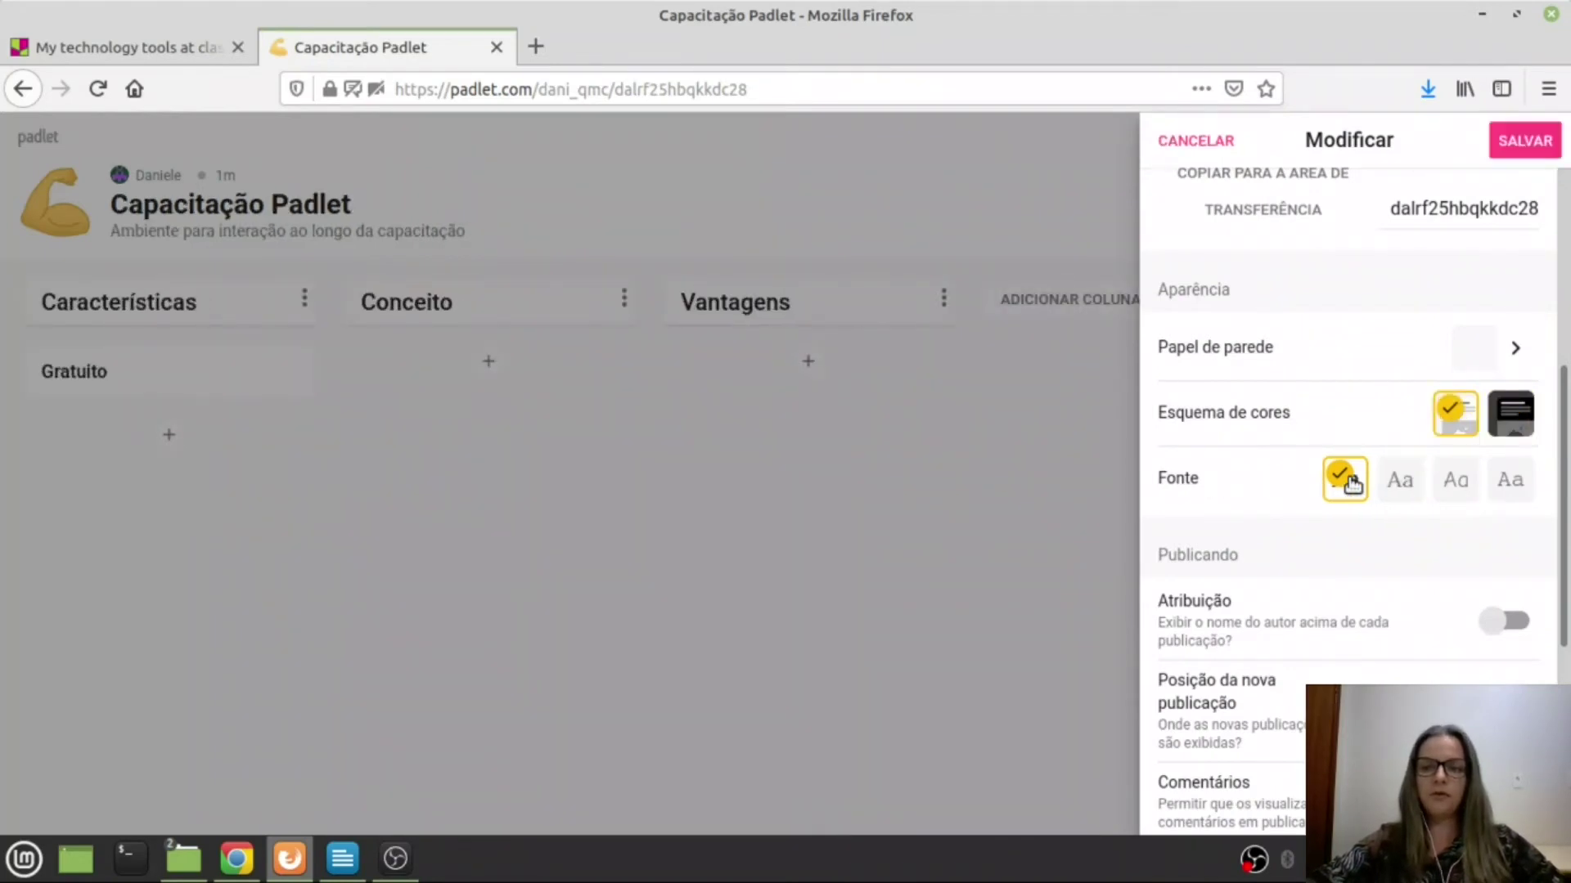
click(1452, 479)
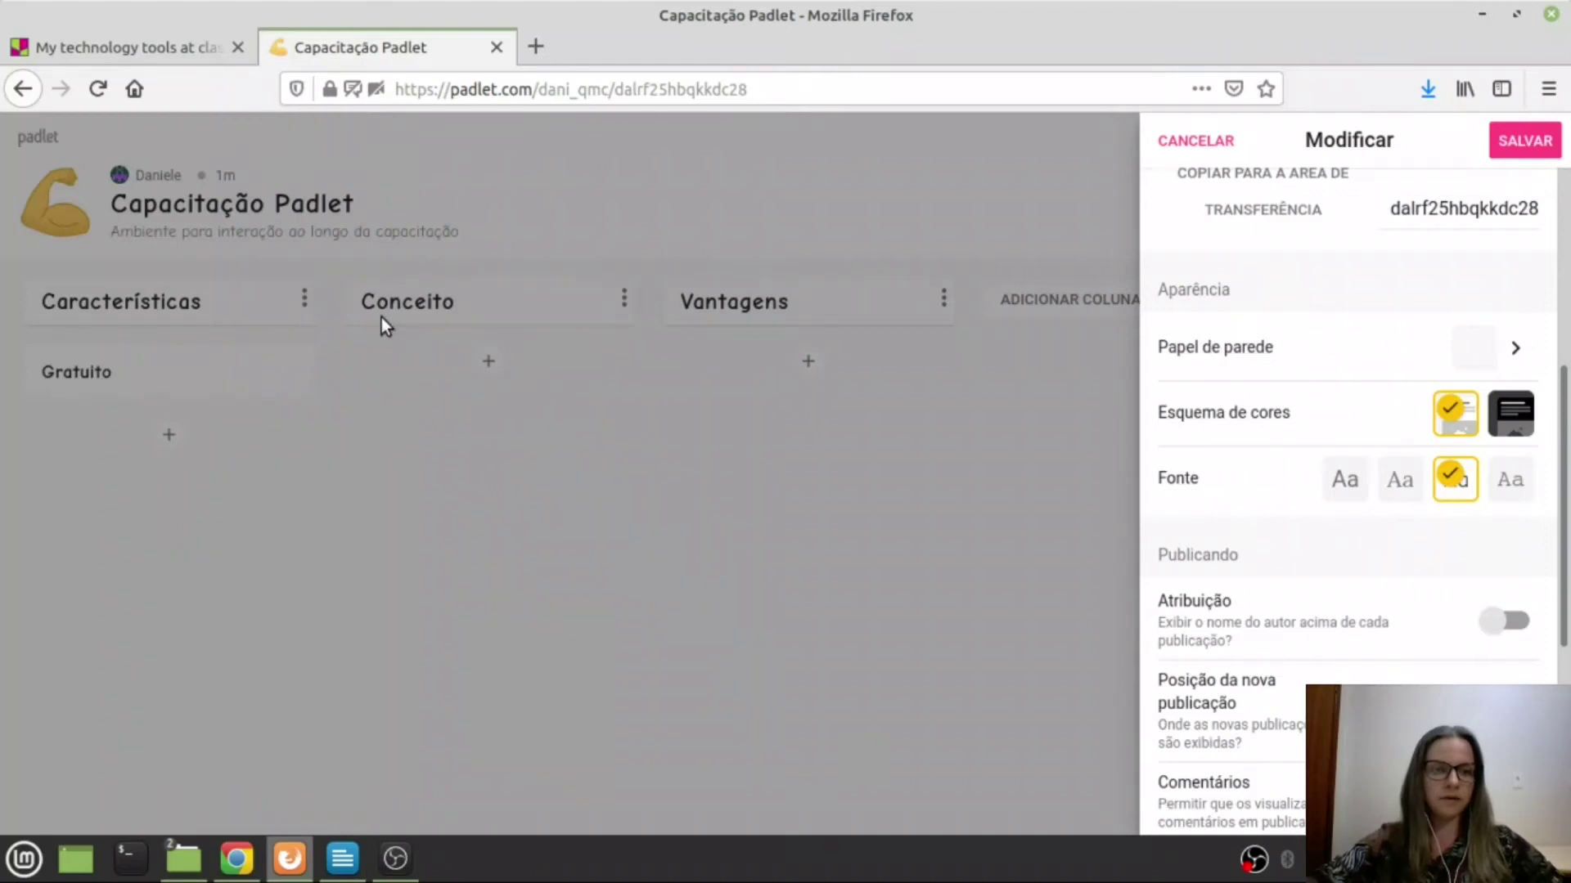
click(1391, 480)
- Try displaying the author's name above each post, and turn attribution off again
scroll(1325, 475, down, 4)
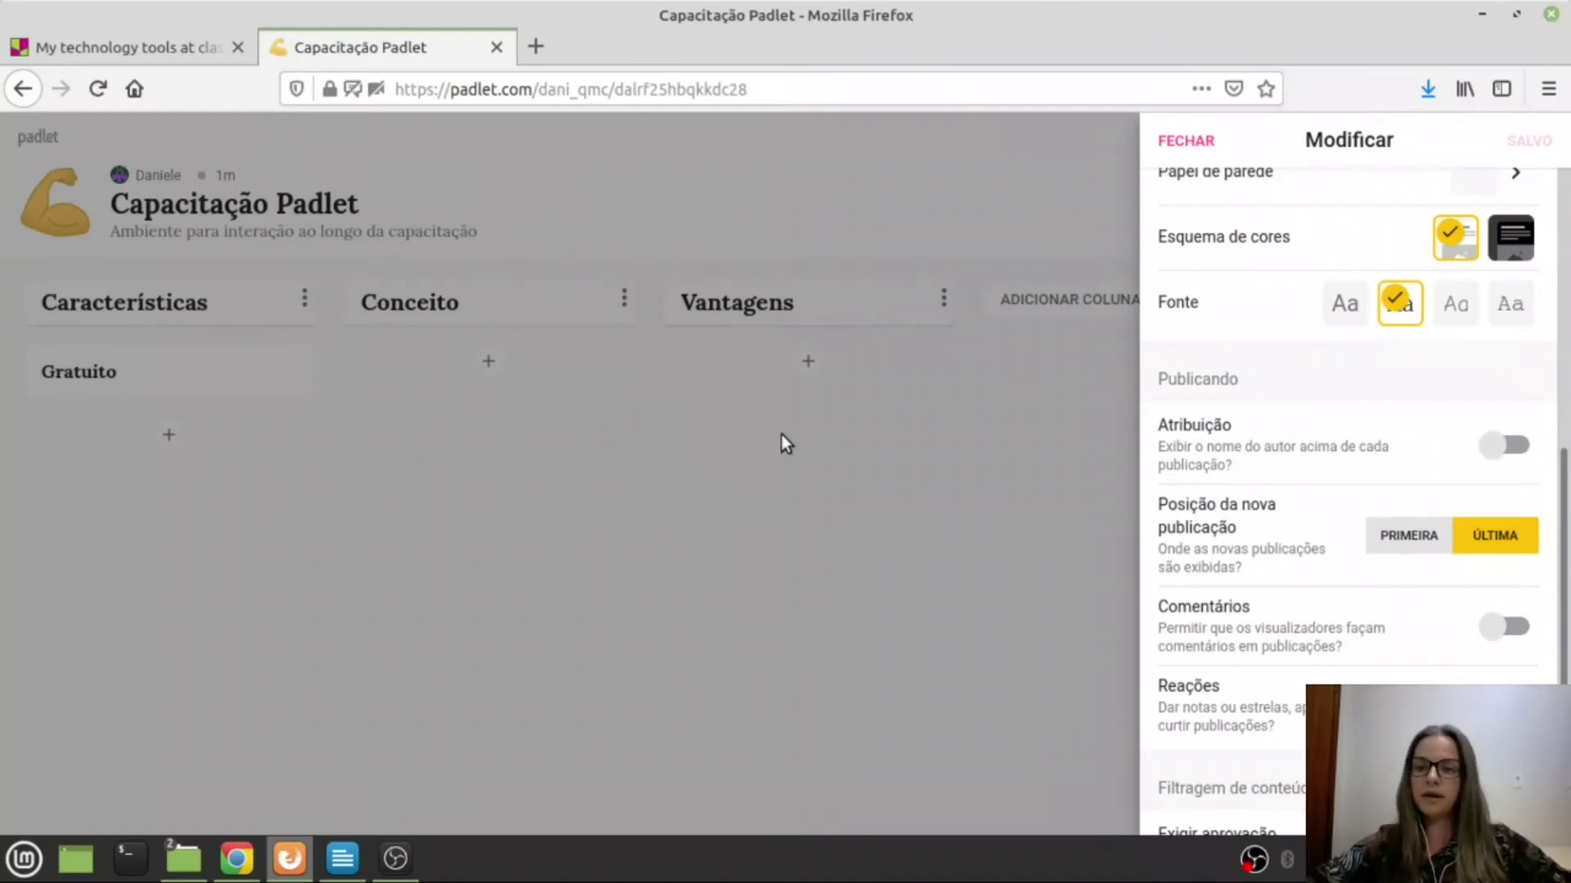
click(1511, 446)
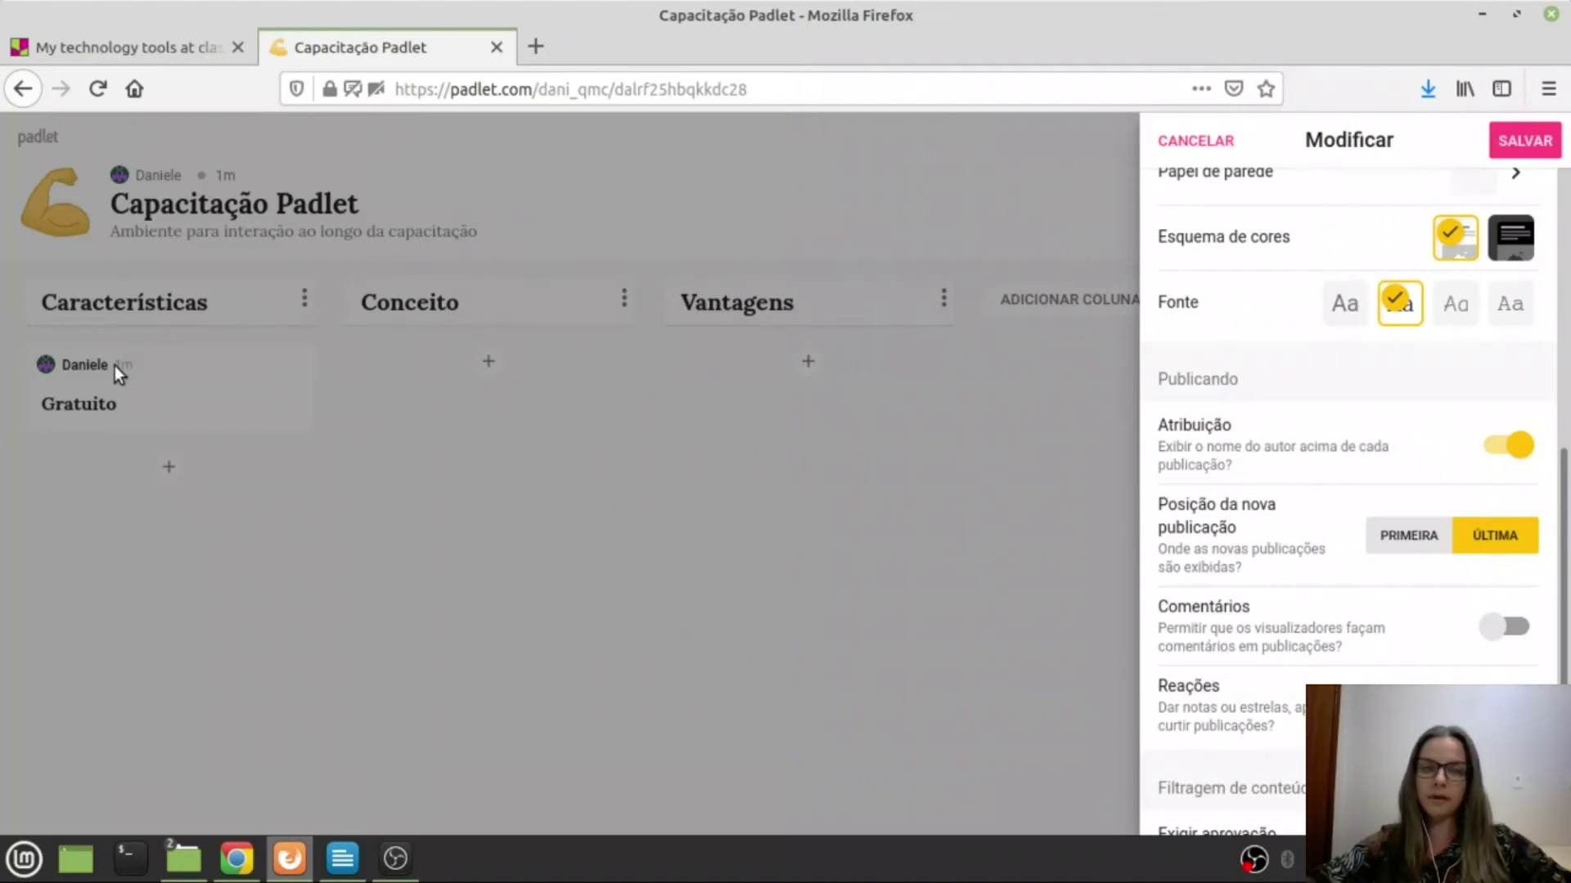
click(1507, 448)
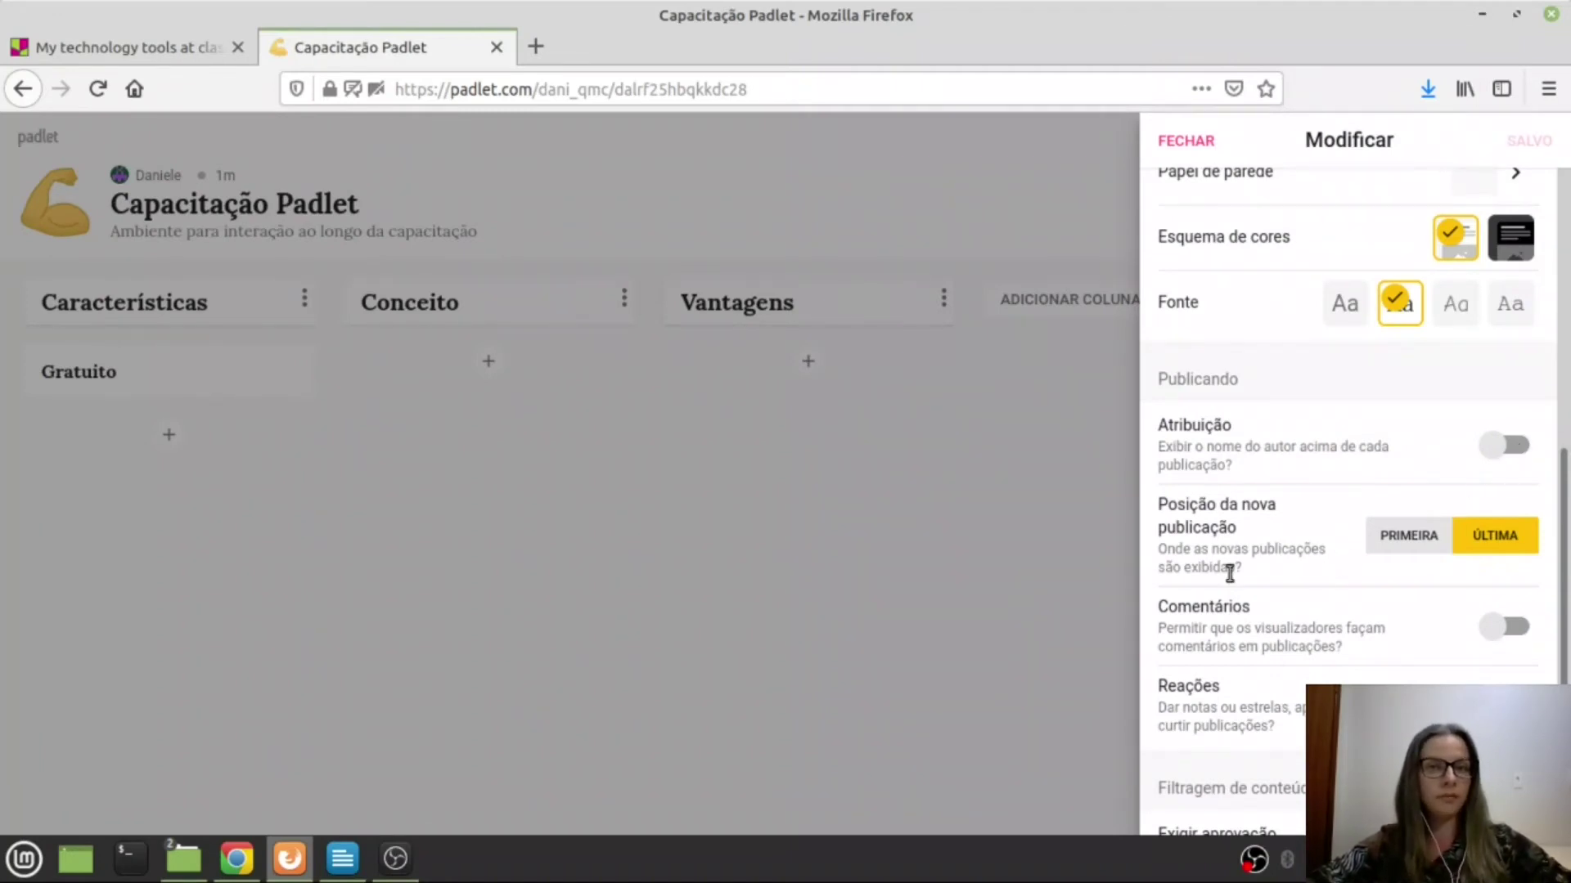
- Try placing new posts first in the columns, and return the position setting to Última
scroll(1308, 491, down, 2)
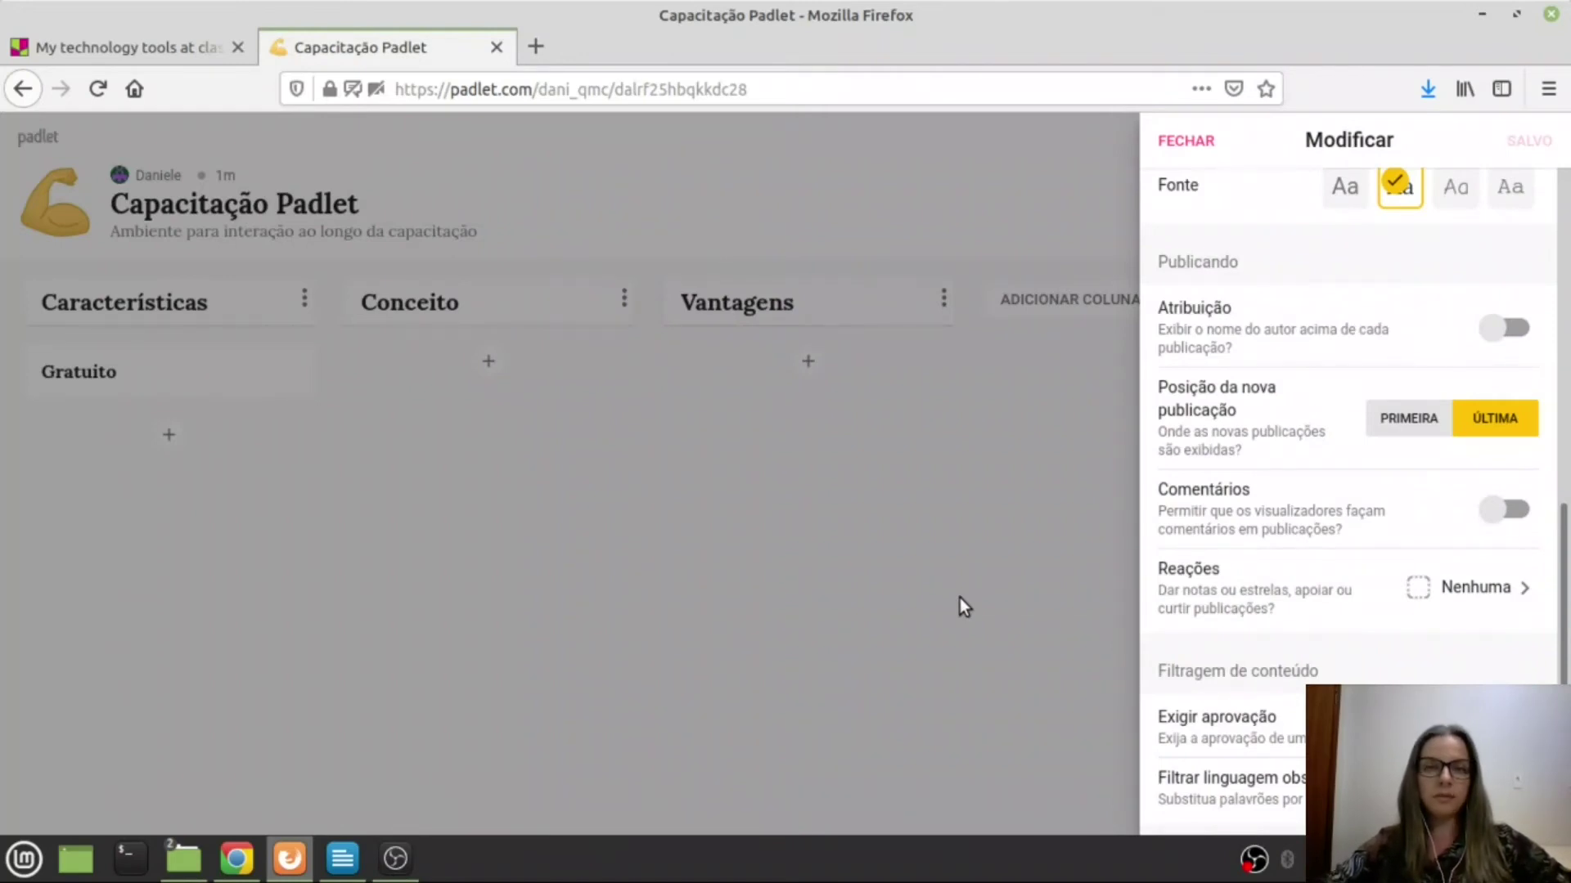
click(1402, 419)
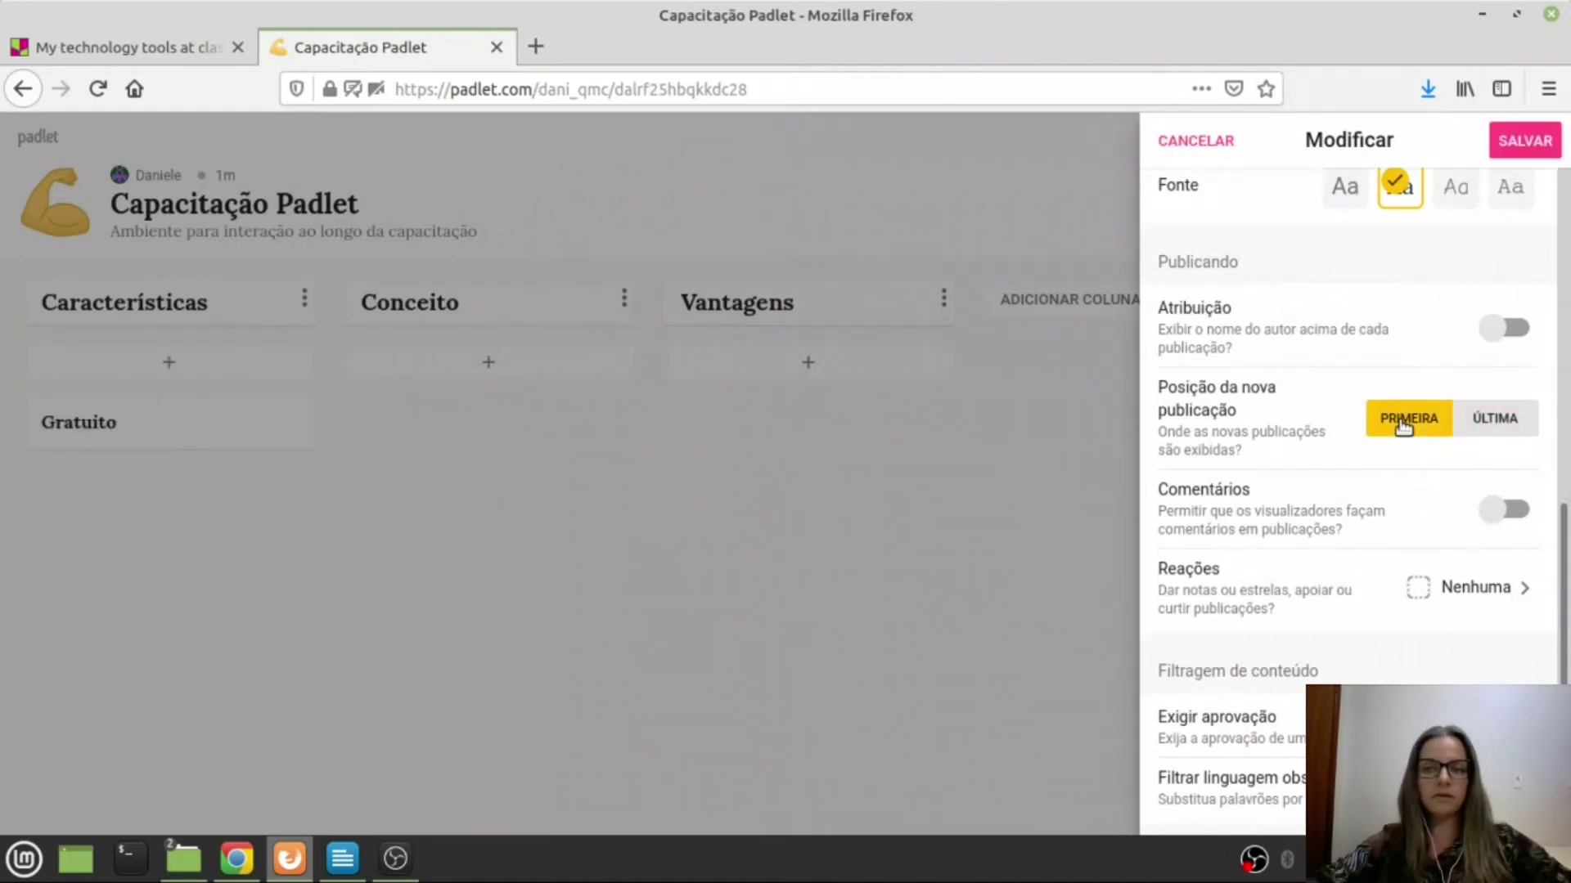
click(1482, 417)
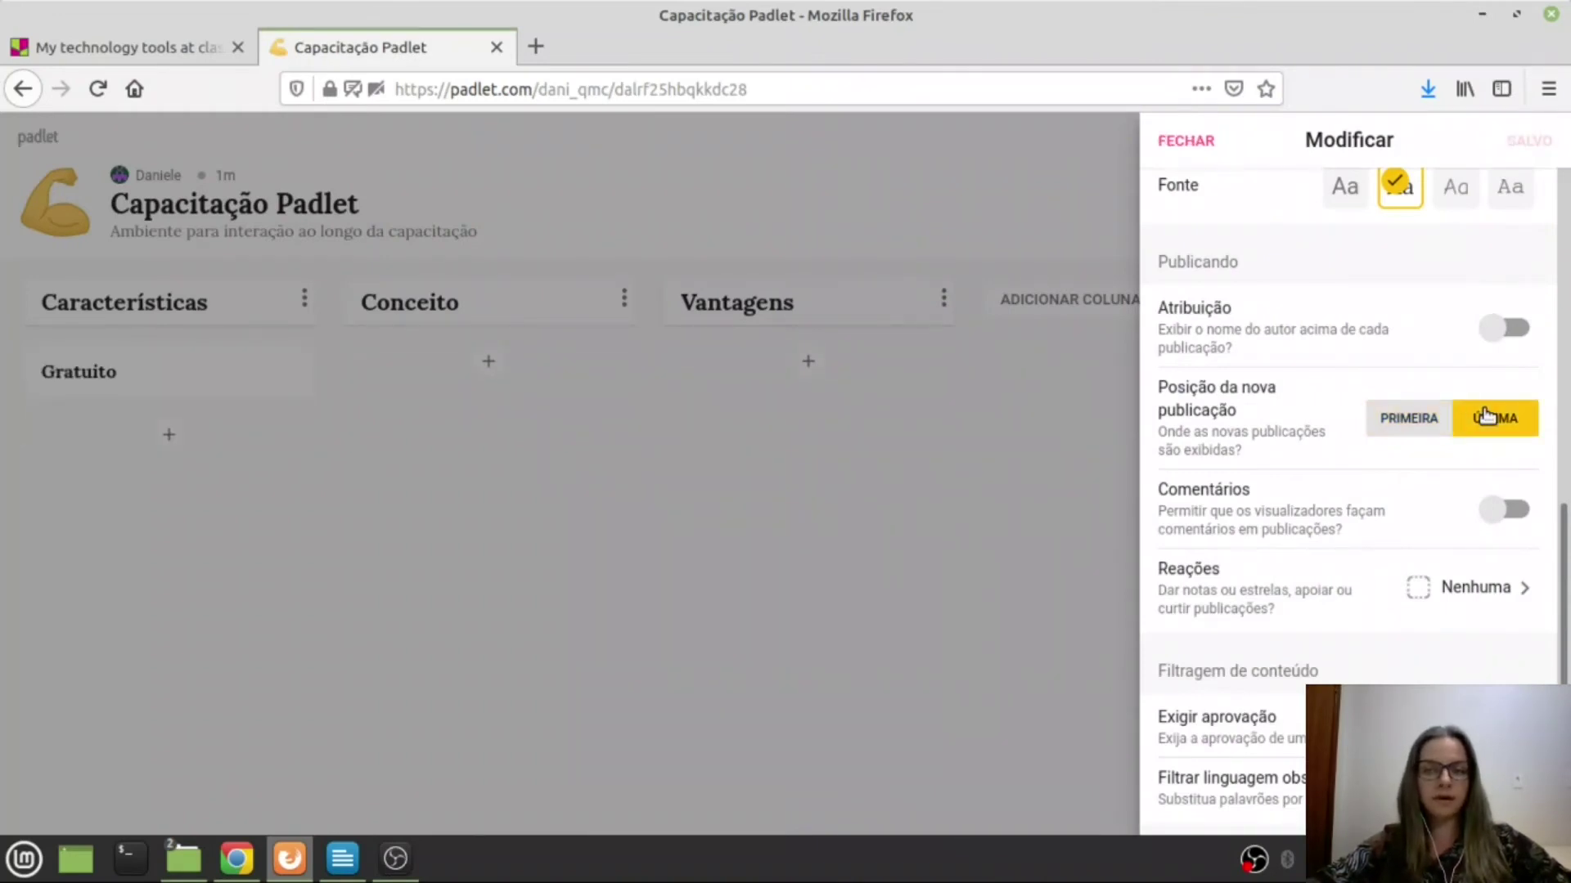
- Enable comments on posts and set the reactions to Curtir after trying Votar, Adicionar estrela and Dar nota
scroll(1378, 435, down, 2)
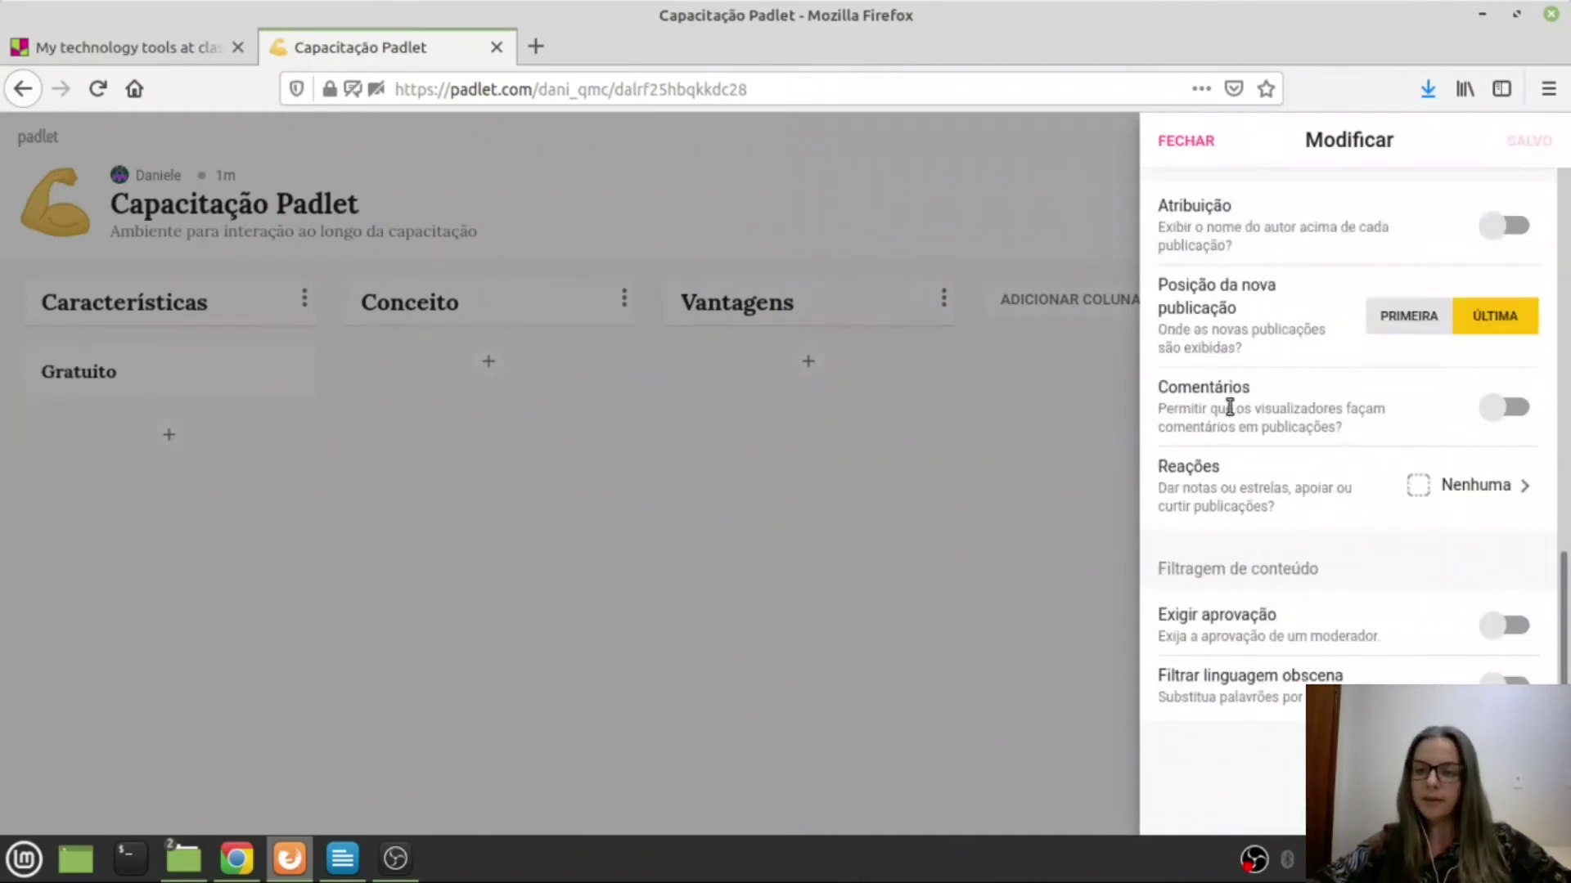
click(1513, 409)
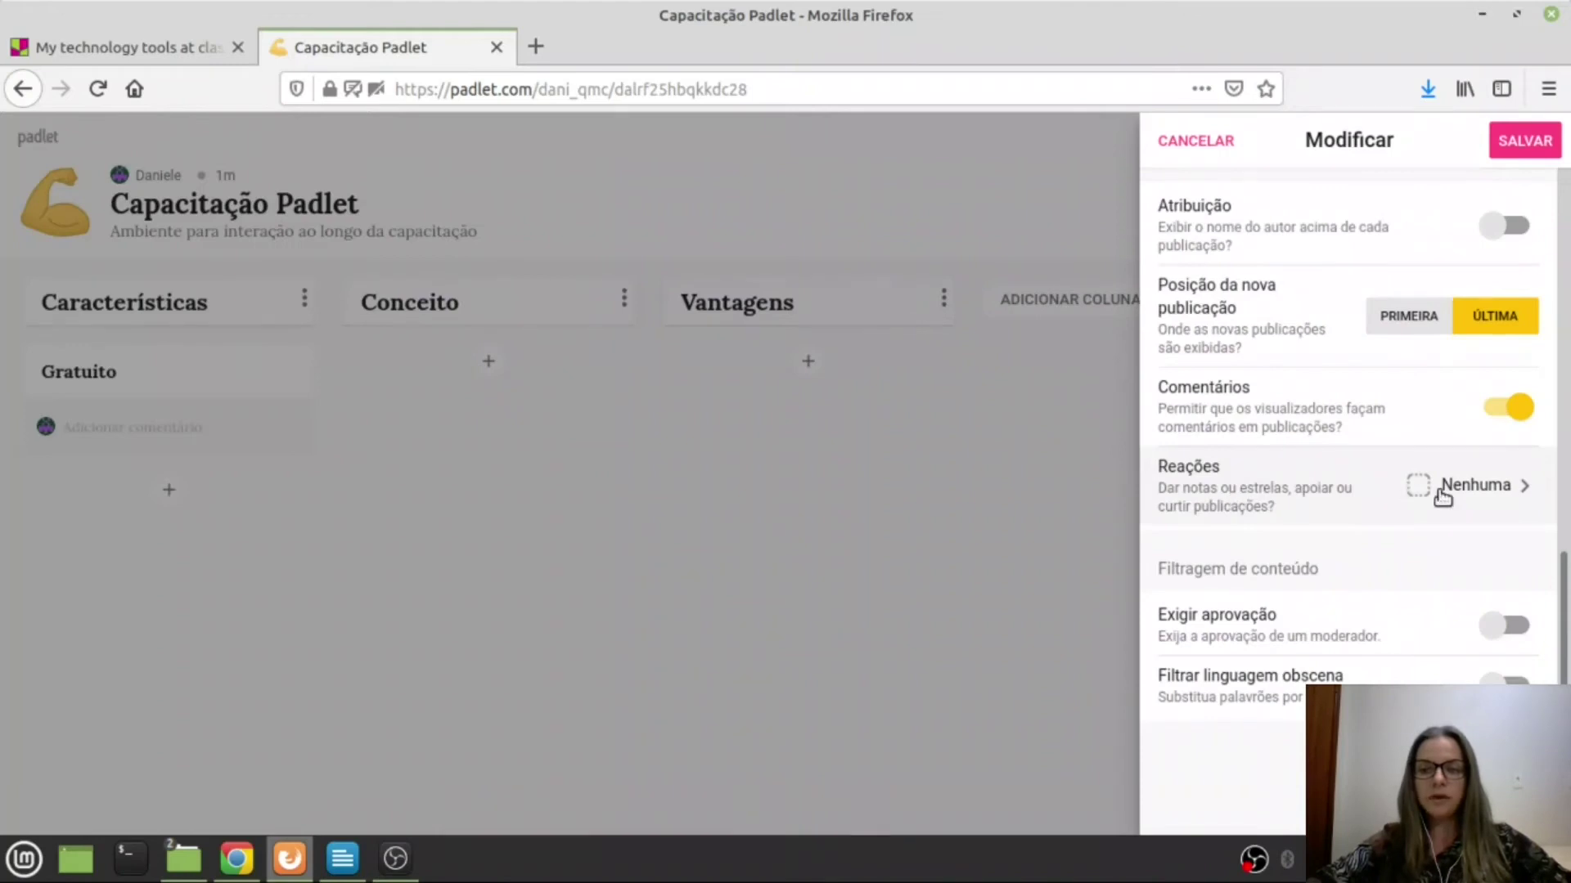
click(1528, 486)
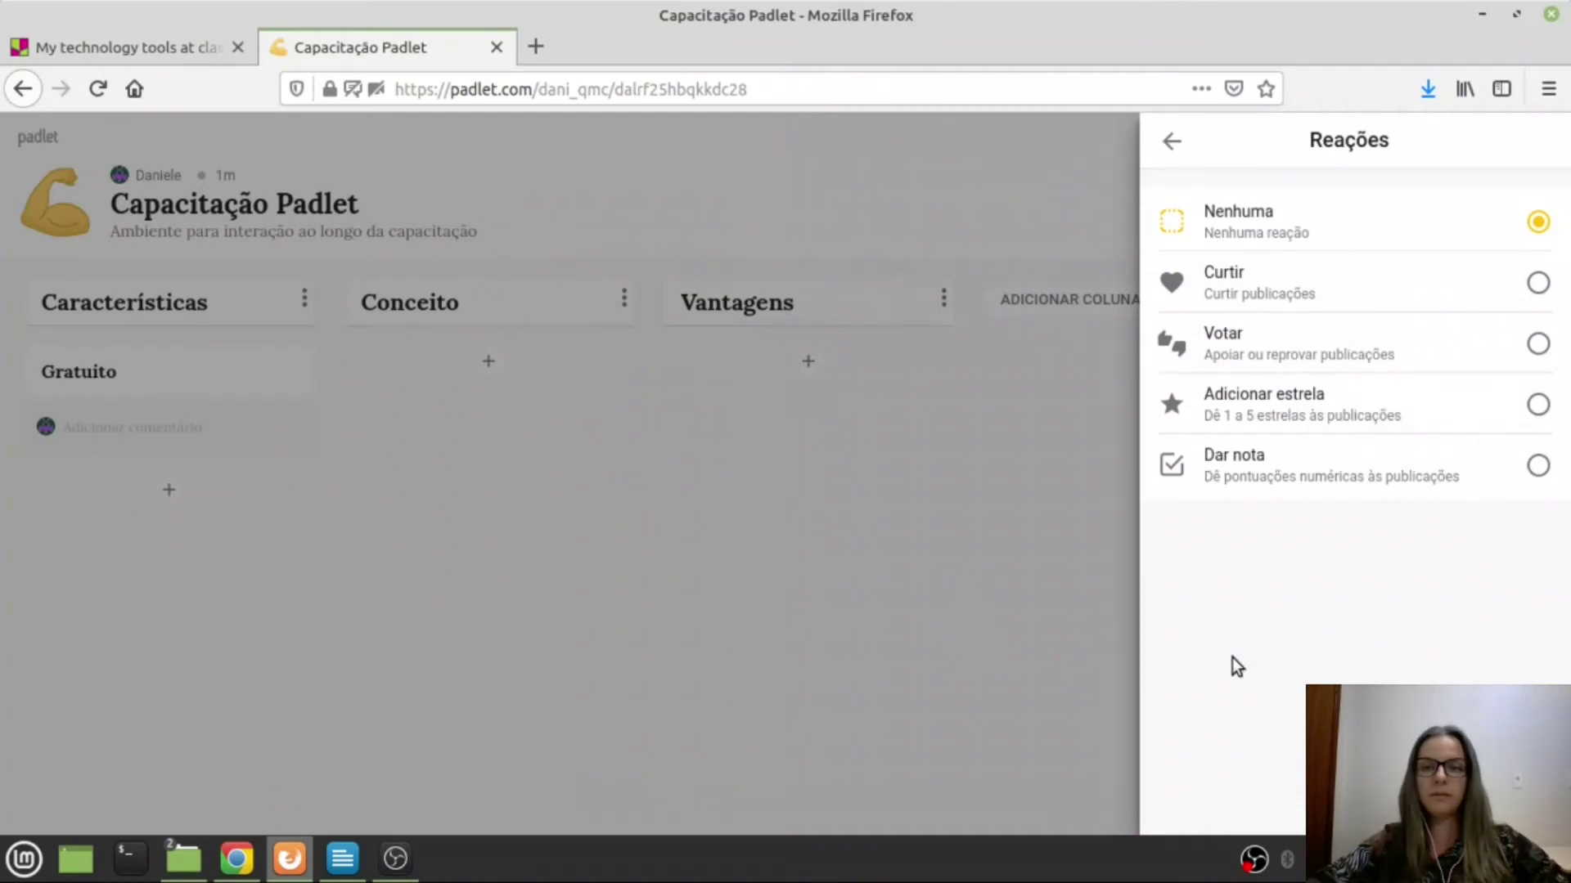
click(1534, 283)
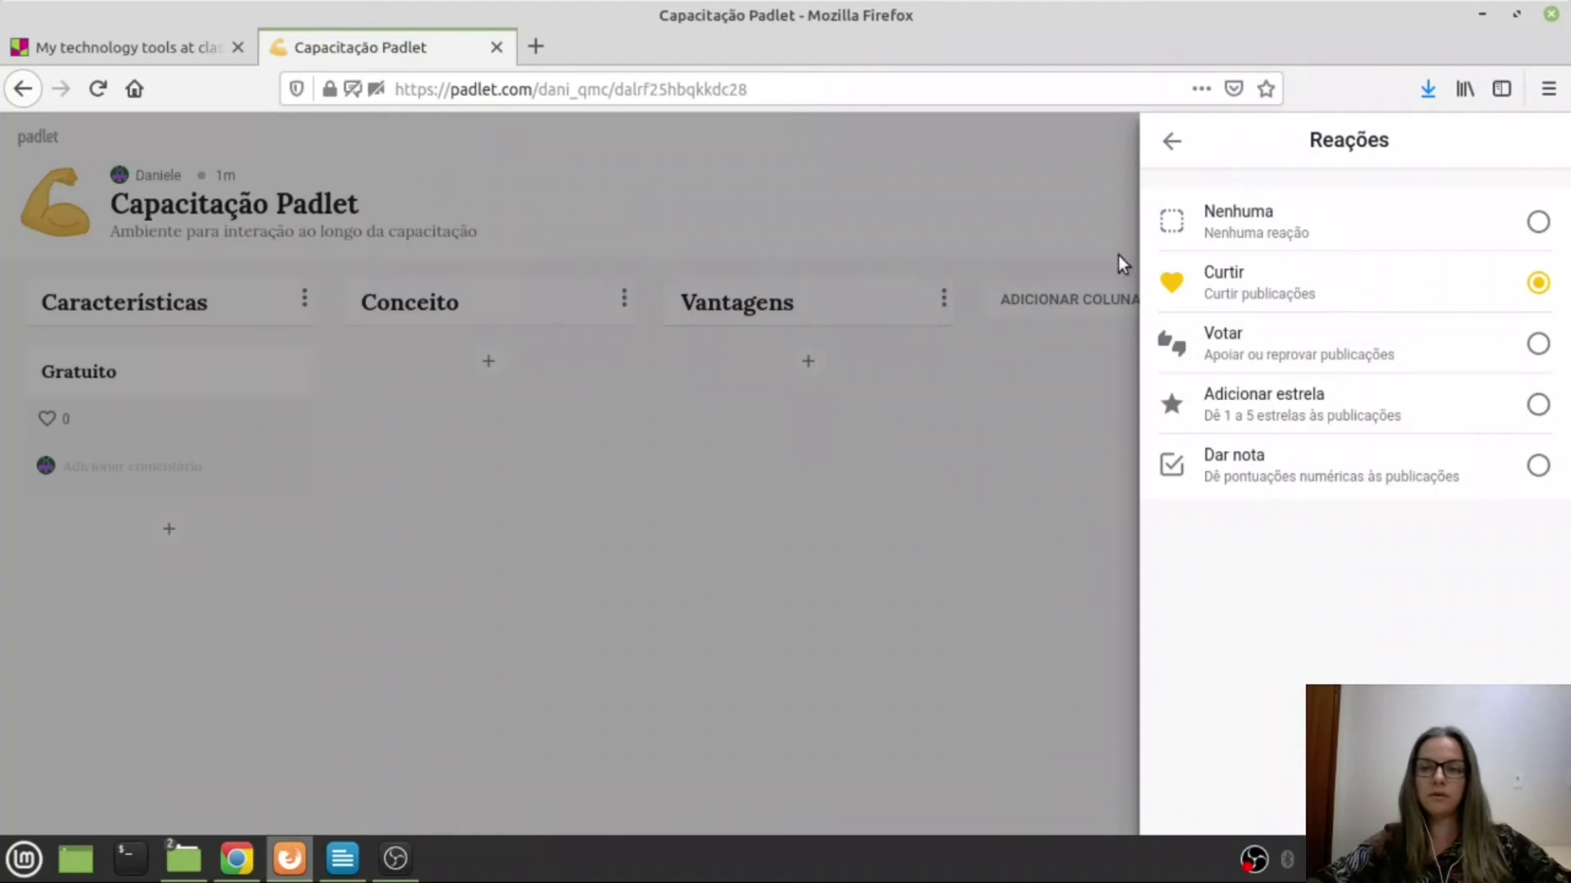
click(1538, 345)
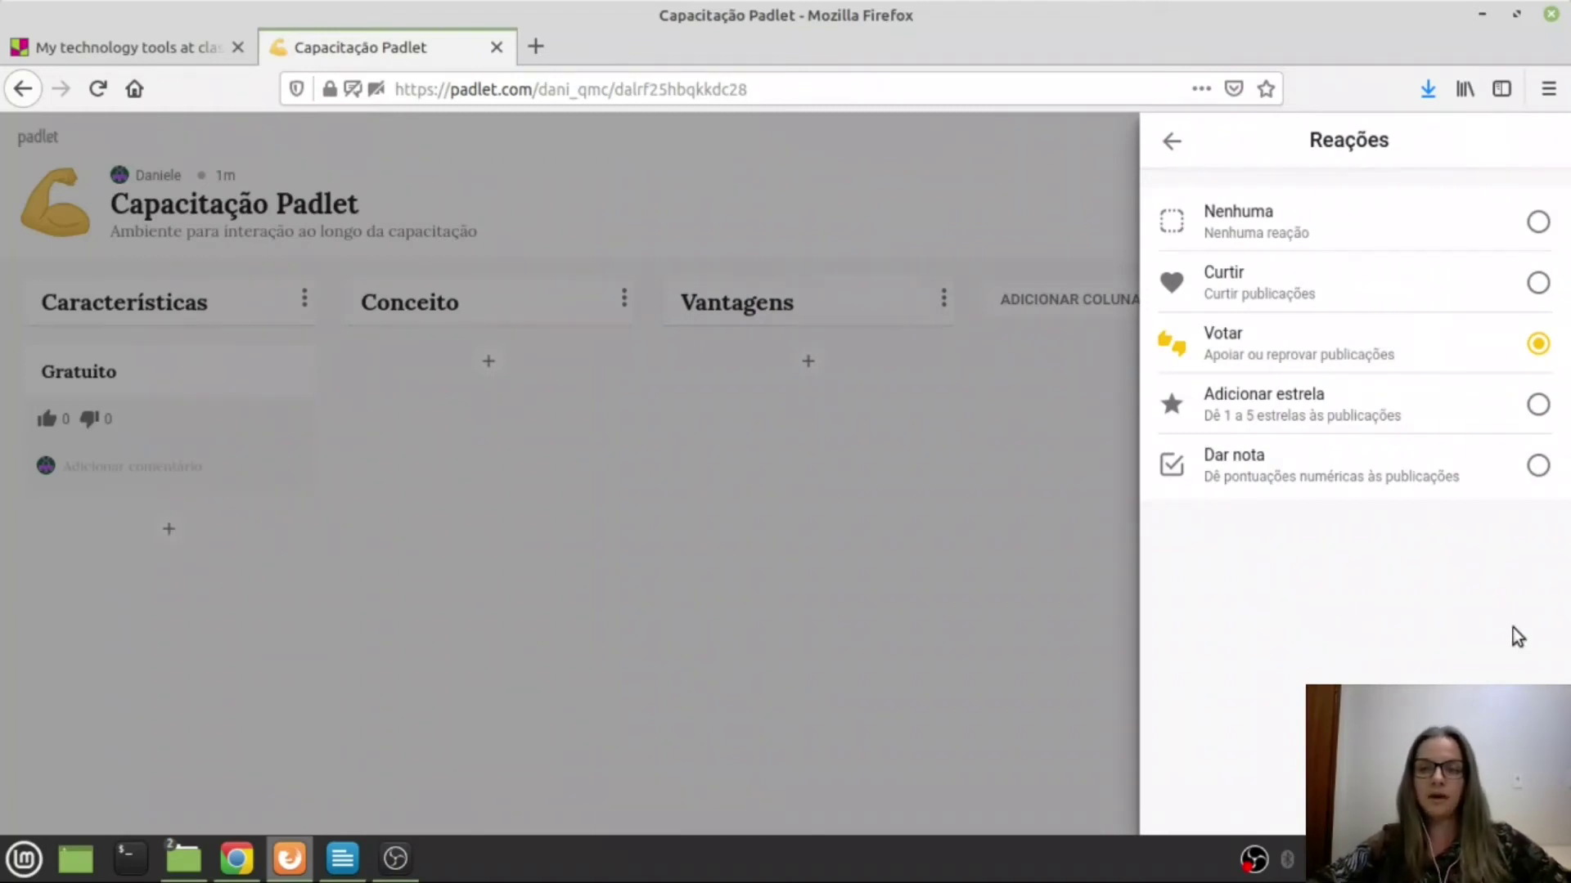
click(1538, 407)
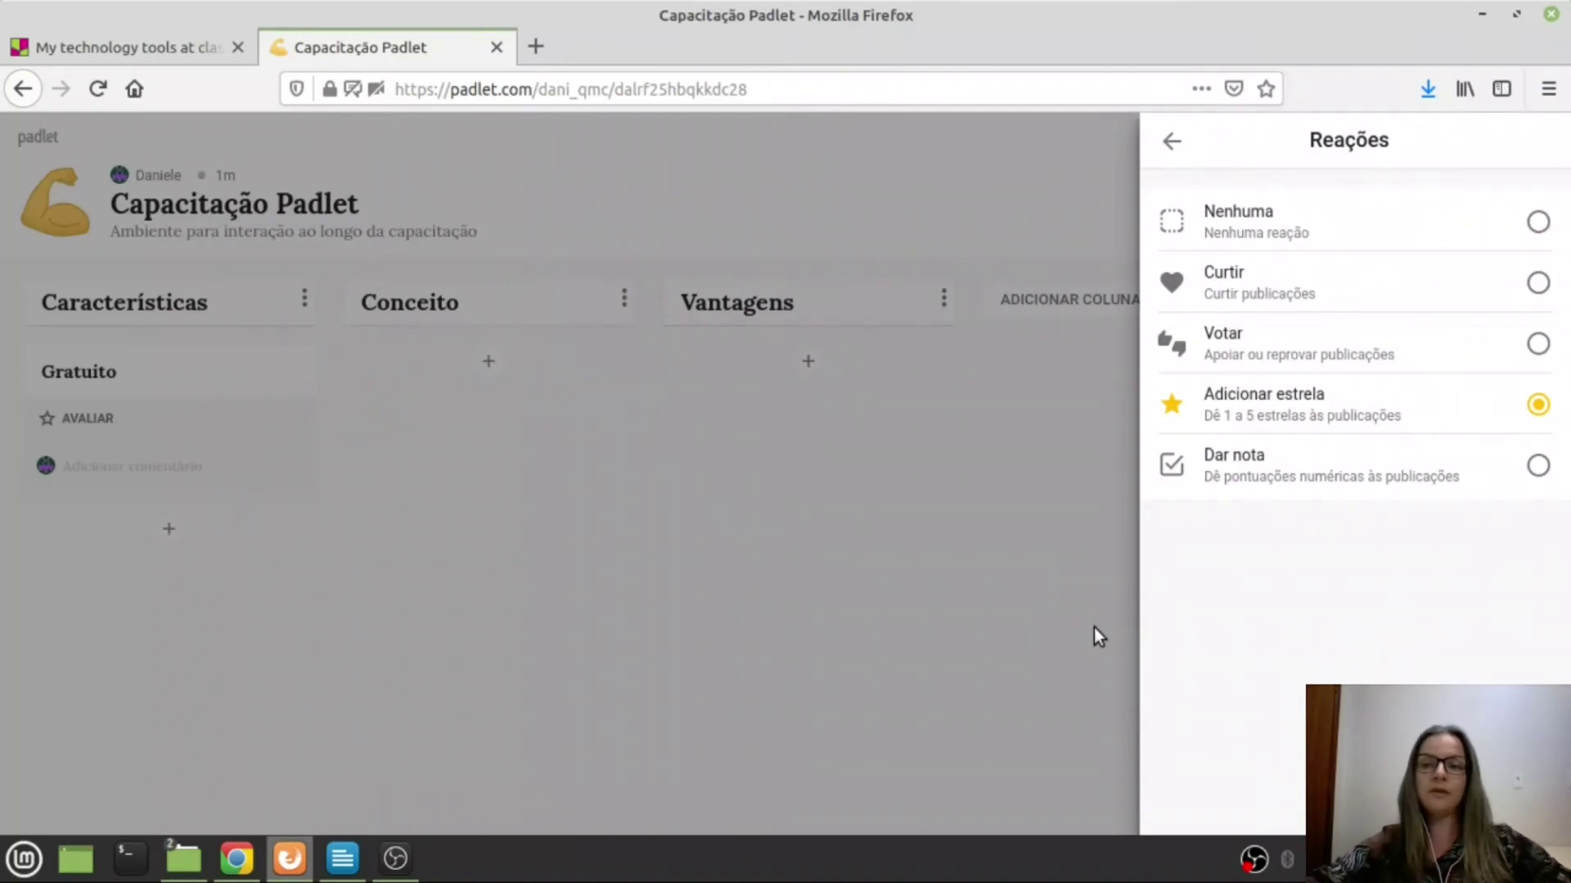
click(1539, 468)
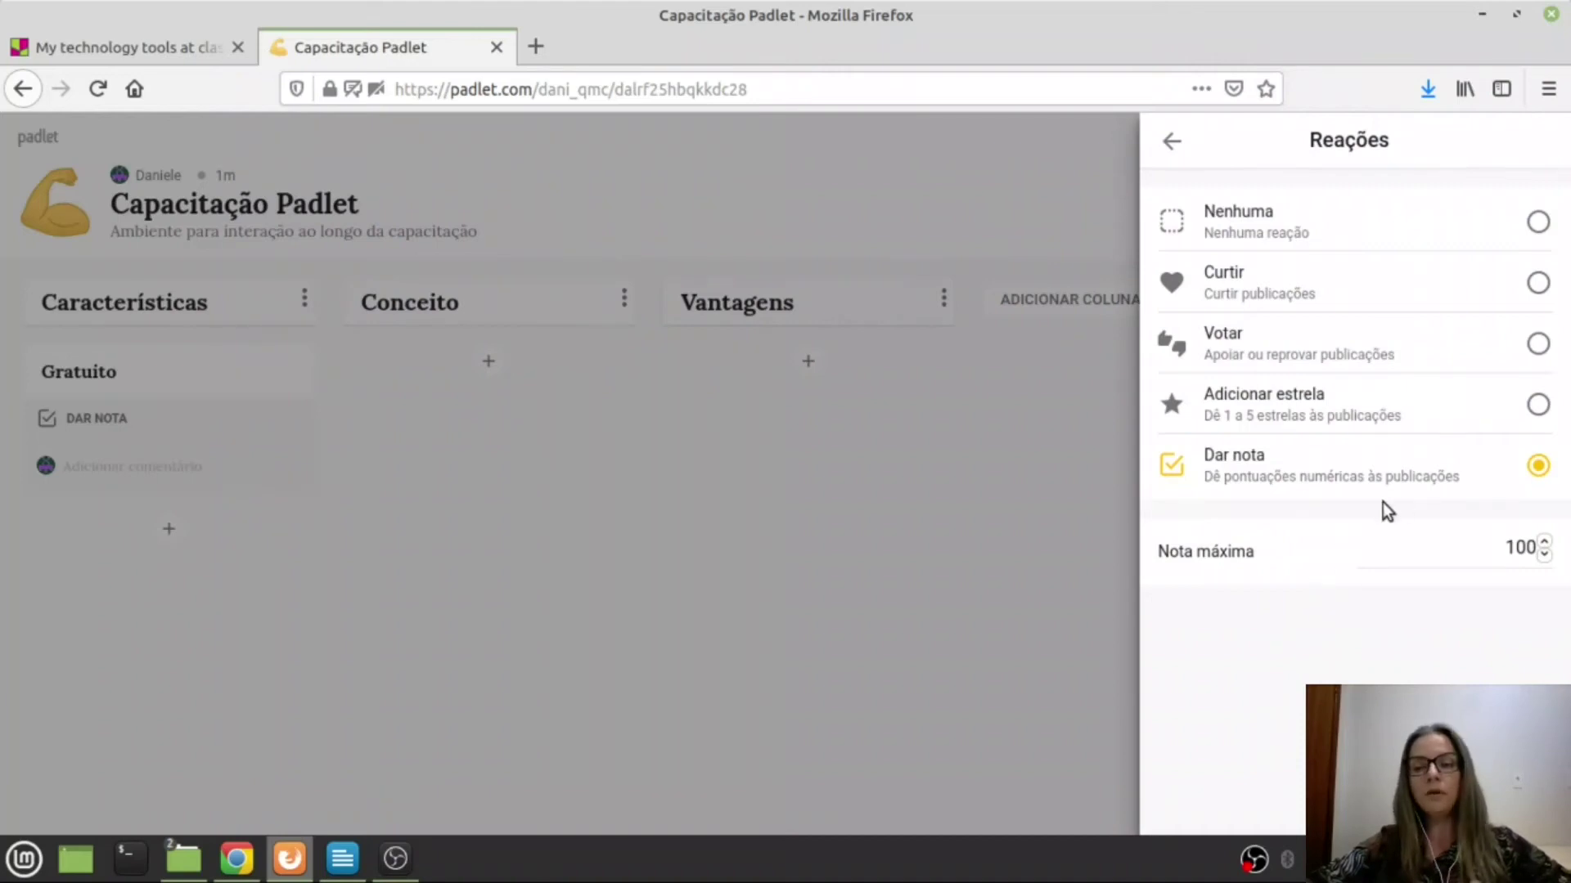
click(1539, 287)
click(1176, 144)
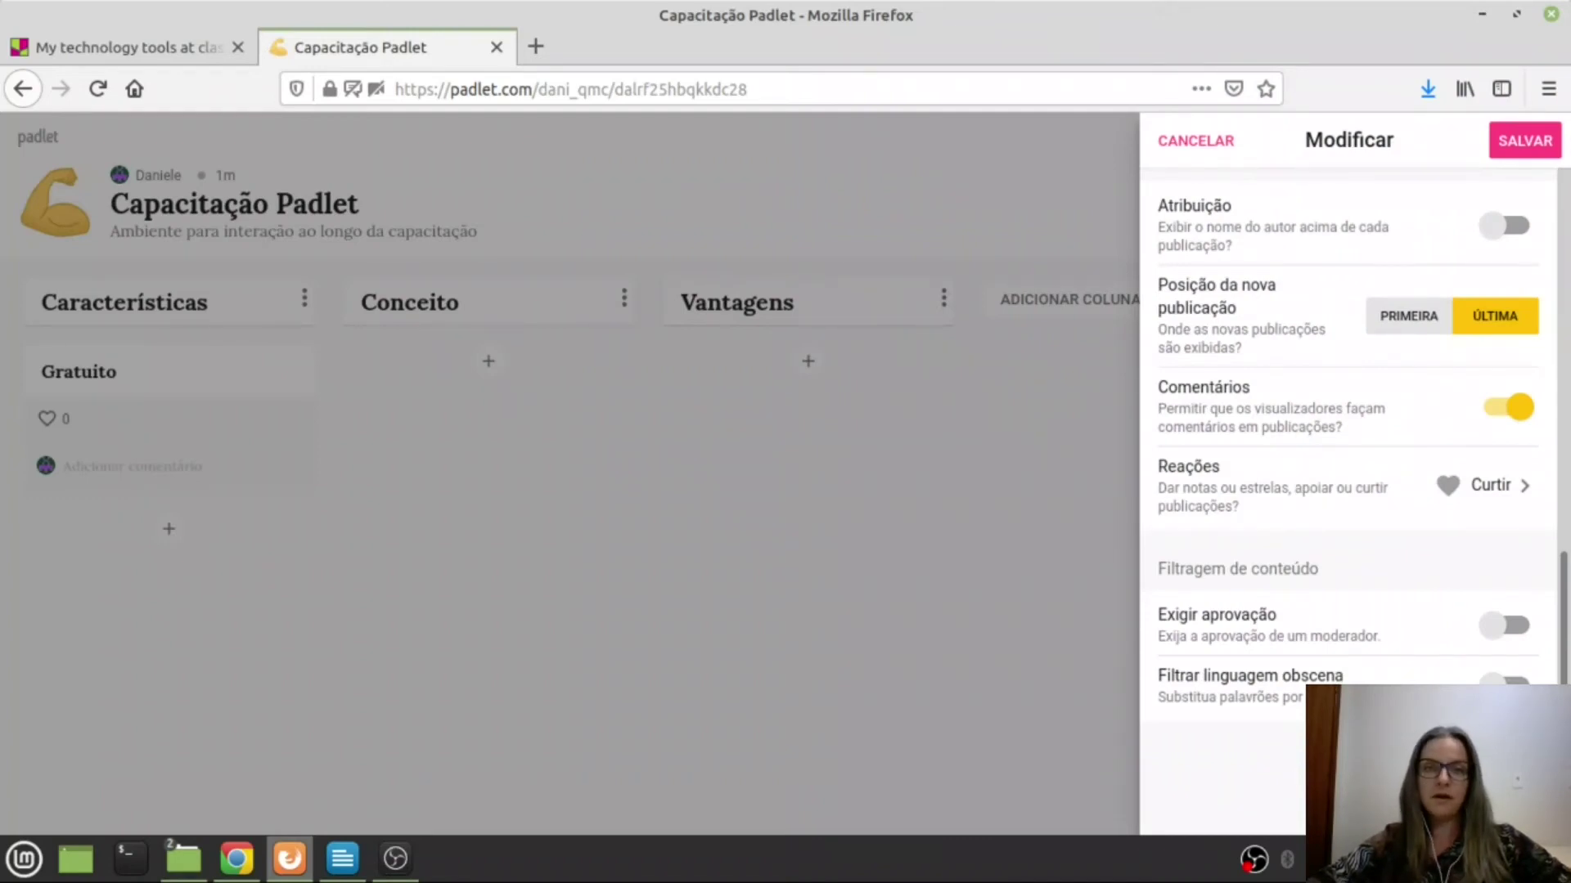
- Turn on the obscene language filter for the padlet
click(1505, 681)
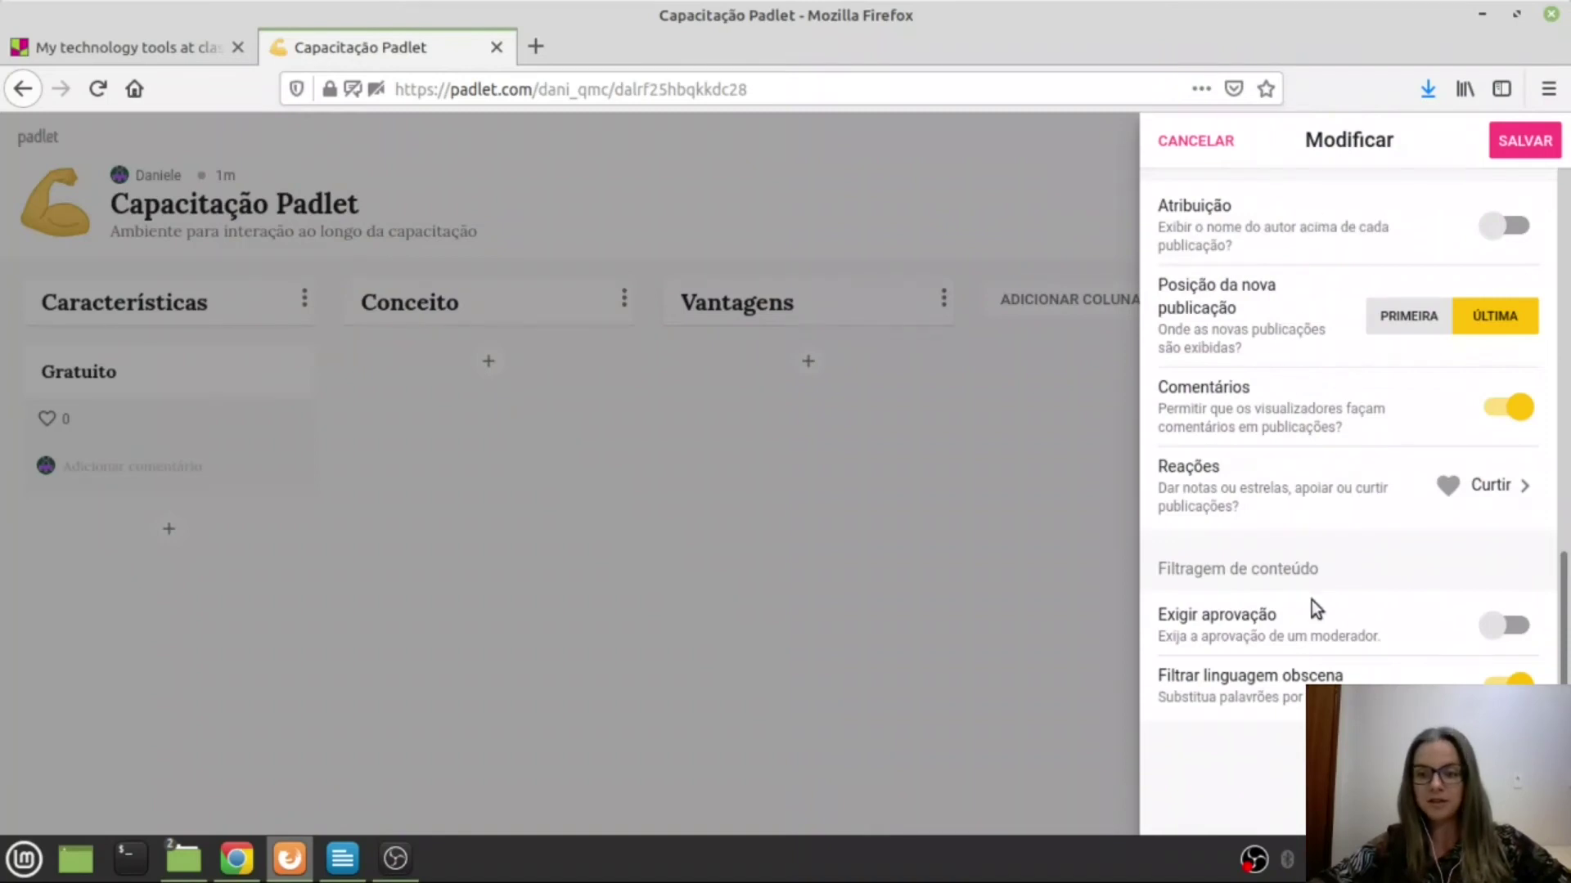
scroll(1312, 604, up, 3)
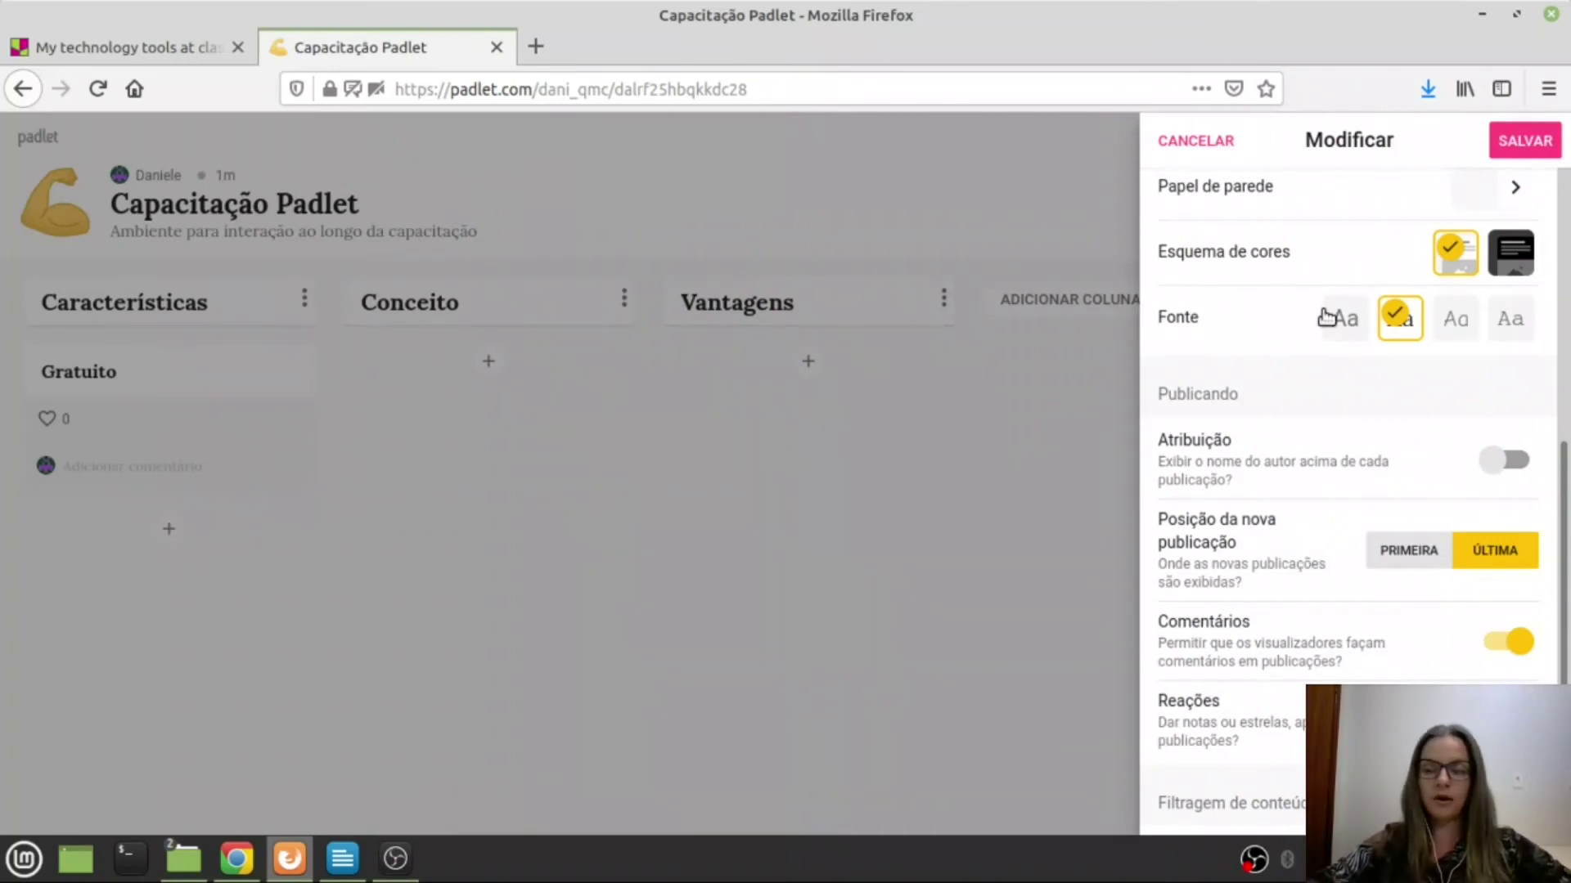
- Save the modified padlet settings and close the settings to return to the board
click(1499, 137)
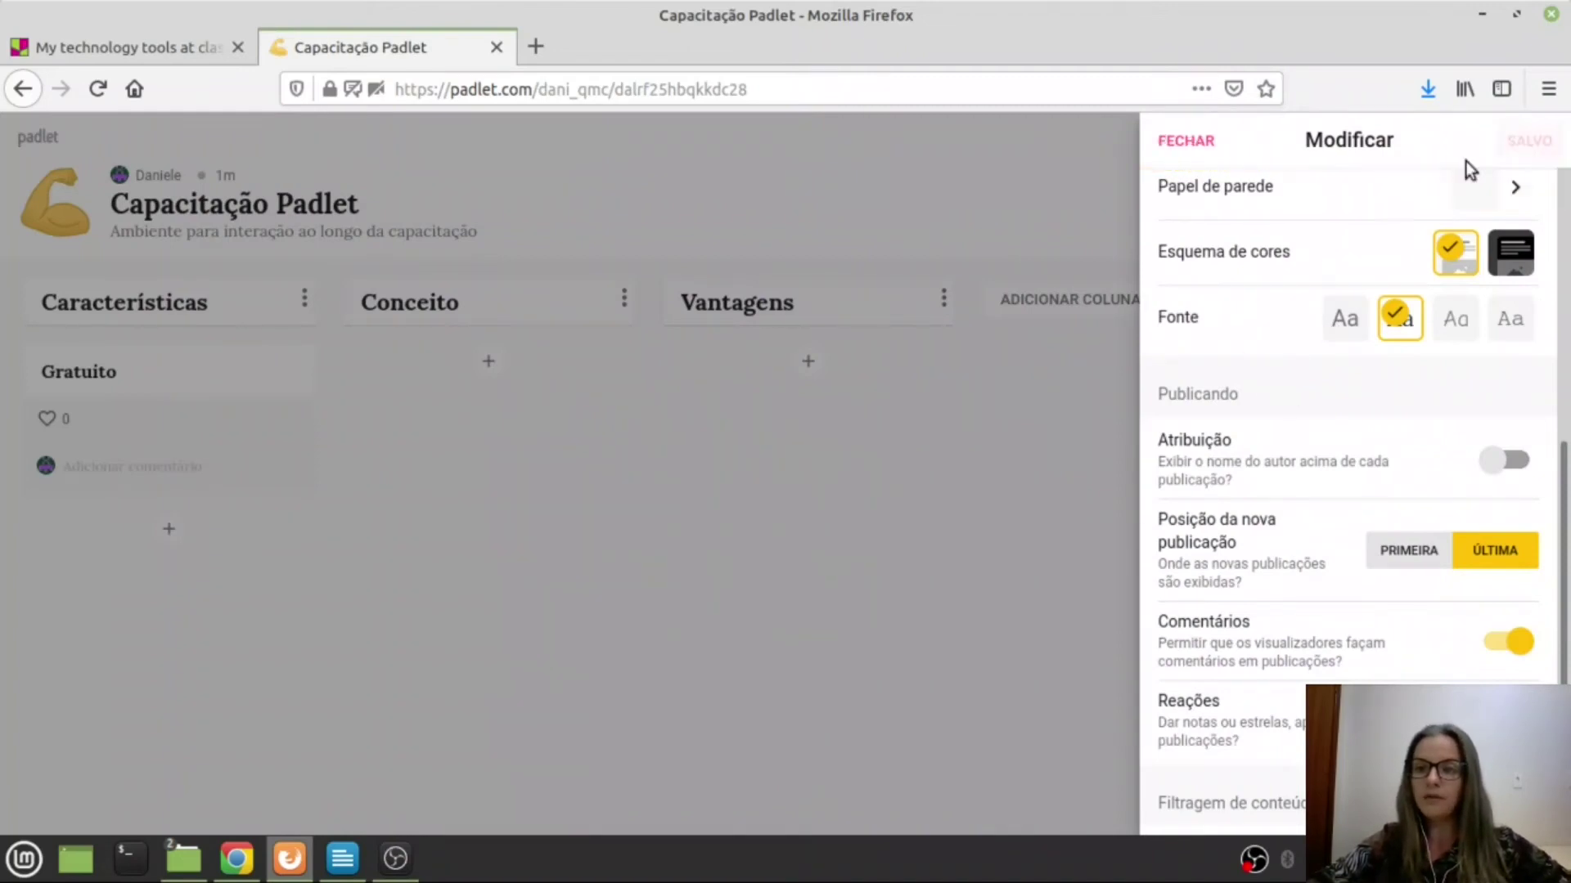
click(1188, 142)
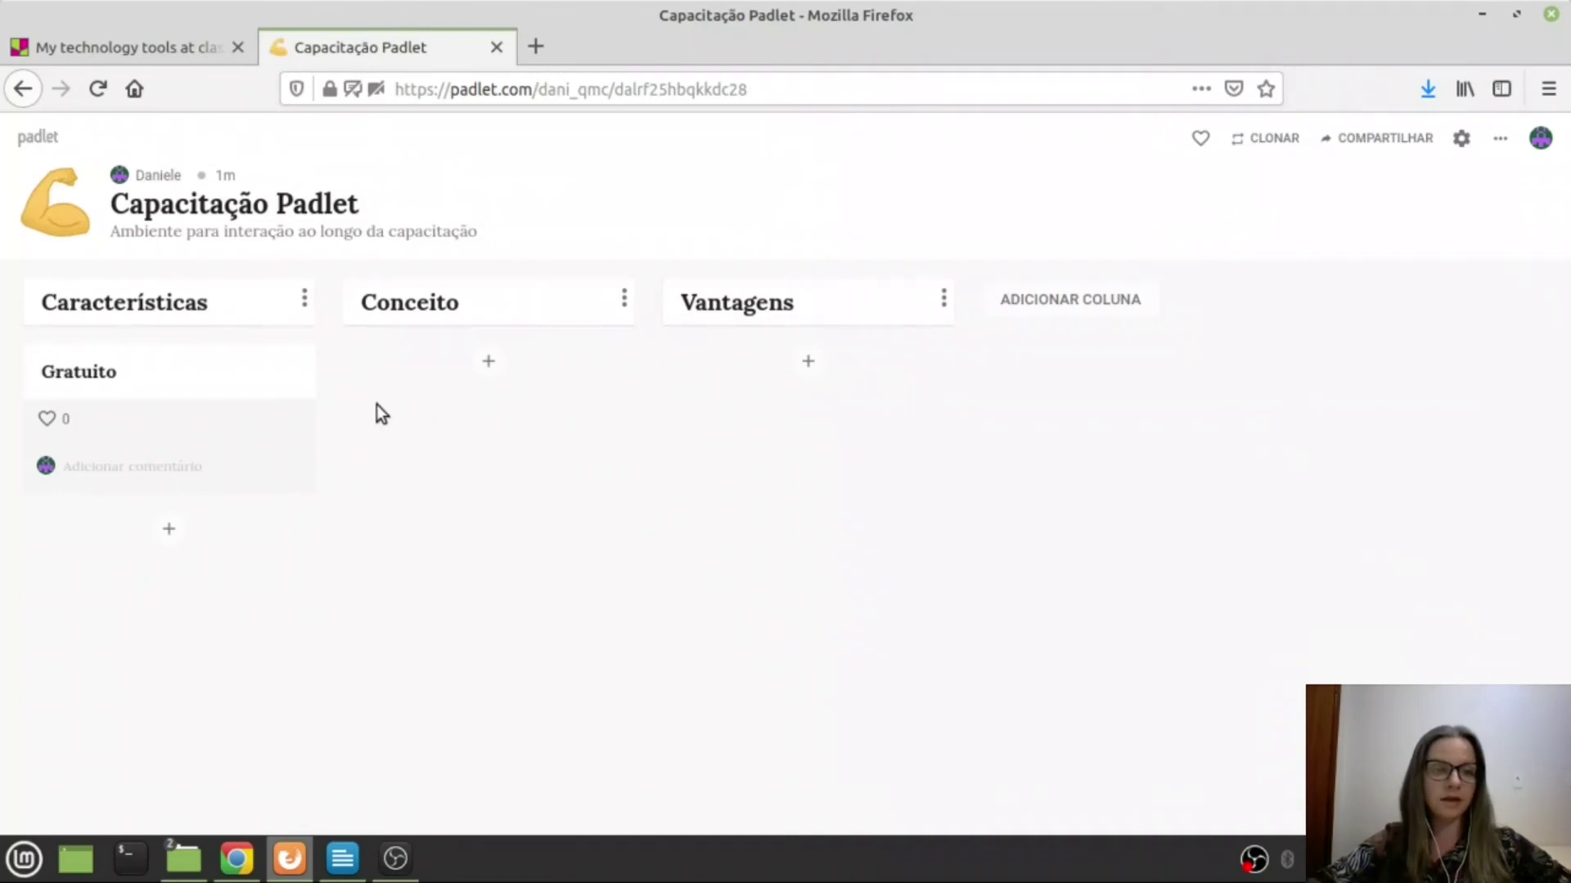
mouse_move(286, 356)
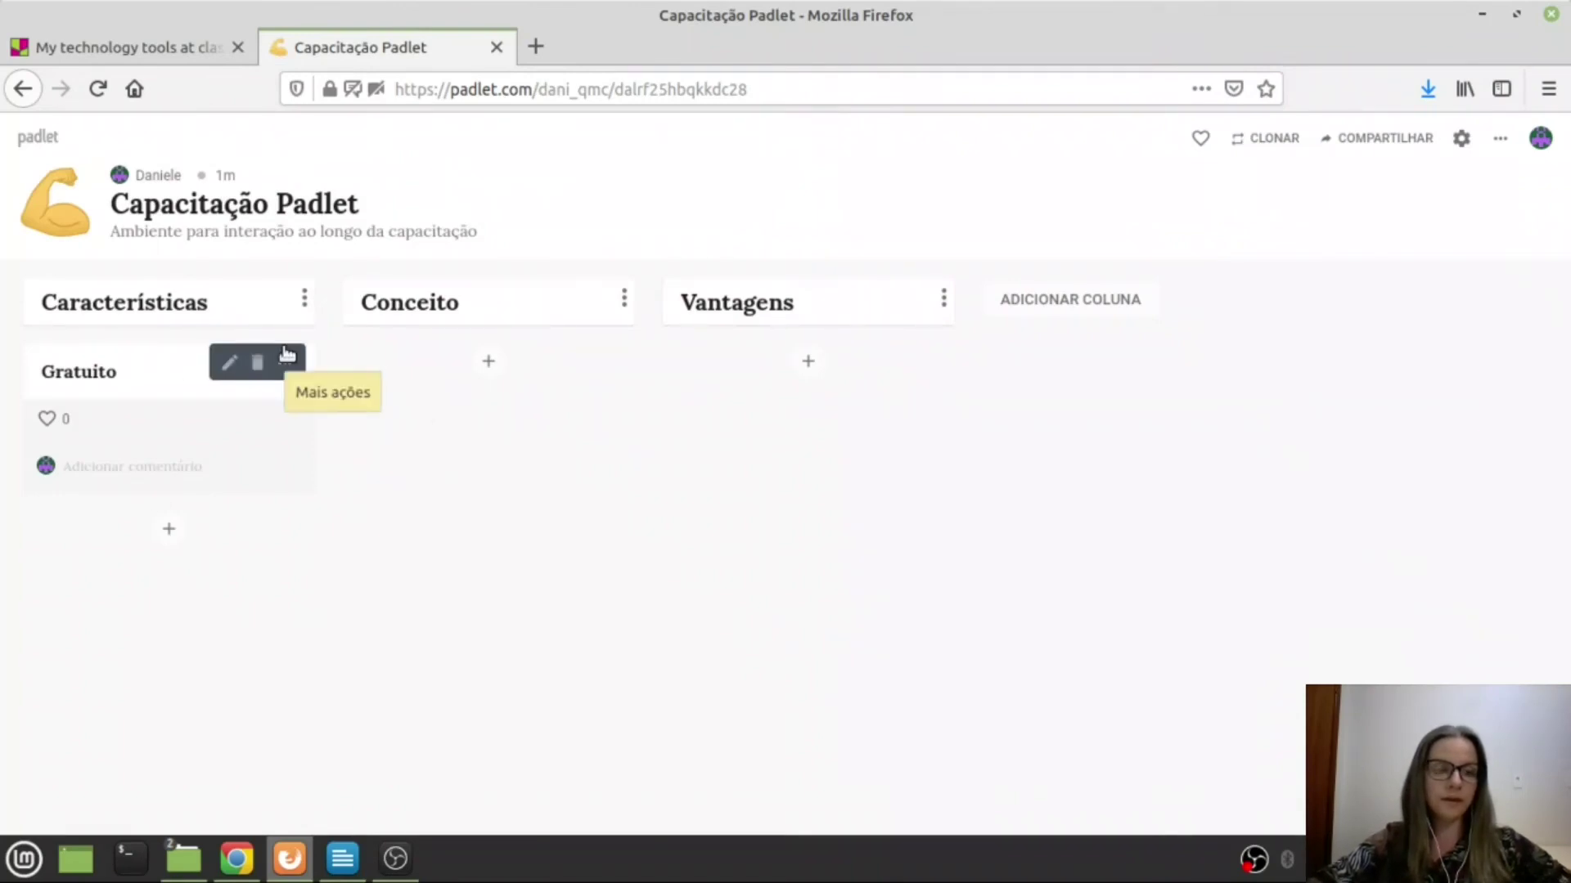
- View the padlet in full-screen mode and return to the normal view
click(1500, 139)
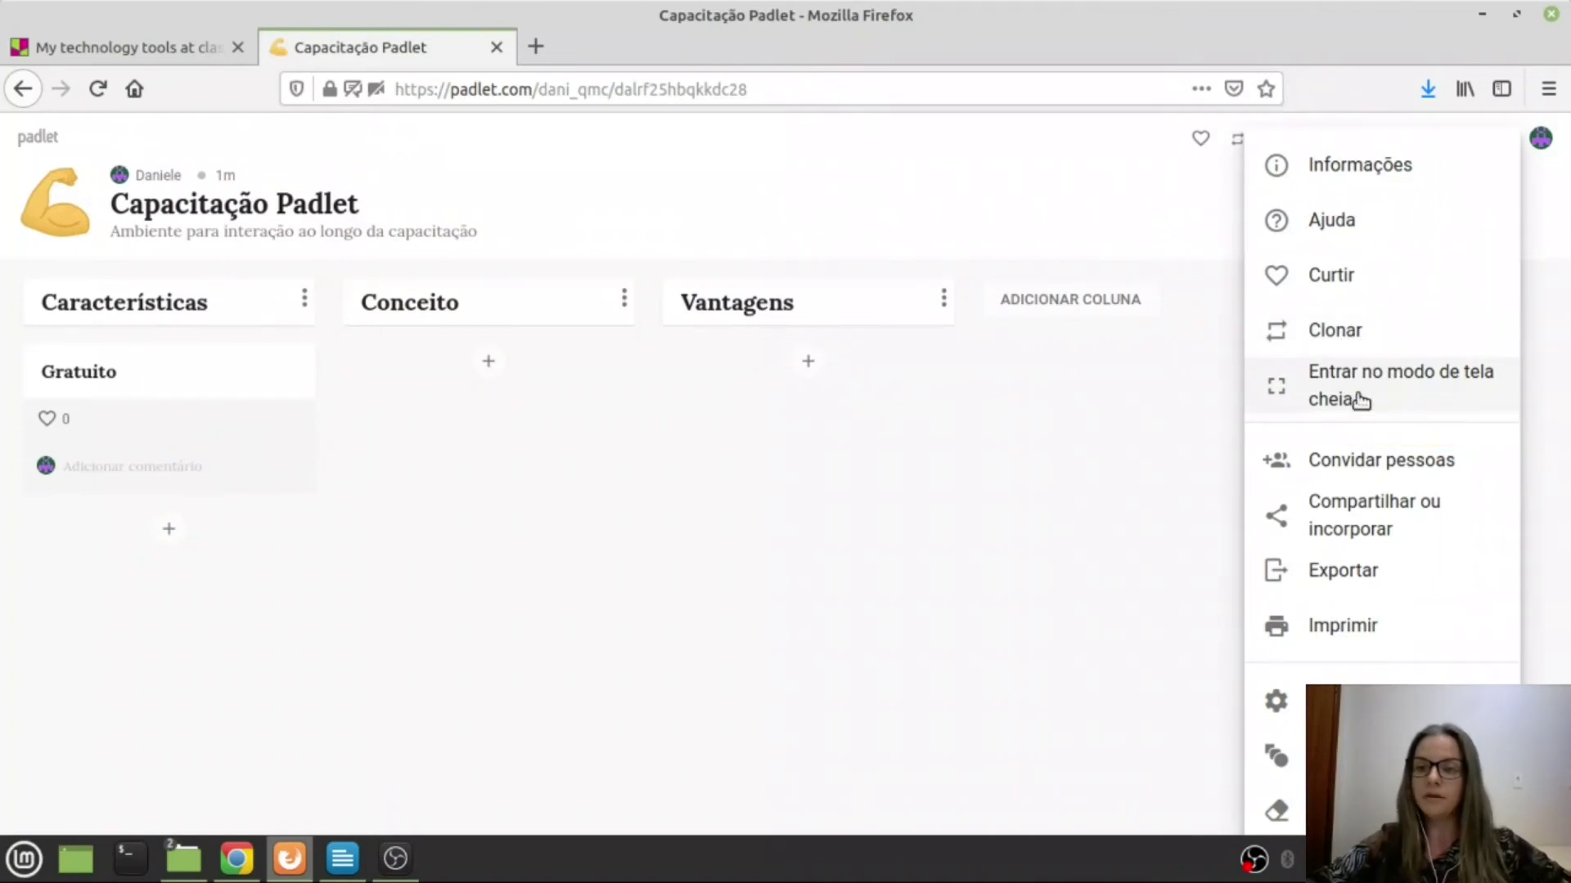
click(1337, 382)
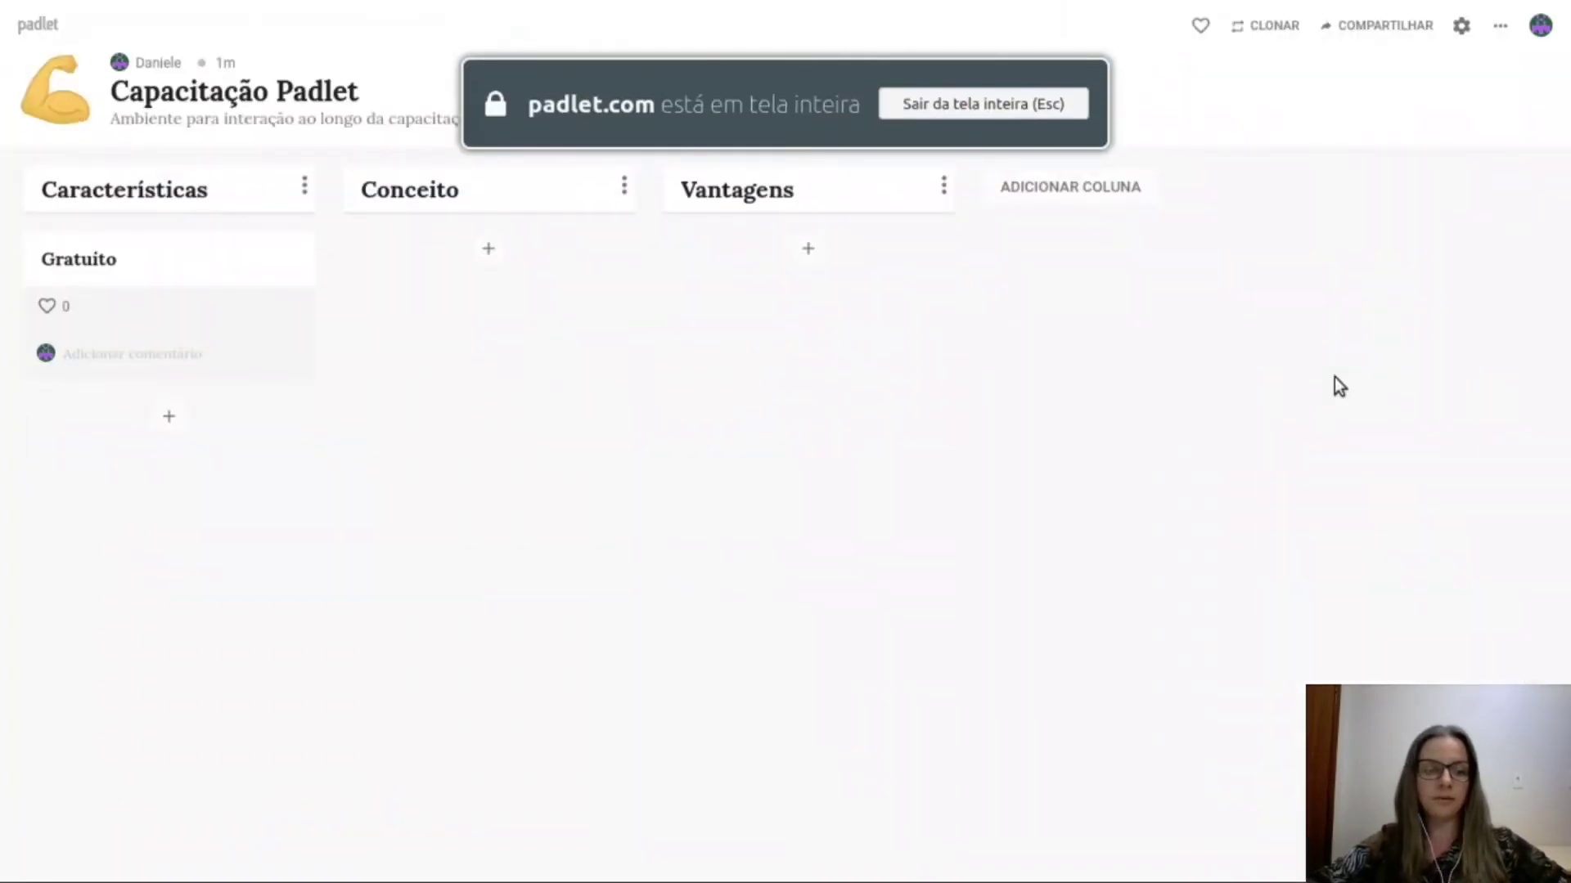
key(Escape)
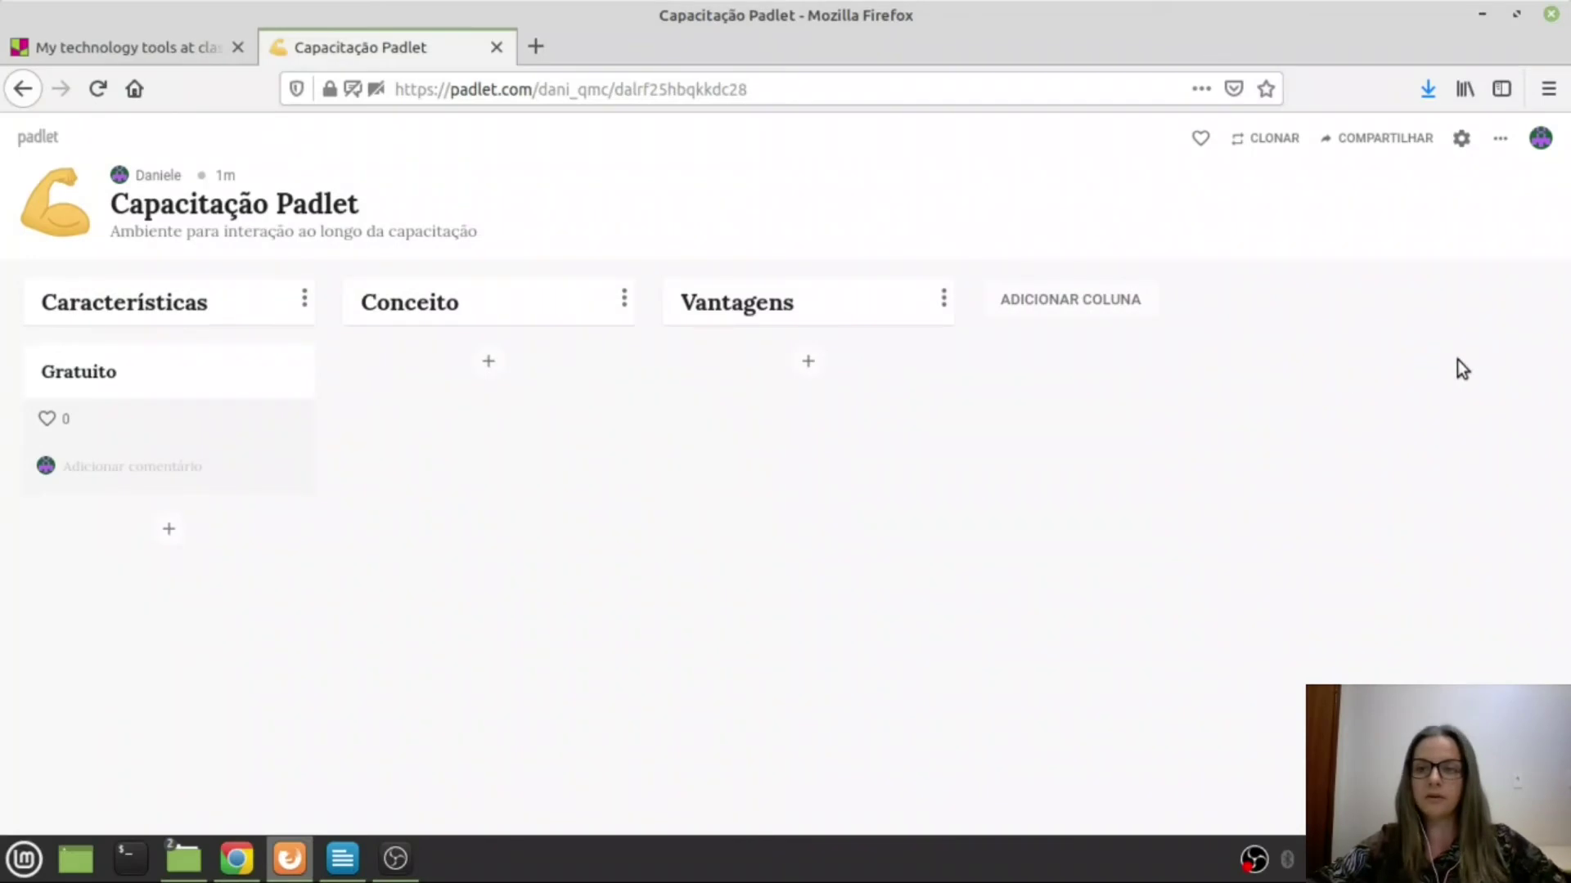
- View the member search for inviting people to the padlet and return to the board without adding anyone
click(1500, 138)
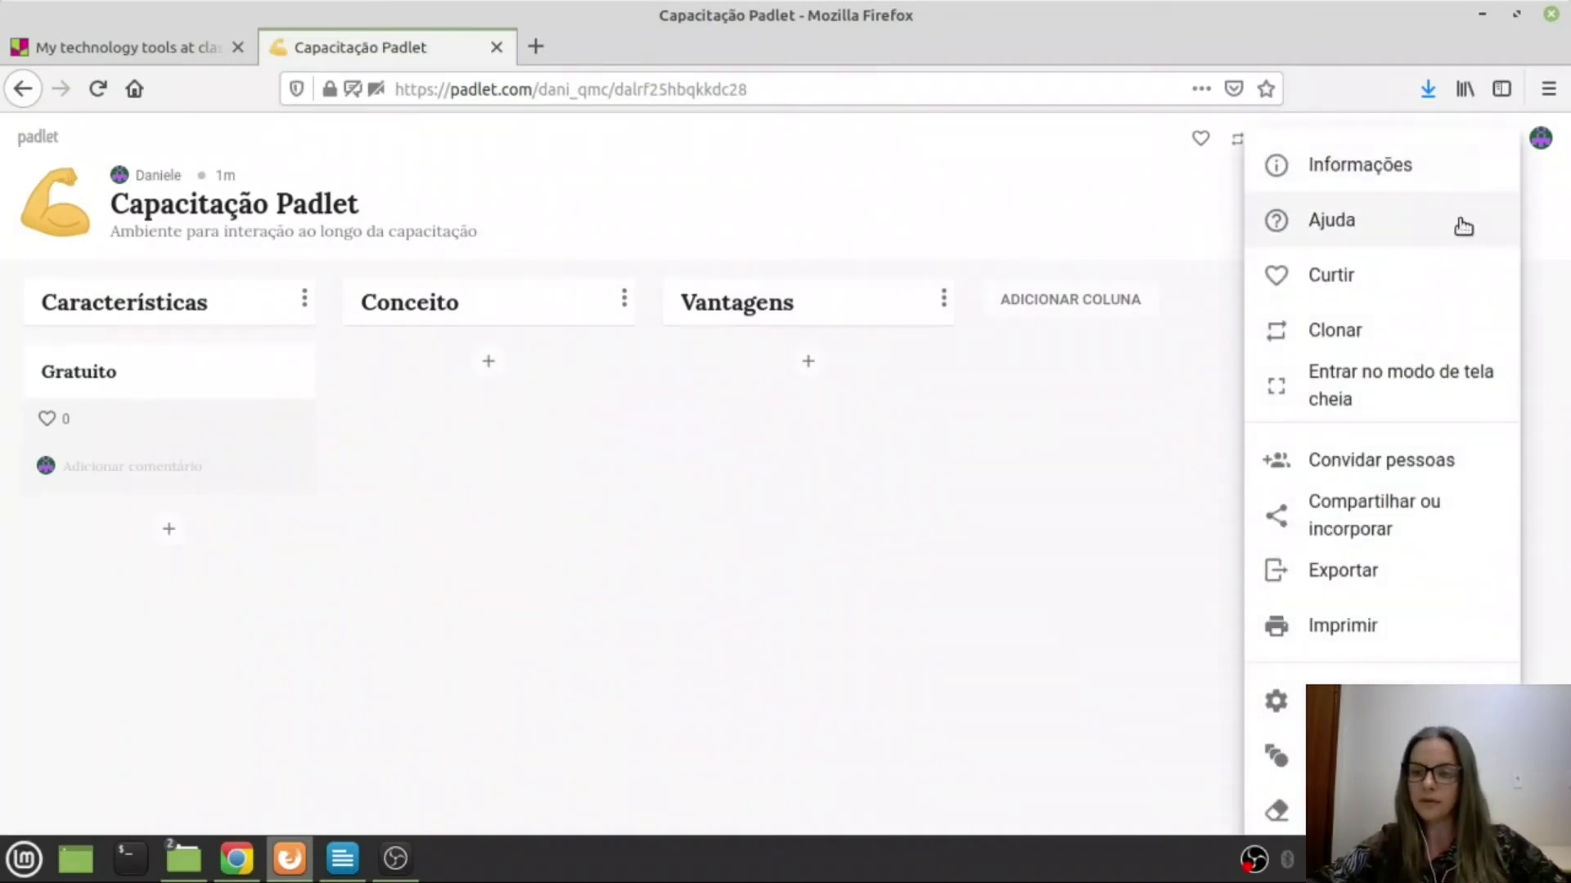
click(1389, 459)
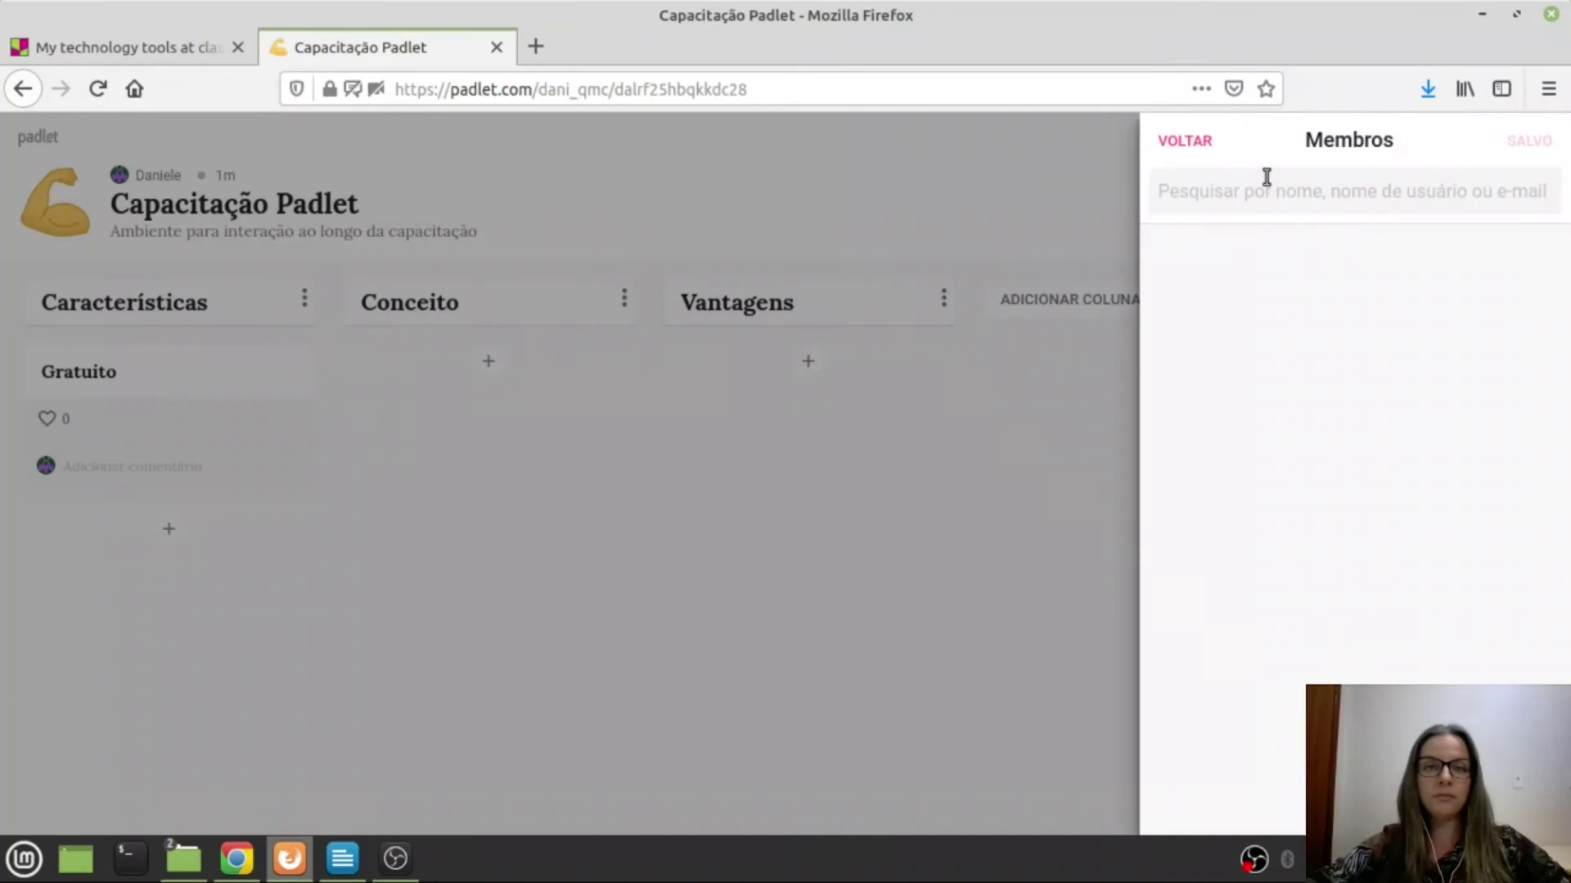
click(1195, 145)
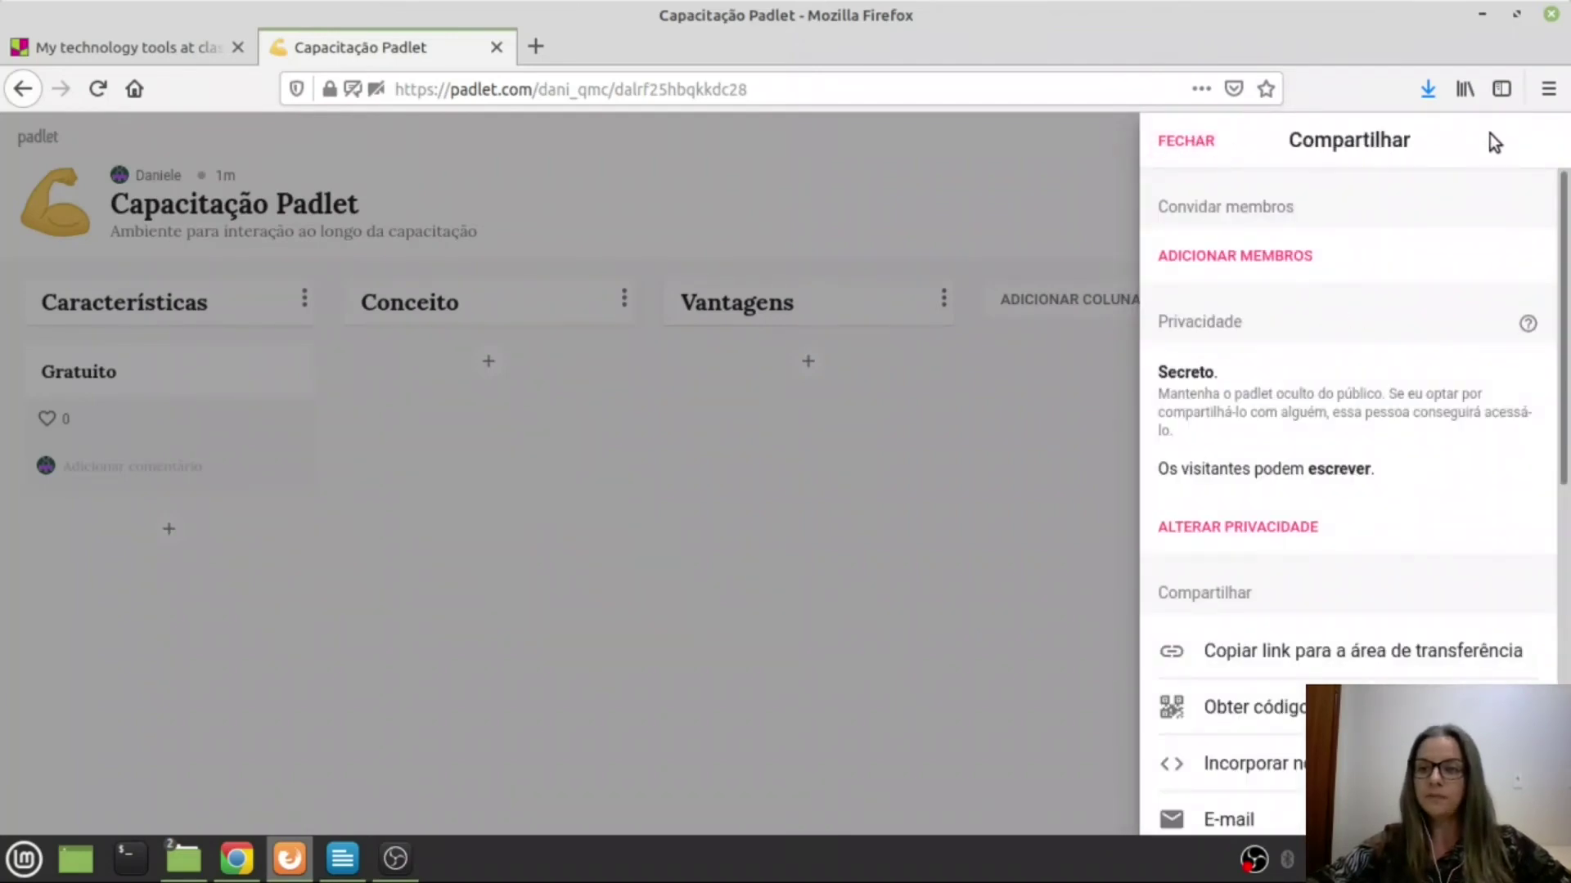
click(1190, 146)
- Open the padlet's share and embed options and check where members are added
click(1490, 143)
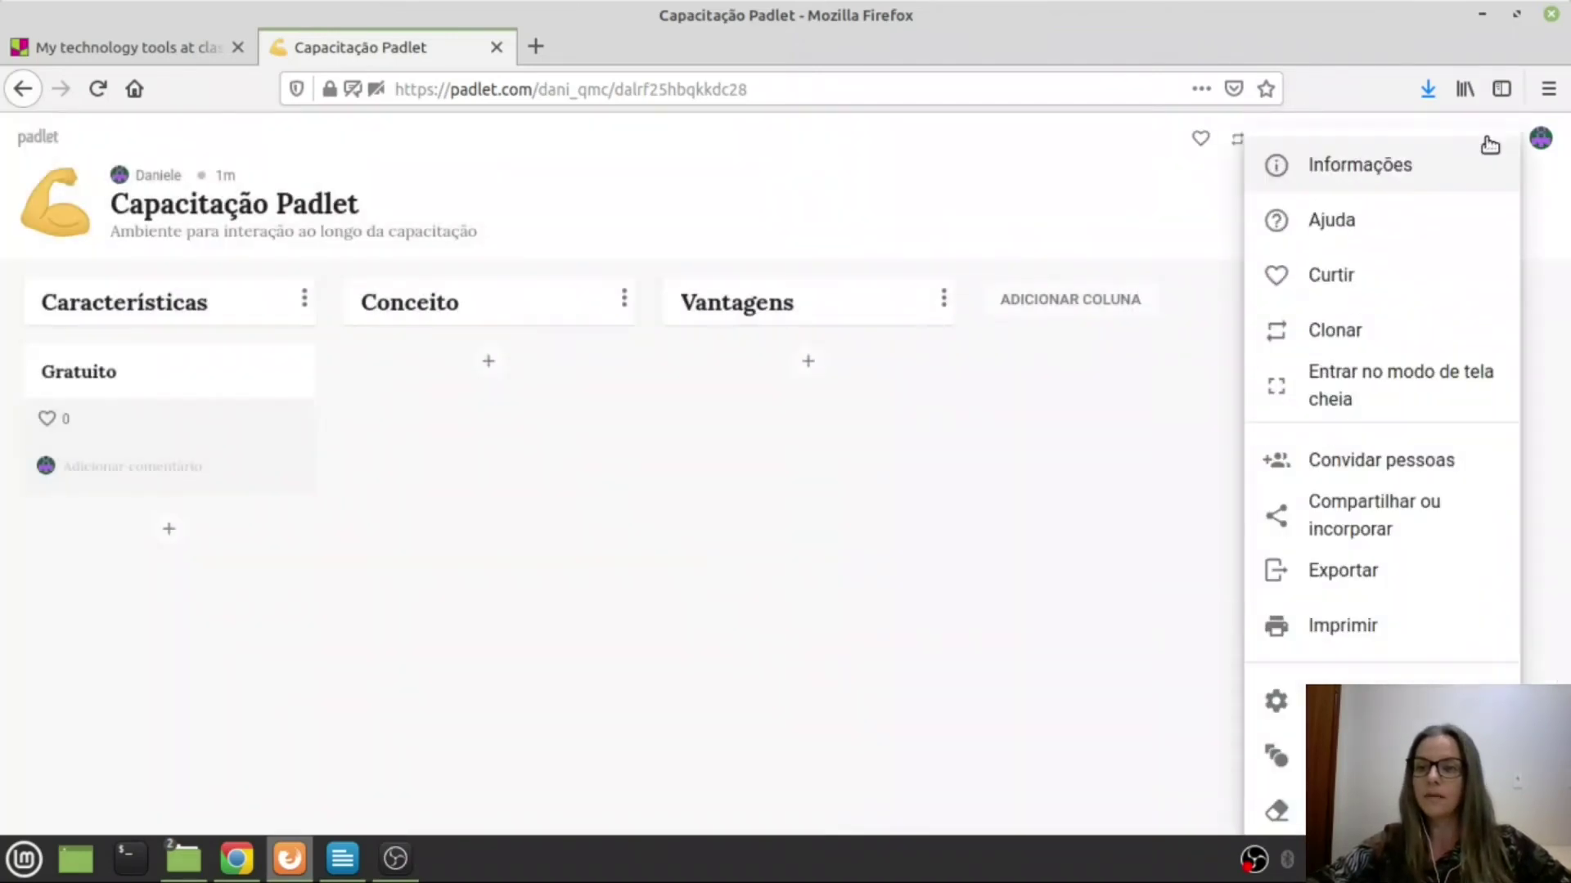
click(1356, 507)
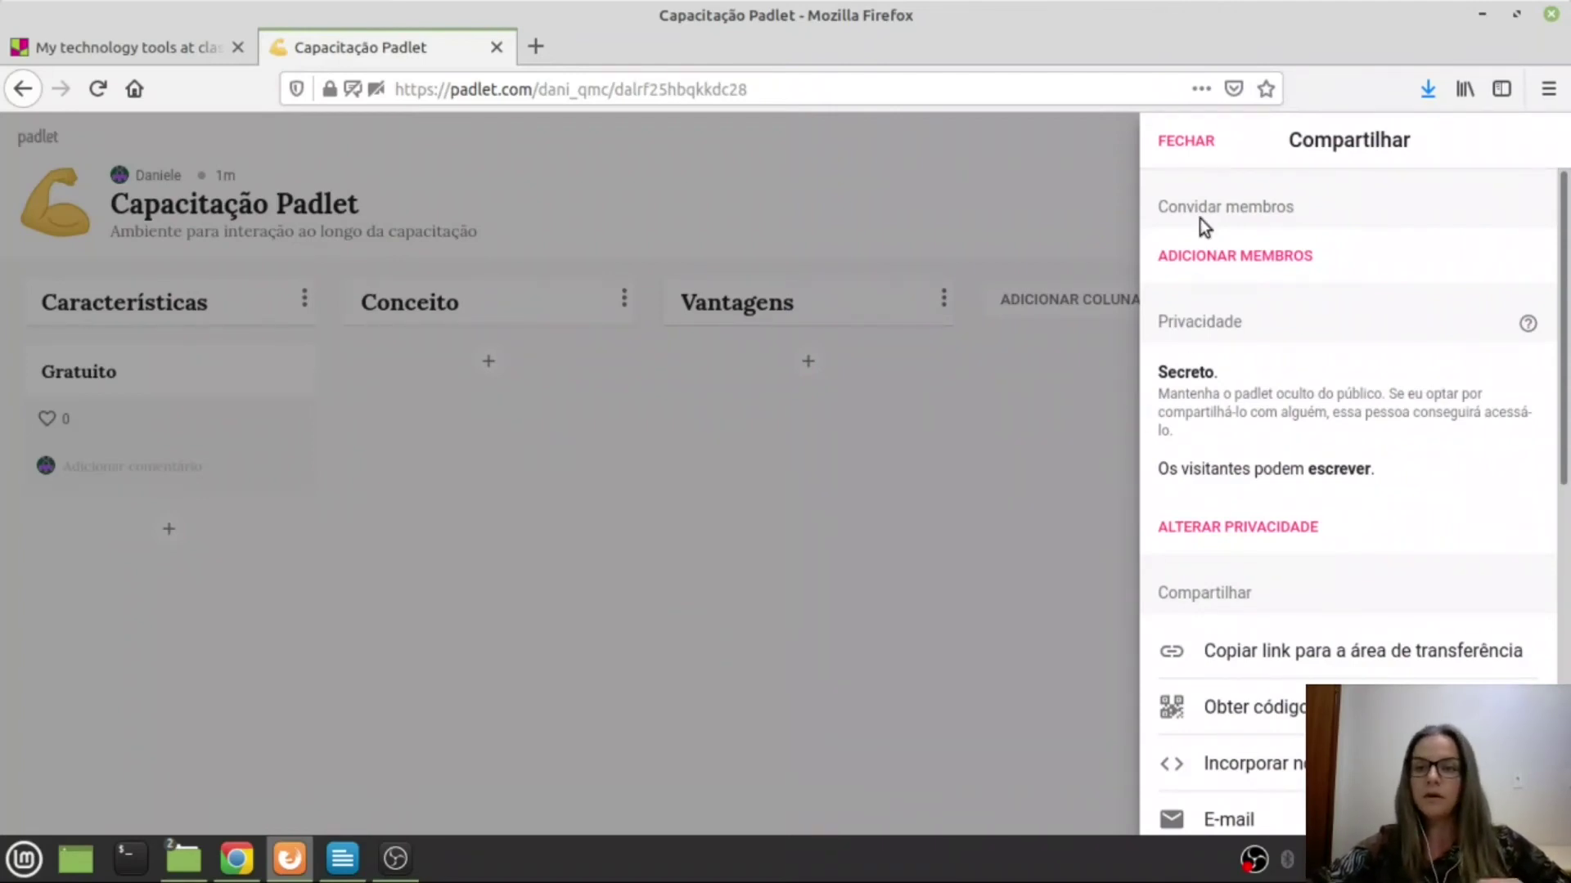
click(1227, 261)
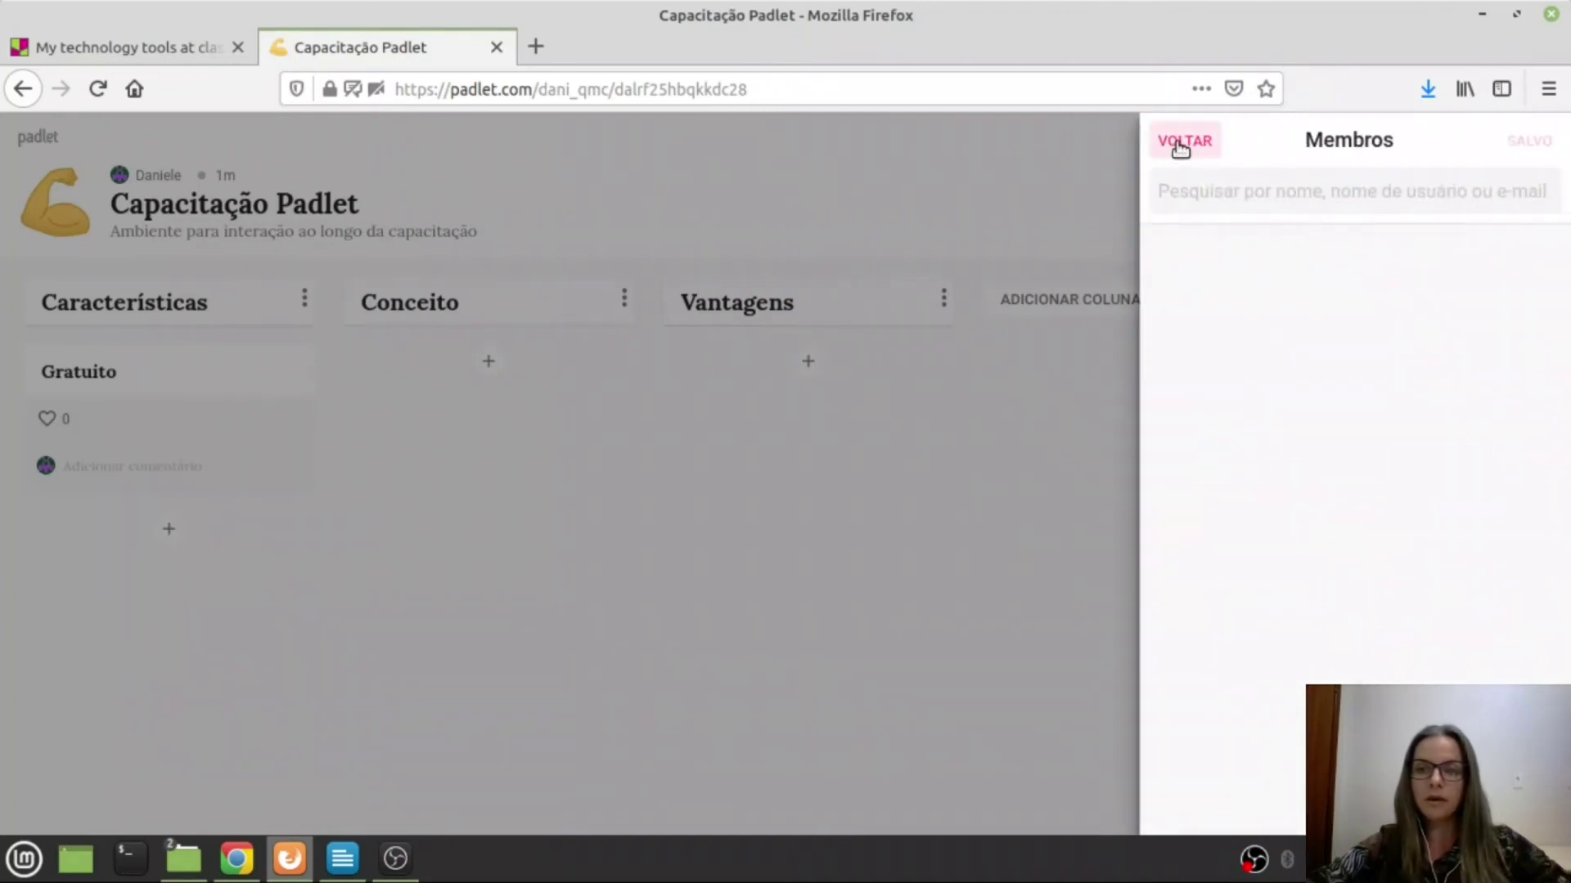
click(1181, 145)
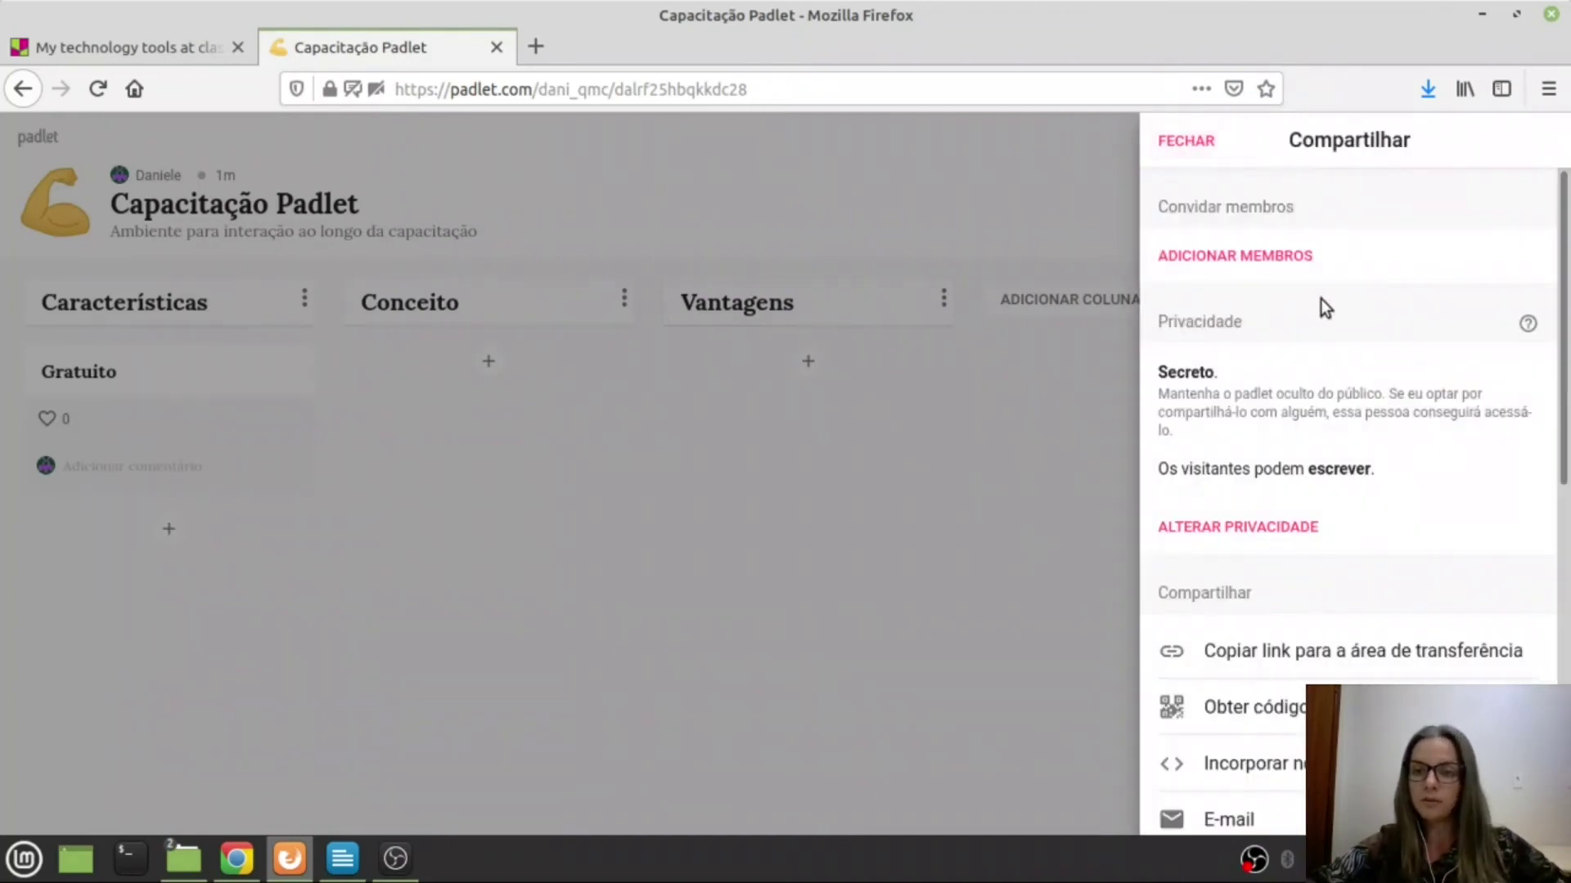
- Change the padlet's privacy to Senha with an access password, keep visitors at Pode escrever after trying Pode ler, and save
click(1241, 527)
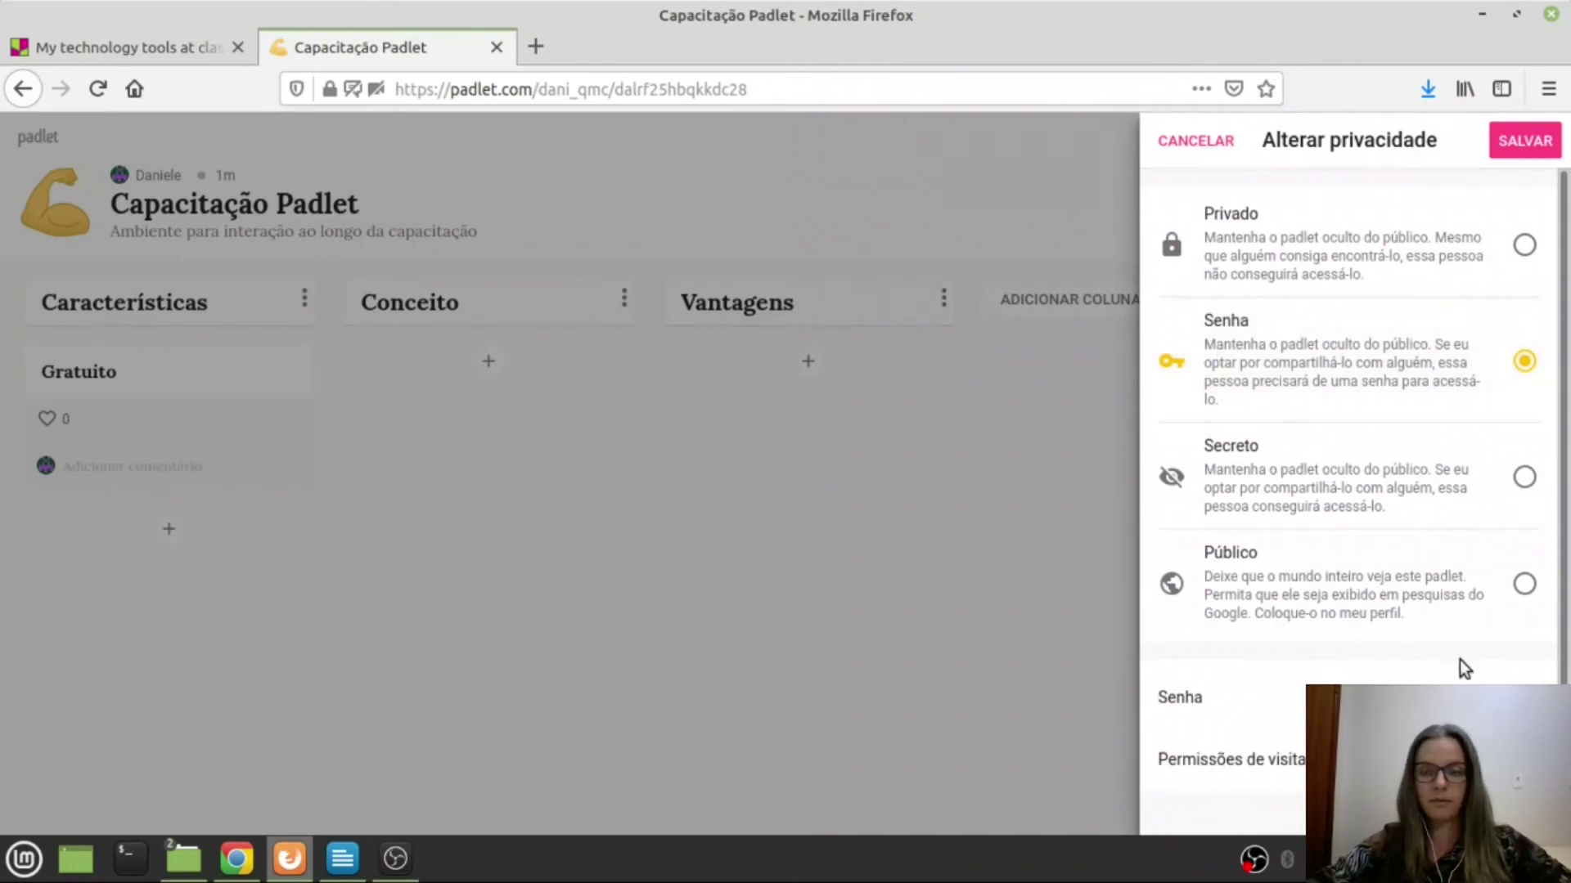
click(1472, 760)
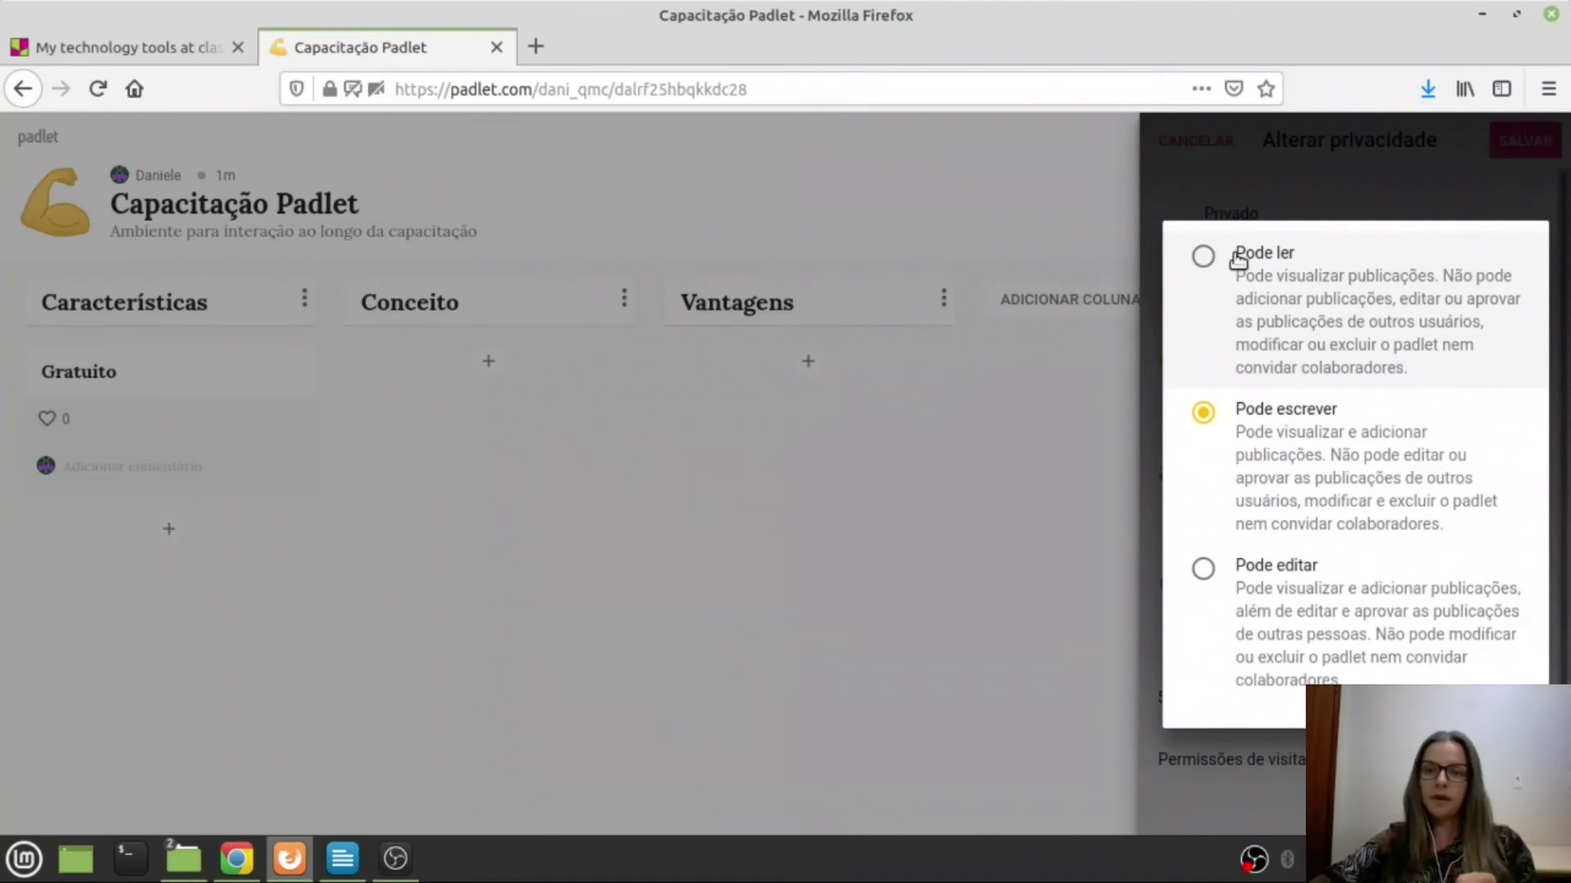
click(1203, 259)
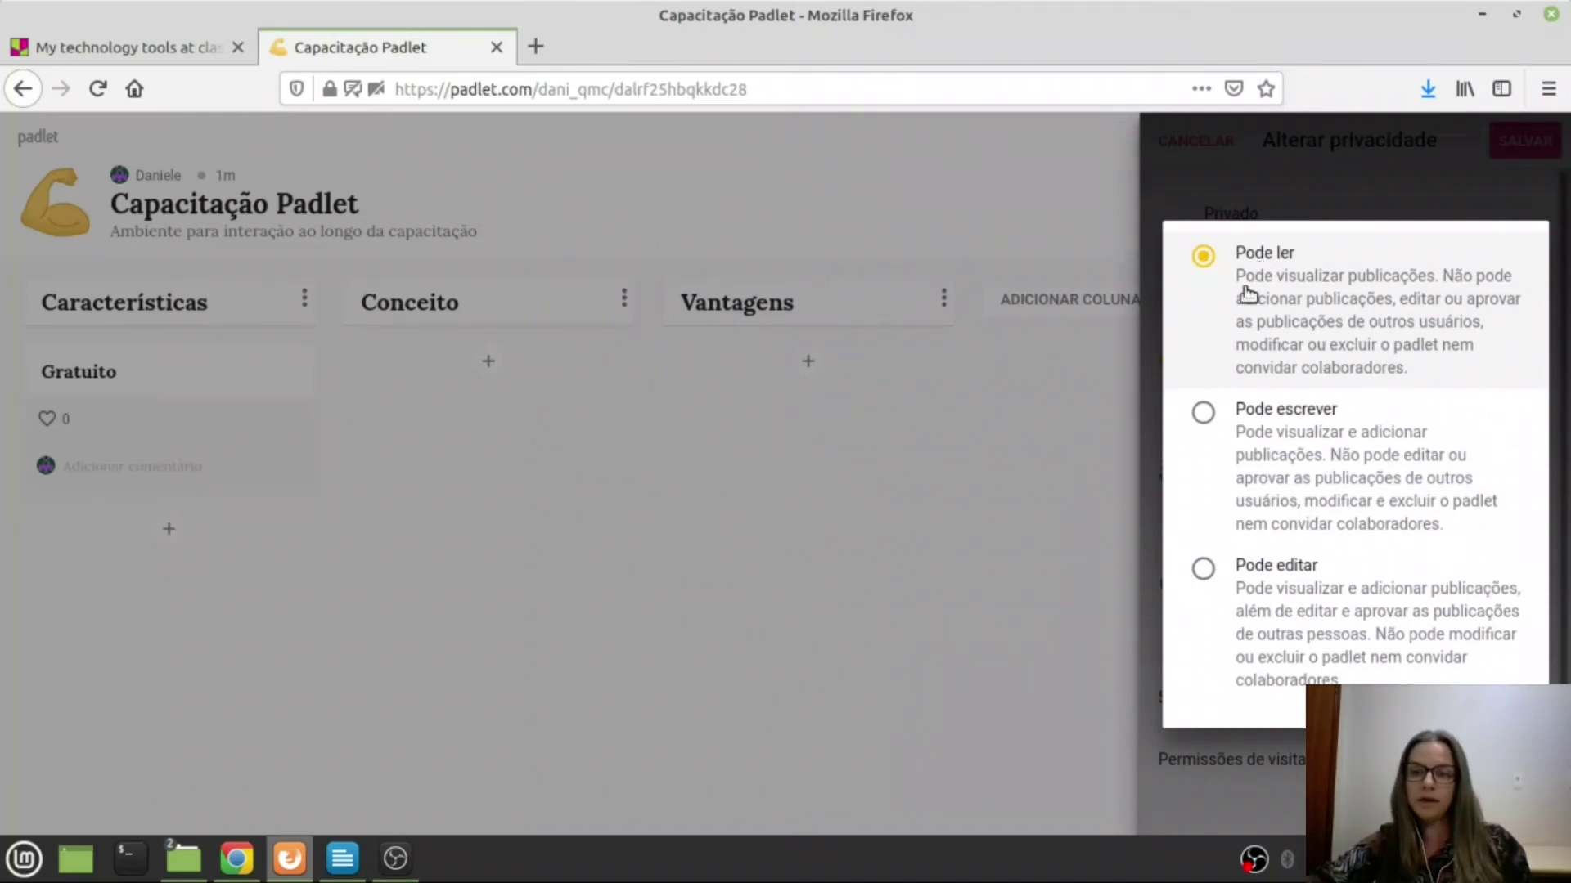
click(1202, 412)
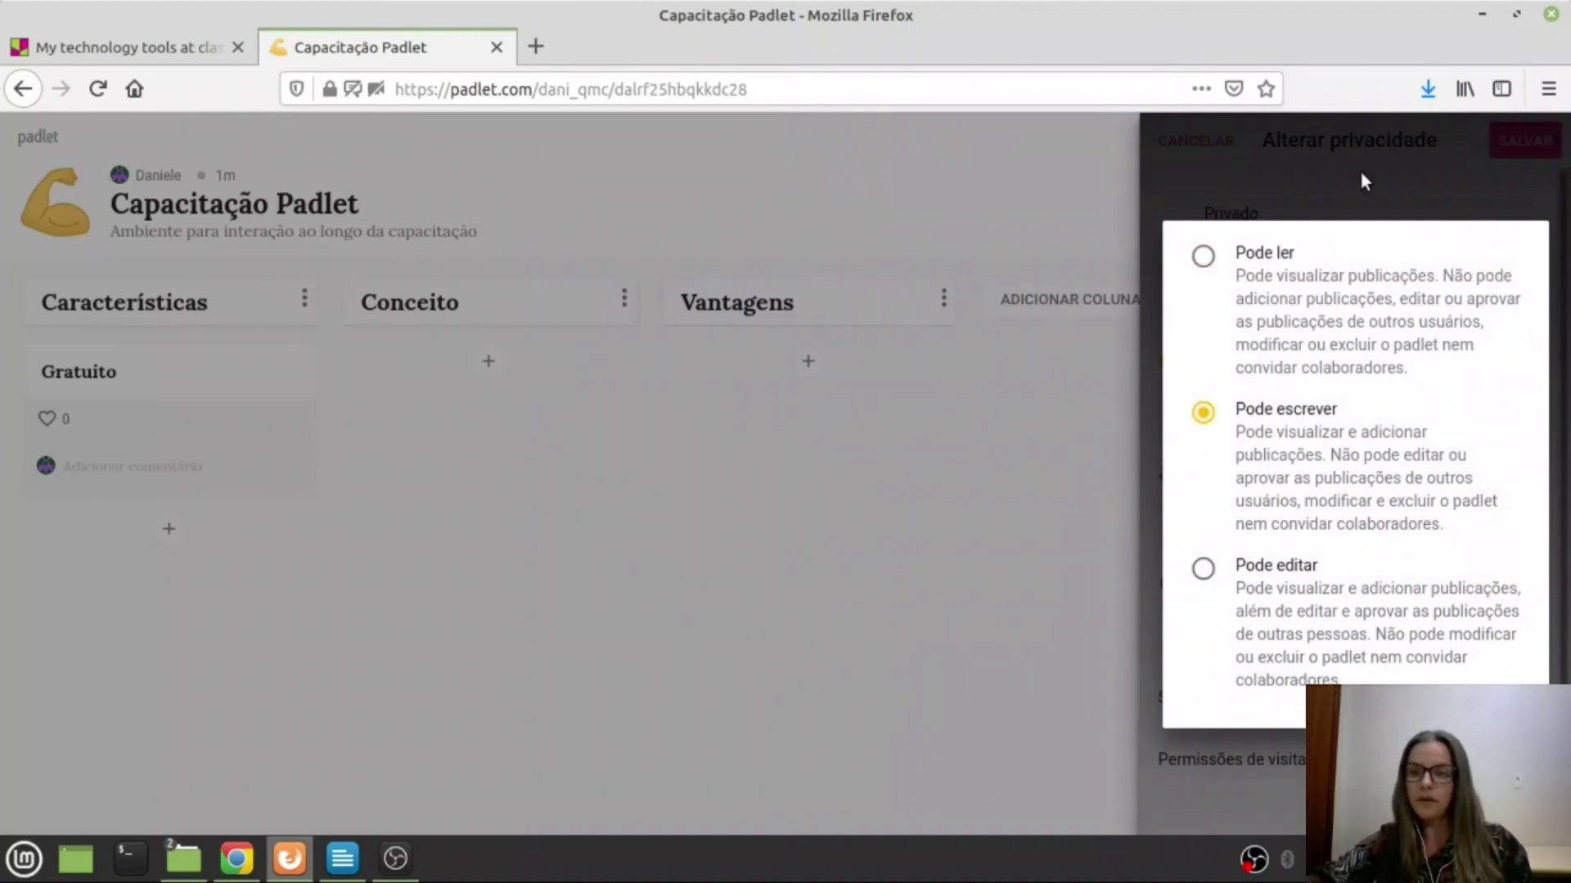
click(1410, 765)
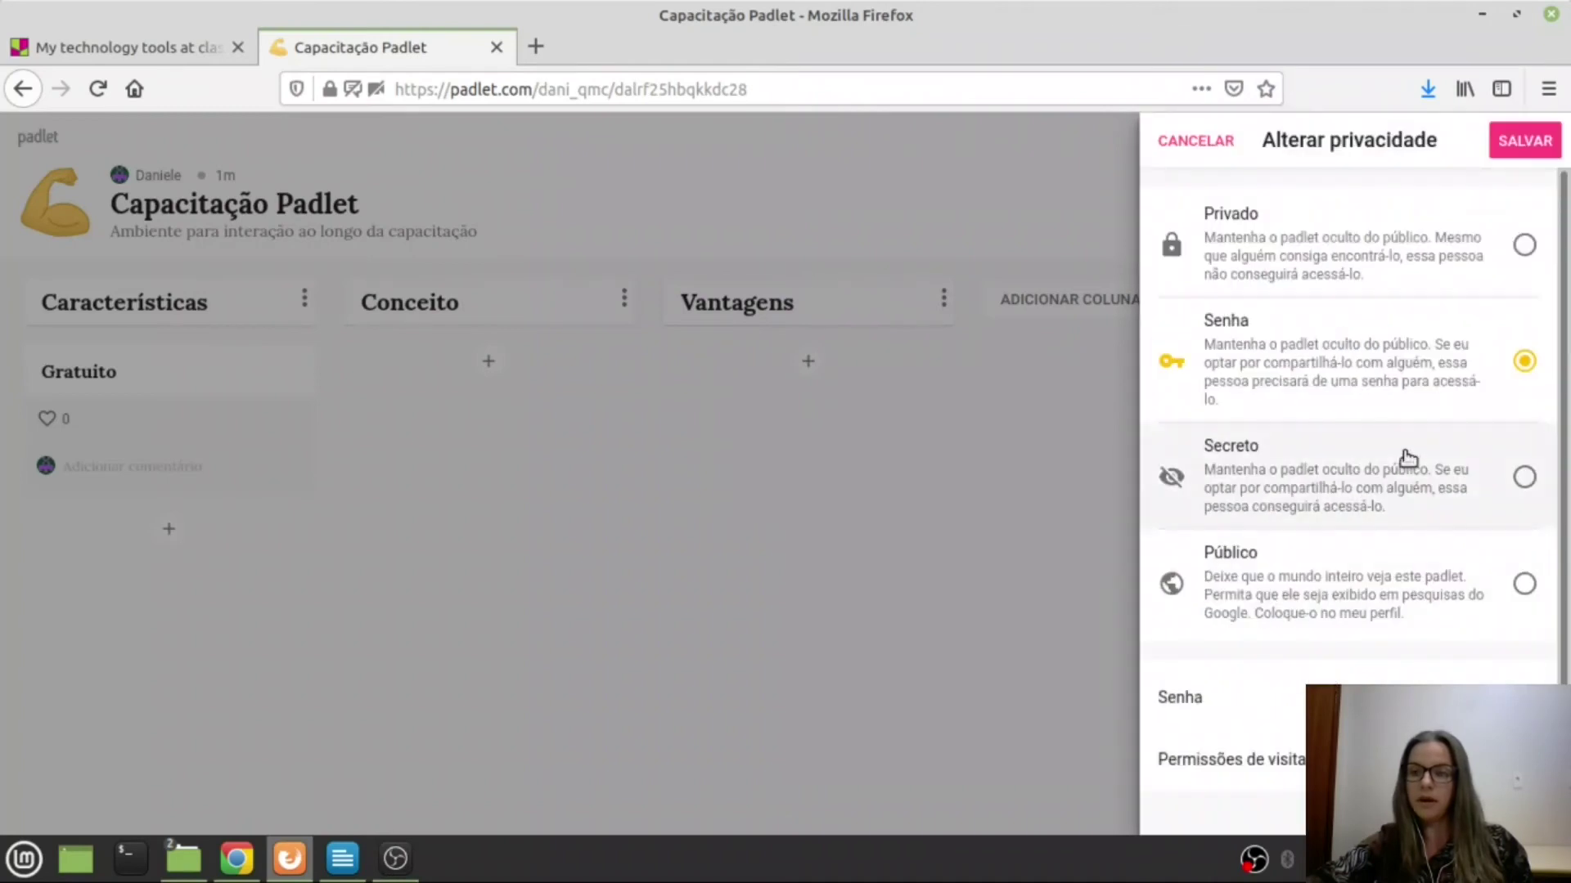
scroll(1336, 374, down, 2)
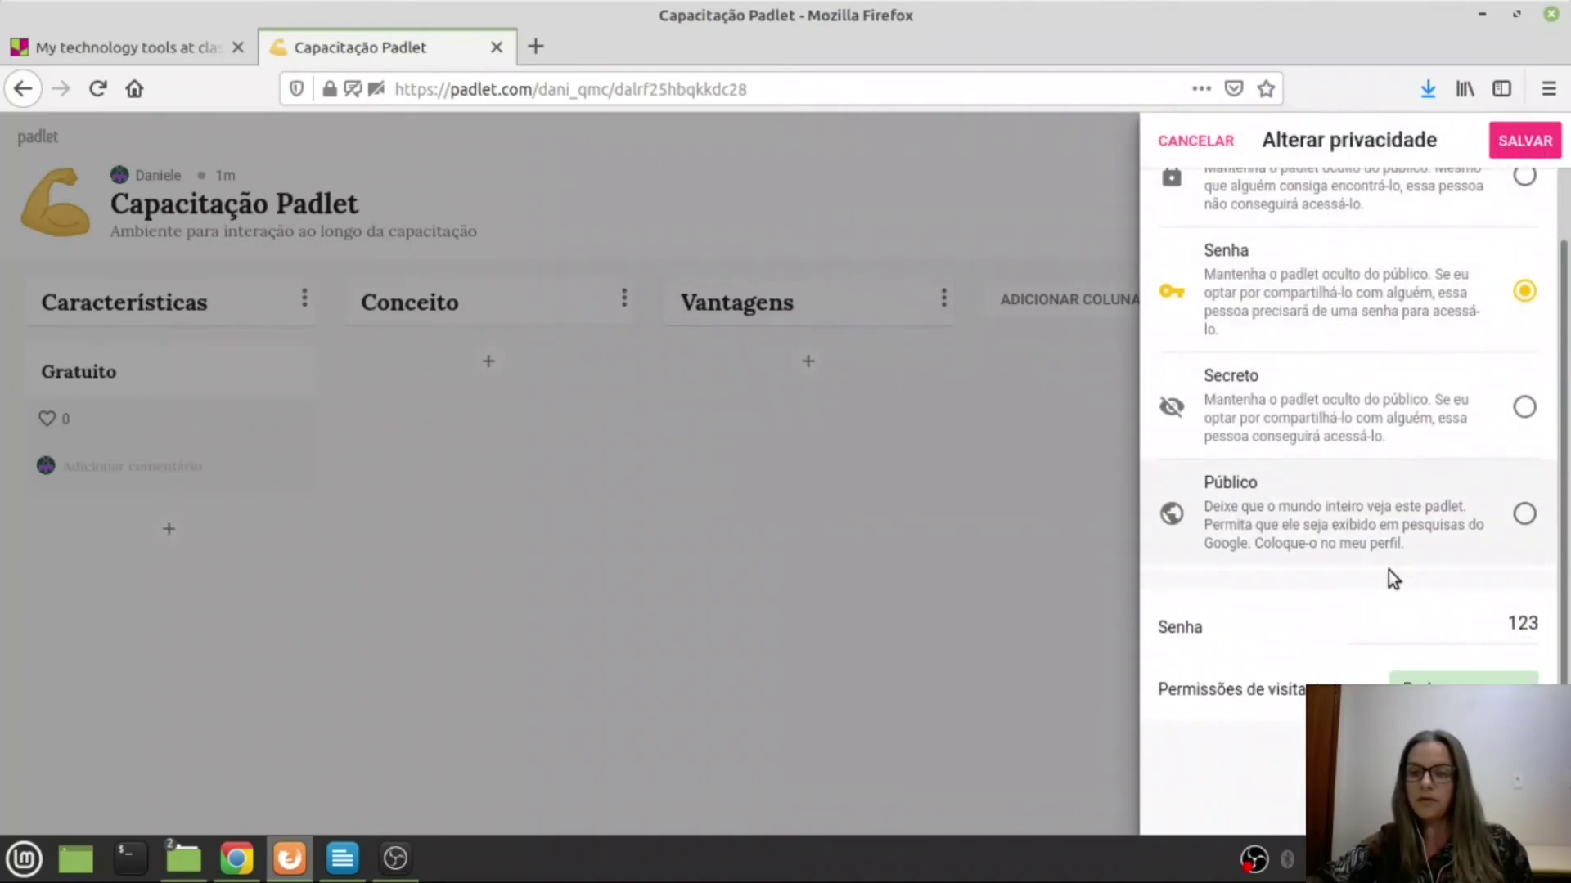
scroll(1389, 572, up, 2)
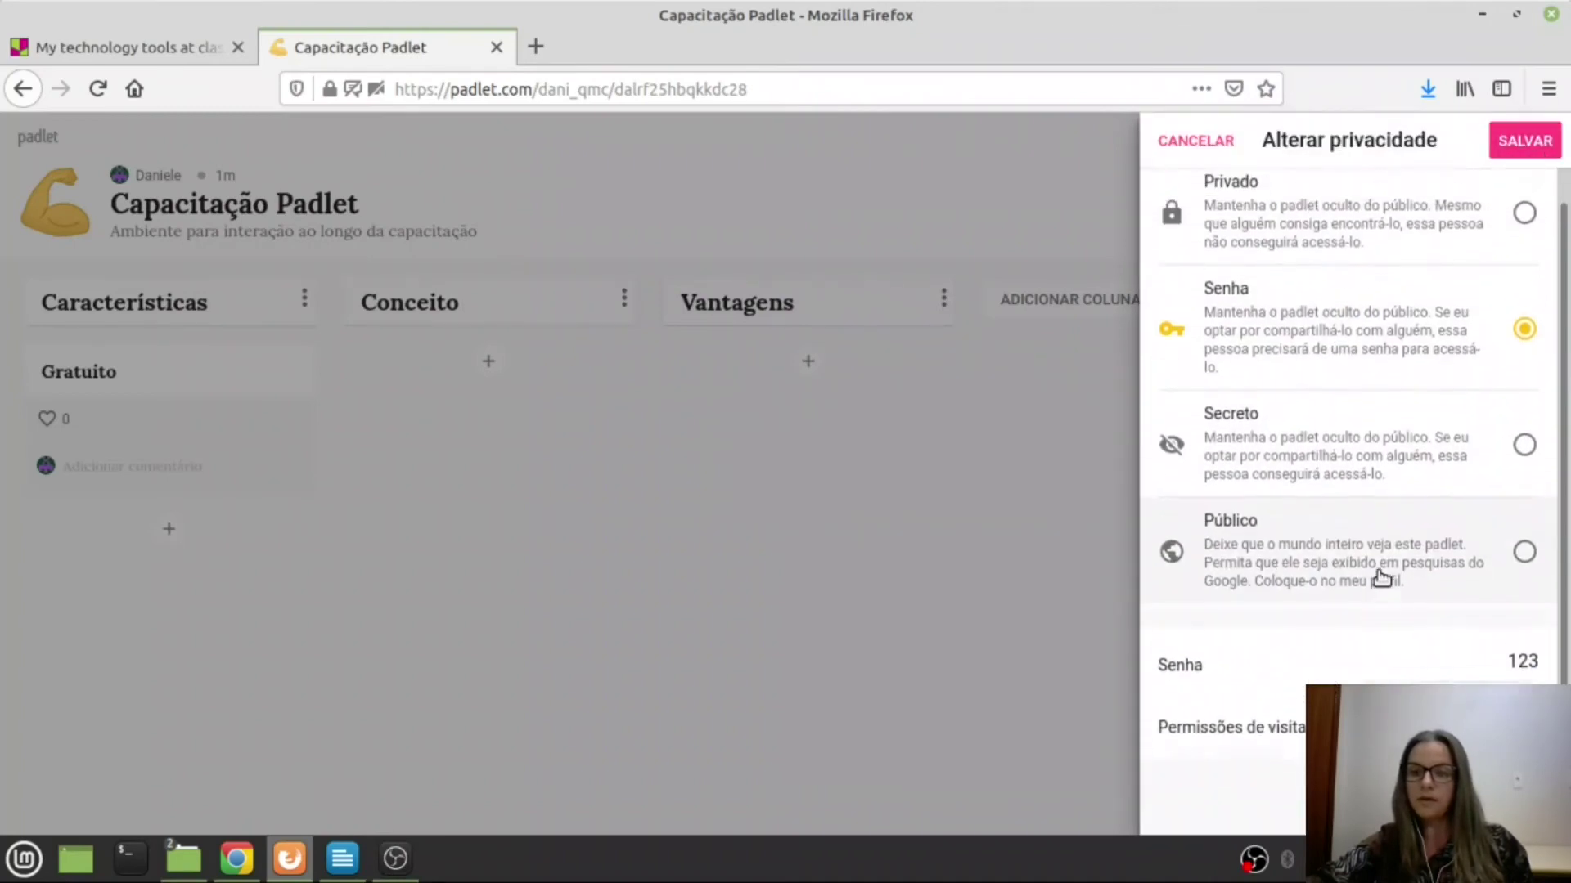
click(1522, 146)
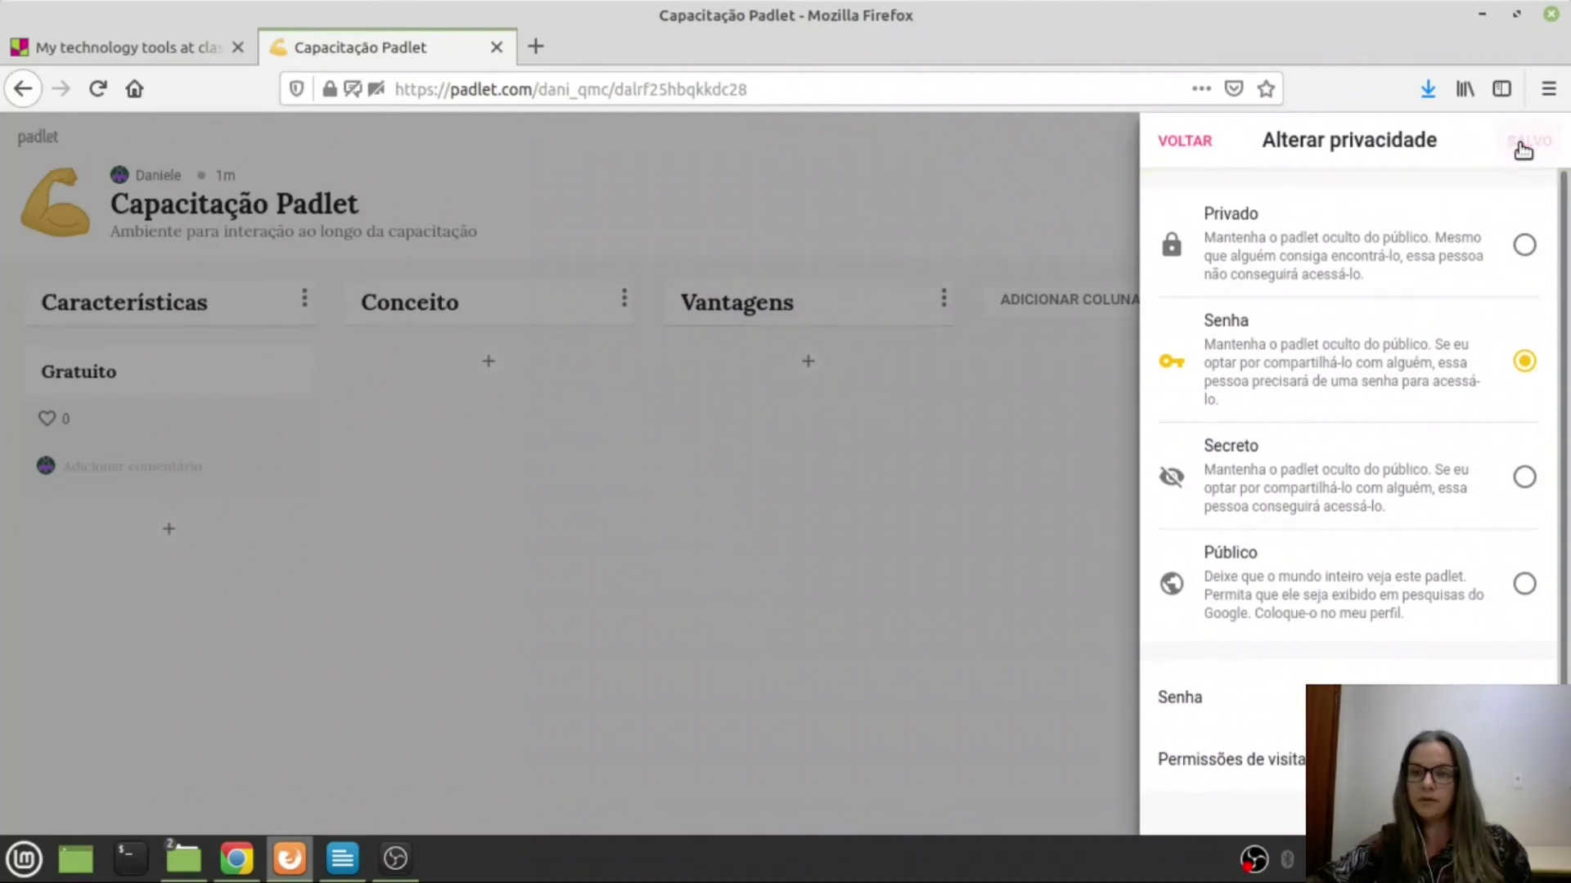
scroll(1309, 311, down, 2)
scroll(1238, 245, up, 2)
click(1200, 141)
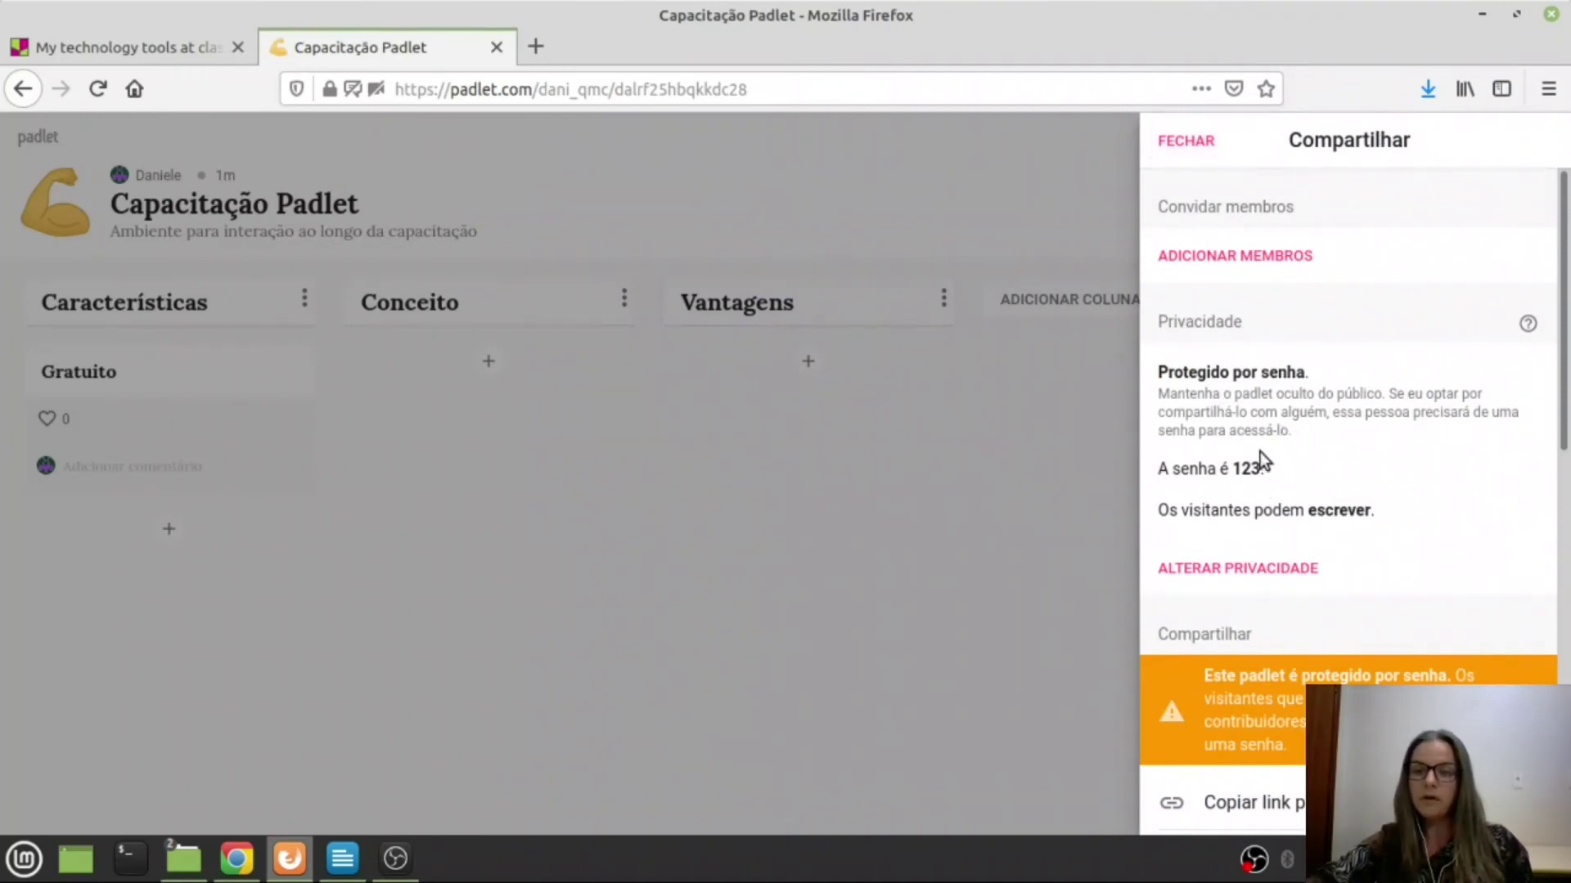
- View the padlet's QR code and its embed code for a blog or site
scroll(1471, 418, down, 3)
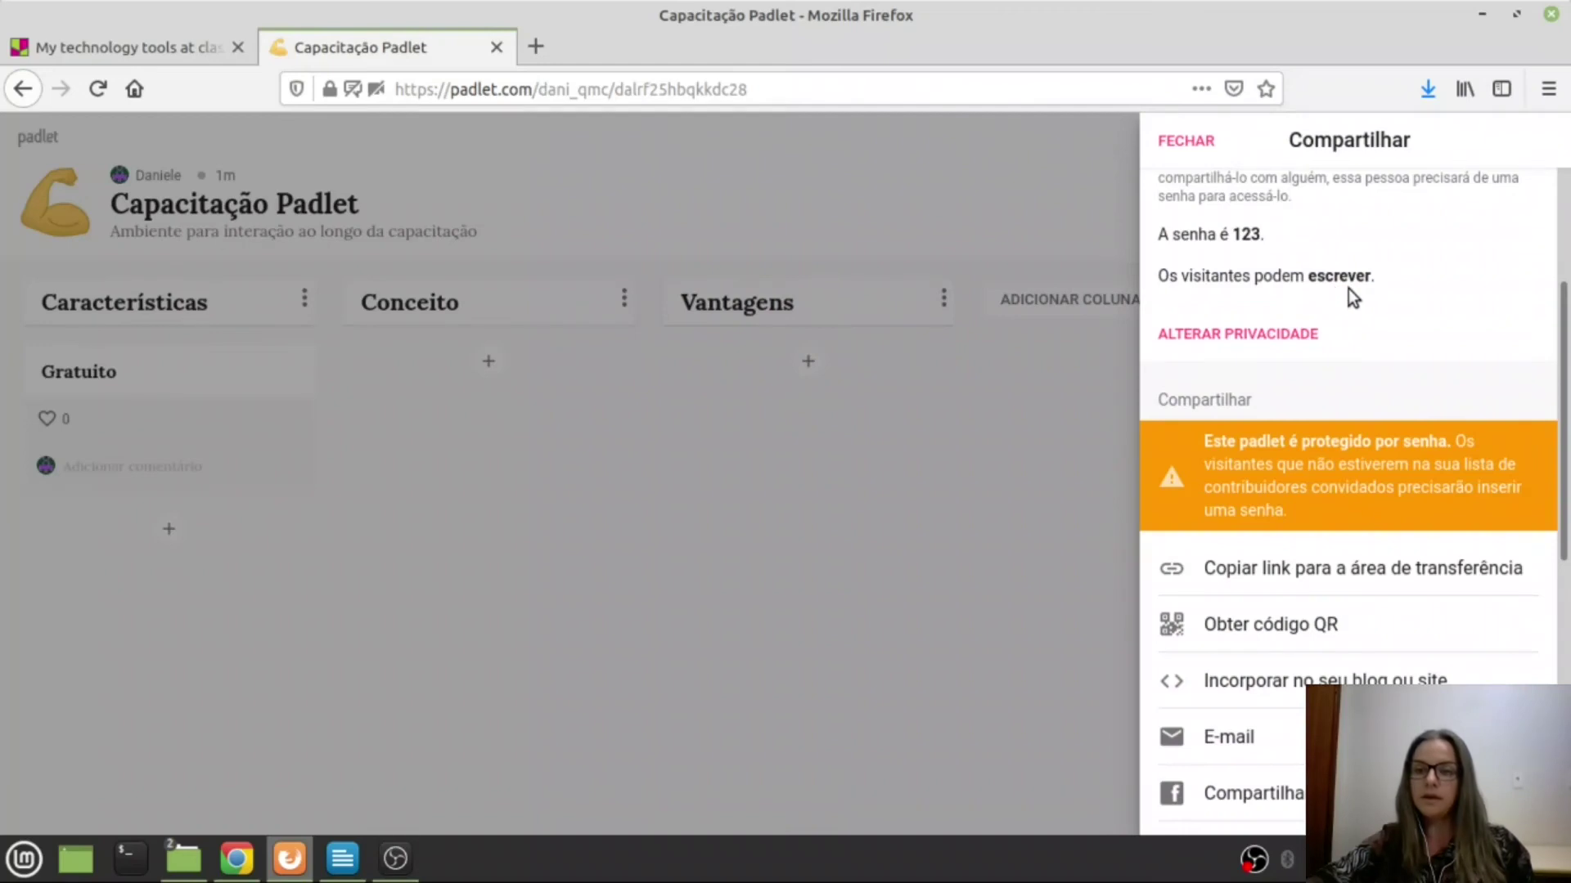
scroll(1427, 293, down, 3)
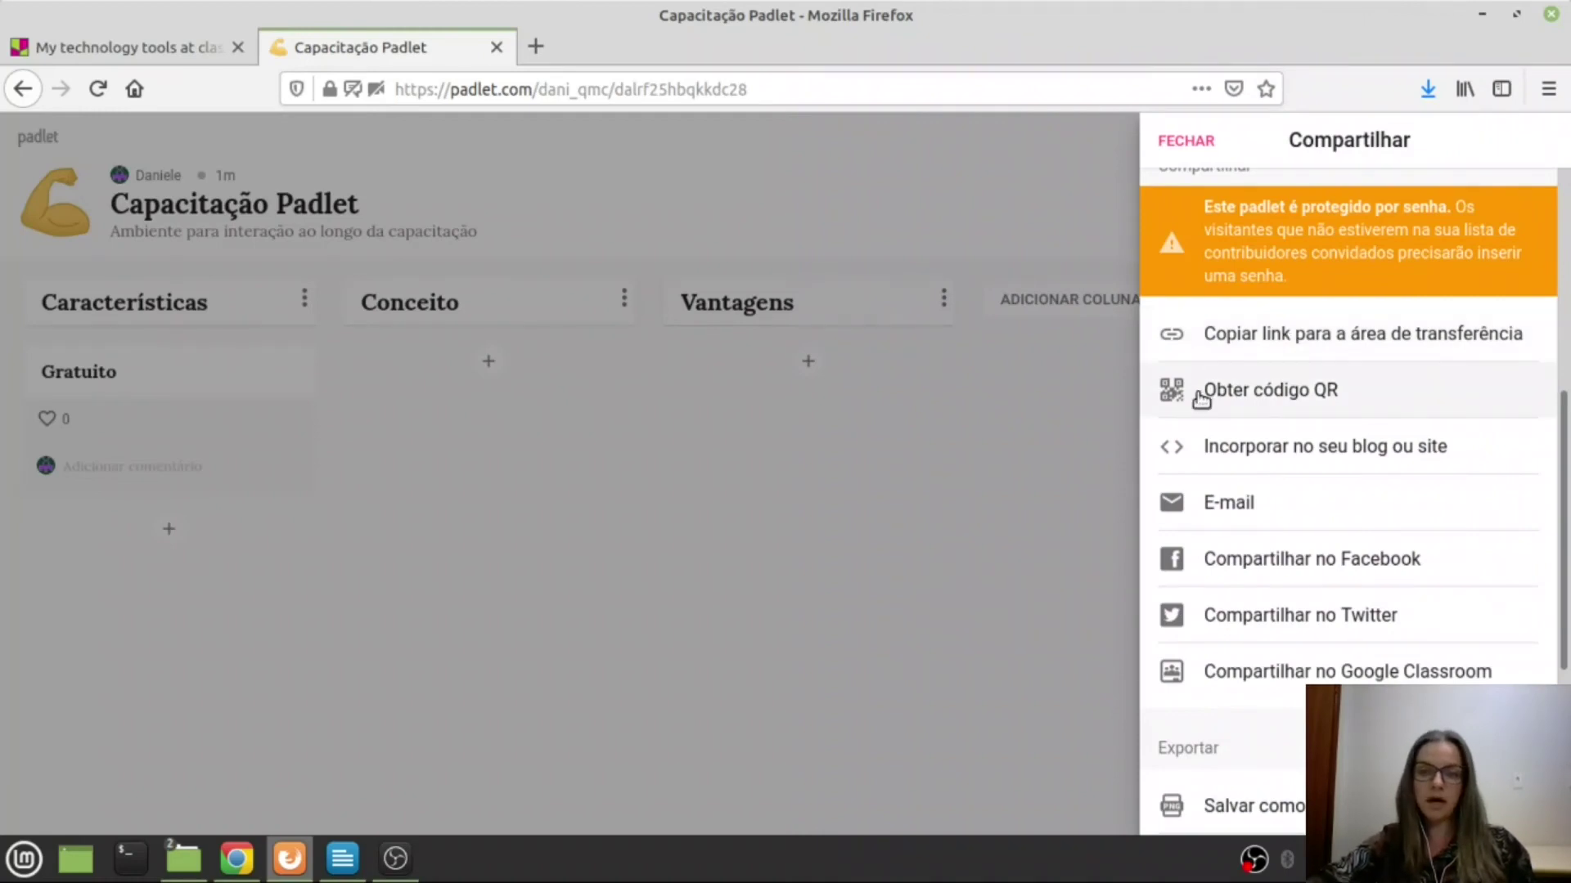
click(1258, 393)
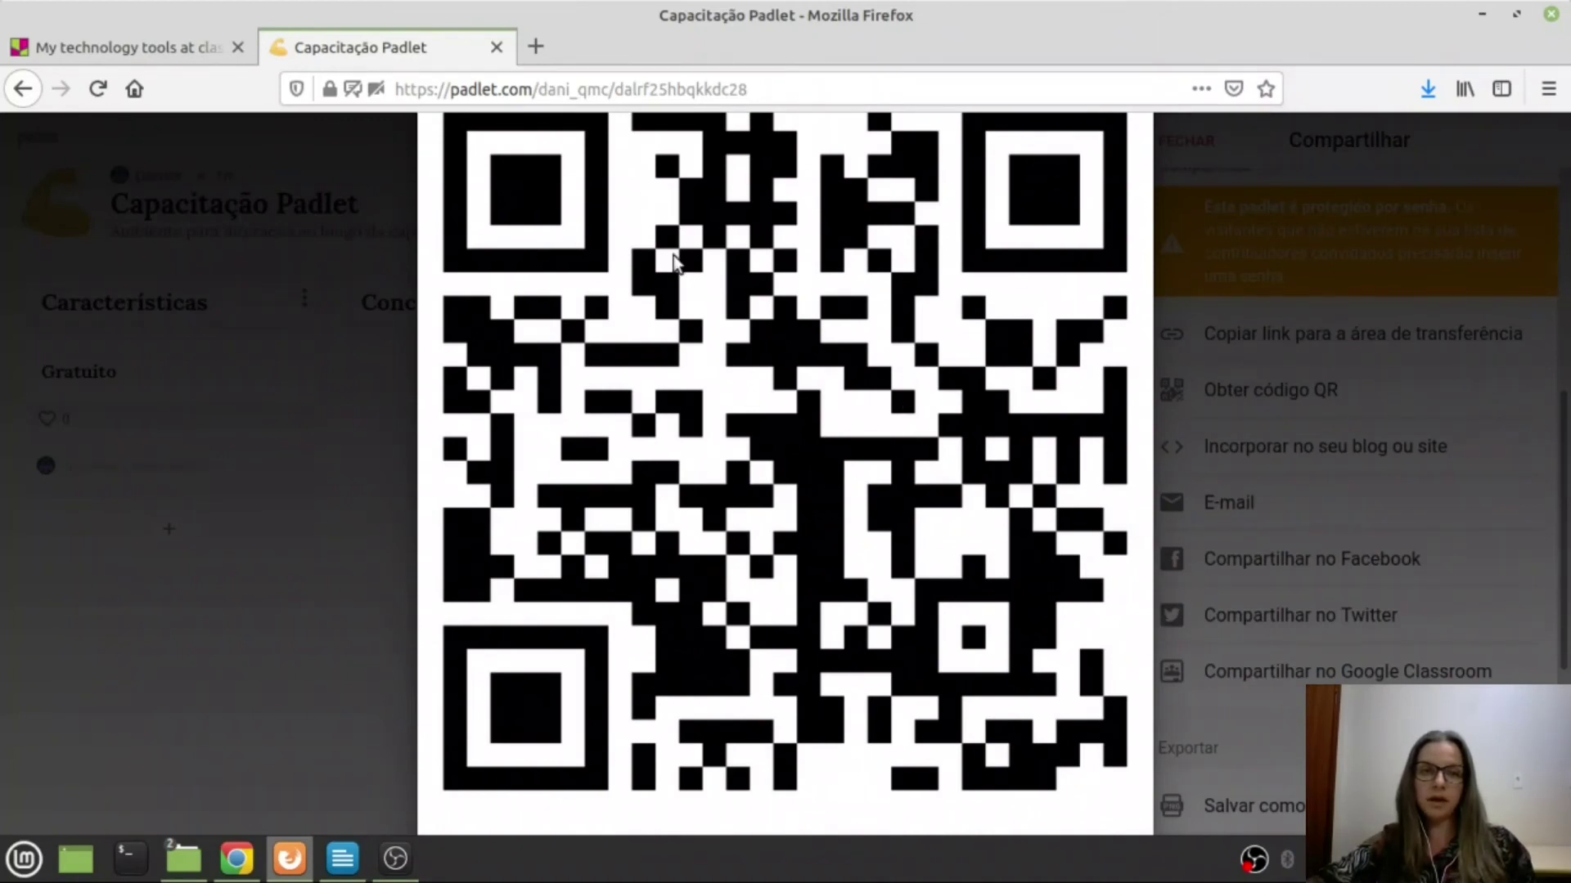
click(1322, 337)
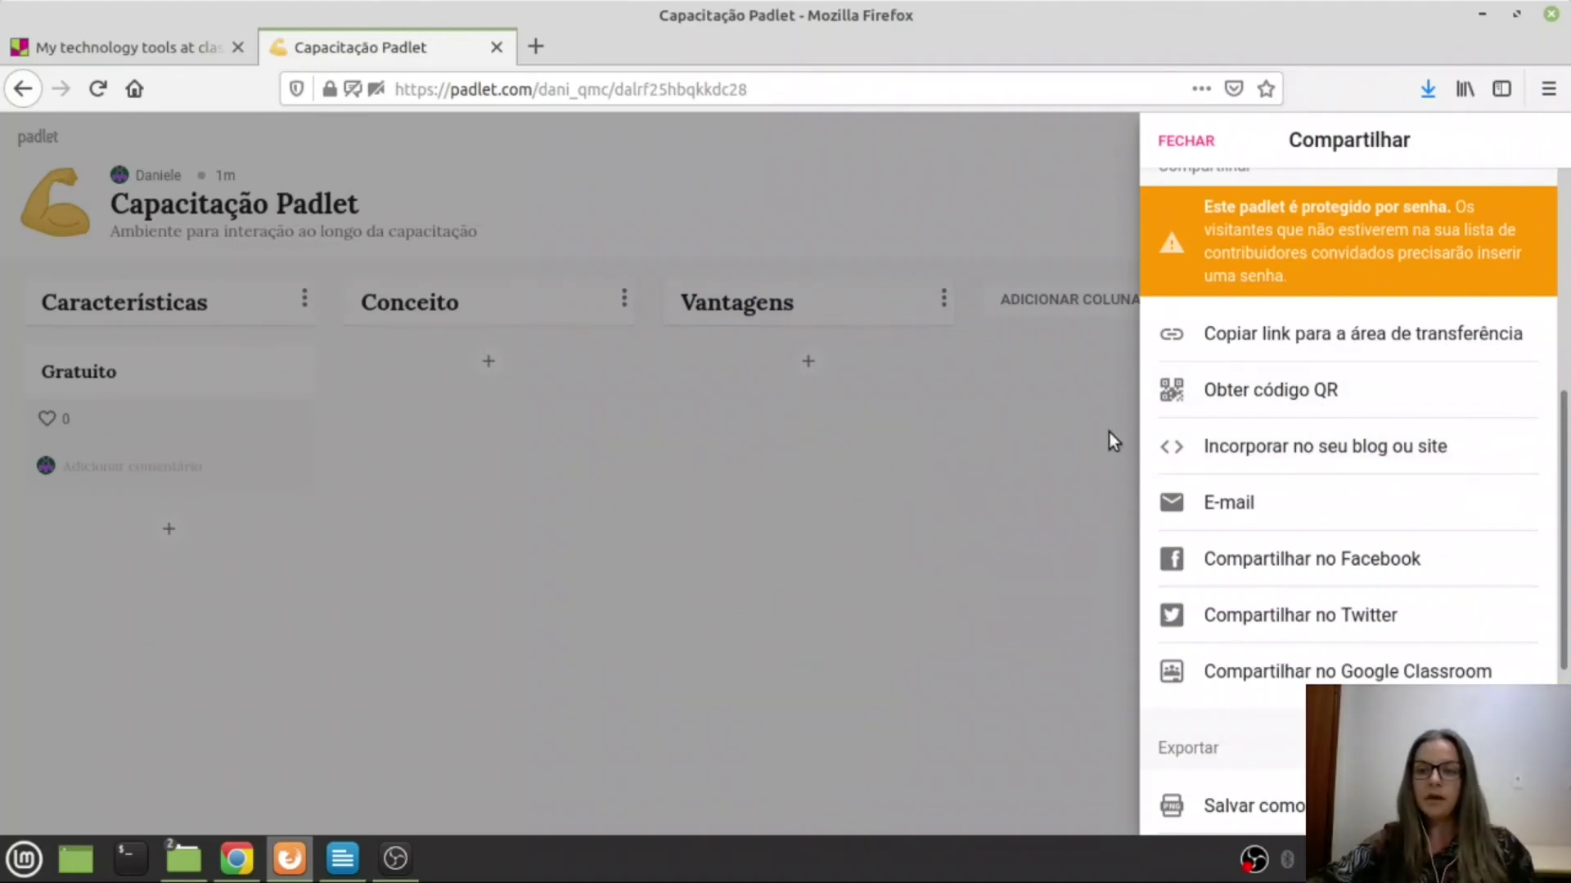
click(1276, 453)
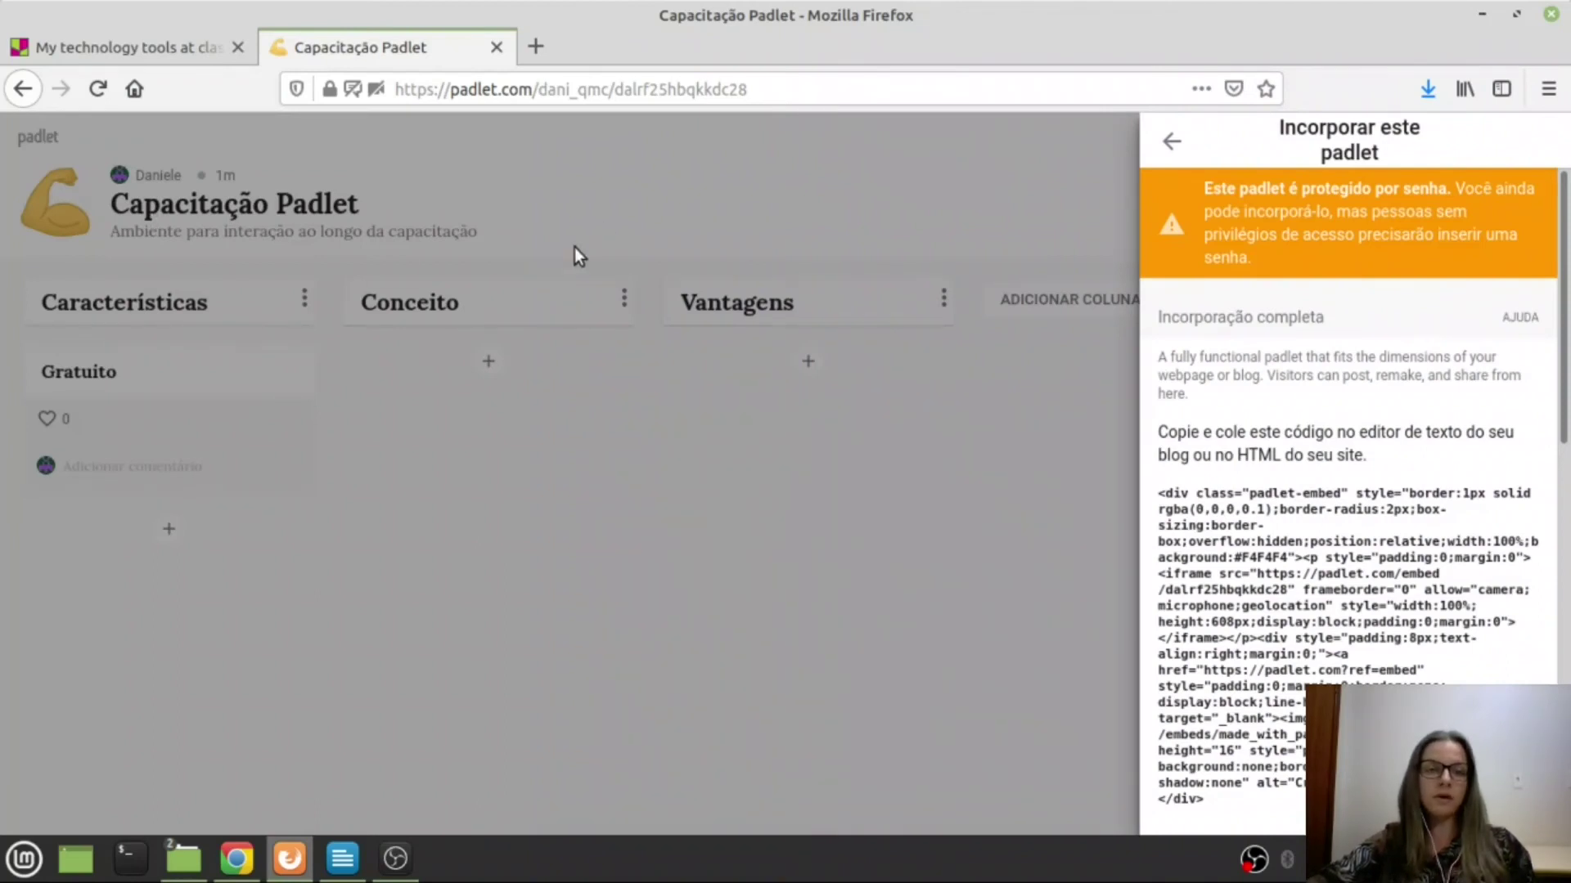
click(1181, 124)
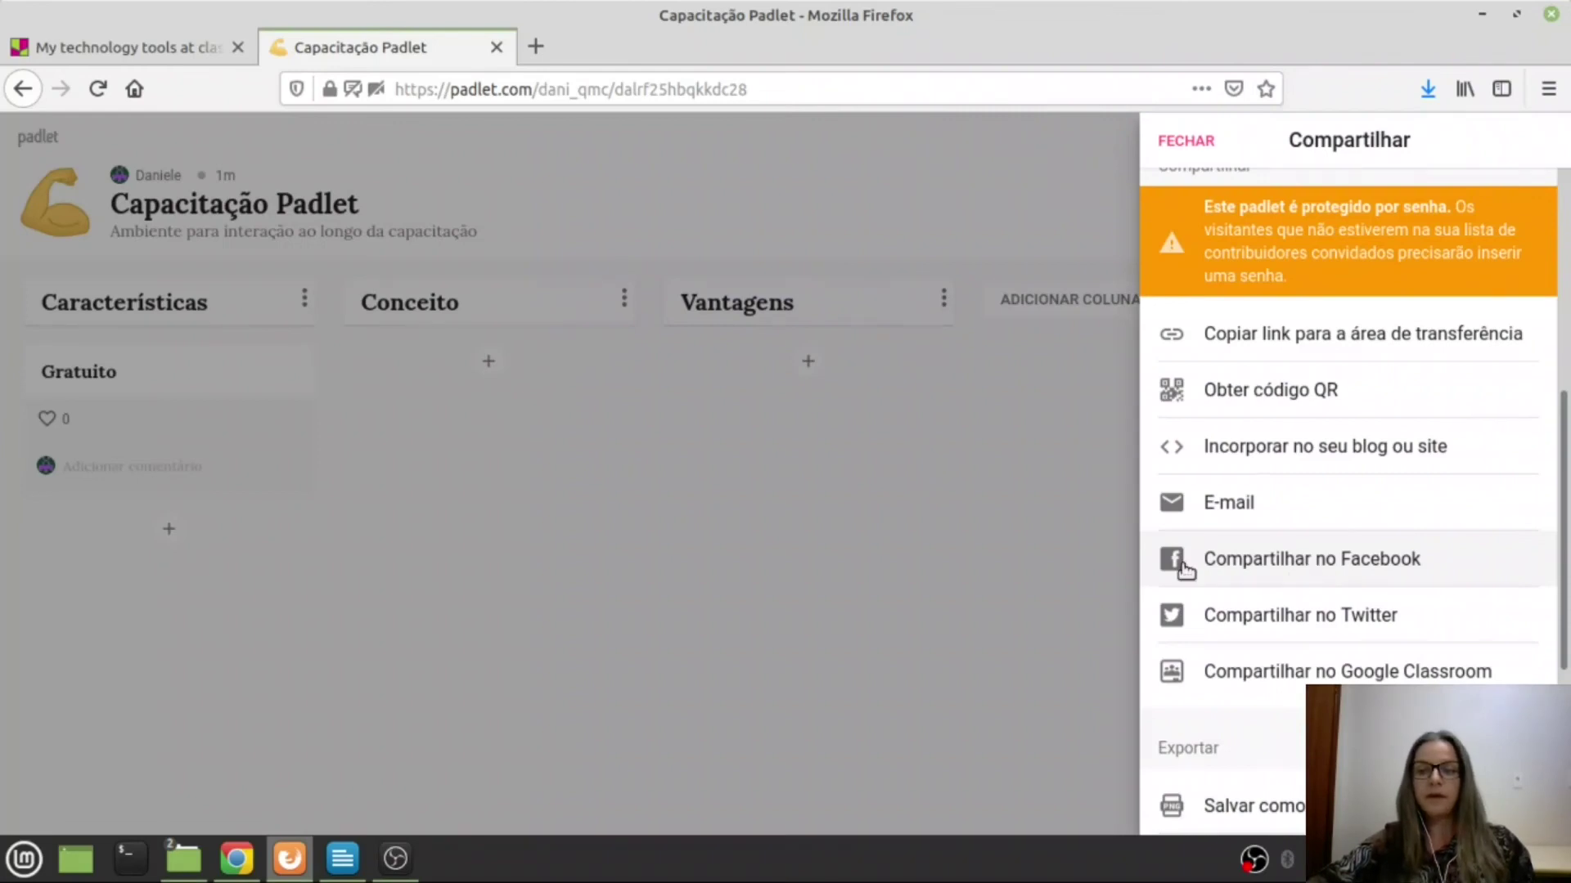
- Examine the e-mail, social network, Google Classroom and export options for the padlet, and close the sharing options
scroll(1423, 524, down, 1)
scroll(1407, 491, down, 3)
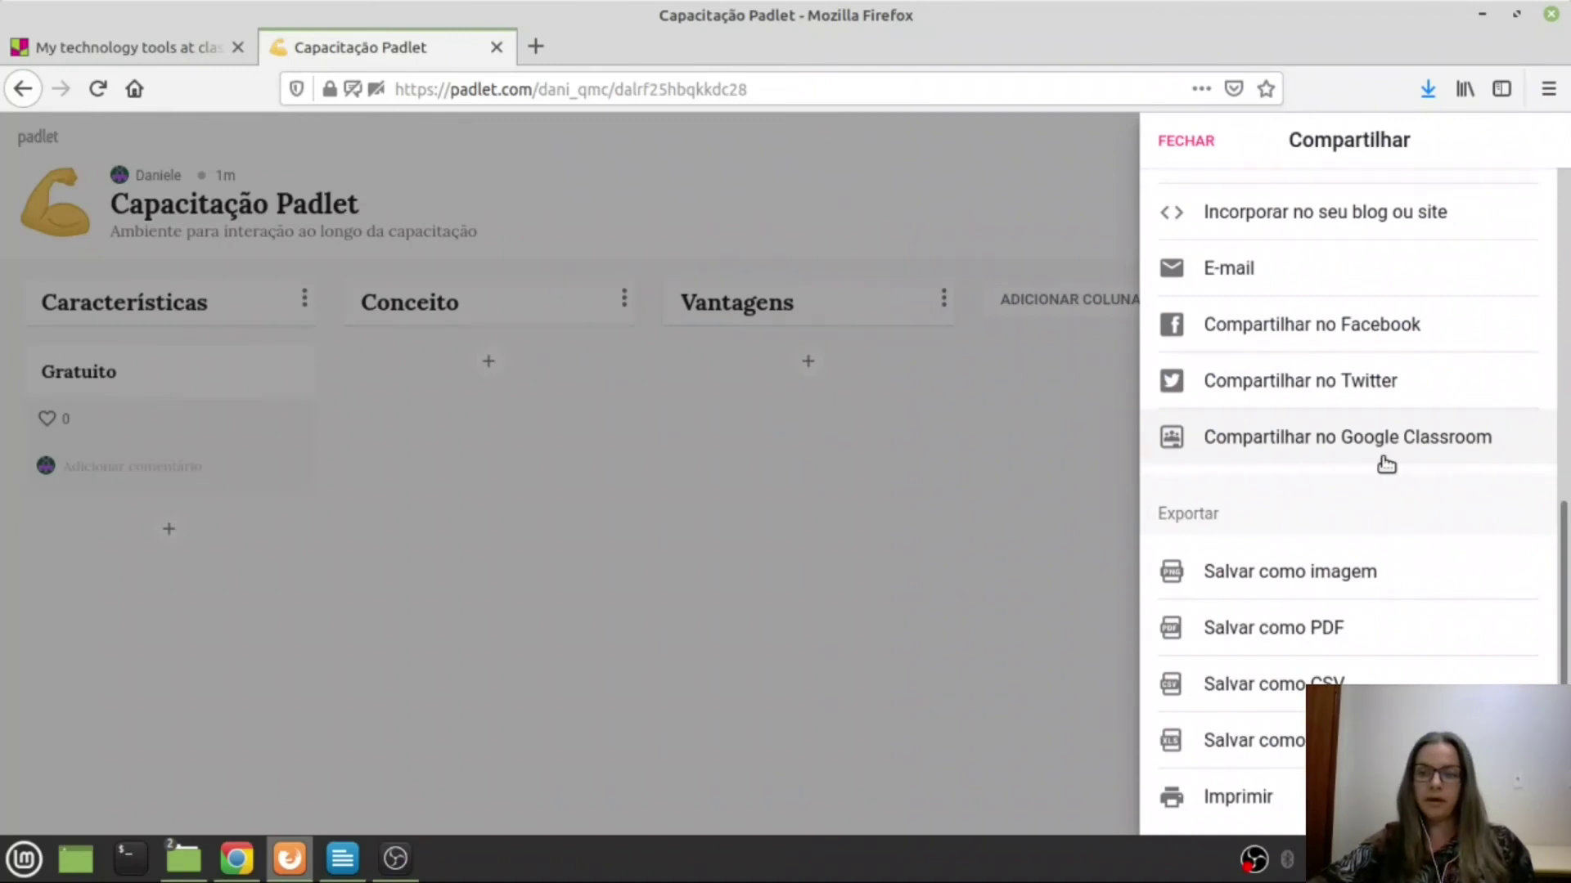
scroll(1343, 350, up, 3)
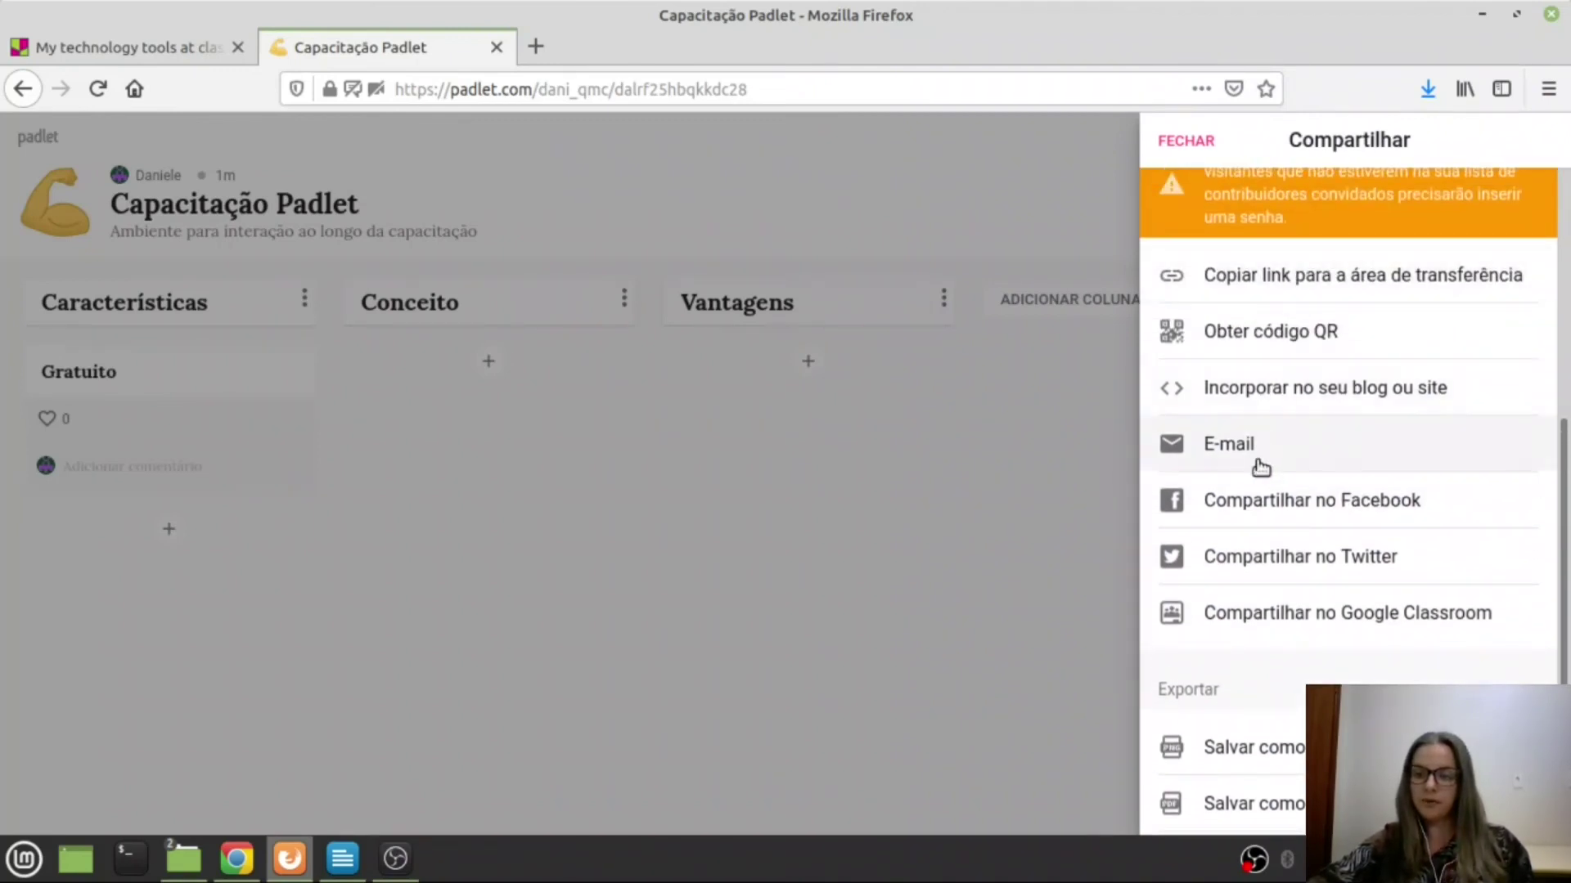
scroll(1391, 515, down, 2)
scroll(1390, 509, down, 3)
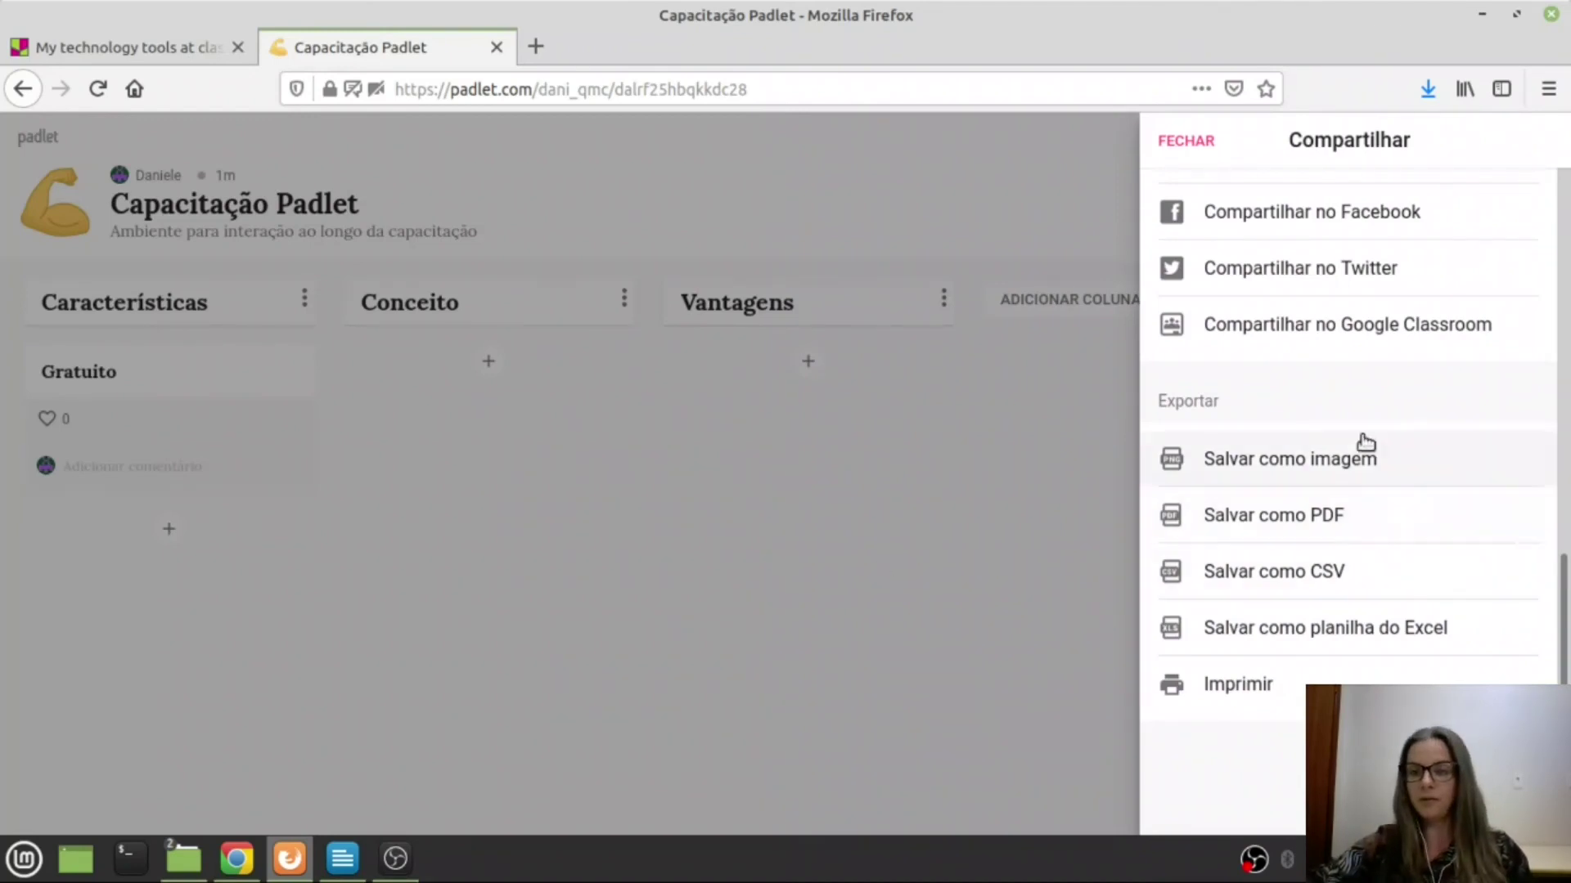
scroll(1361, 522, up, 3)
scroll(1268, 307, up, 6)
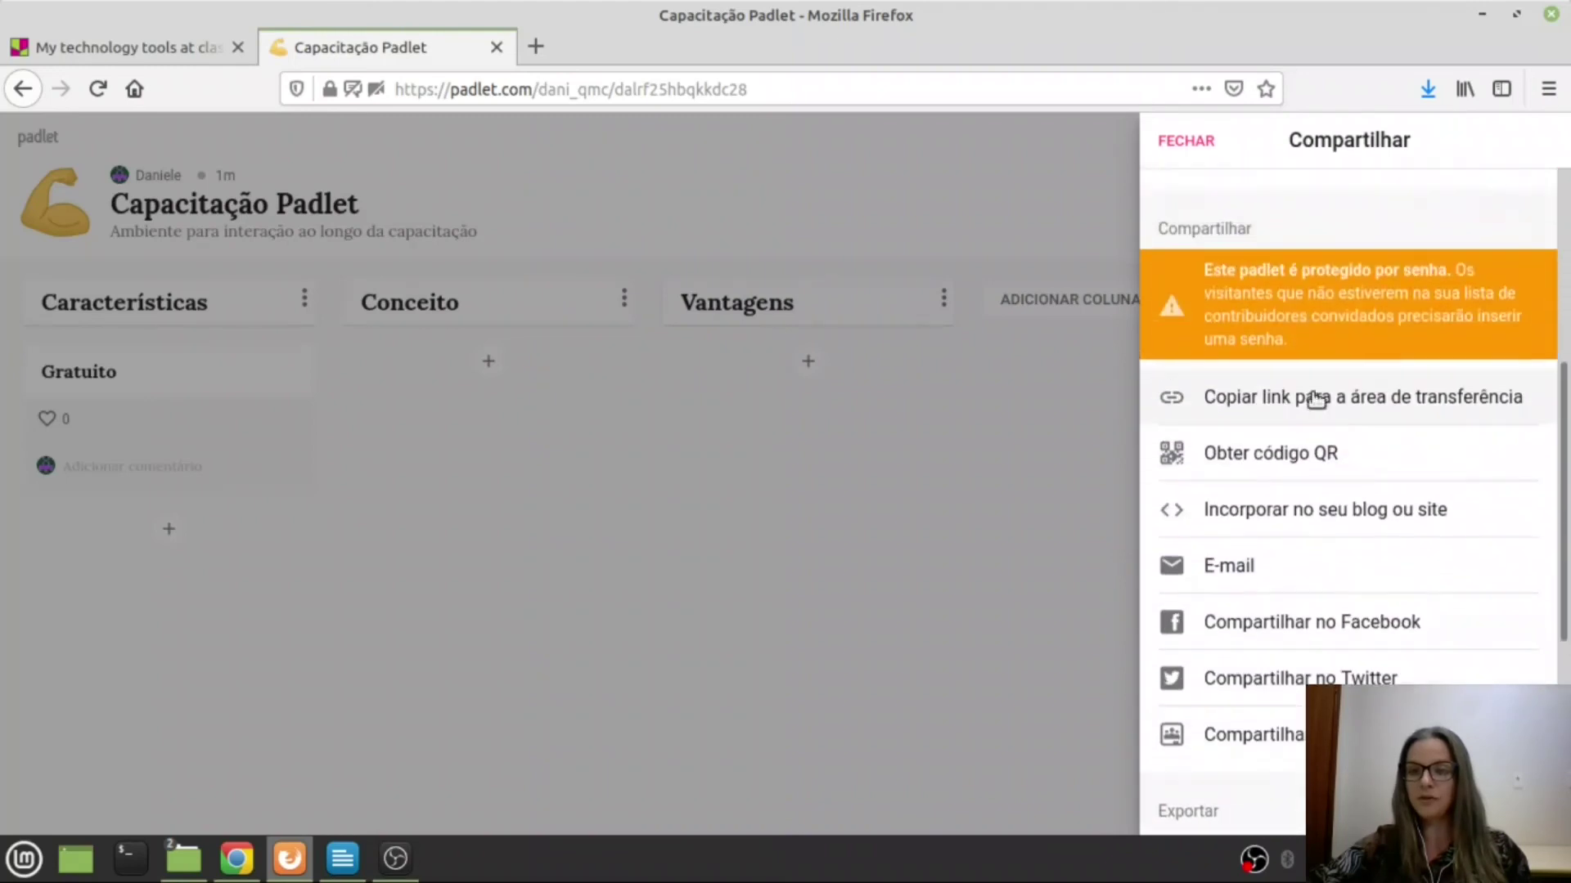
click(1197, 146)
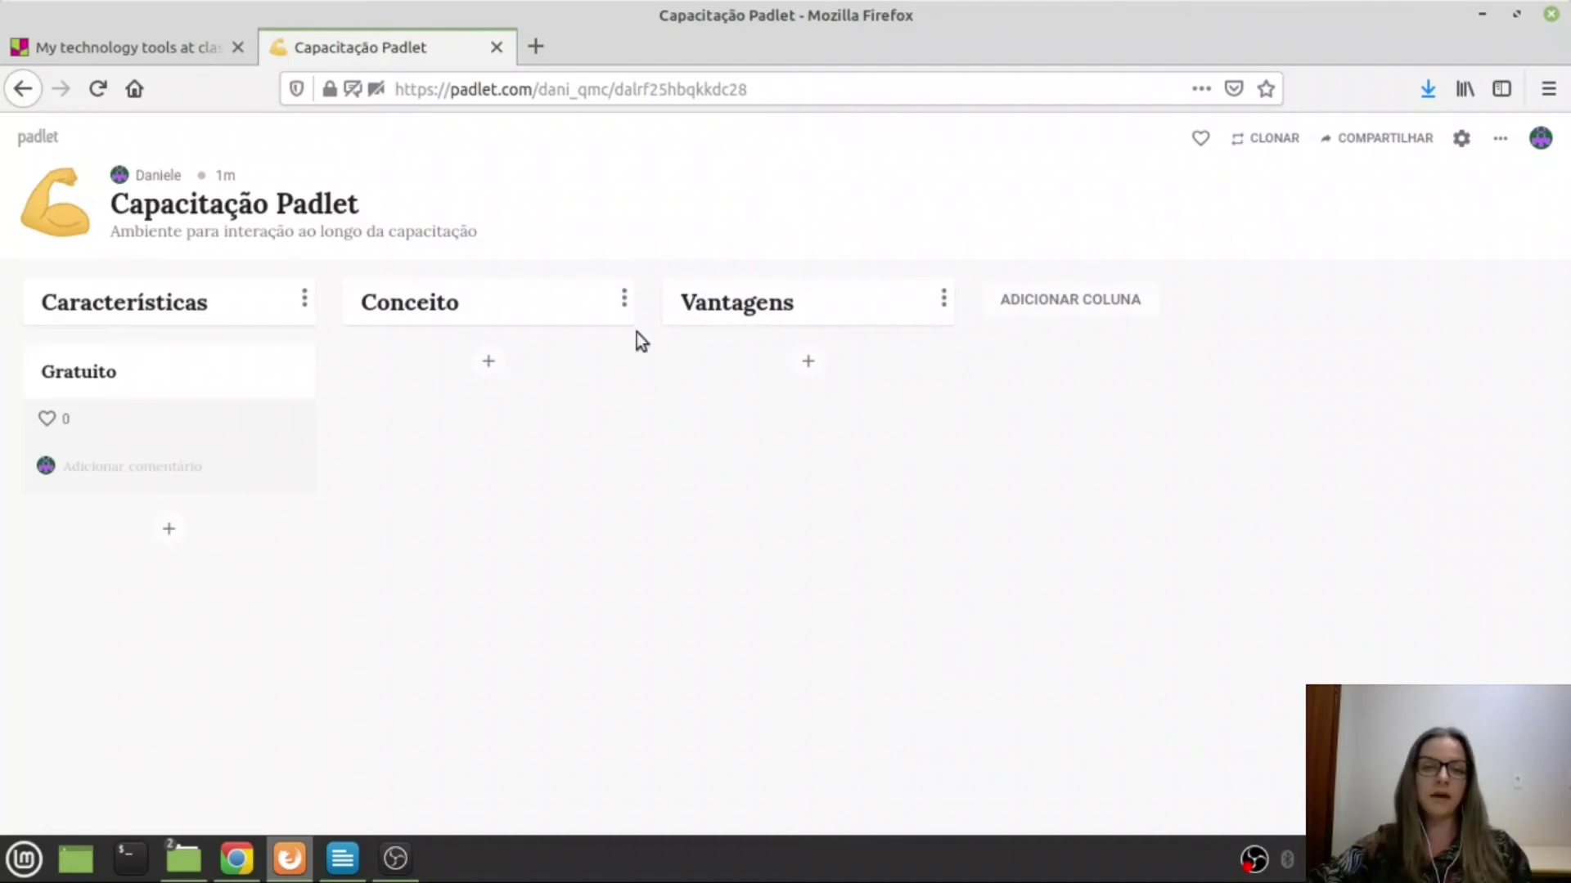
- Add a post with the body text "teste" to the Conceito column
mouse_move(279, 363)
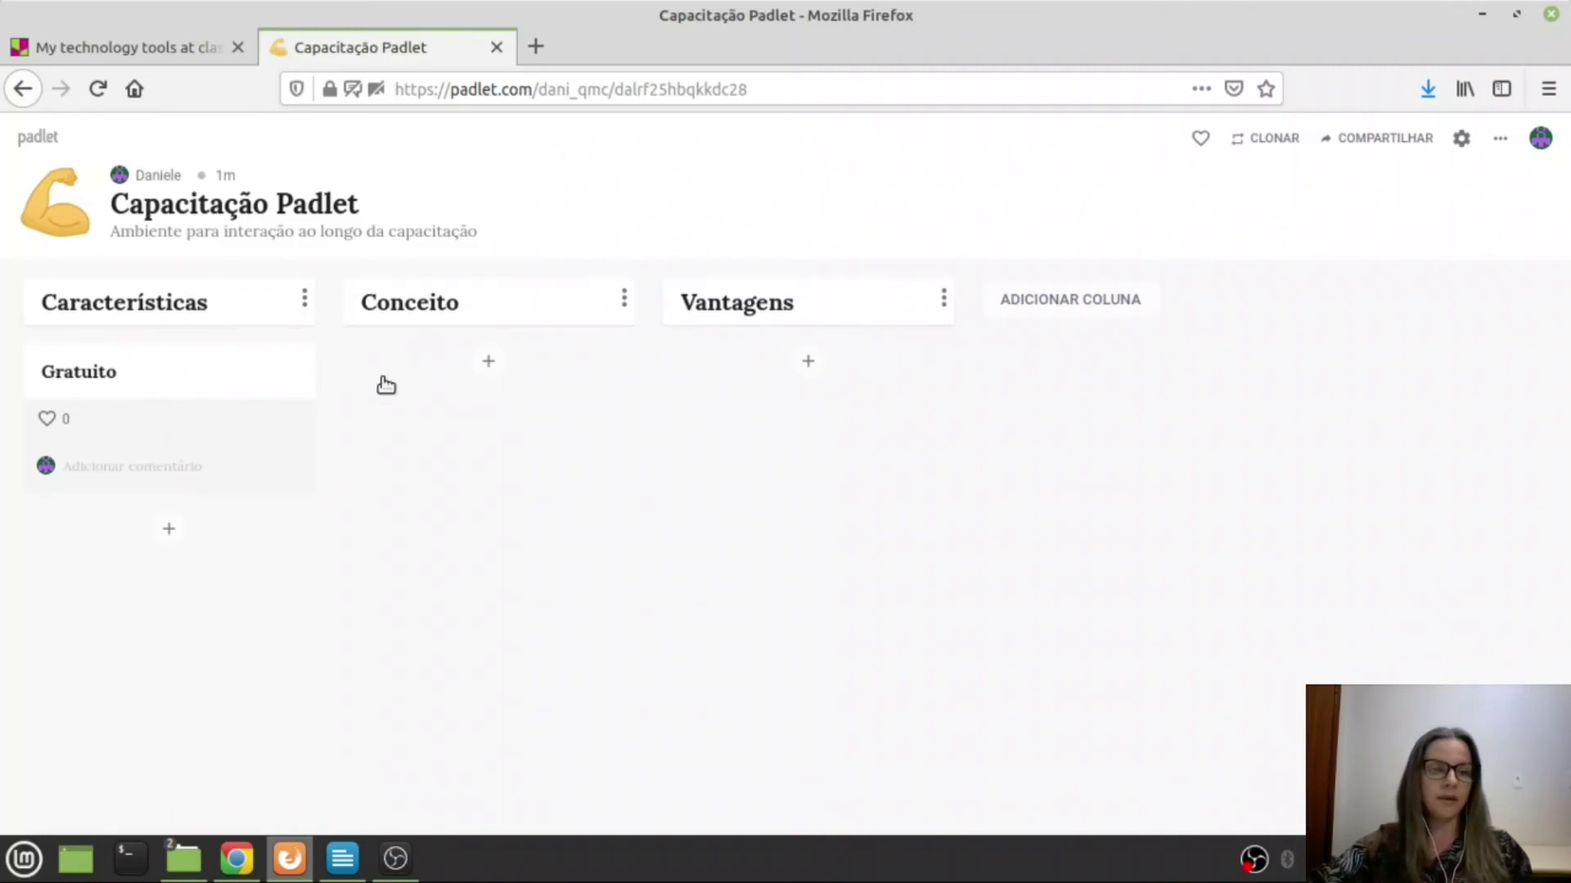
click(489, 362)
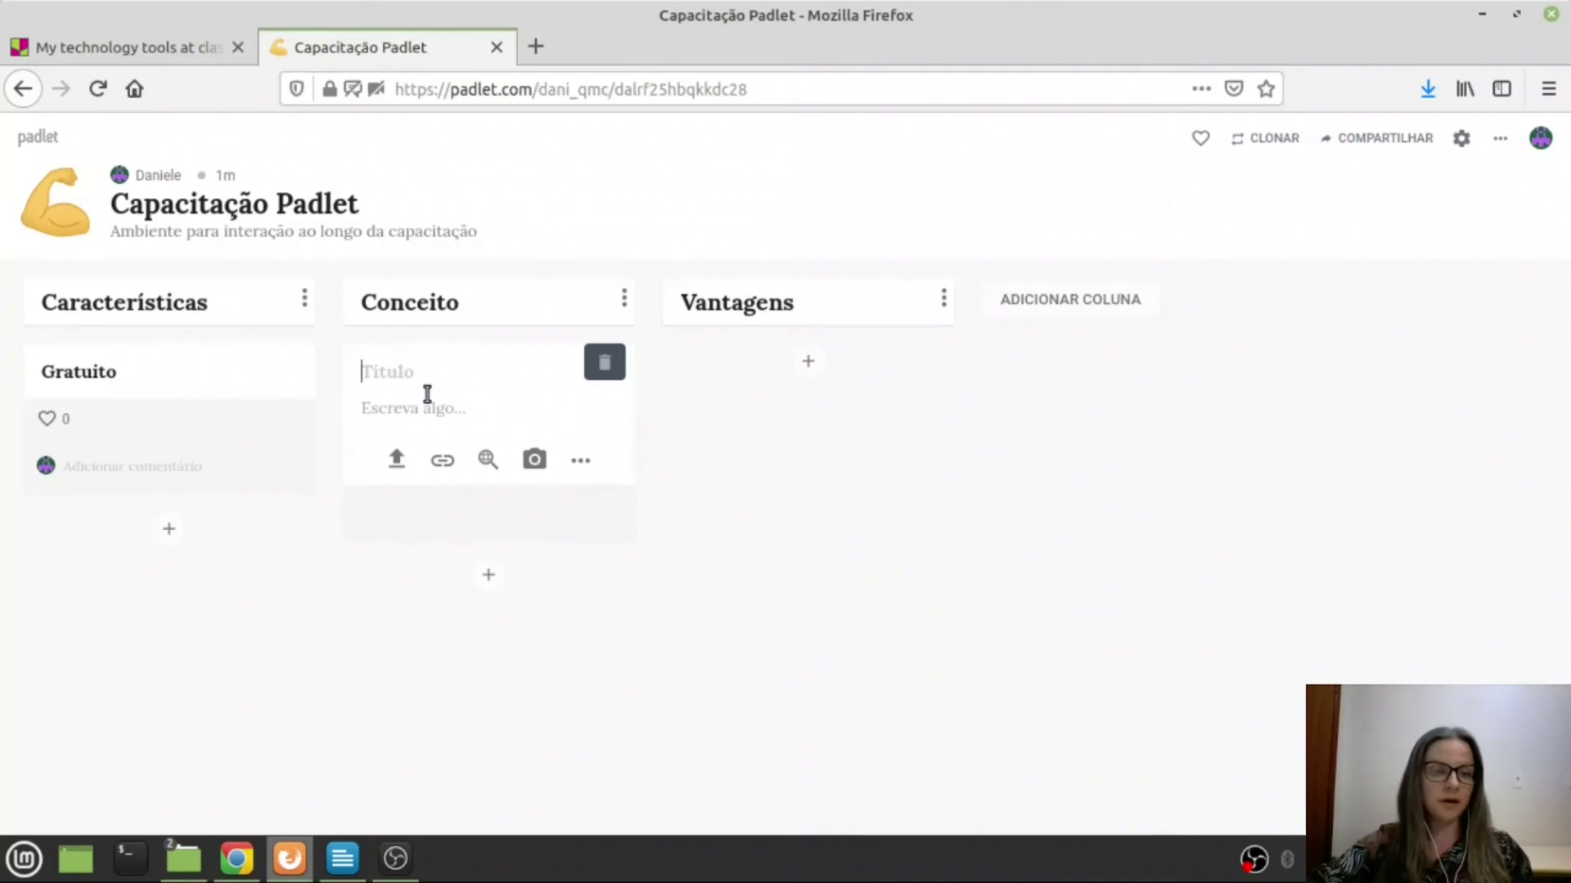
click(390, 361)
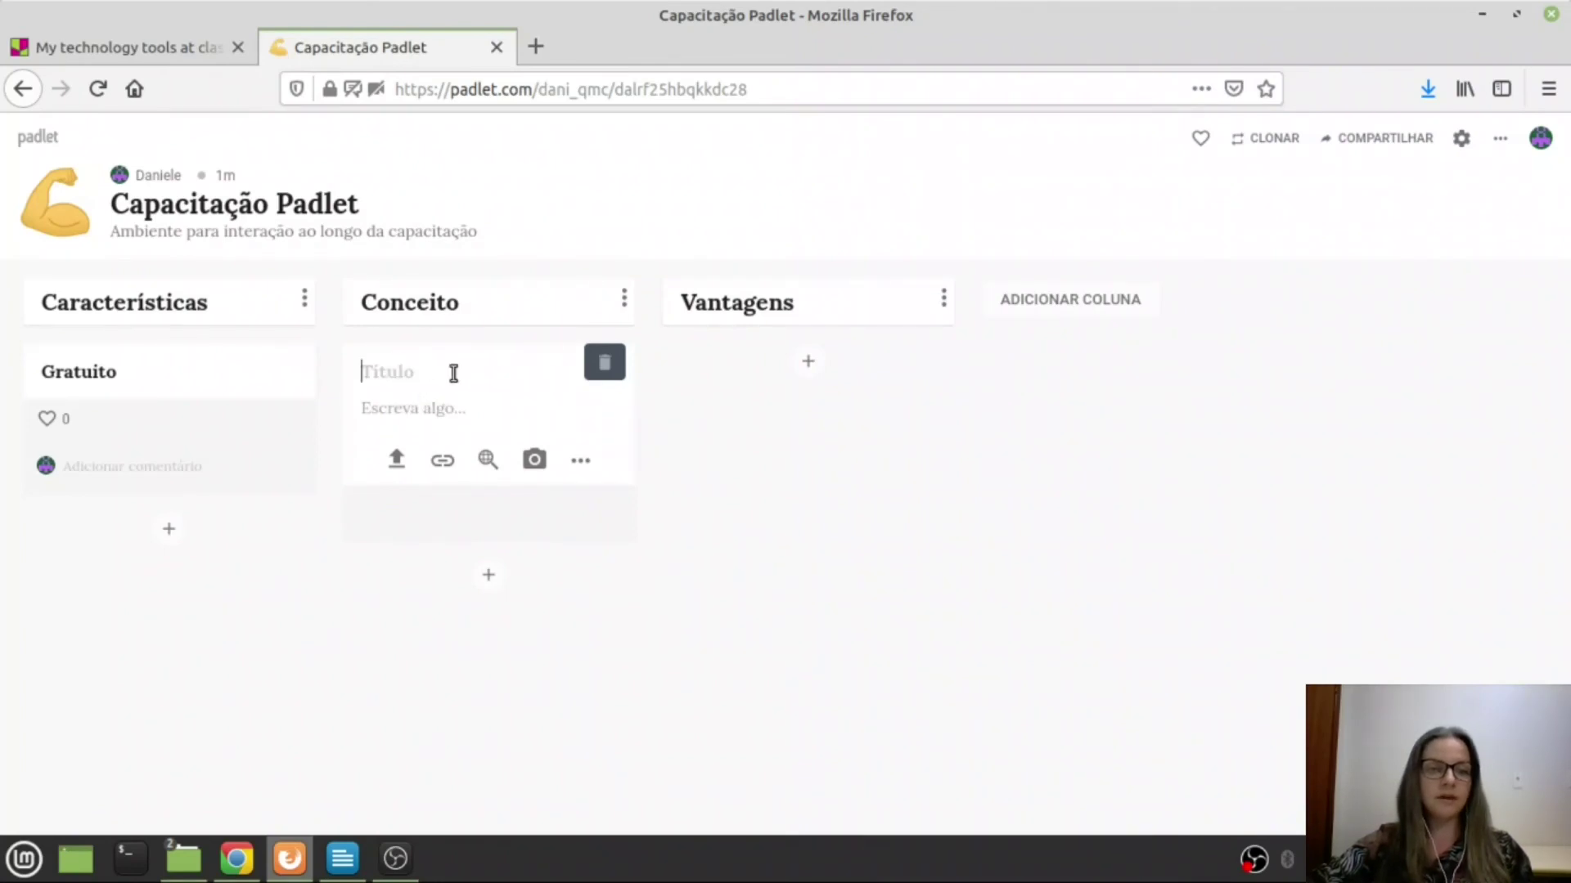
click(443, 412)
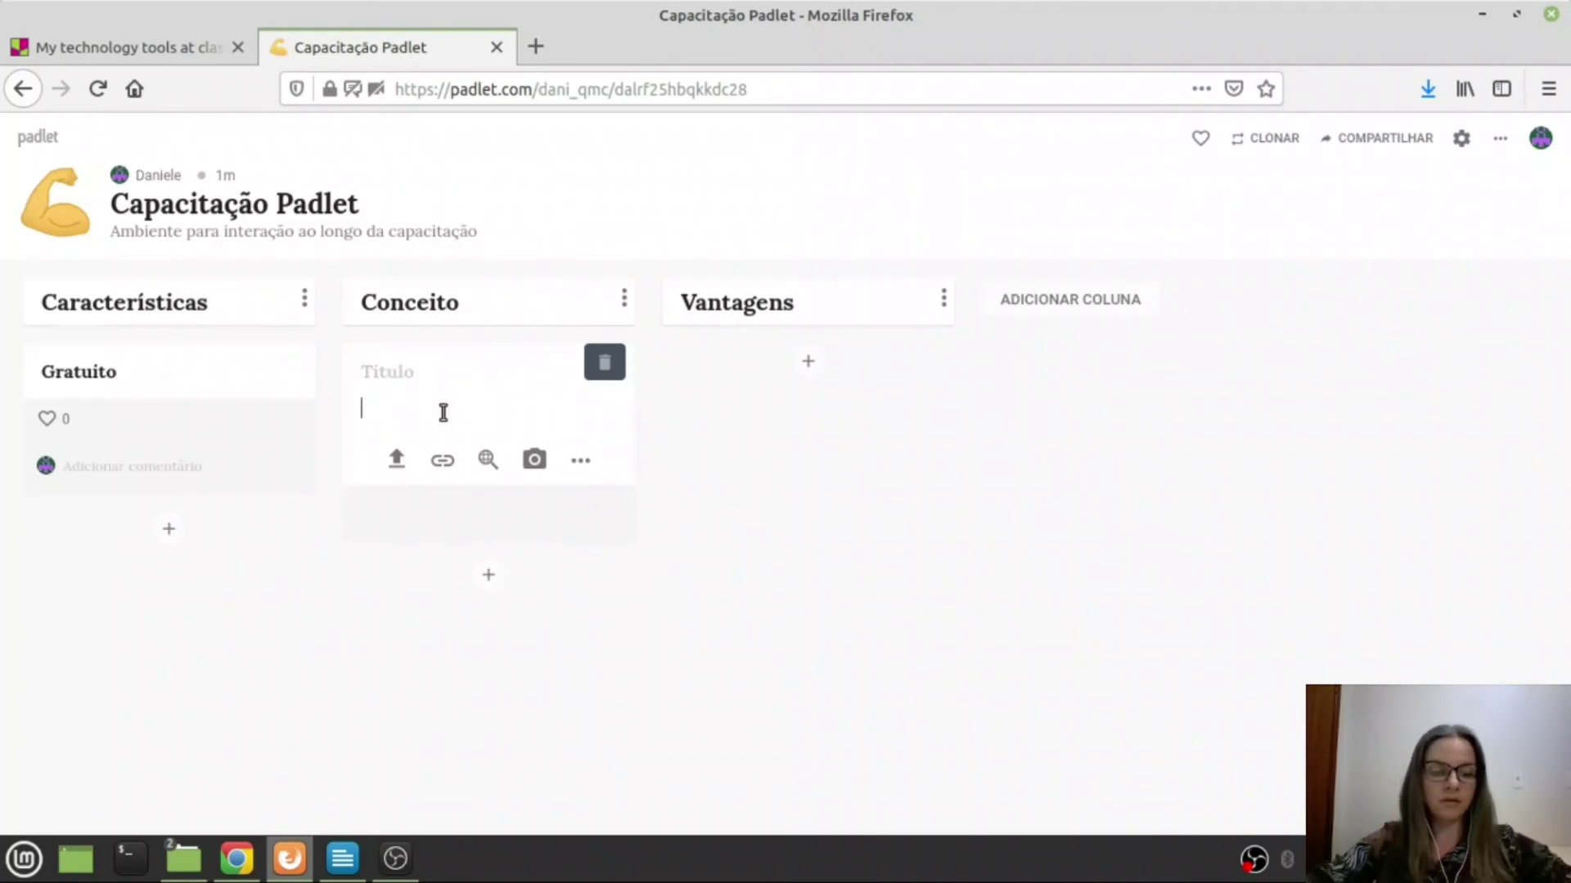
text(teste)
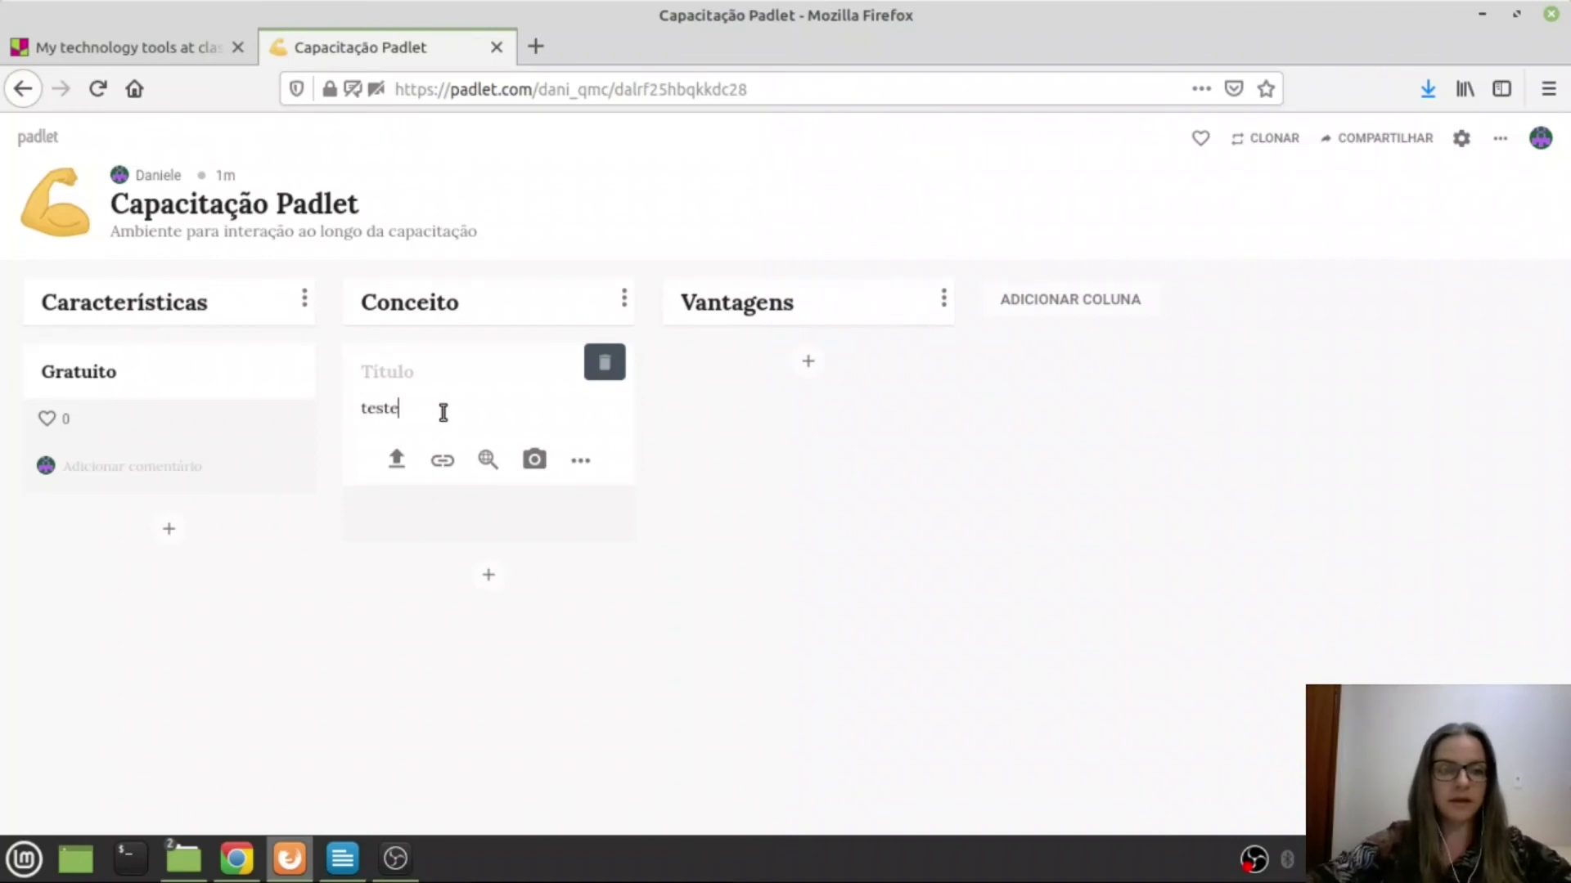
click(501, 601)
- Reopen the "teste" post for editing, check its link insertion dialog, and close the dialog without entering a URL
mouse_move(353, 477)
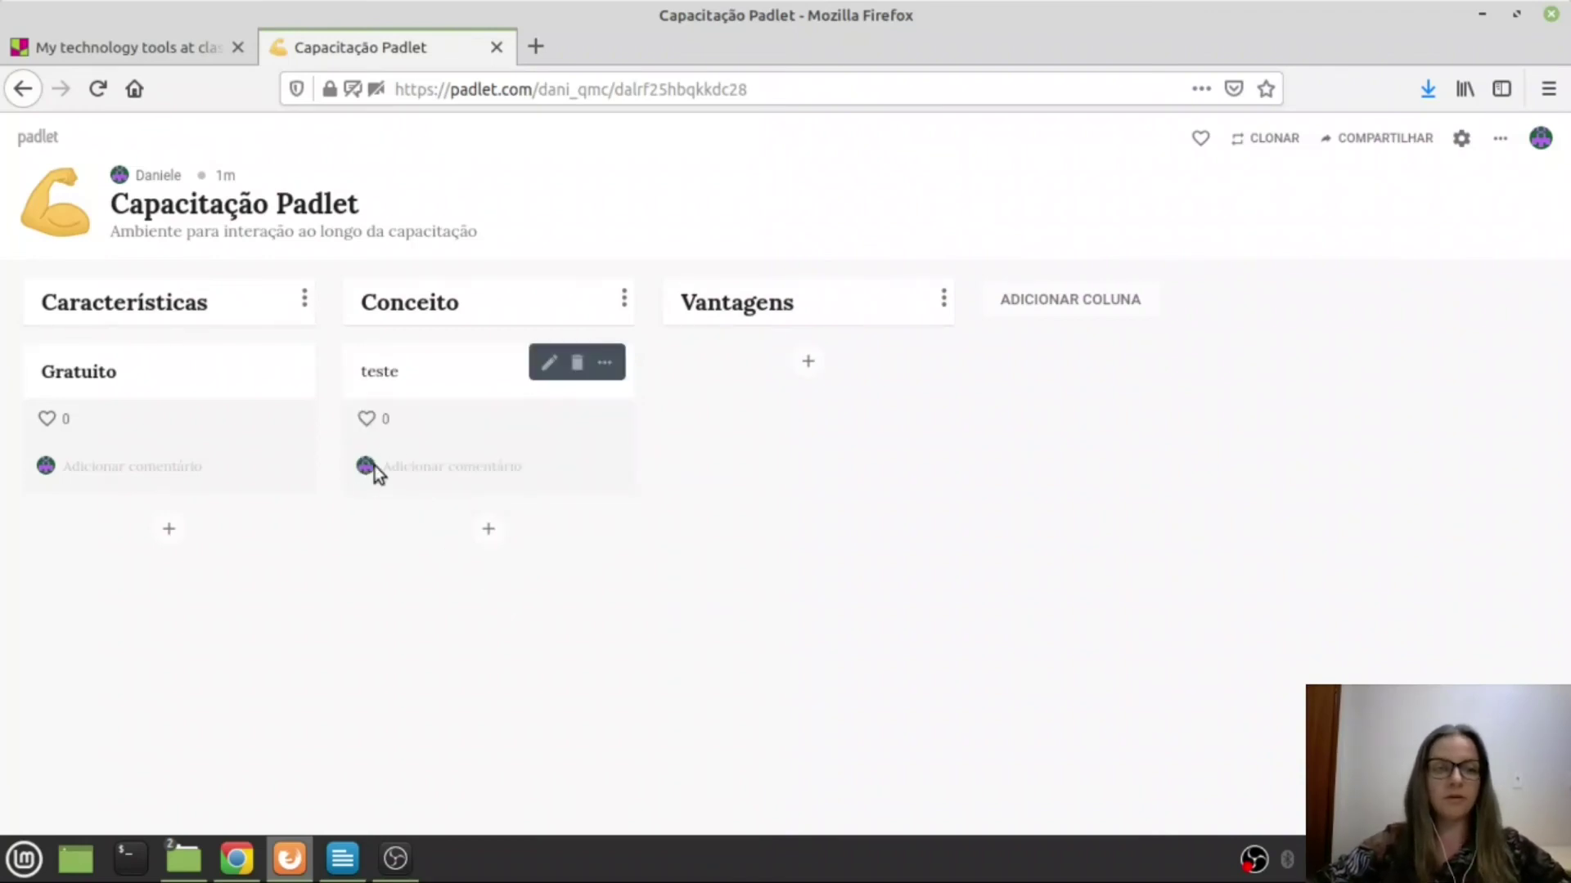
click(548, 362)
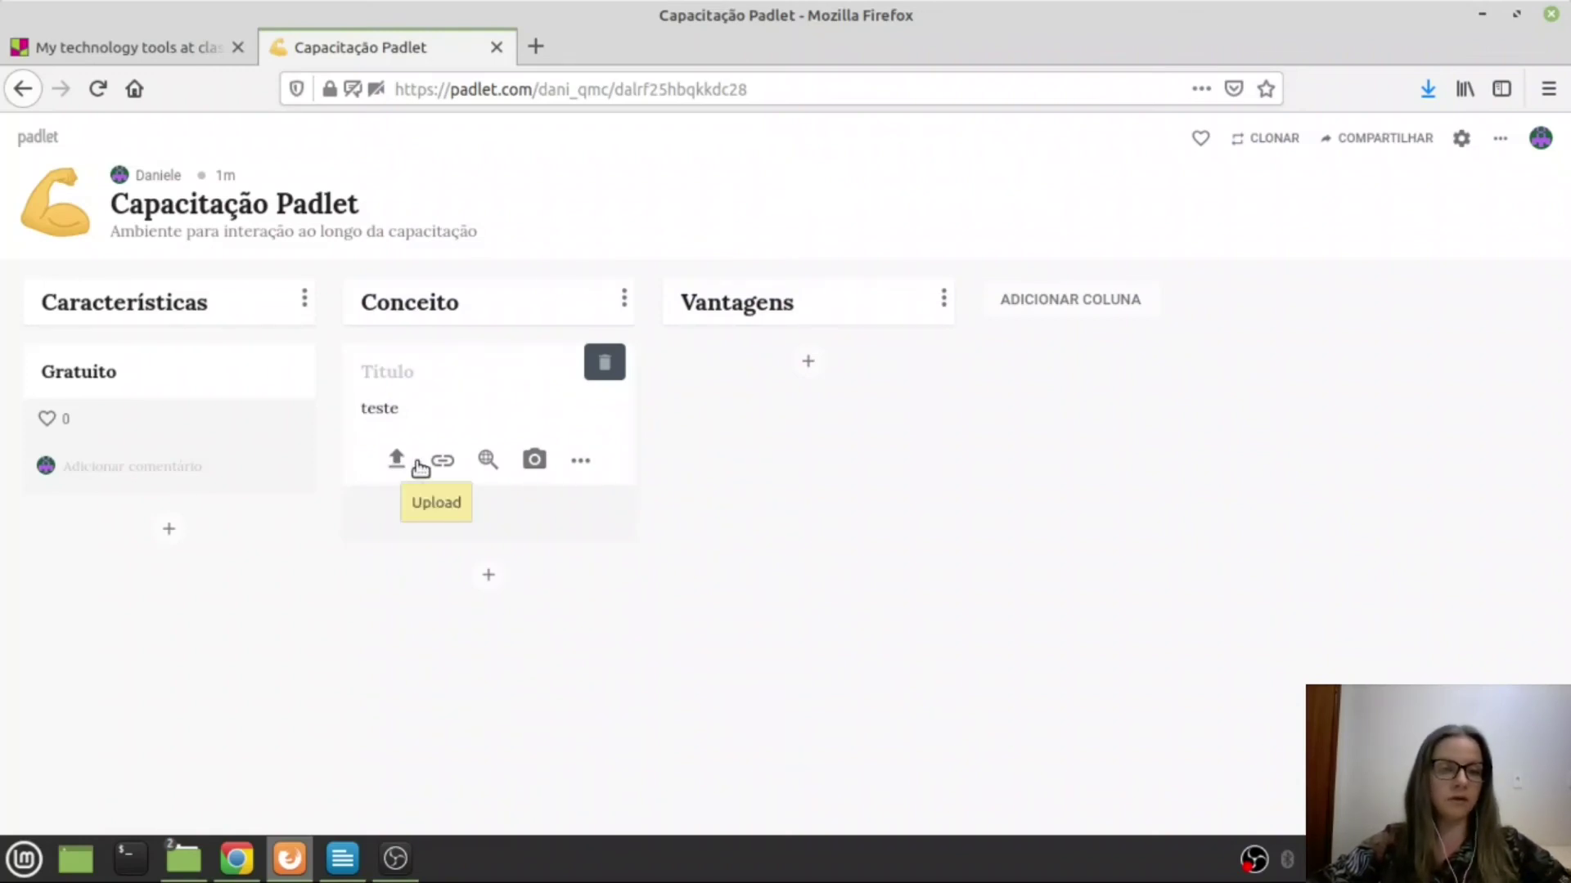
click(445, 463)
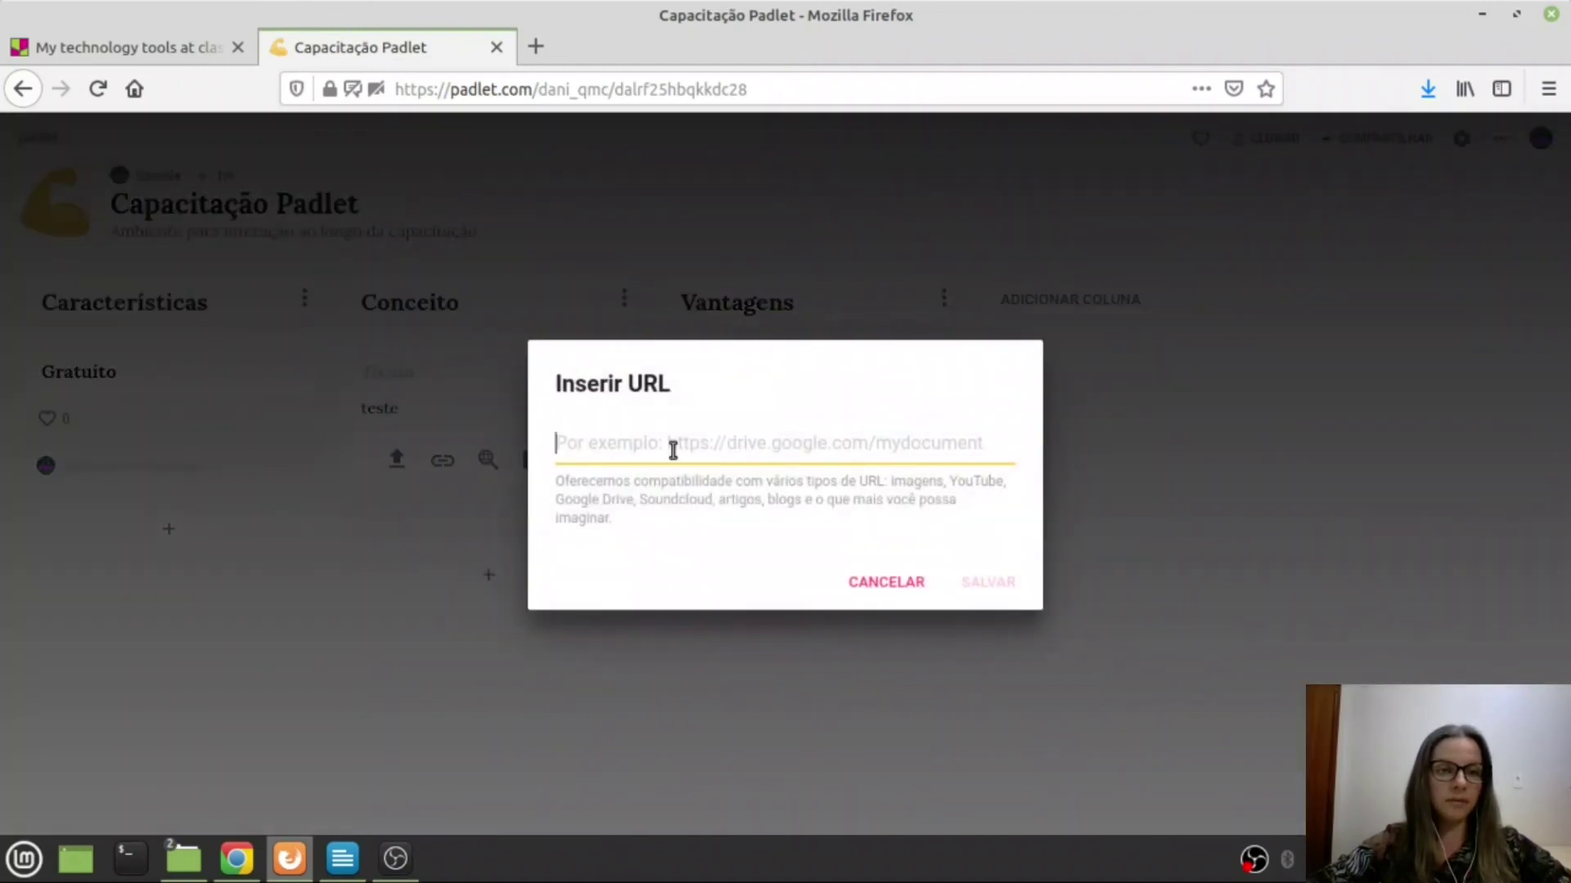
click(410, 519)
- Examine the posts and attachments throughout the example padlet "My technology tools at class", including its Creative Commons licence
click(139, 46)
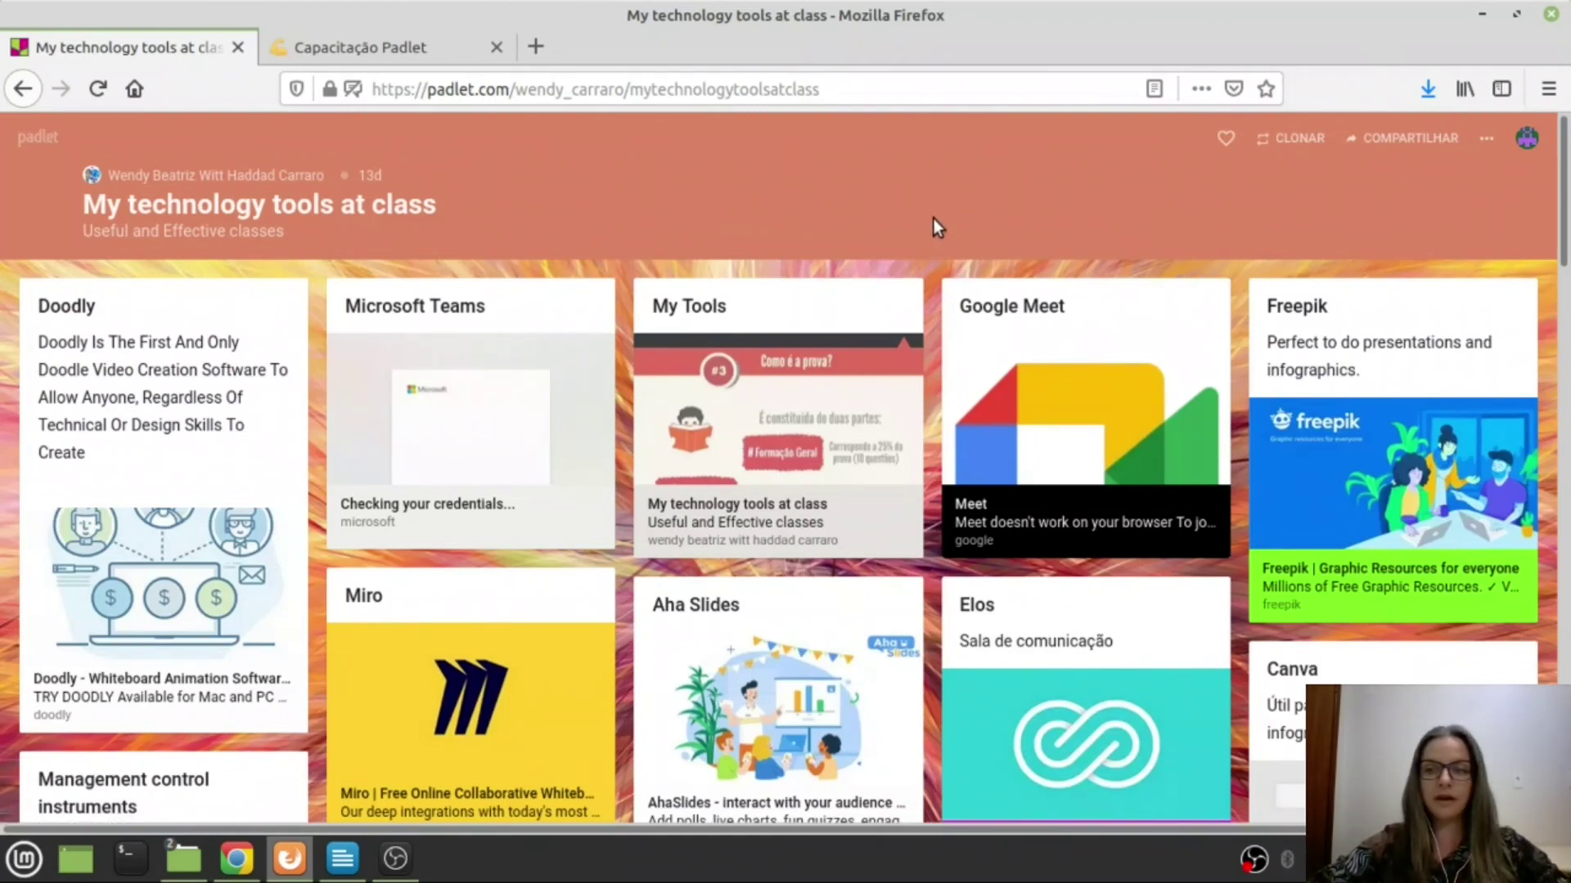
scroll(935, 211, down, 3)
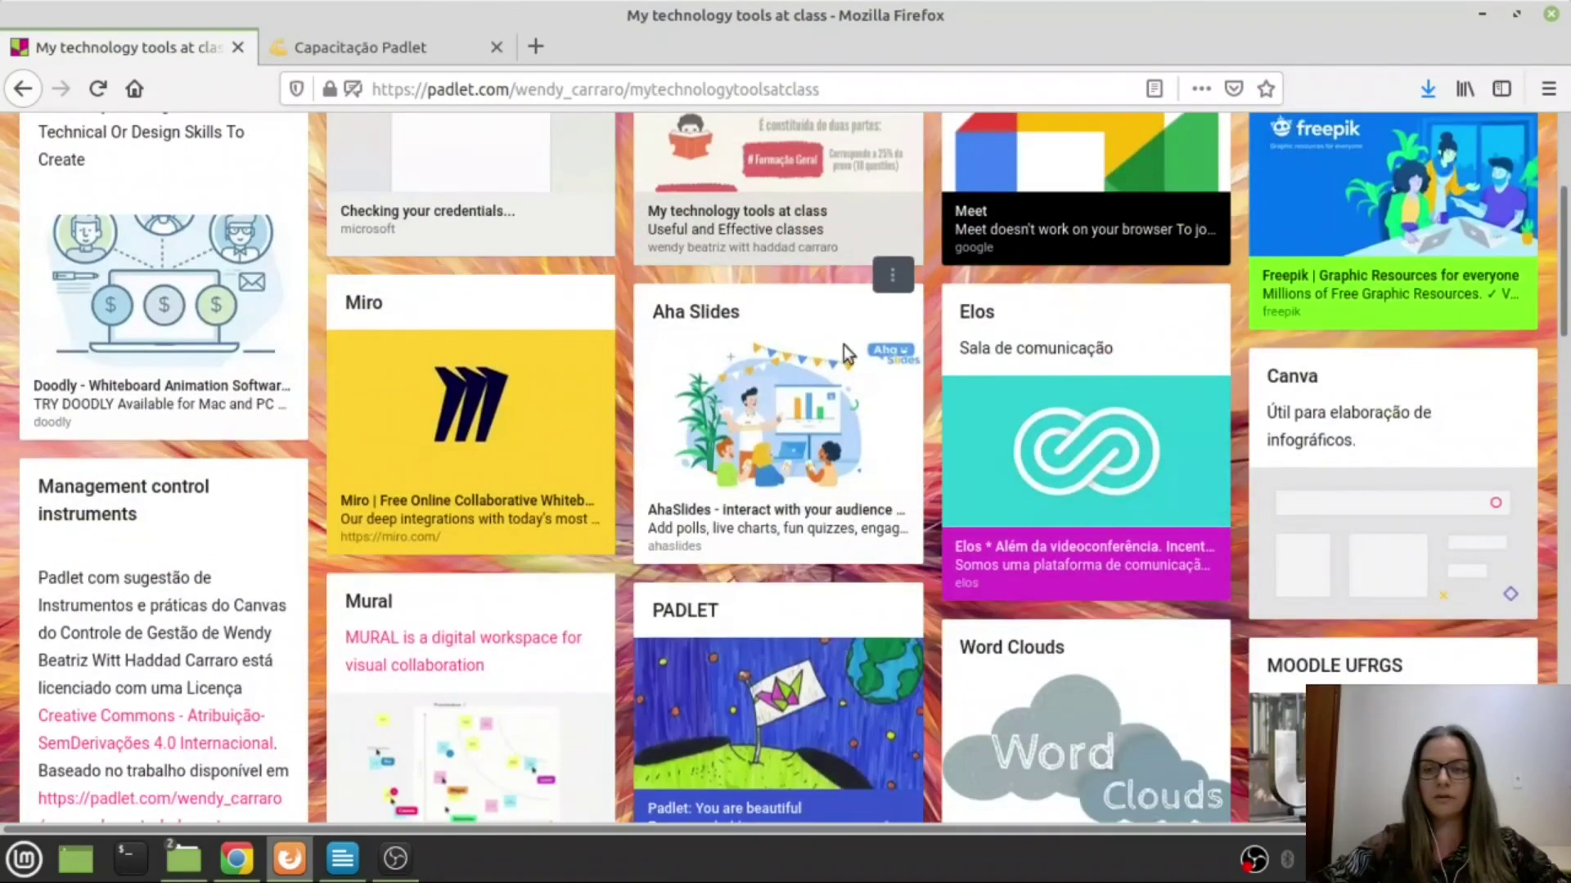
scroll(790, 336, down, 12)
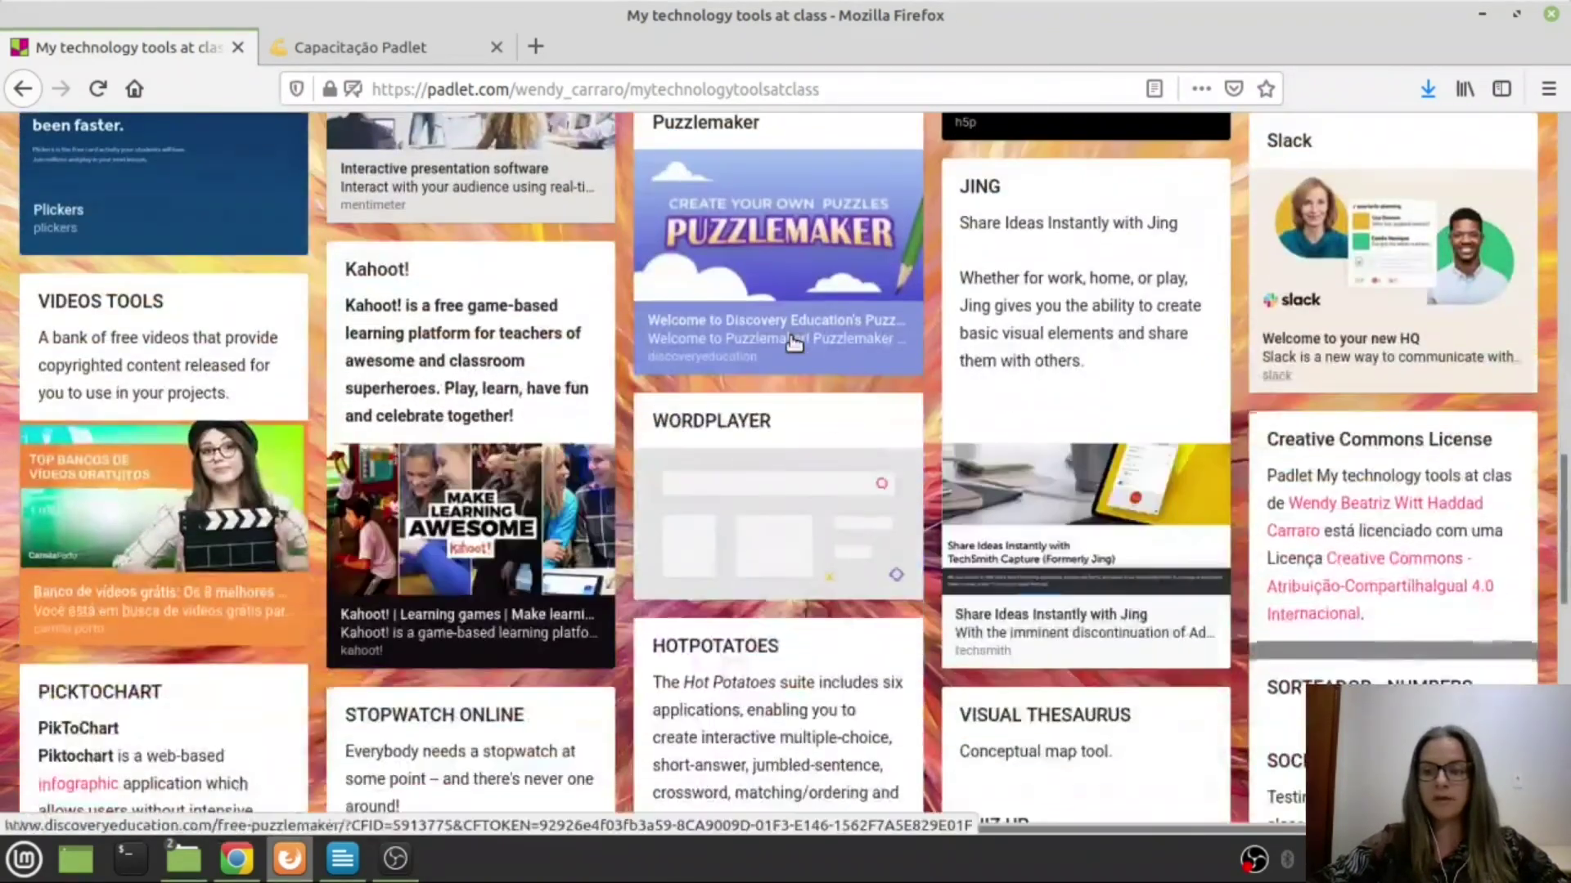
scroll(794, 344, down, 15)
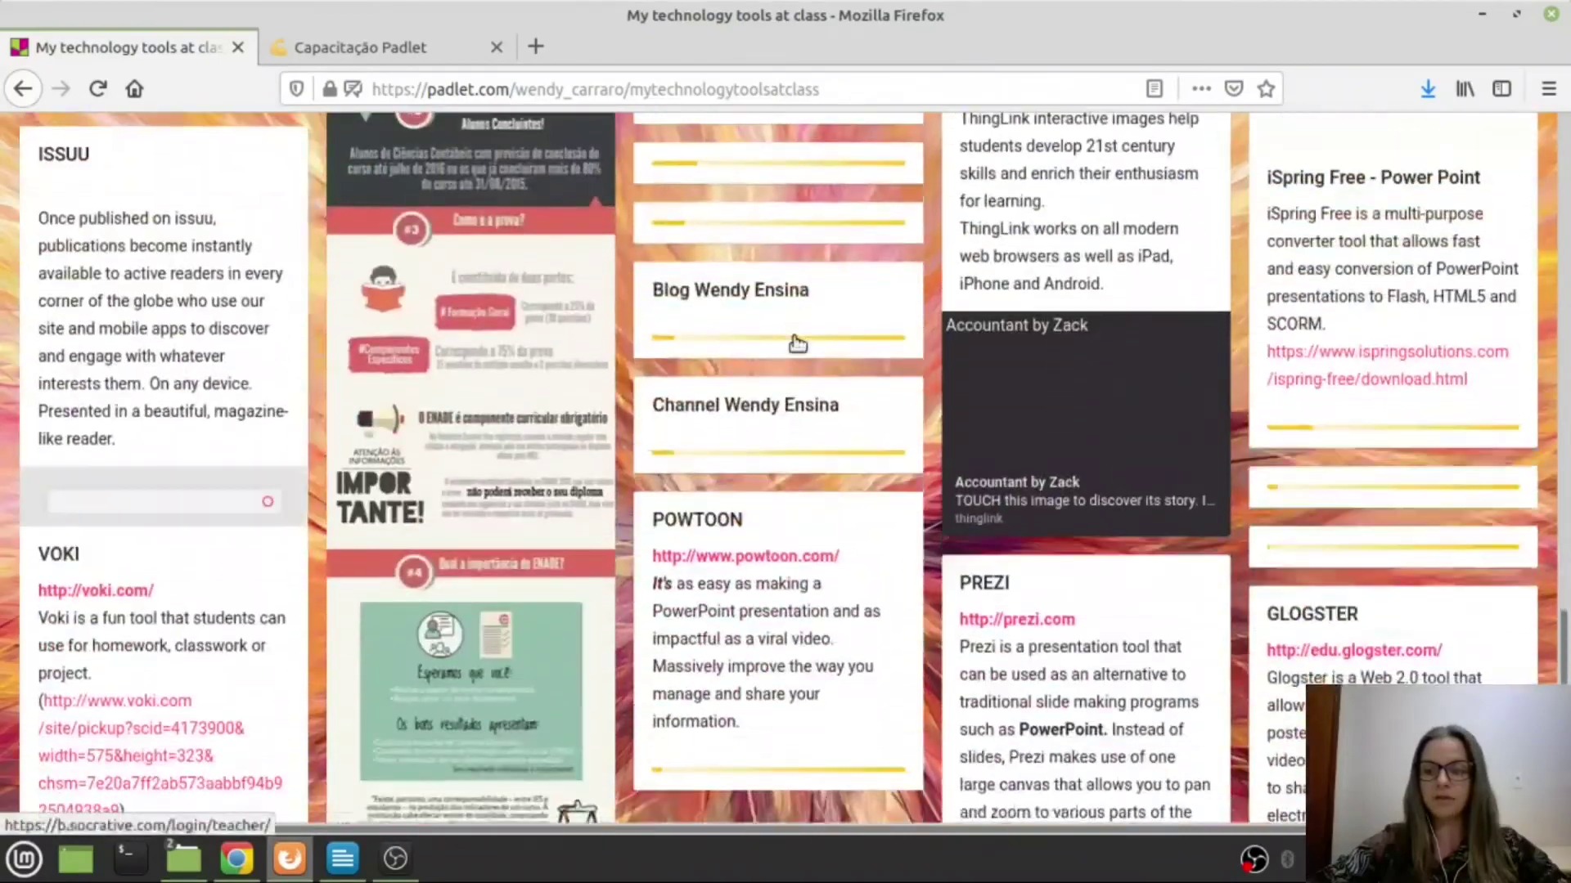
scroll(798, 344, down, 8)
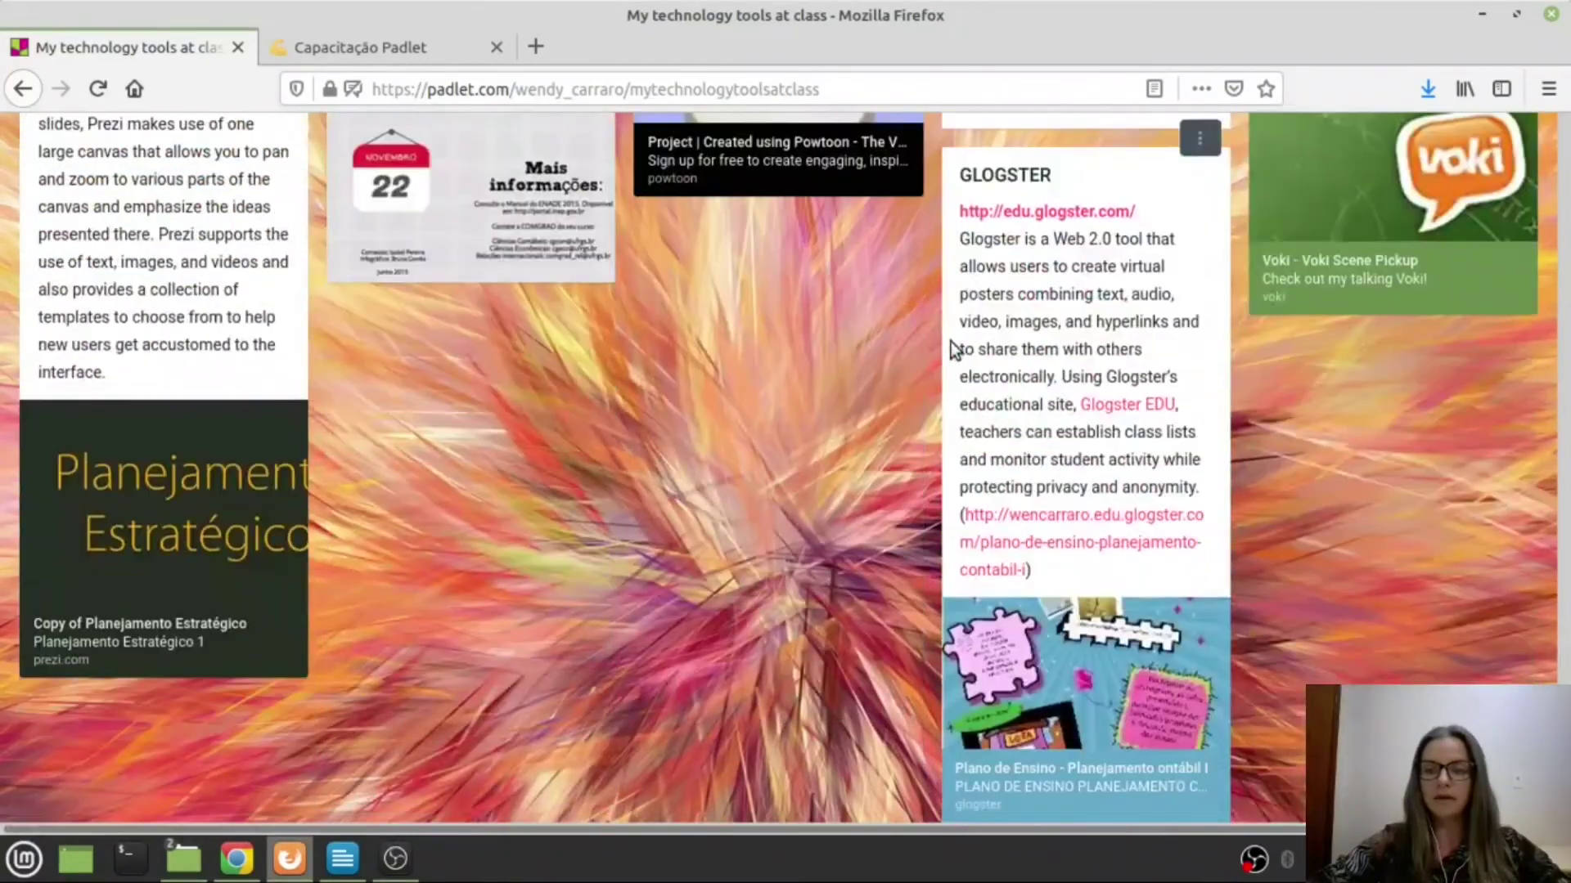
scroll(827, 339, up, 15)
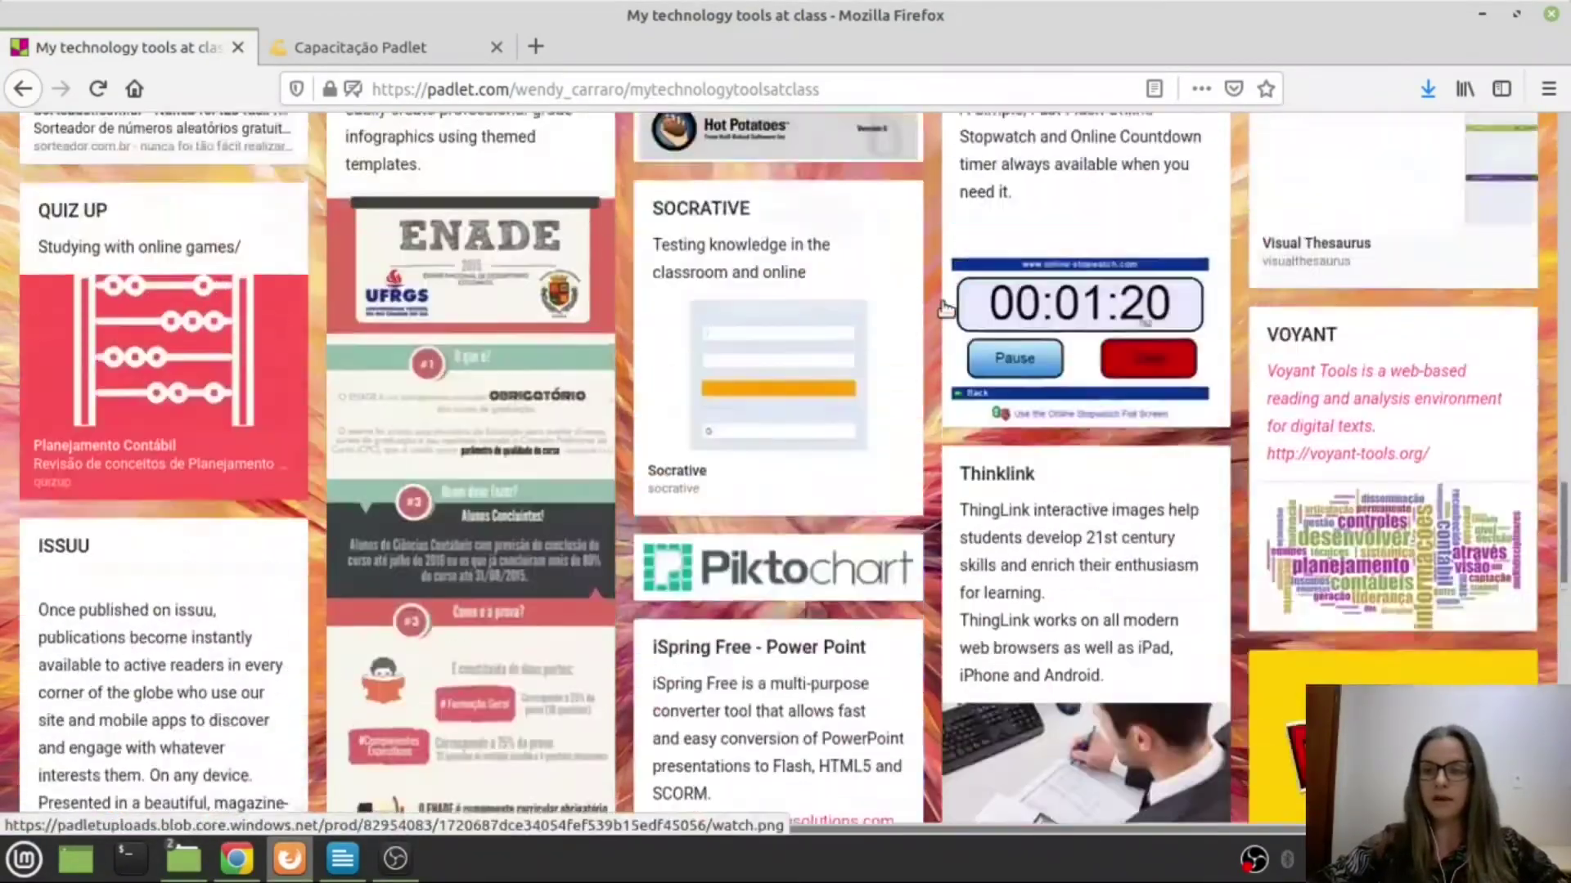
scroll(1151, 340, up, 3)
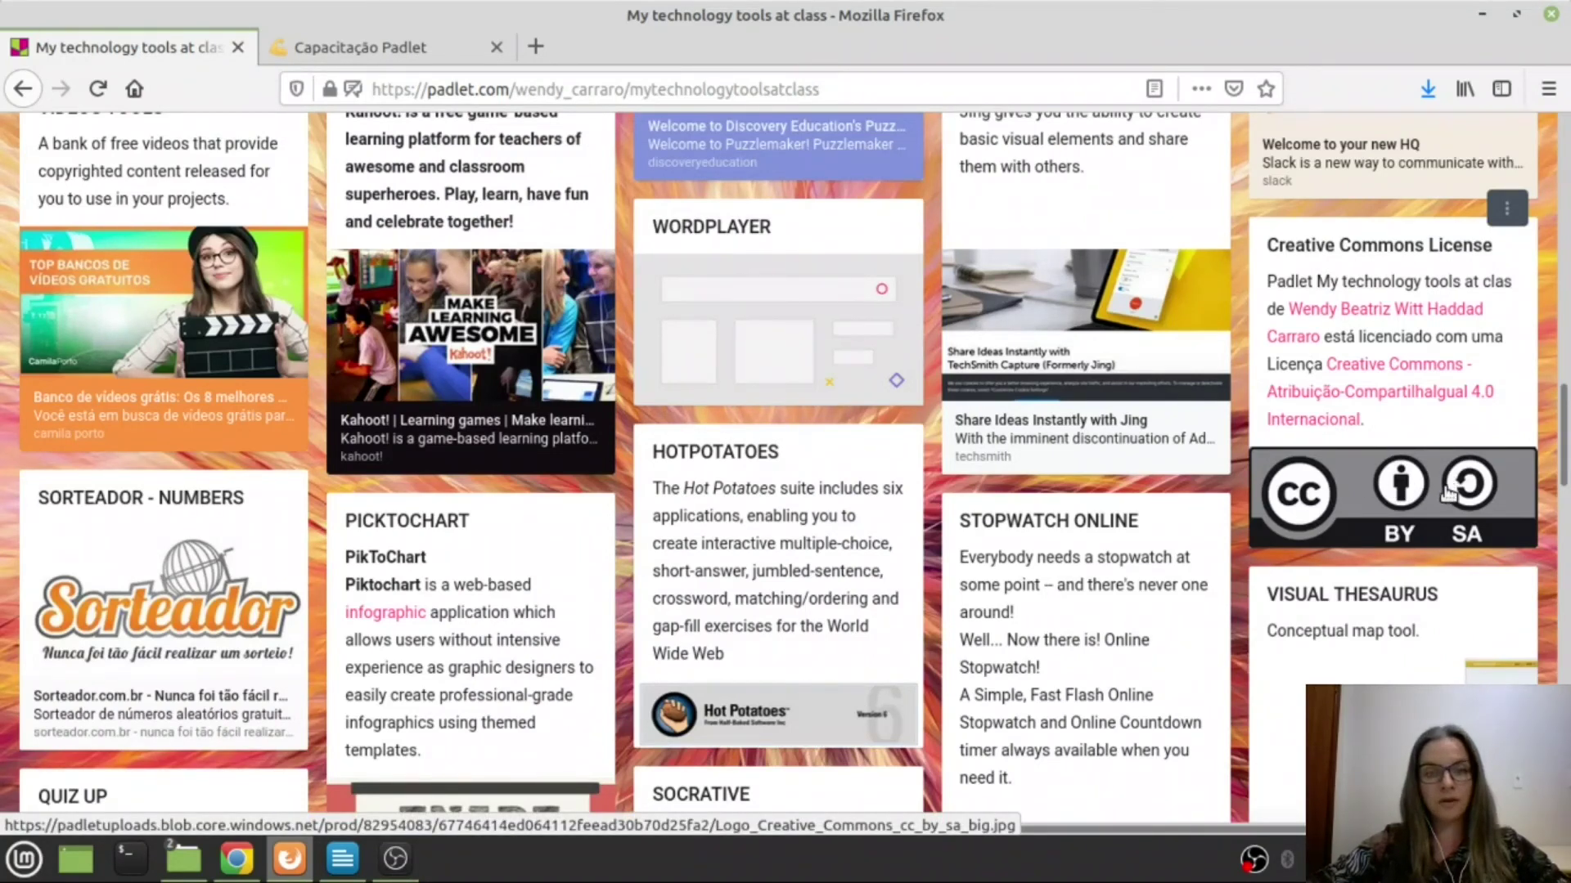
scroll(1342, 376, up, 15)
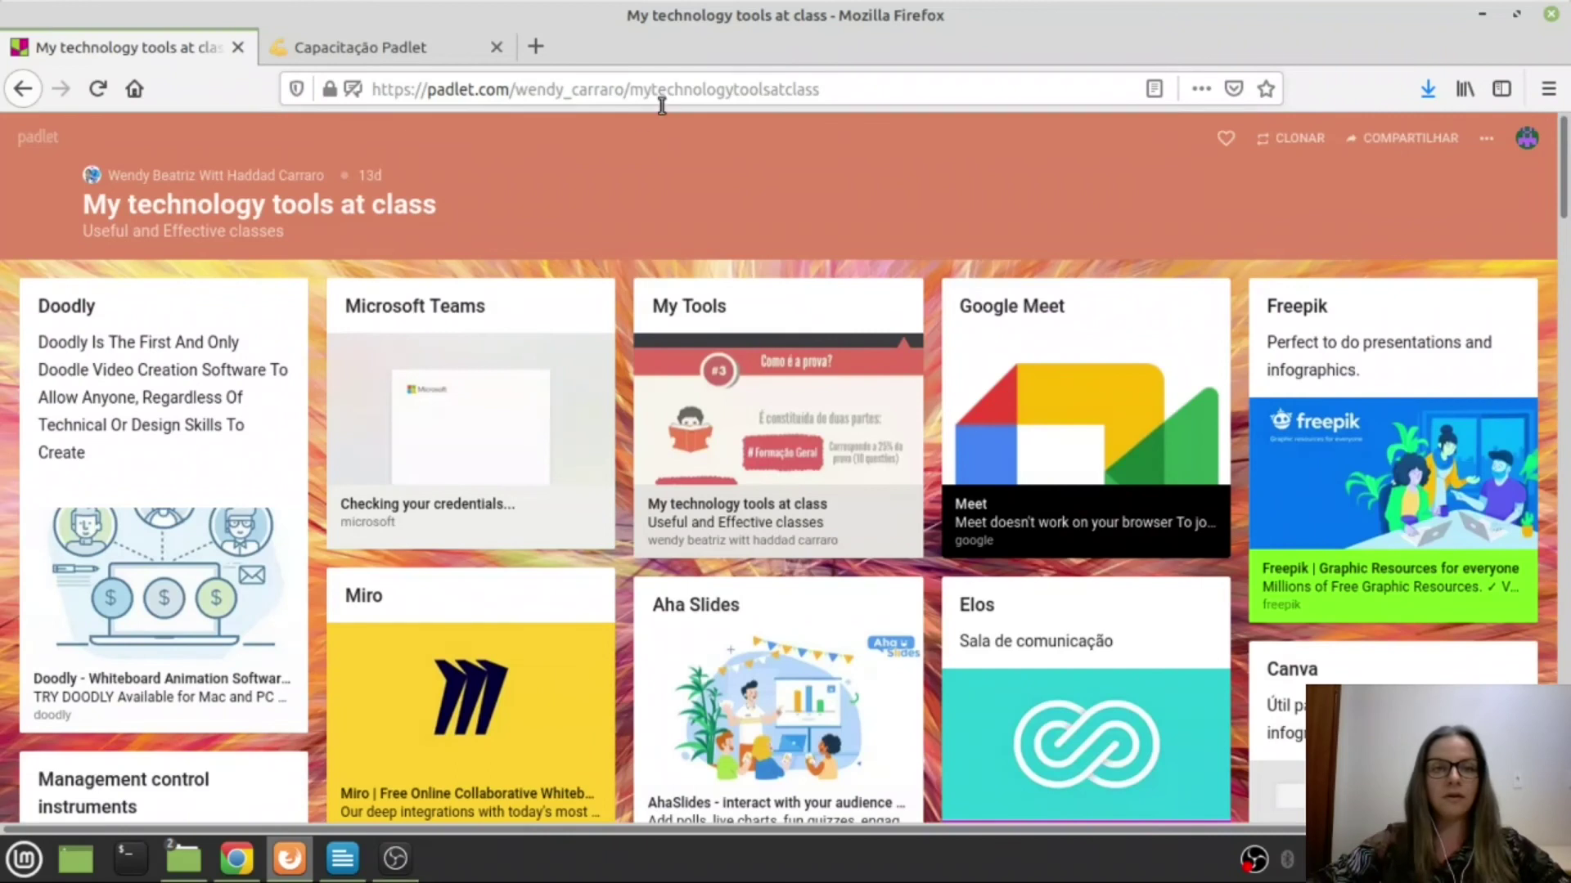
- Copy the address of the "My technology tools at class" padlet and attach it as a link to the "teste" post
click(897, 91)
key(ctrl+c)
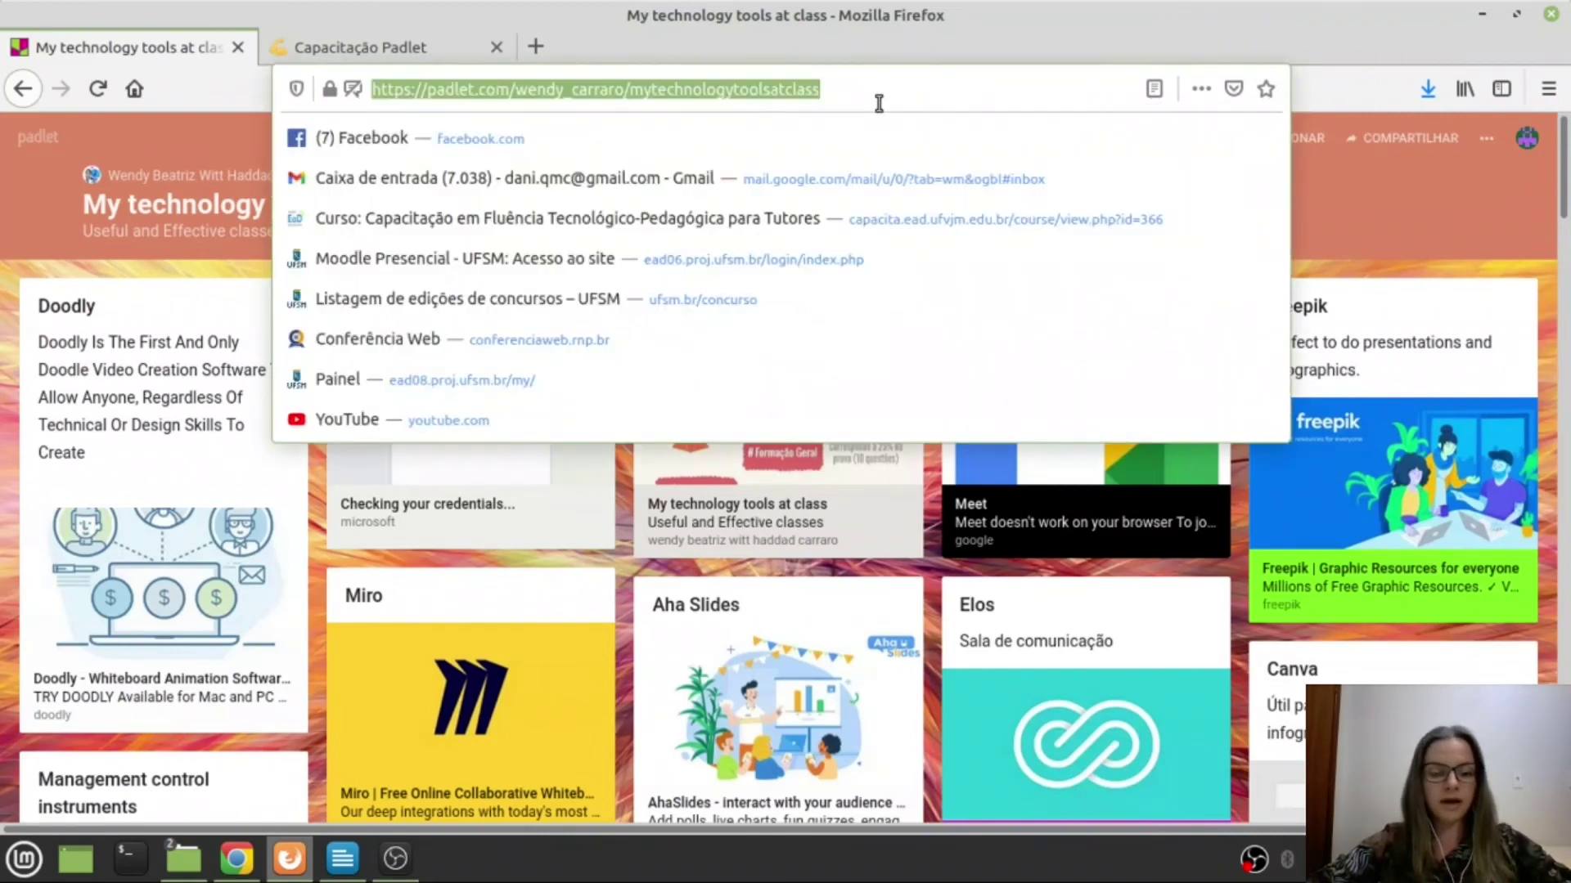
click(371, 33)
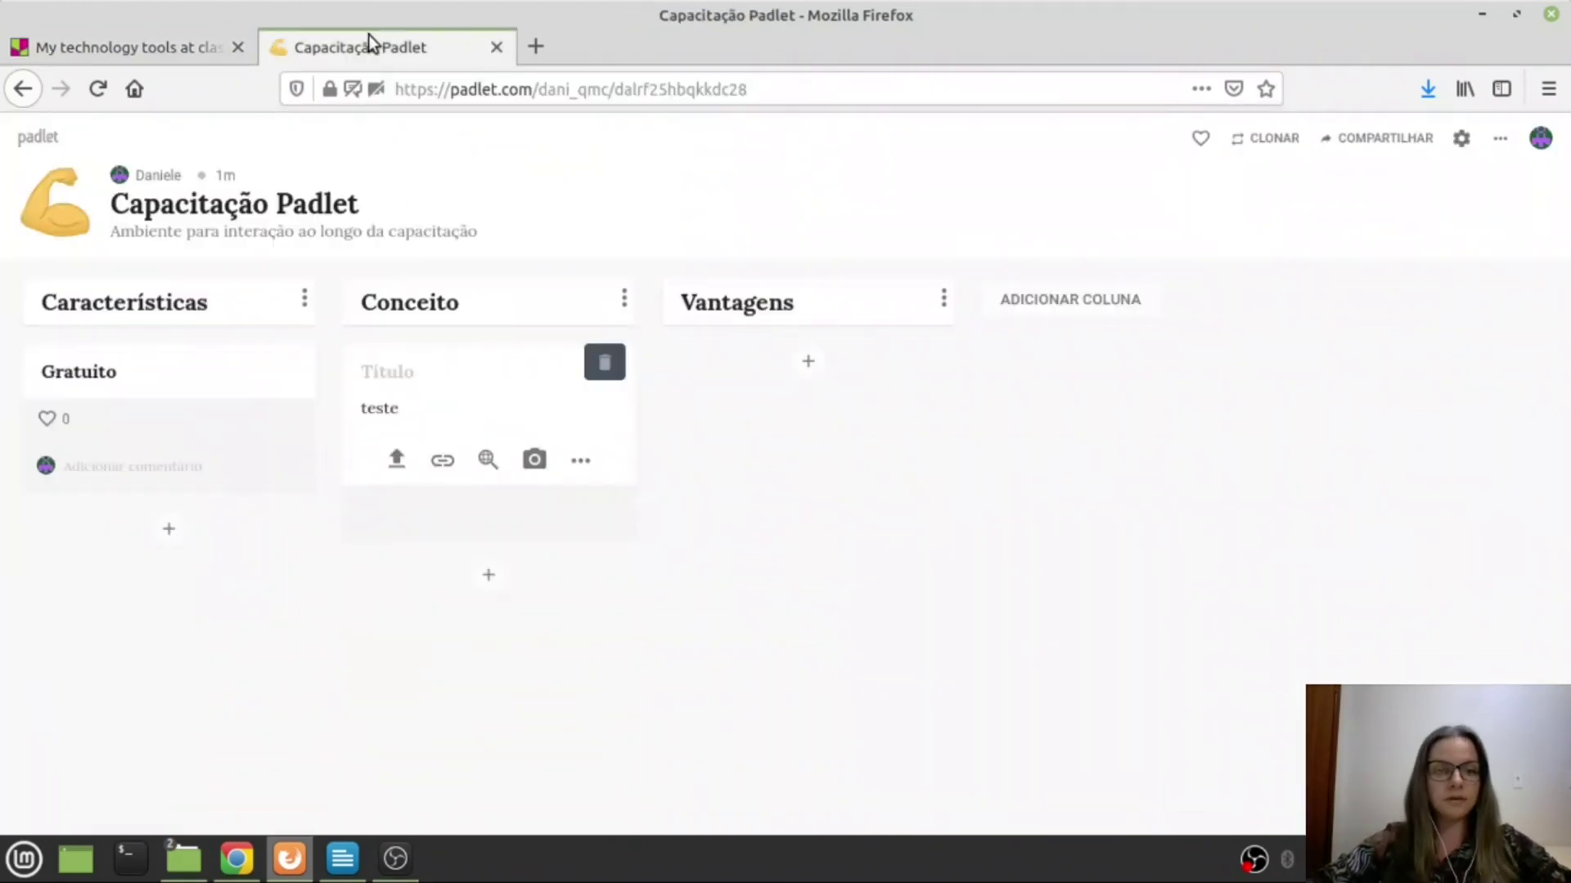
click(446, 461)
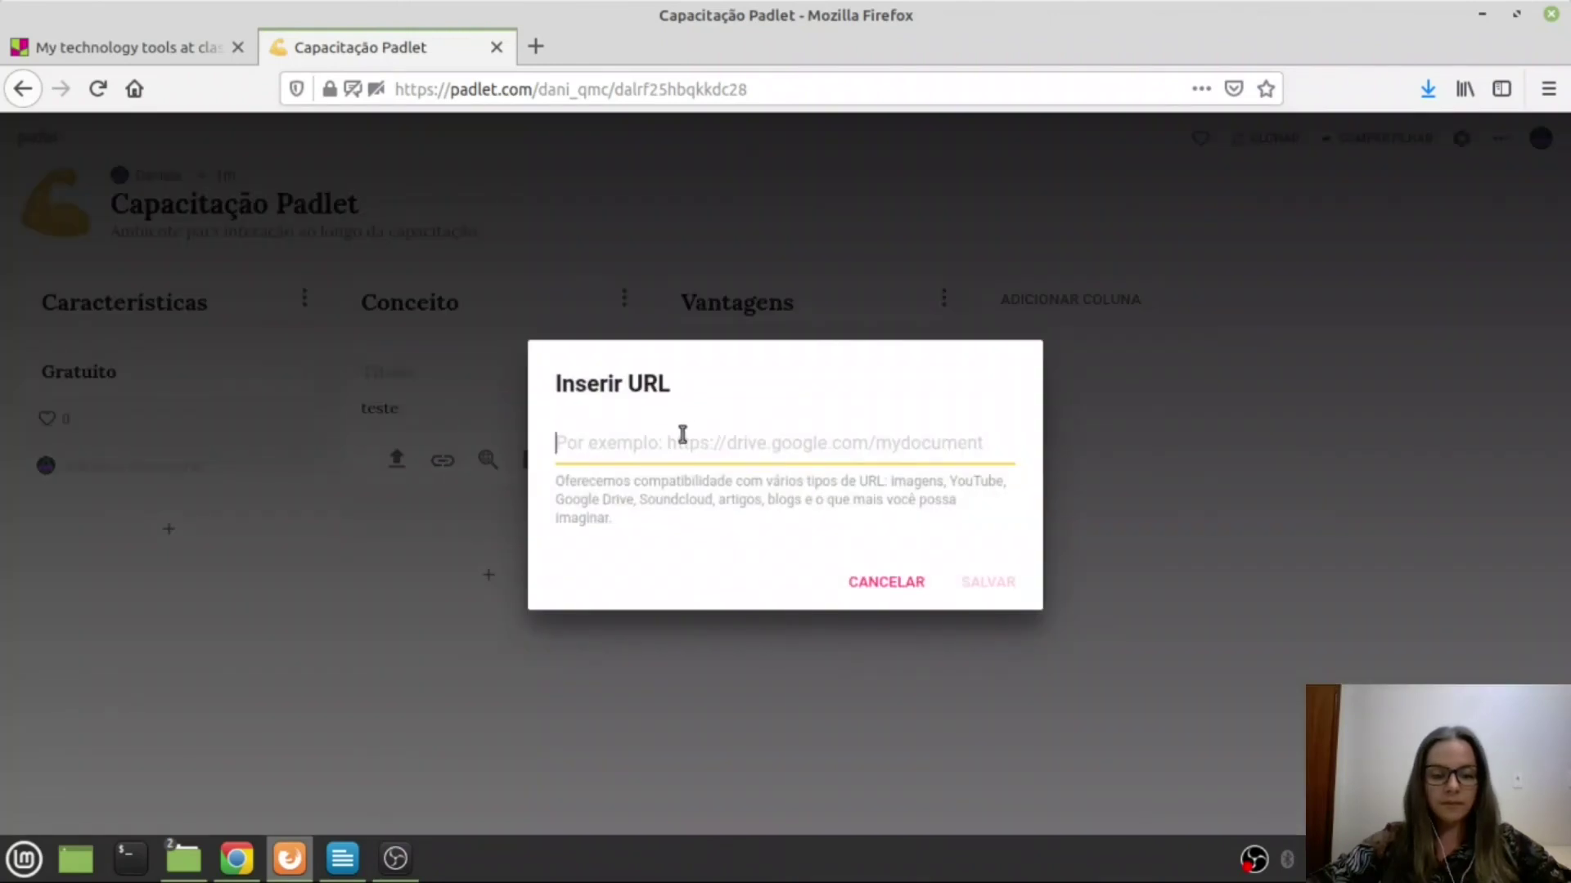
key(ctrl+v)
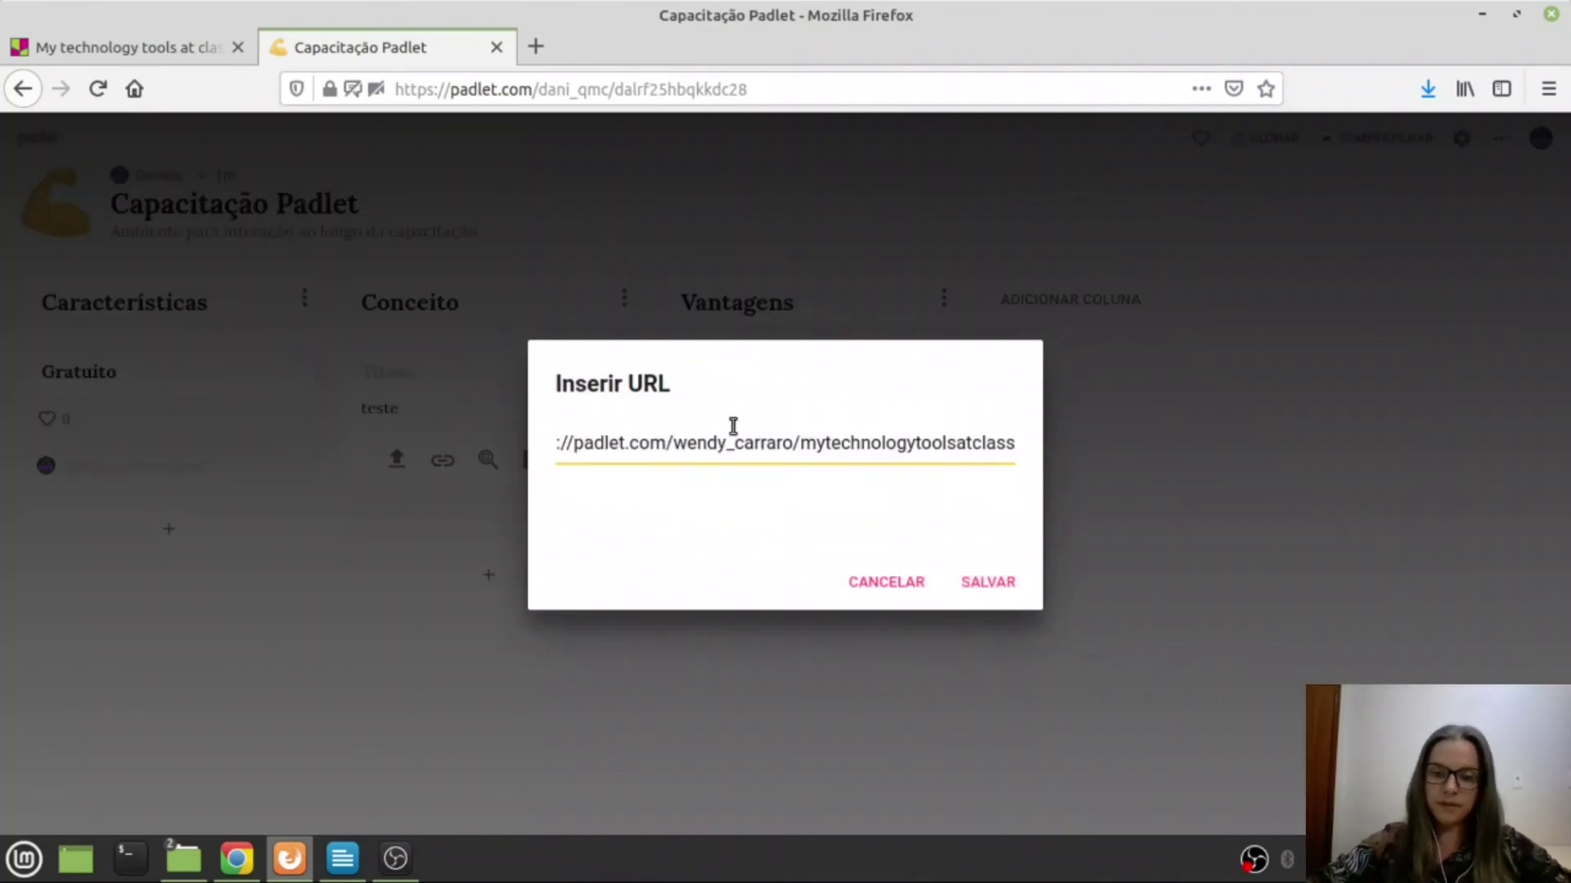
click(982, 583)
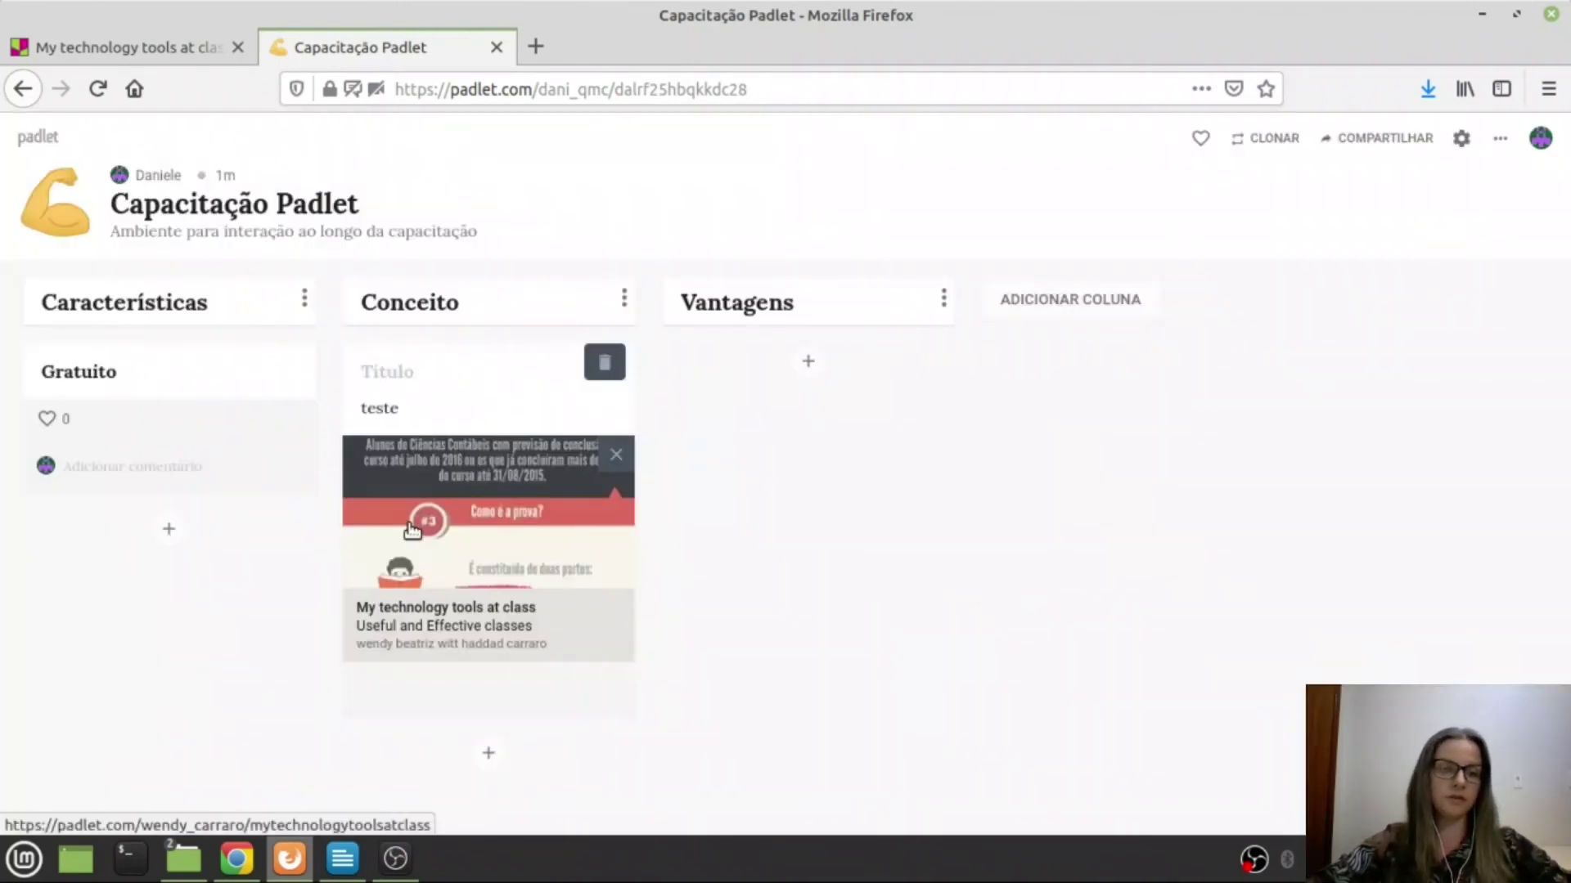
- Test the link attached to the "teste" post by opening the linked padlet, and return to editing the post
click(493, 521)
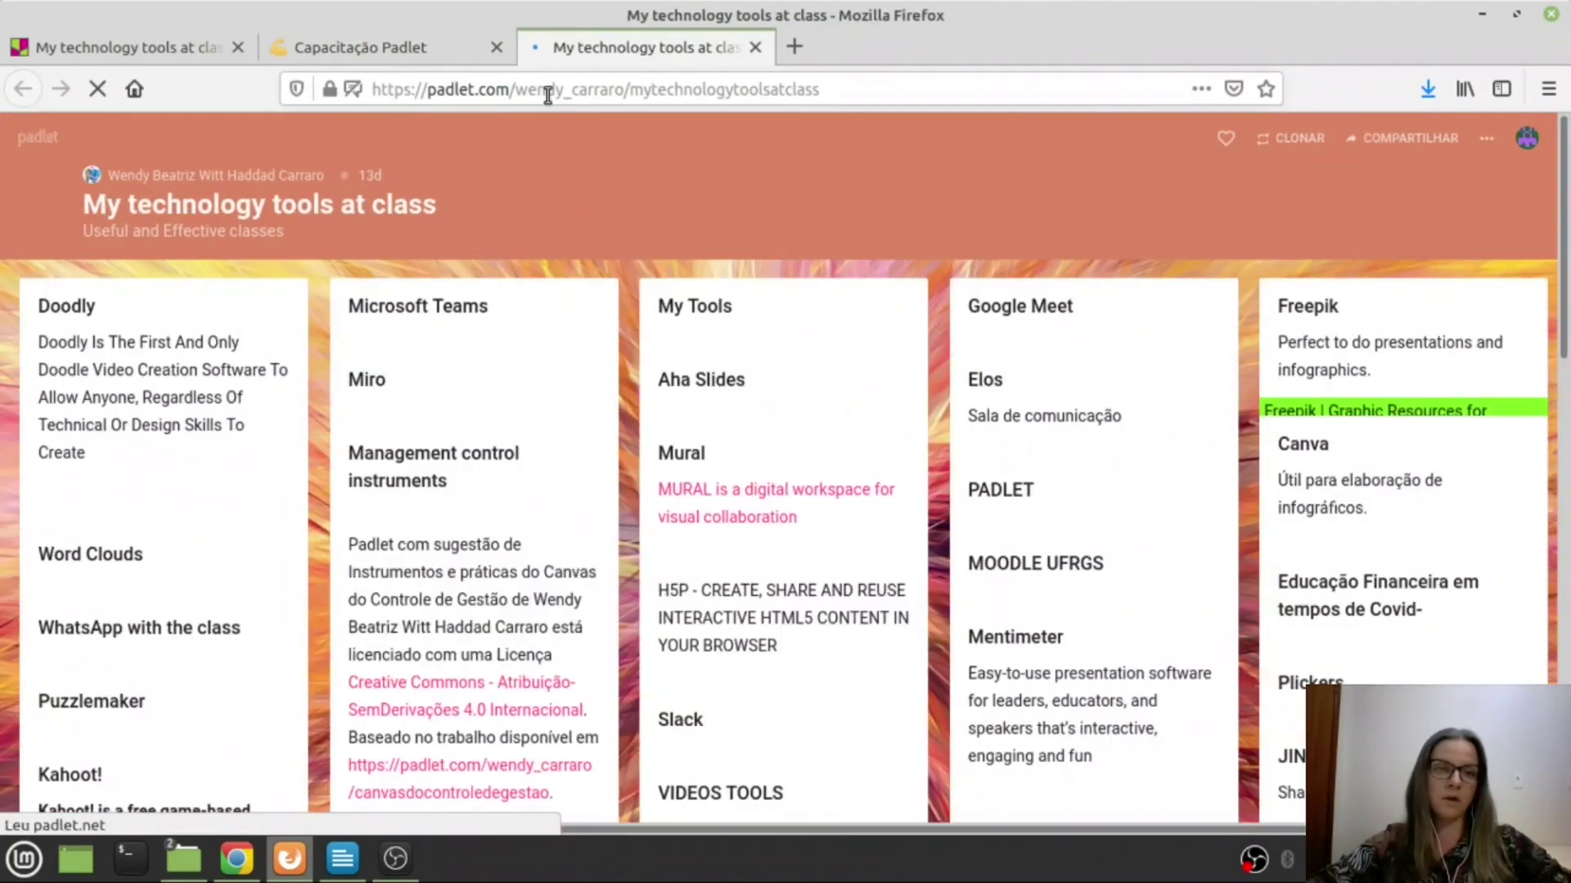
click(753, 47)
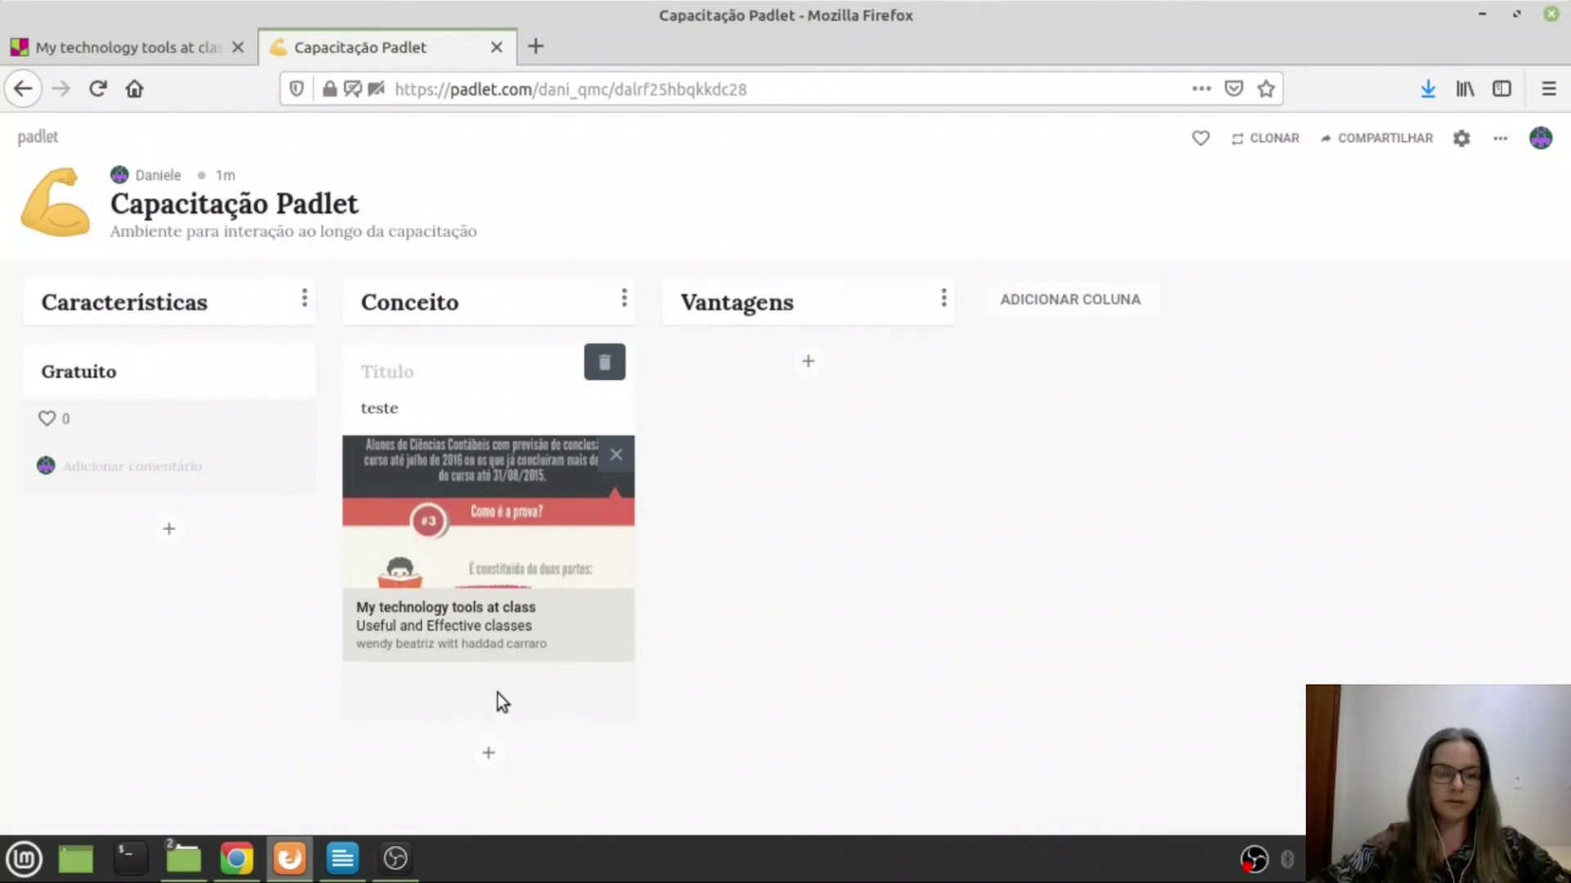
click(405, 407)
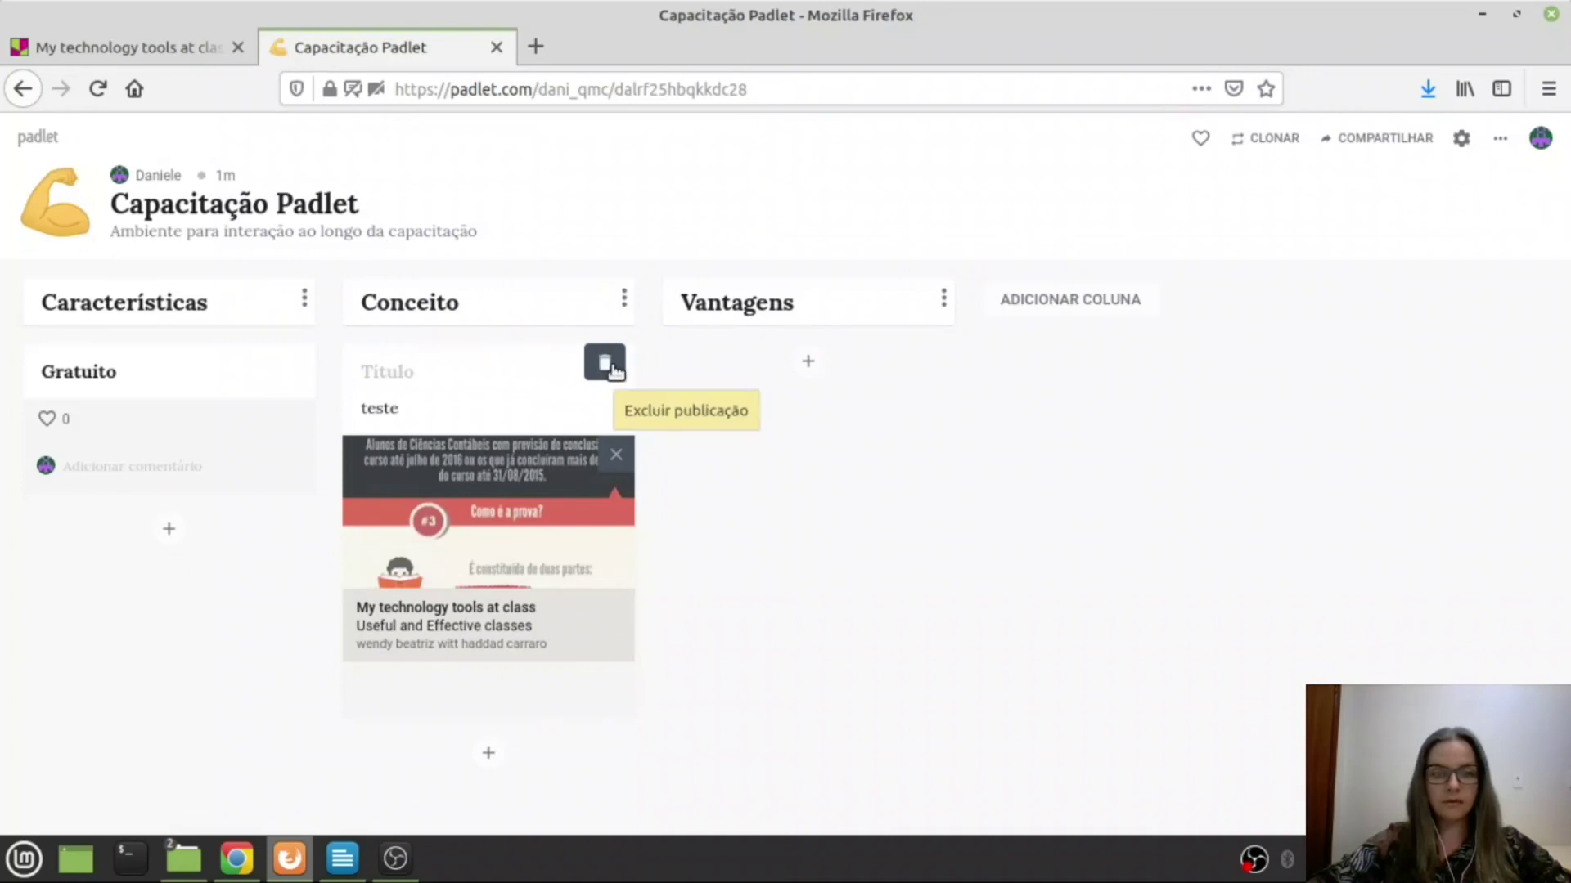
click(489, 755)
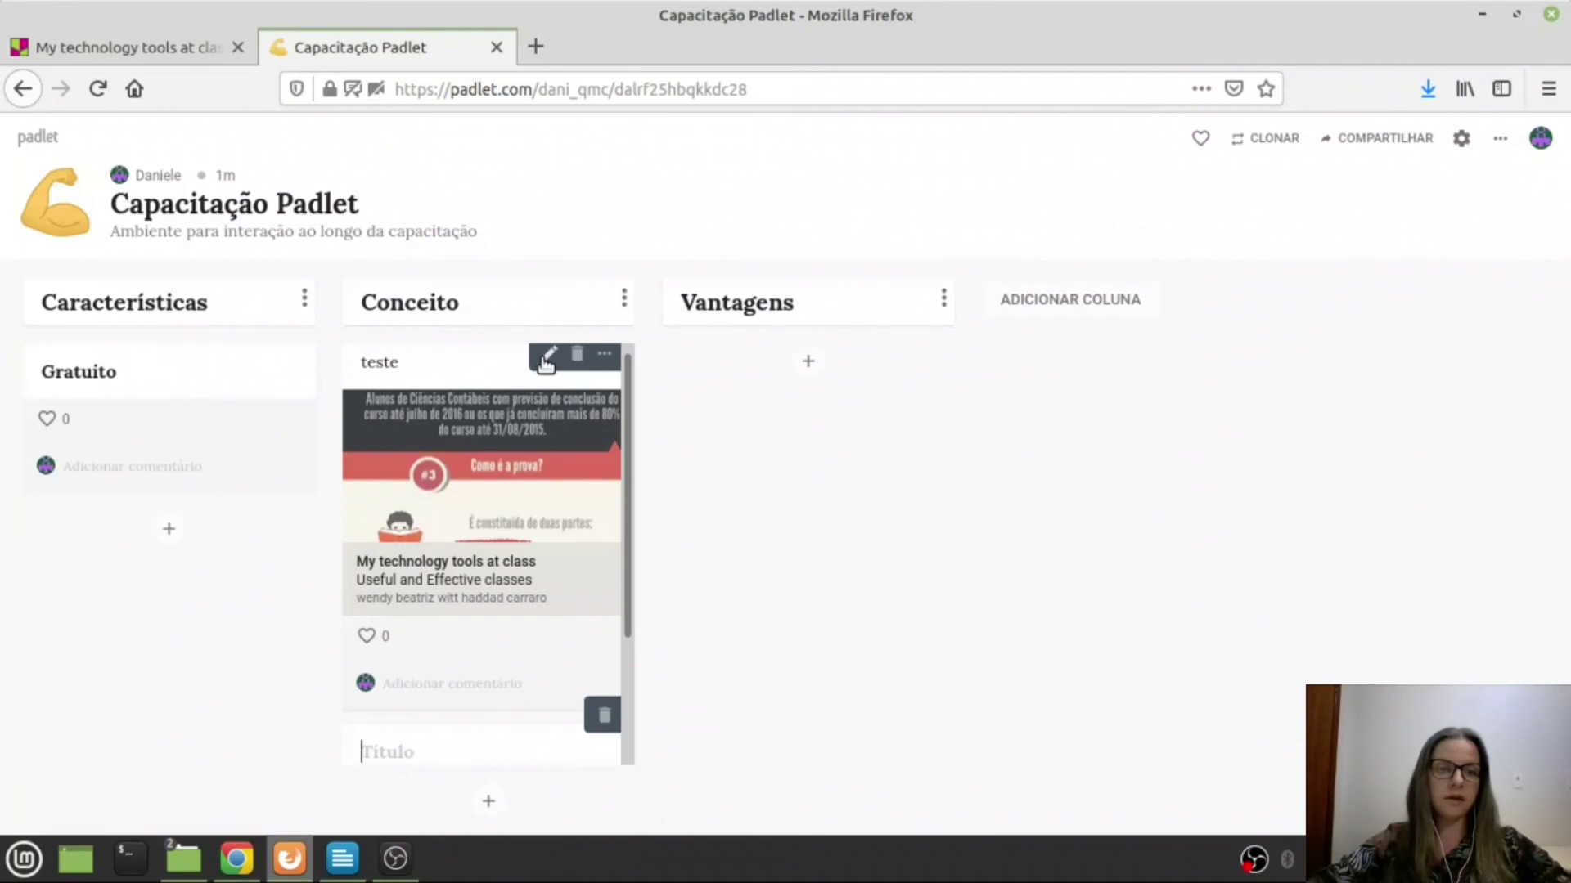
click(540, 354)
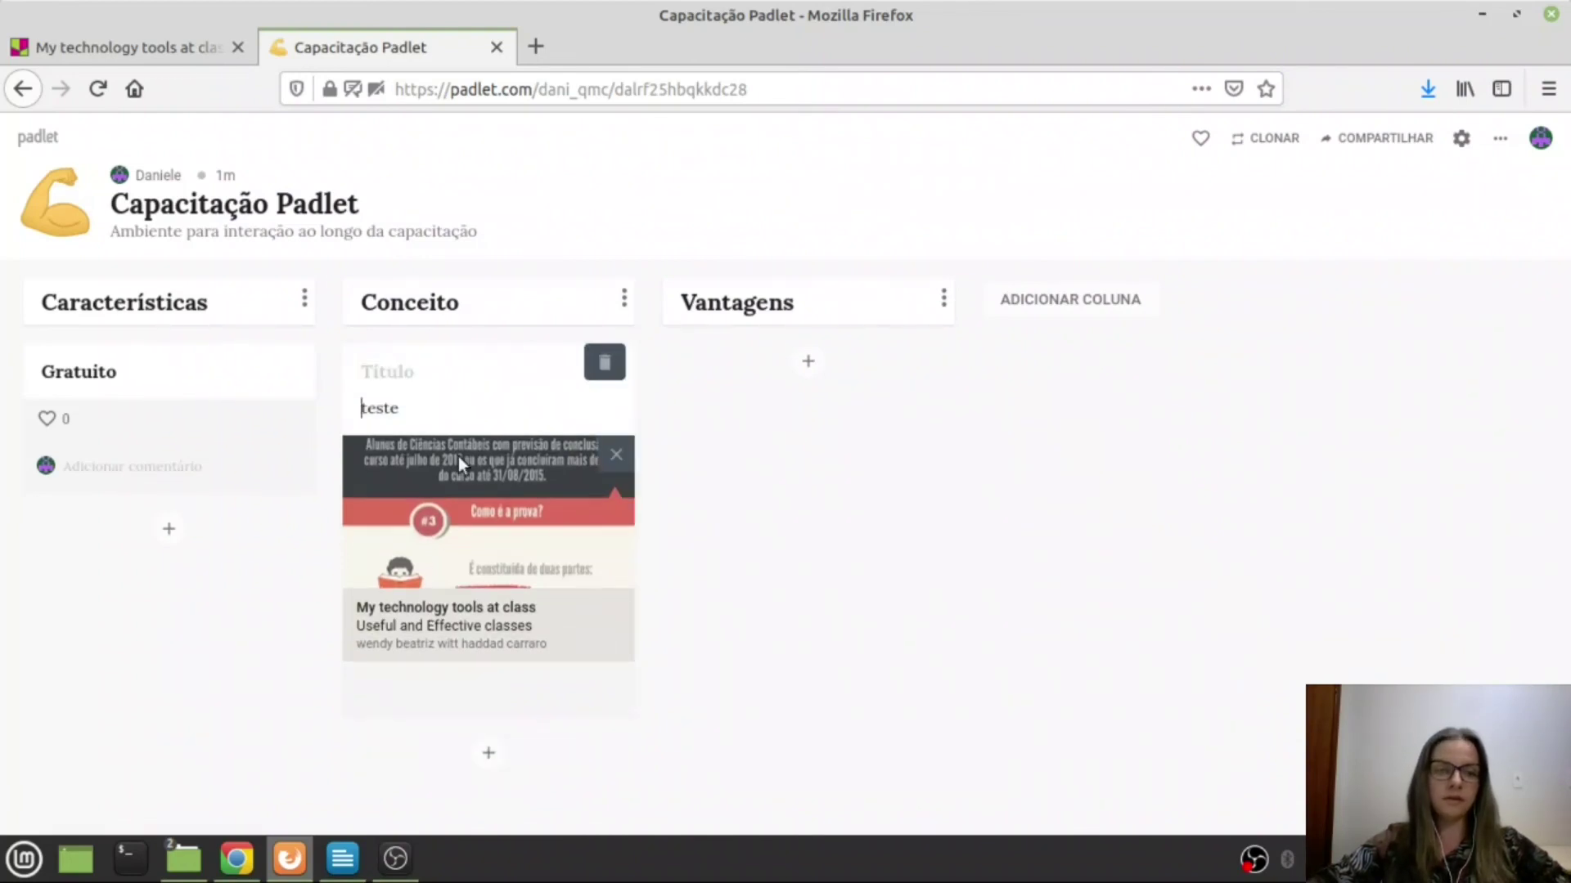
click(453, 409)
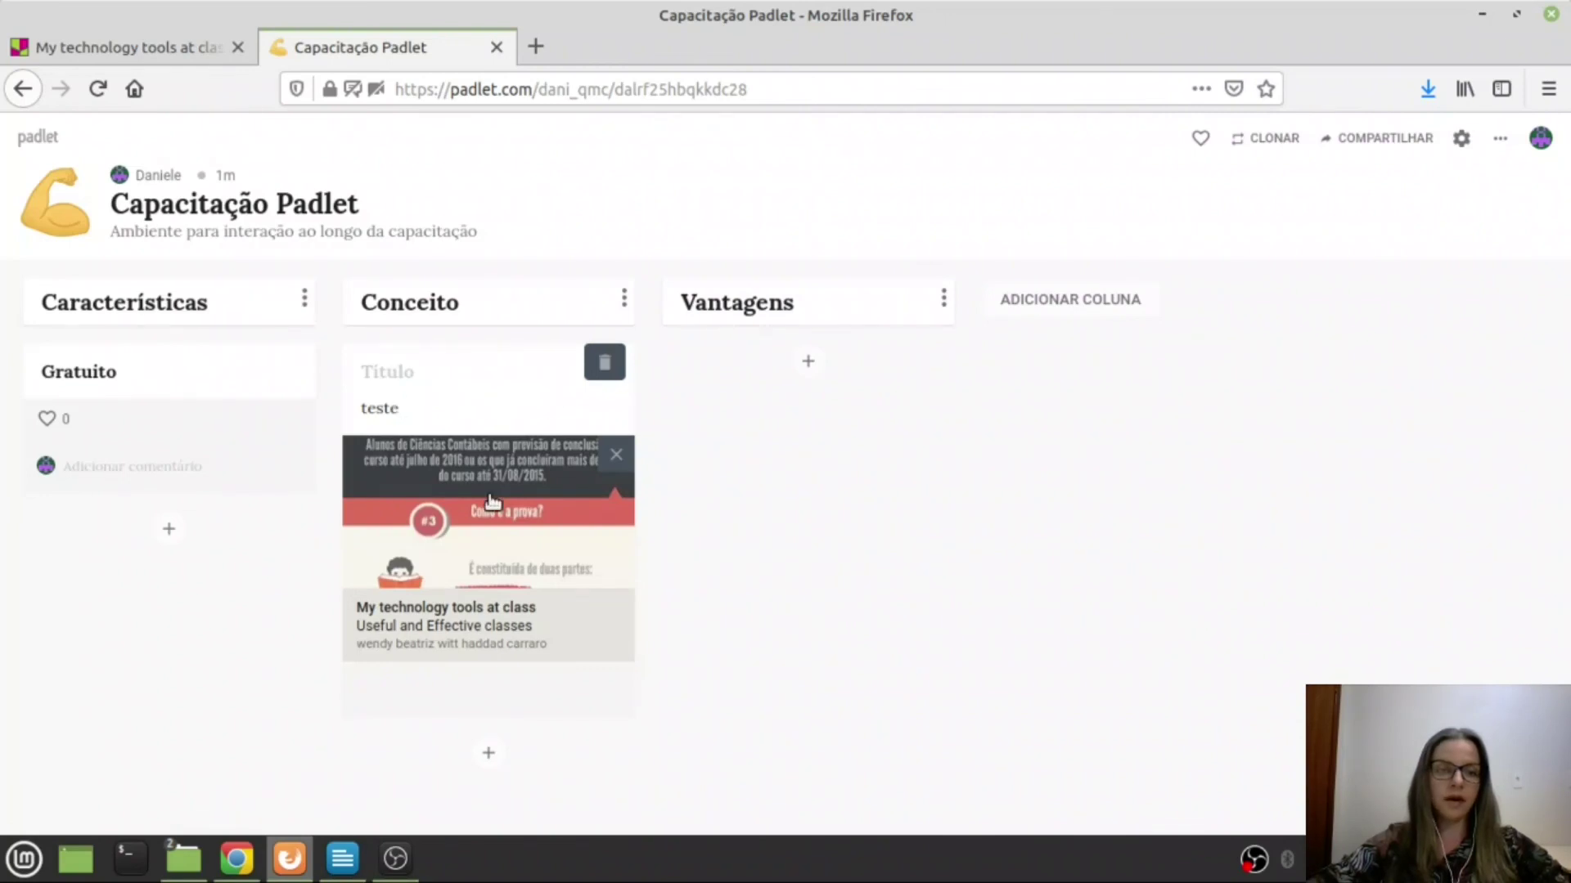
click(497, 564)
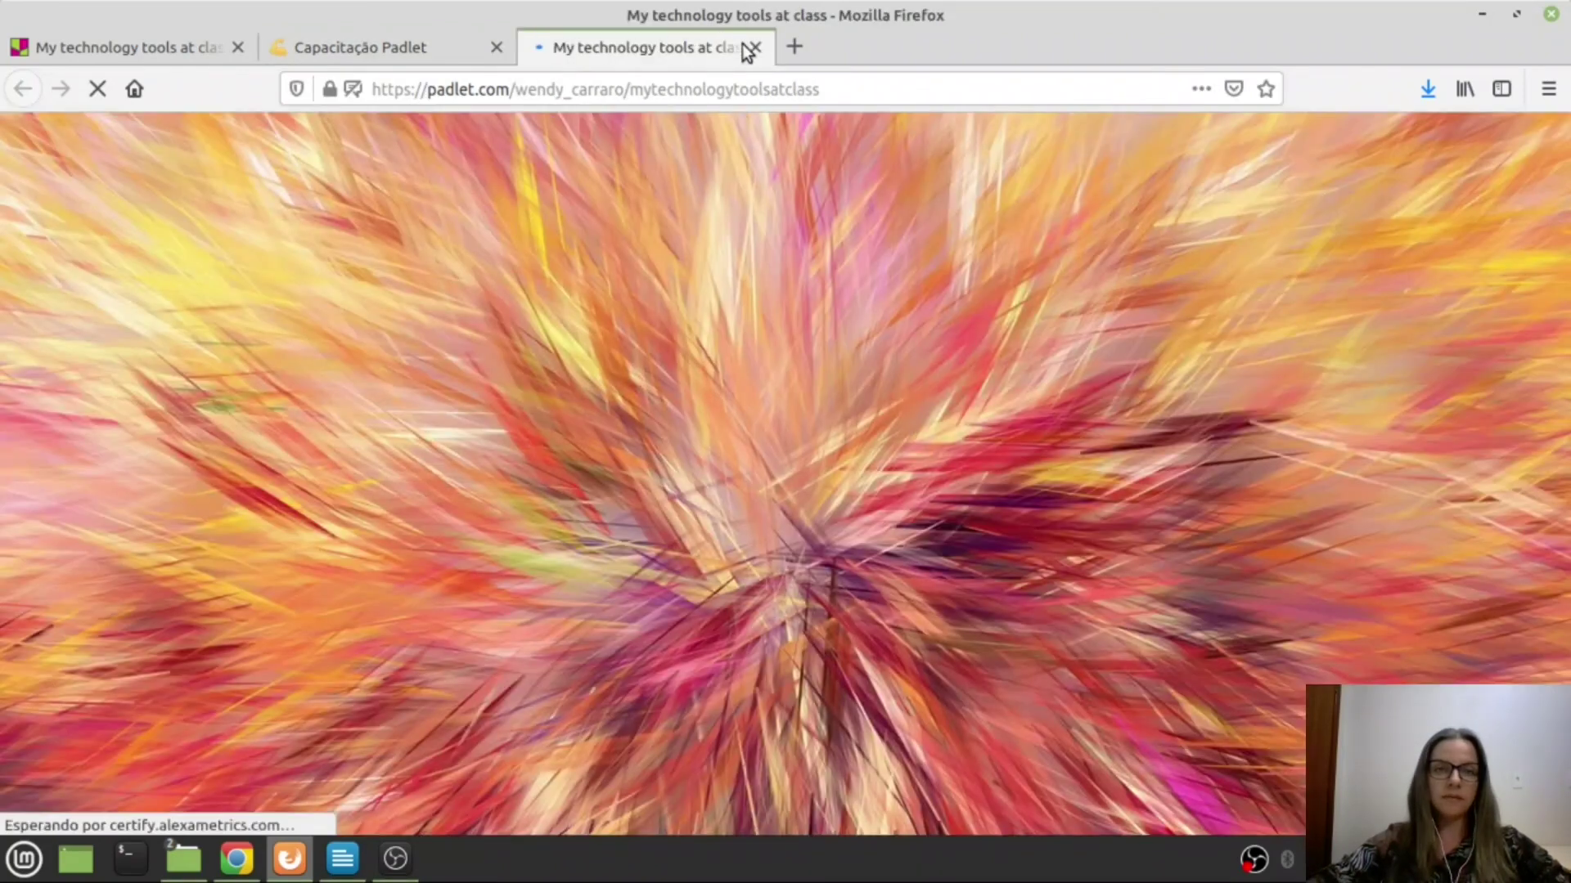
click(753, 48)
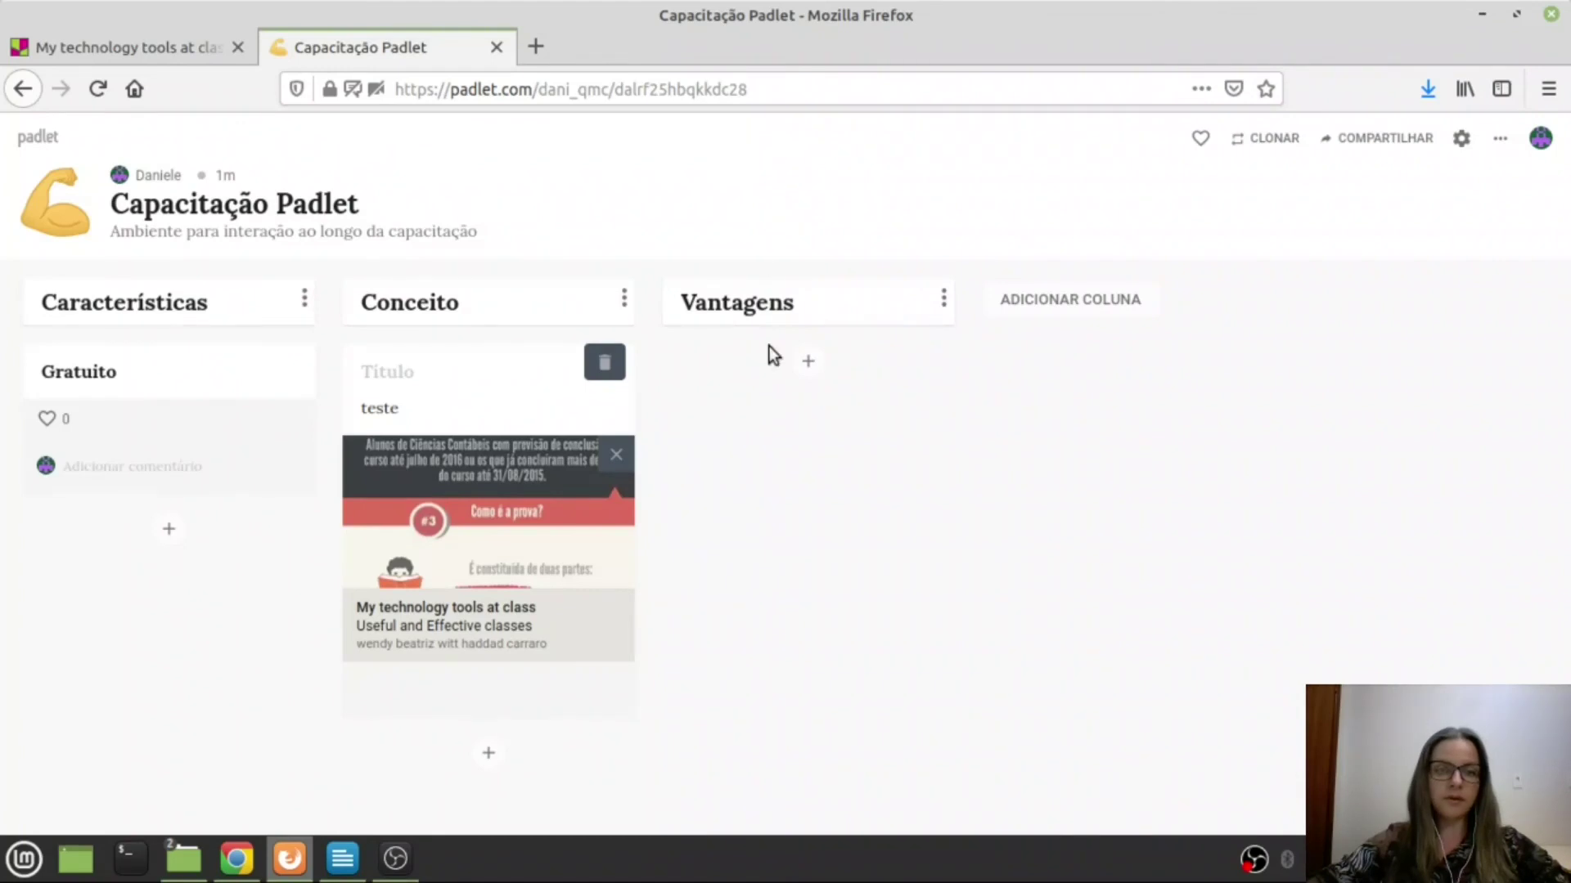
- Add a second post titled "teste 2" to the Conceito column
click(488, 752)
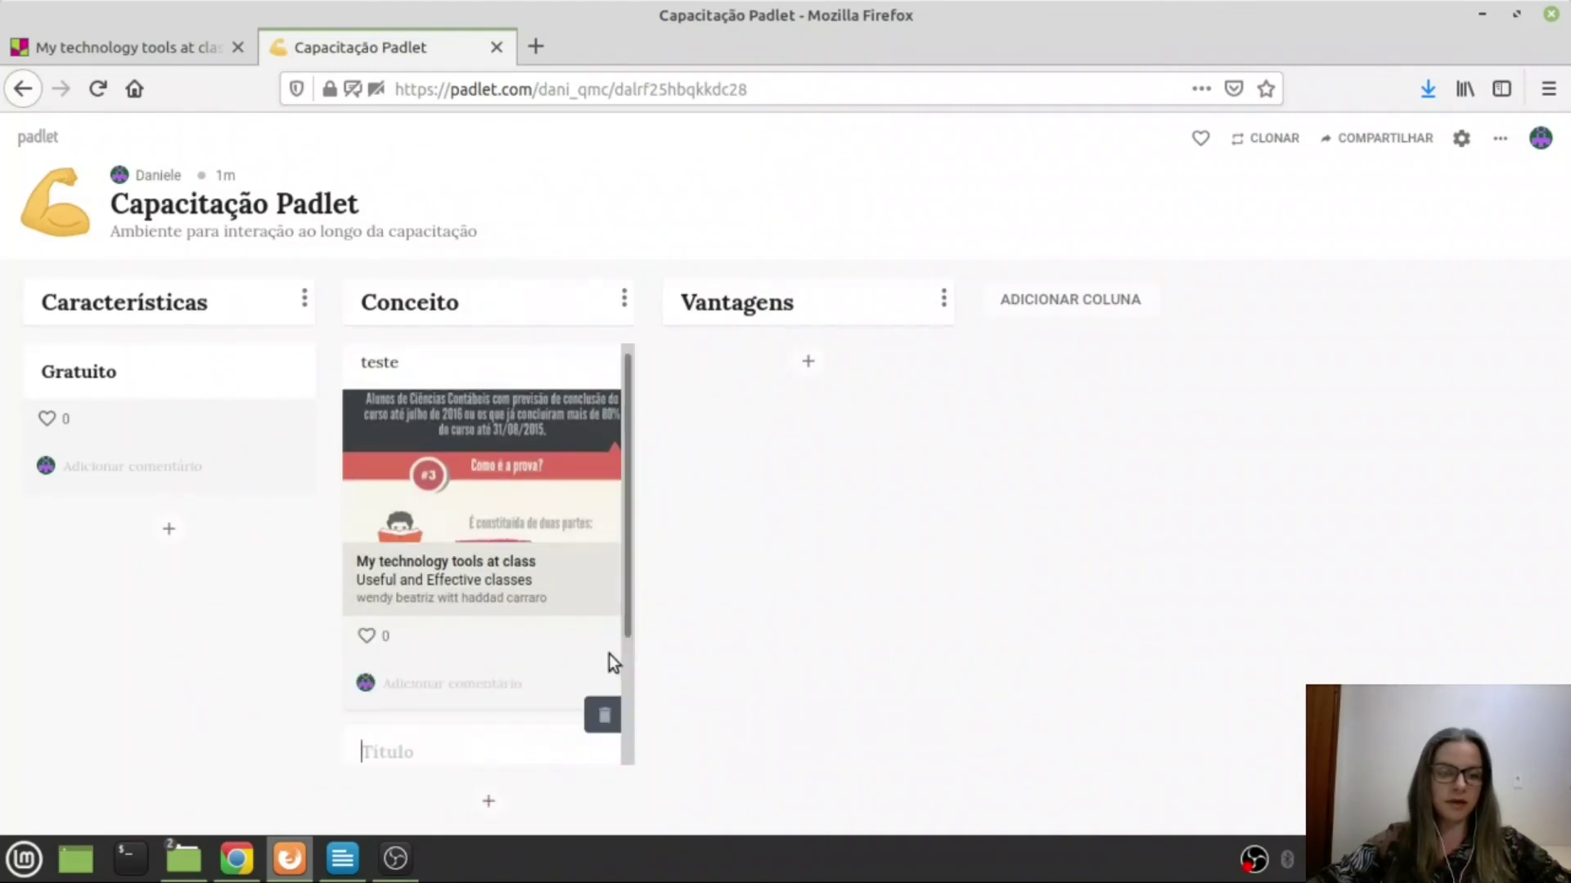
text(te)
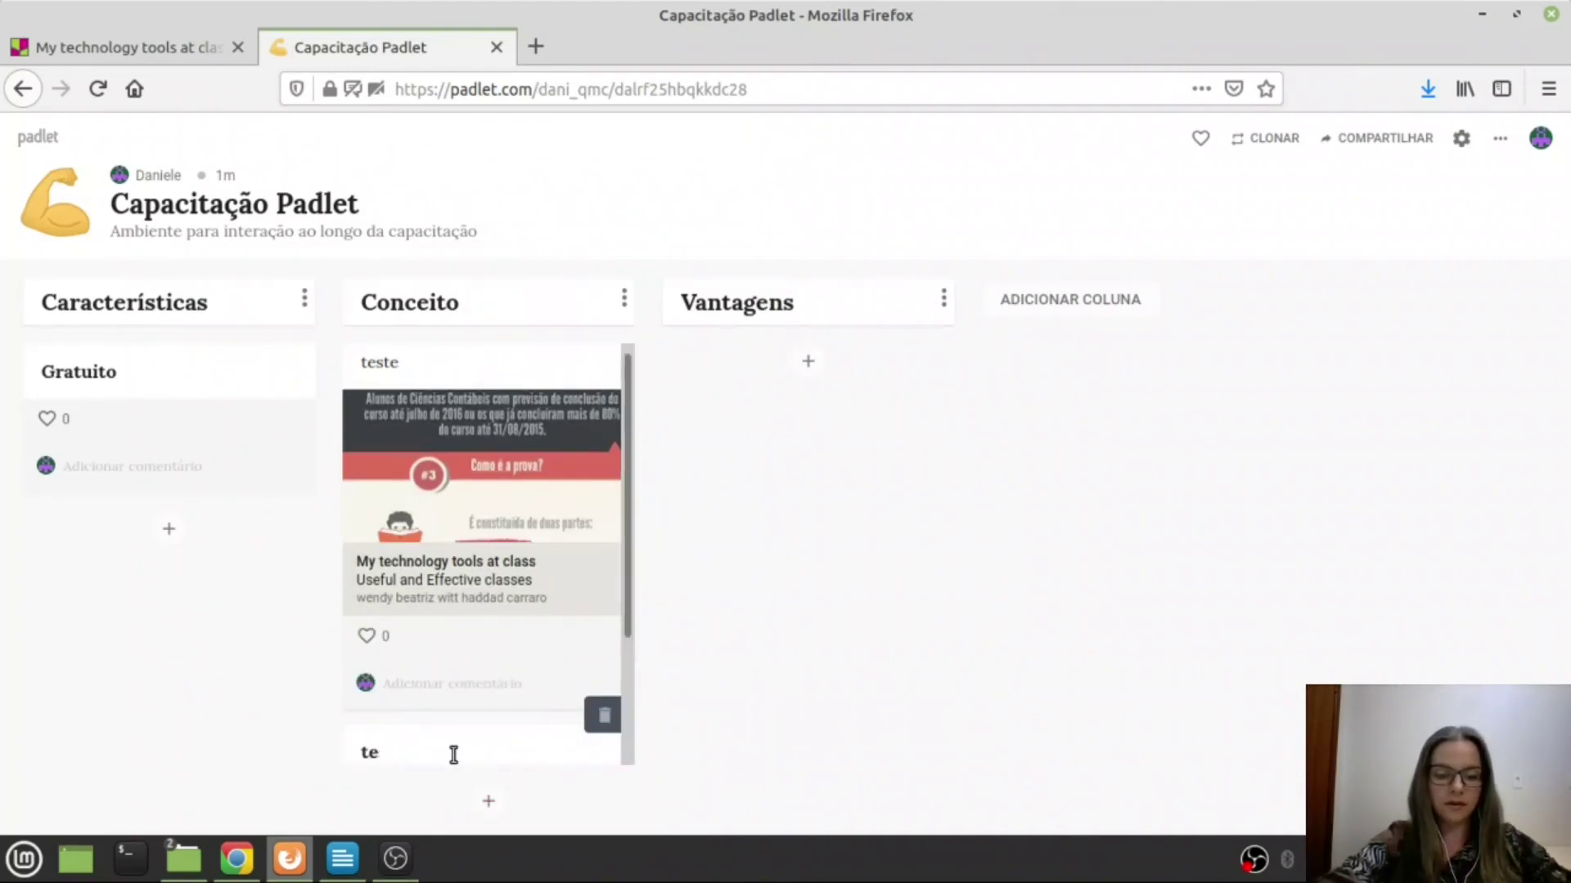
text(ste 2)
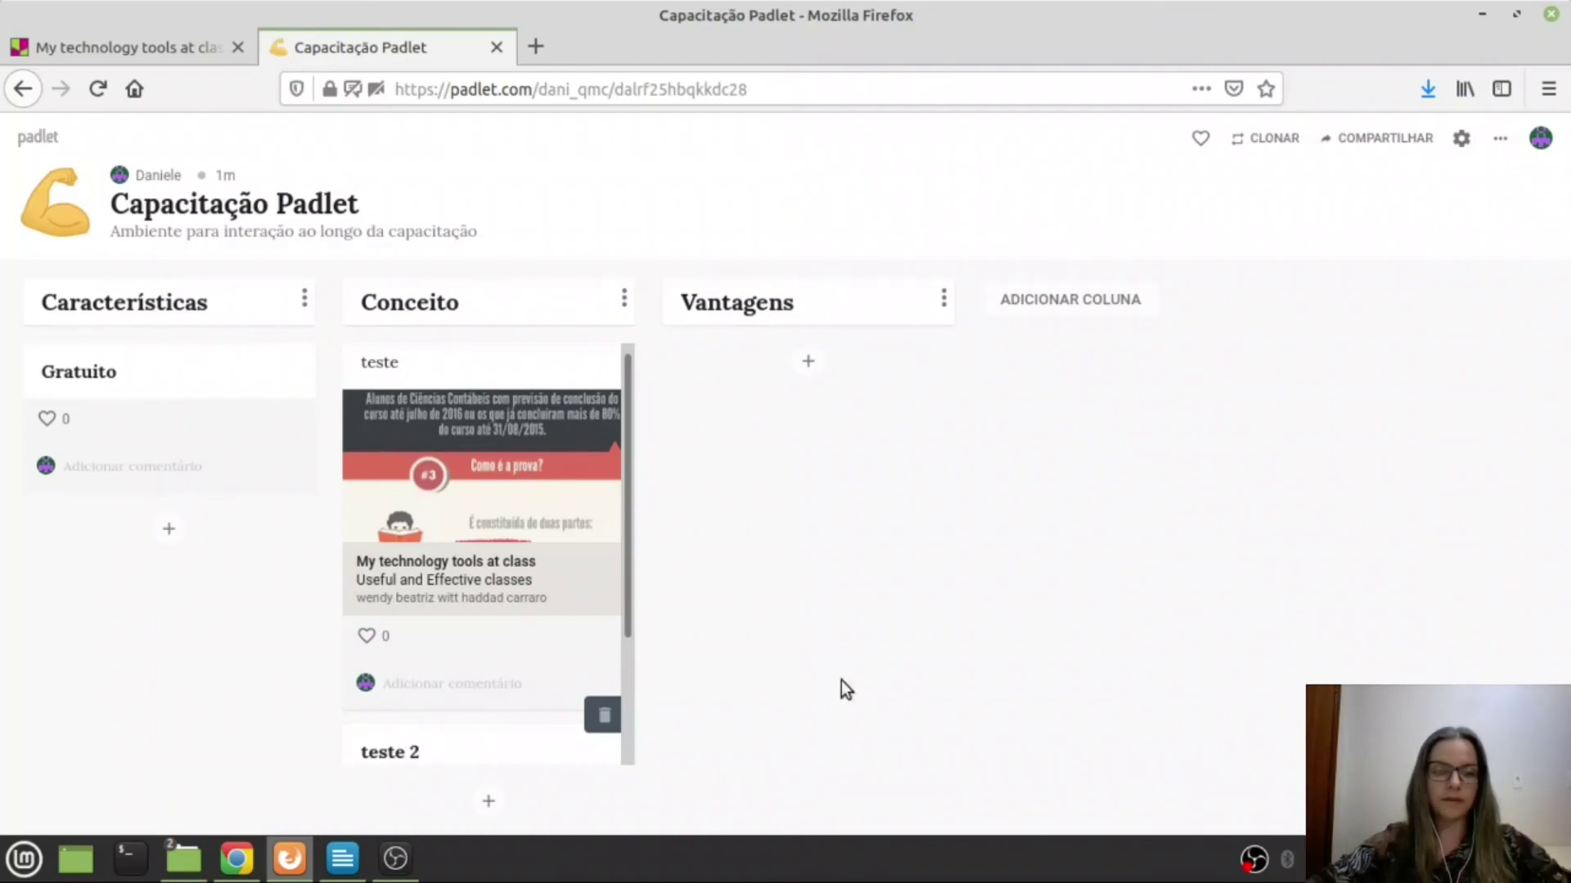
click(488, 802)
- Search images for "padlet" from the "teste 2" post and attach the Padlet origami bird logo image to it
mouse_move(380, 651)
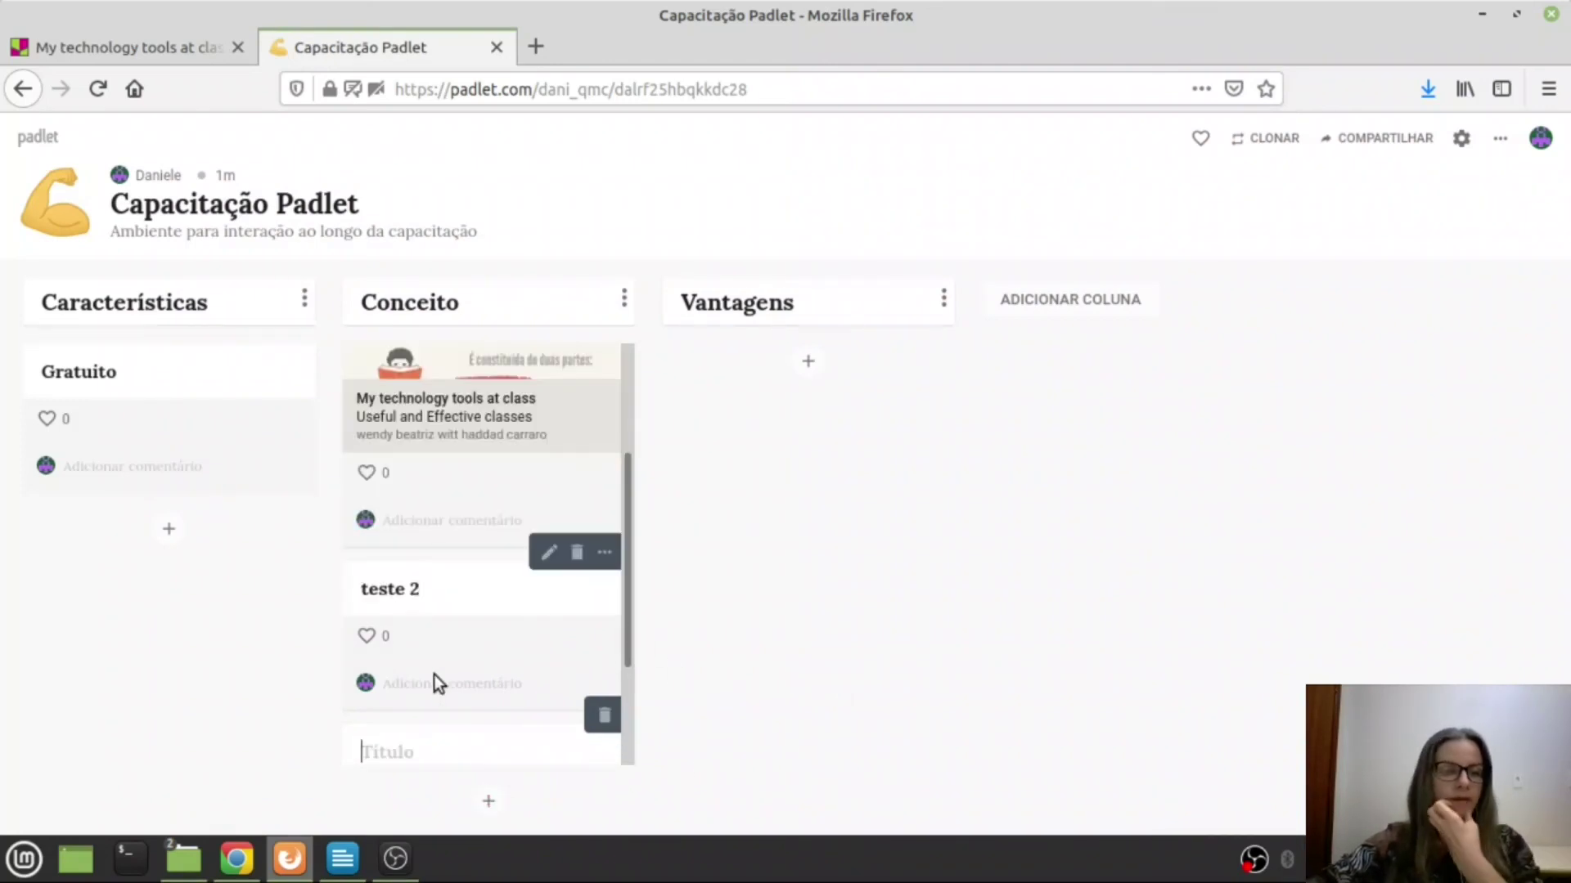
click(550, 553)
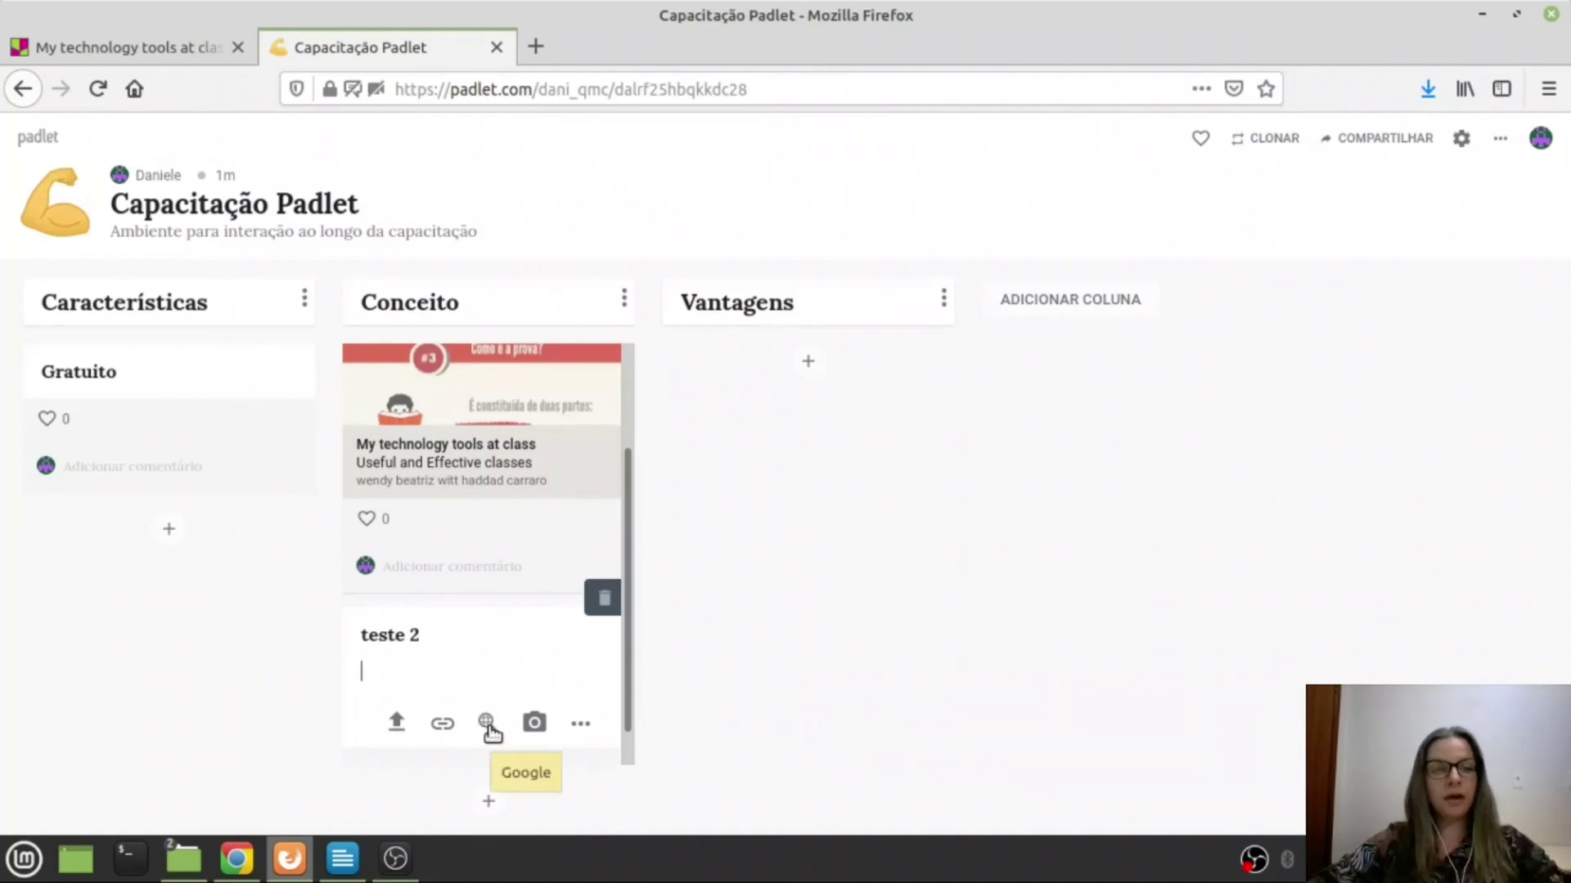
click(487, 723)
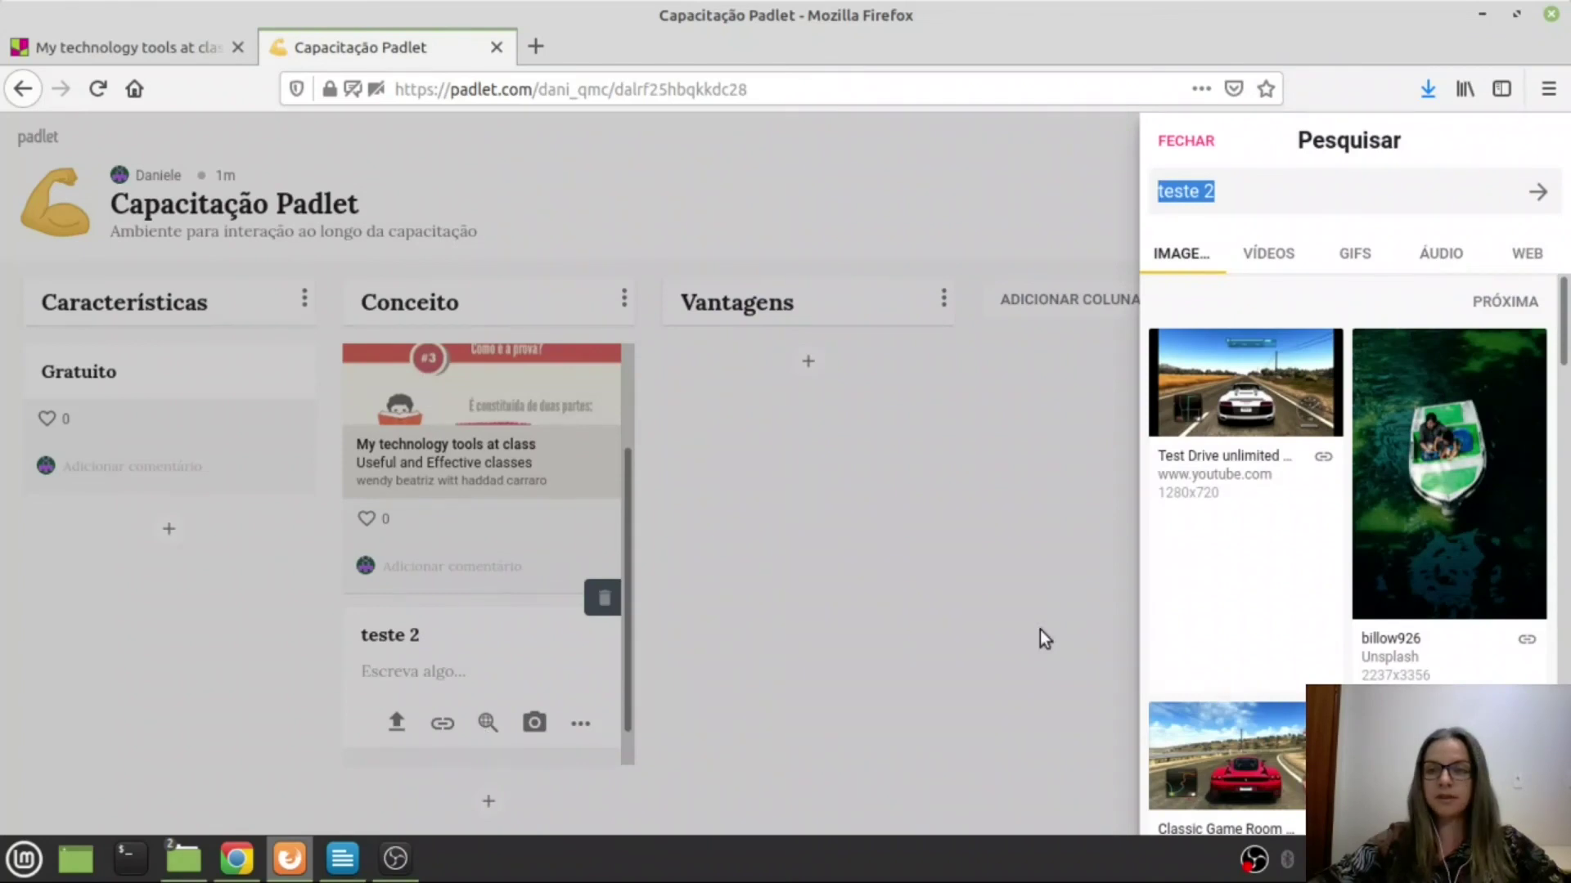
click(1247, 192)
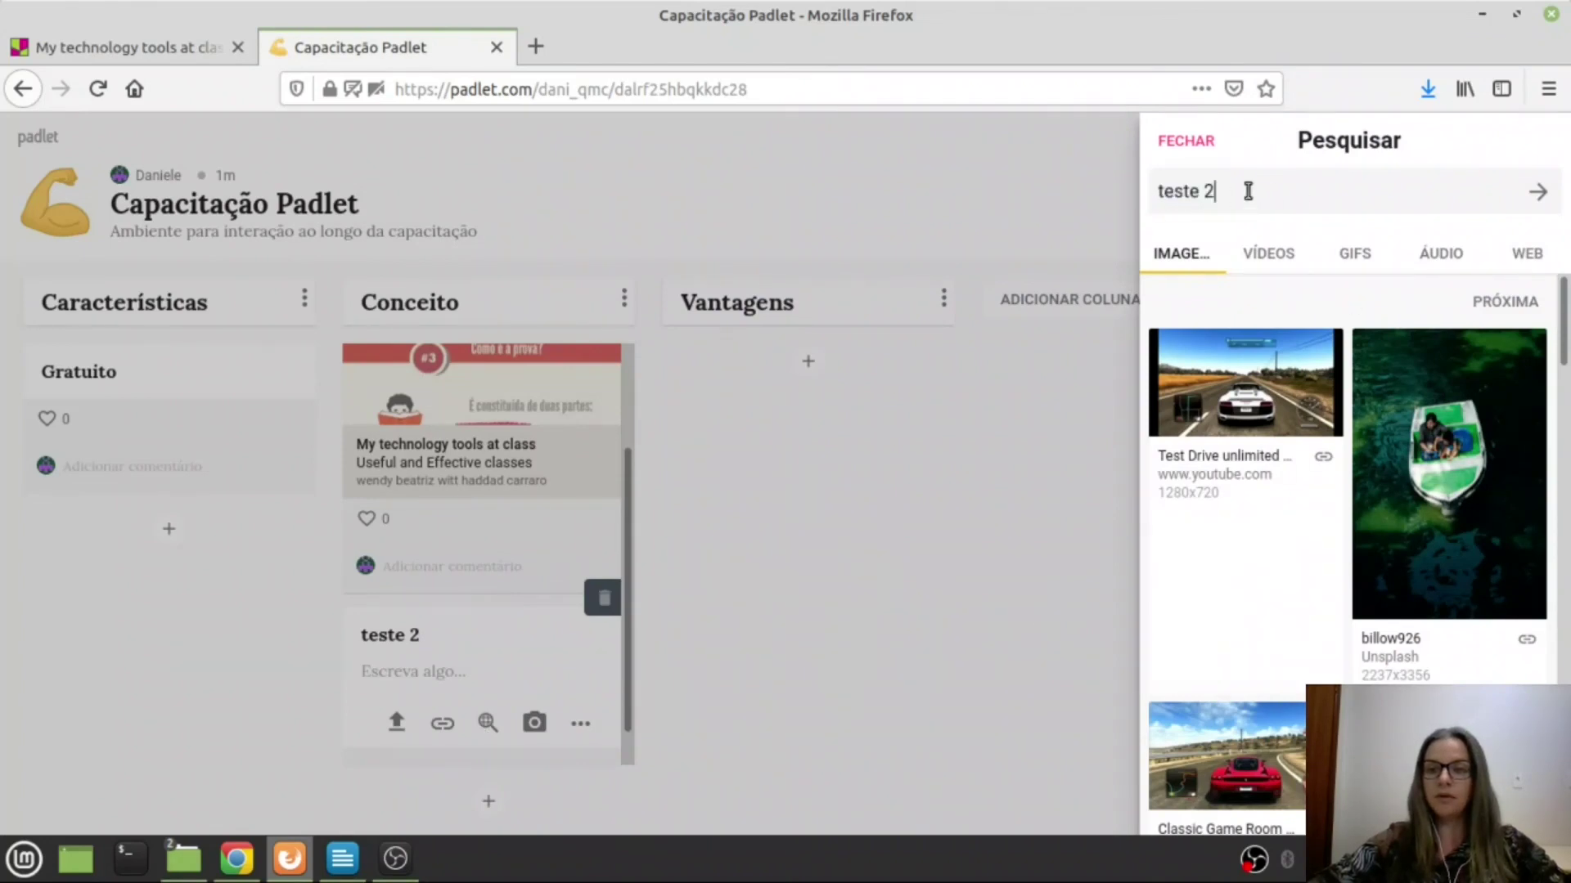
key(ctrl+a)
text(p)
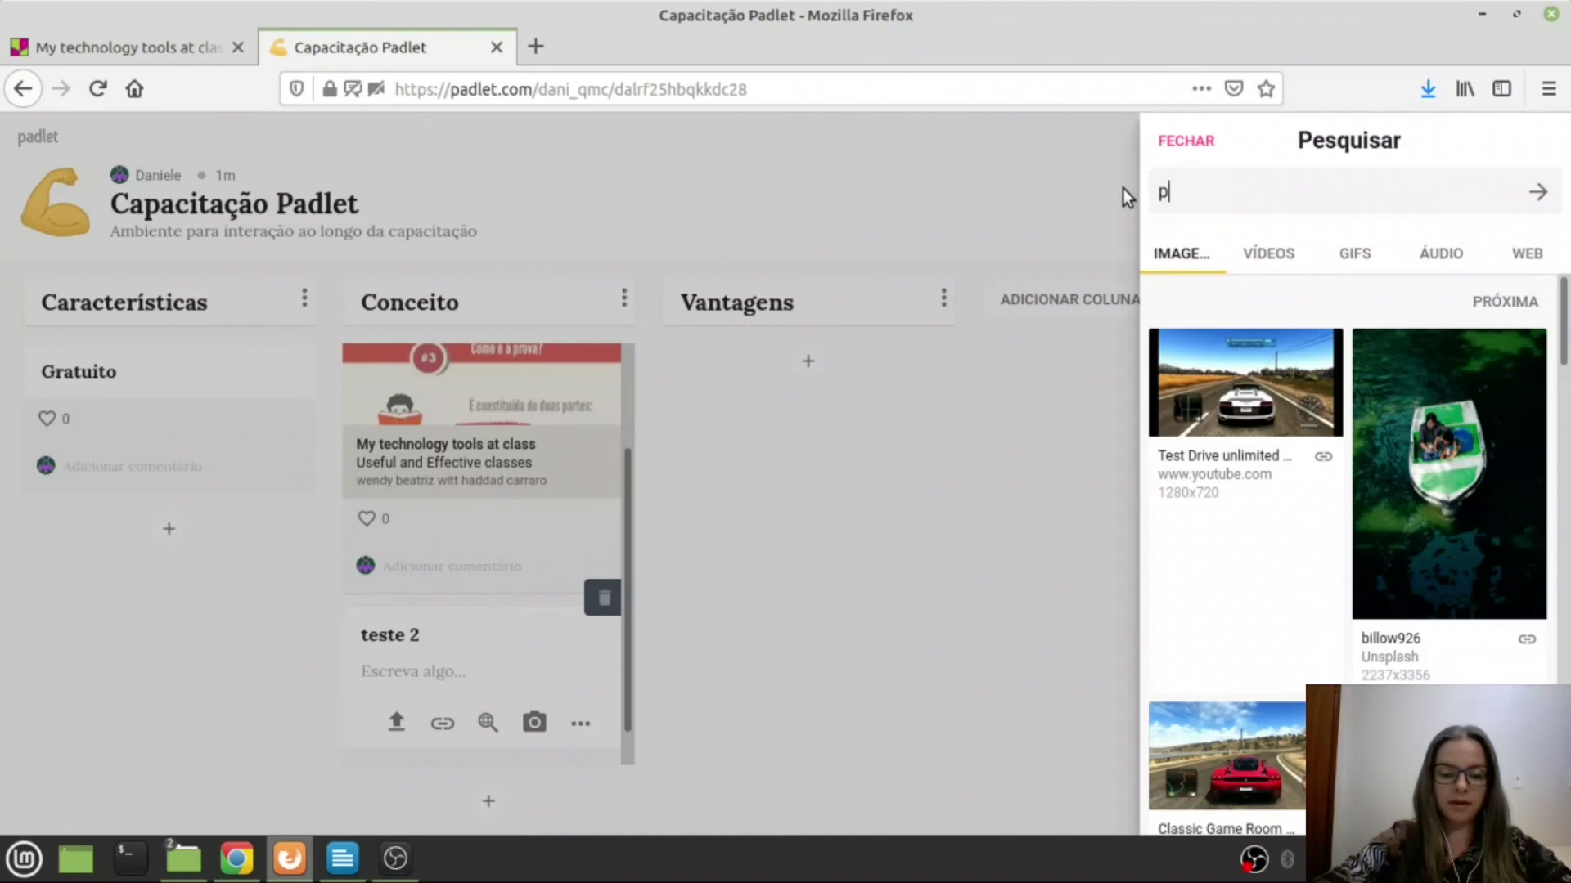
text(adlet)
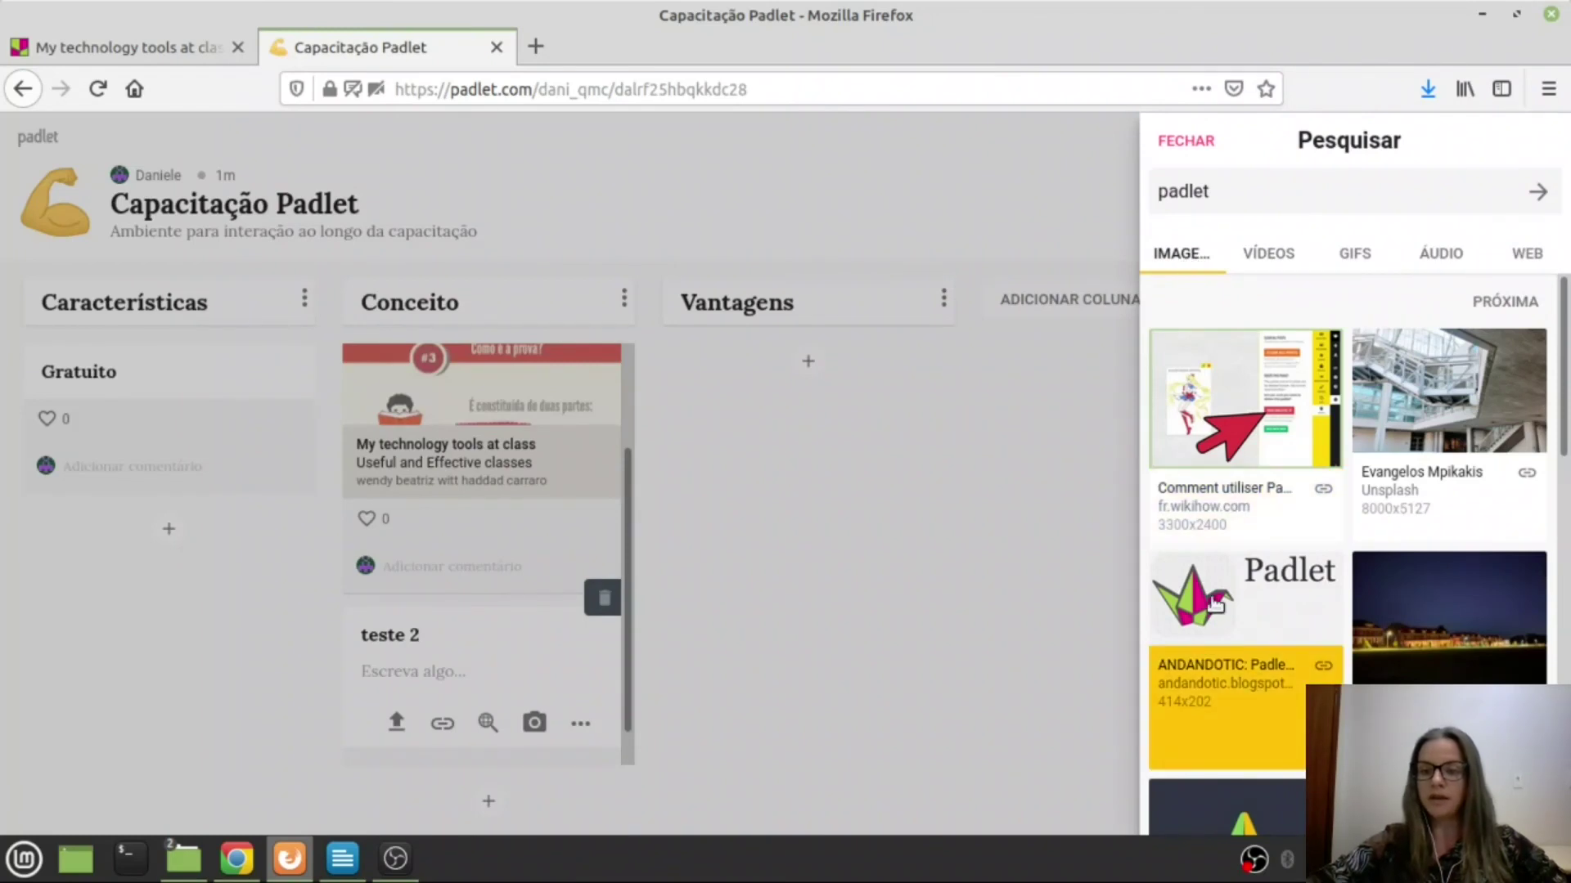
click(1209, 583)
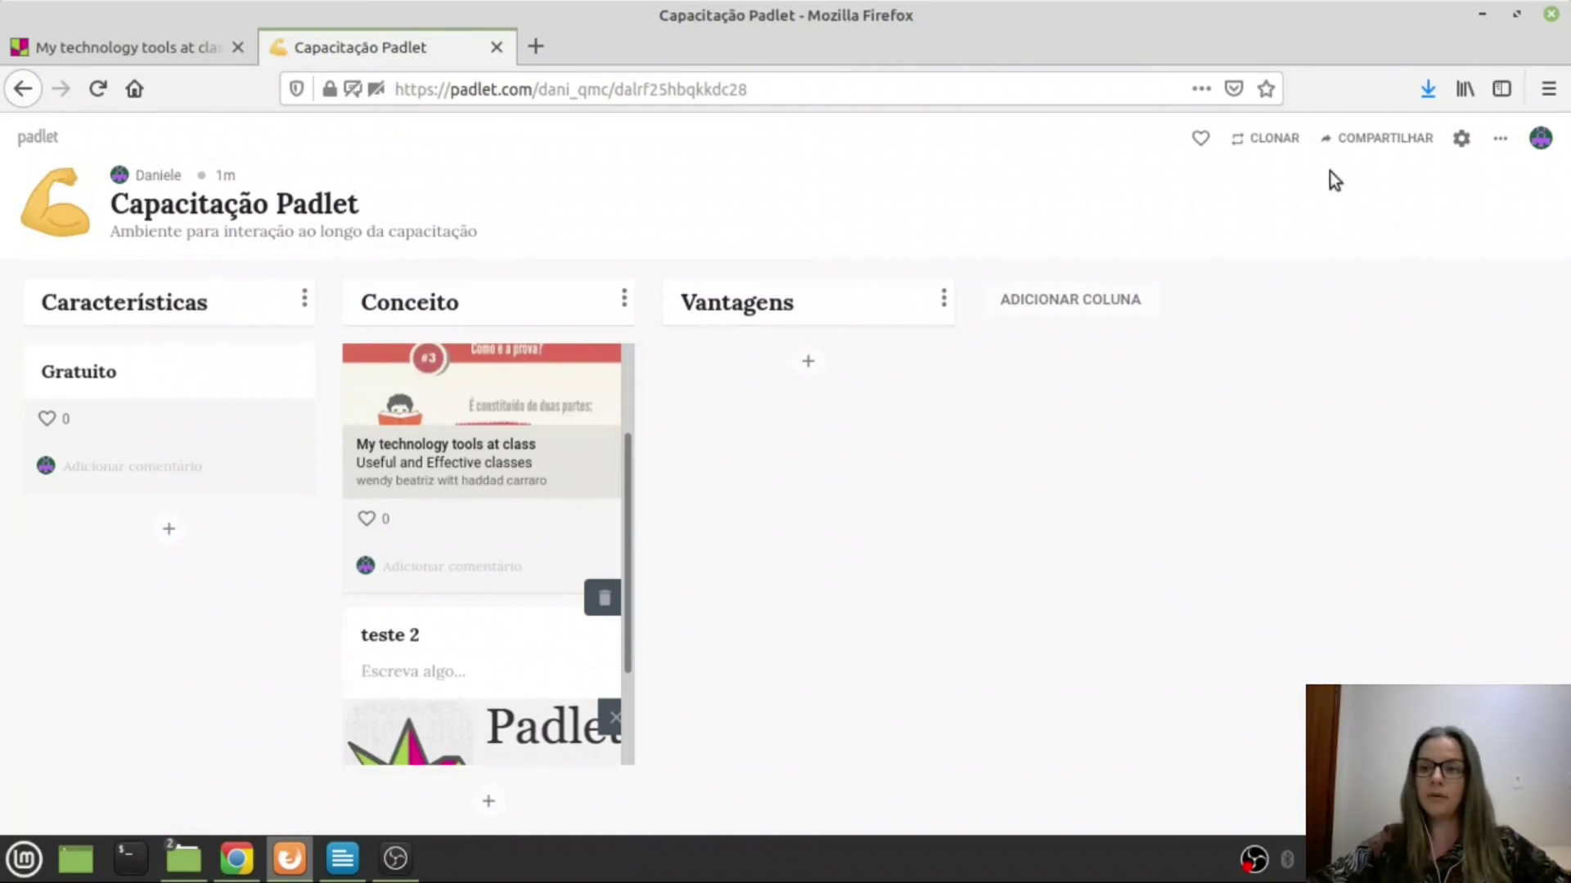
- Clone the "Capacitação Padlet" padlet, copying only its design, and dismiss the news notification
click(1273, 143)
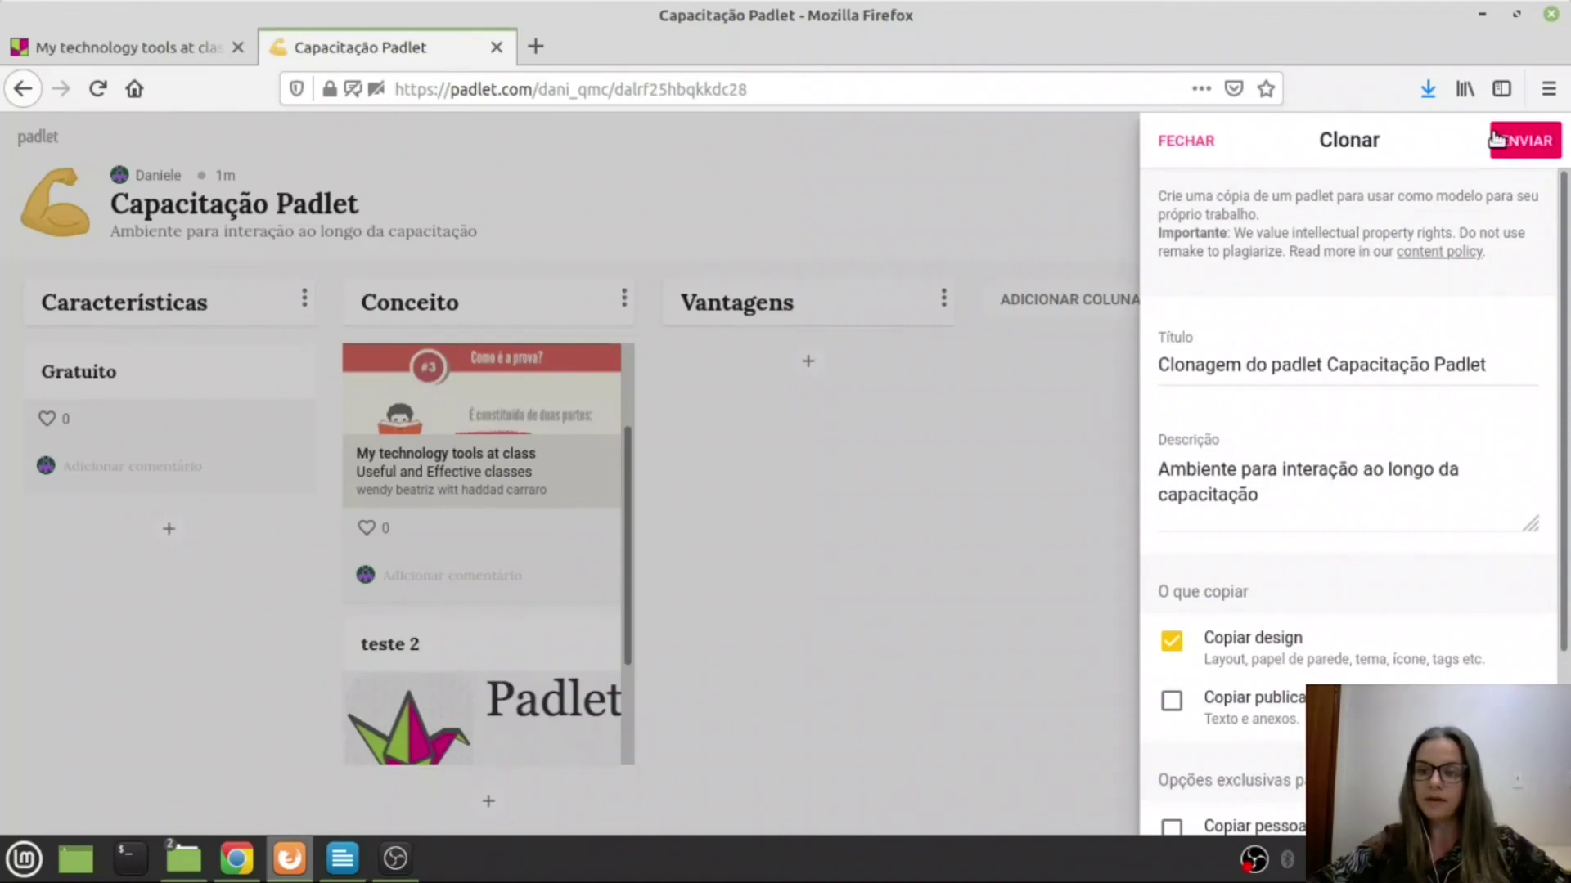
click(1526, 141)
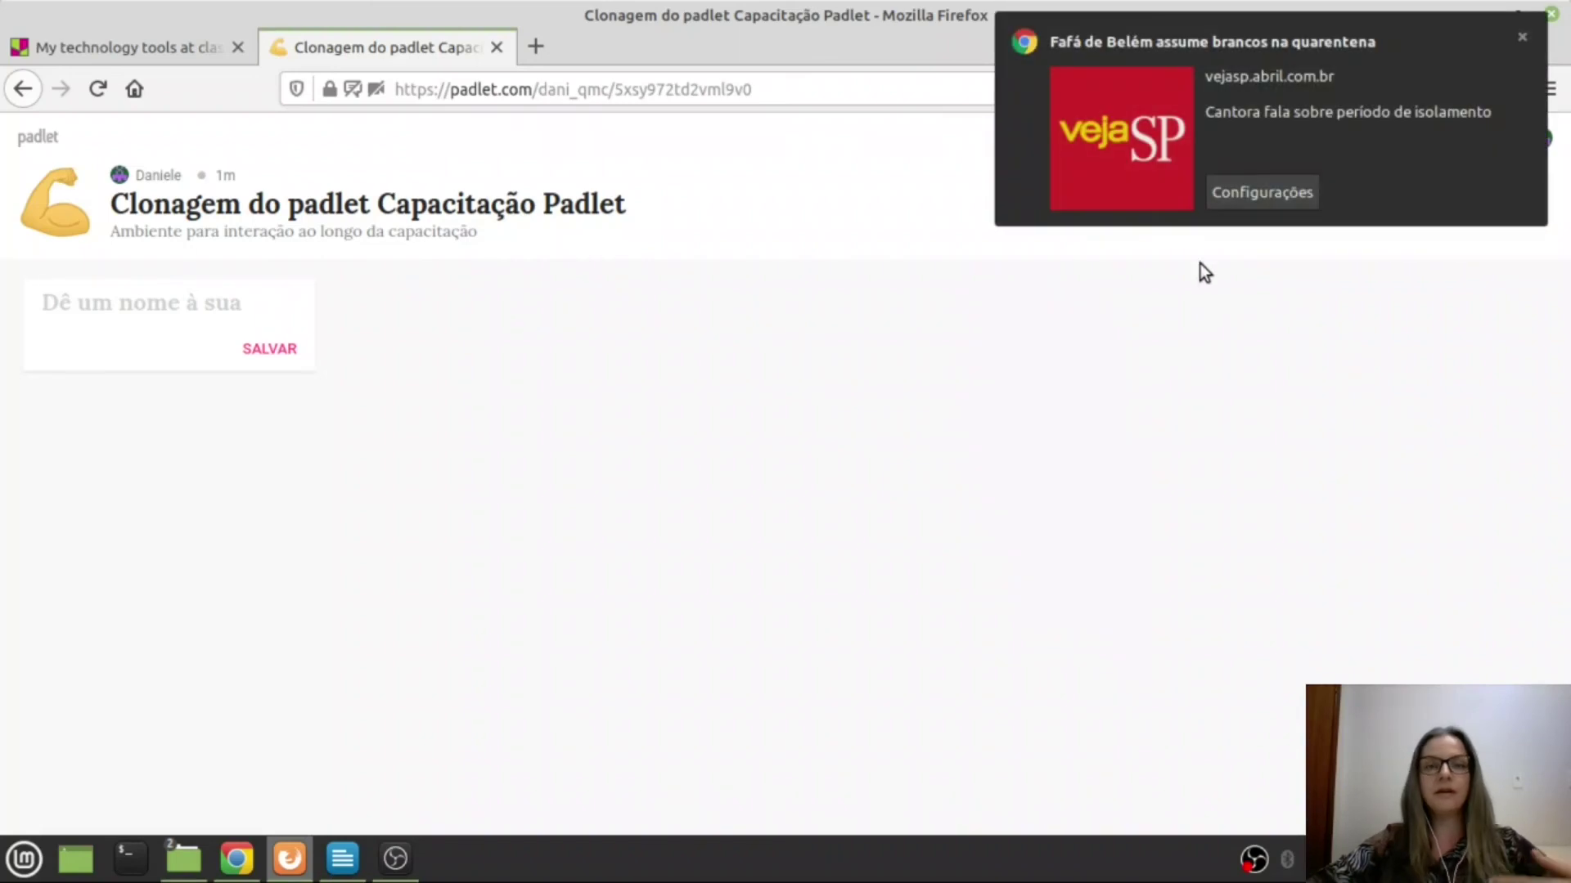
click(1522, 34)
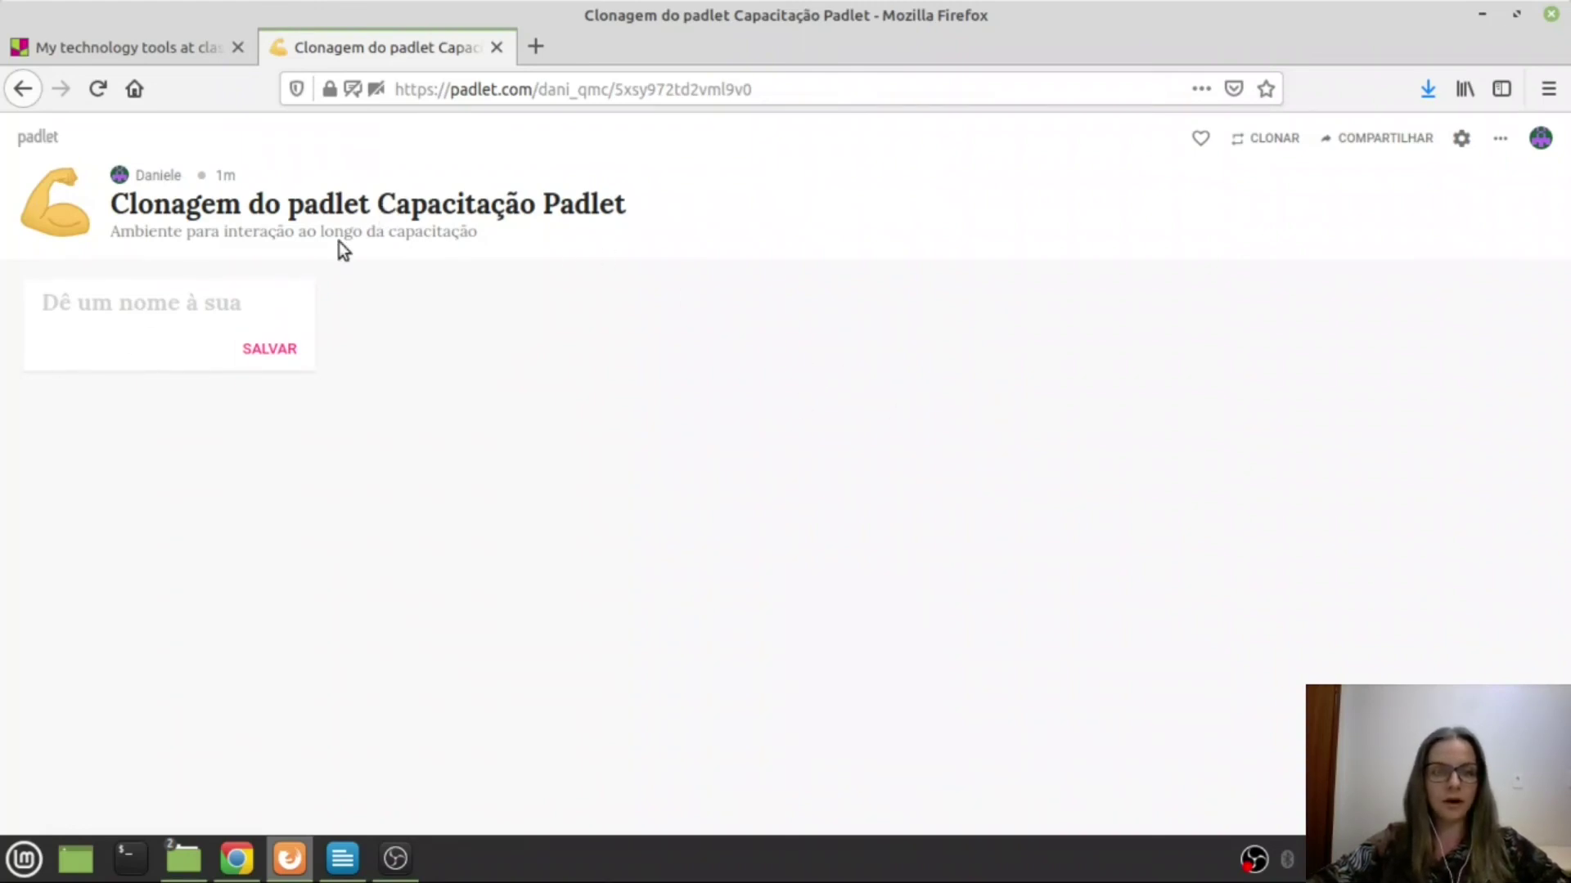
- Log out of the account and open the login page from the padlet.com home page
click(1539, 143)
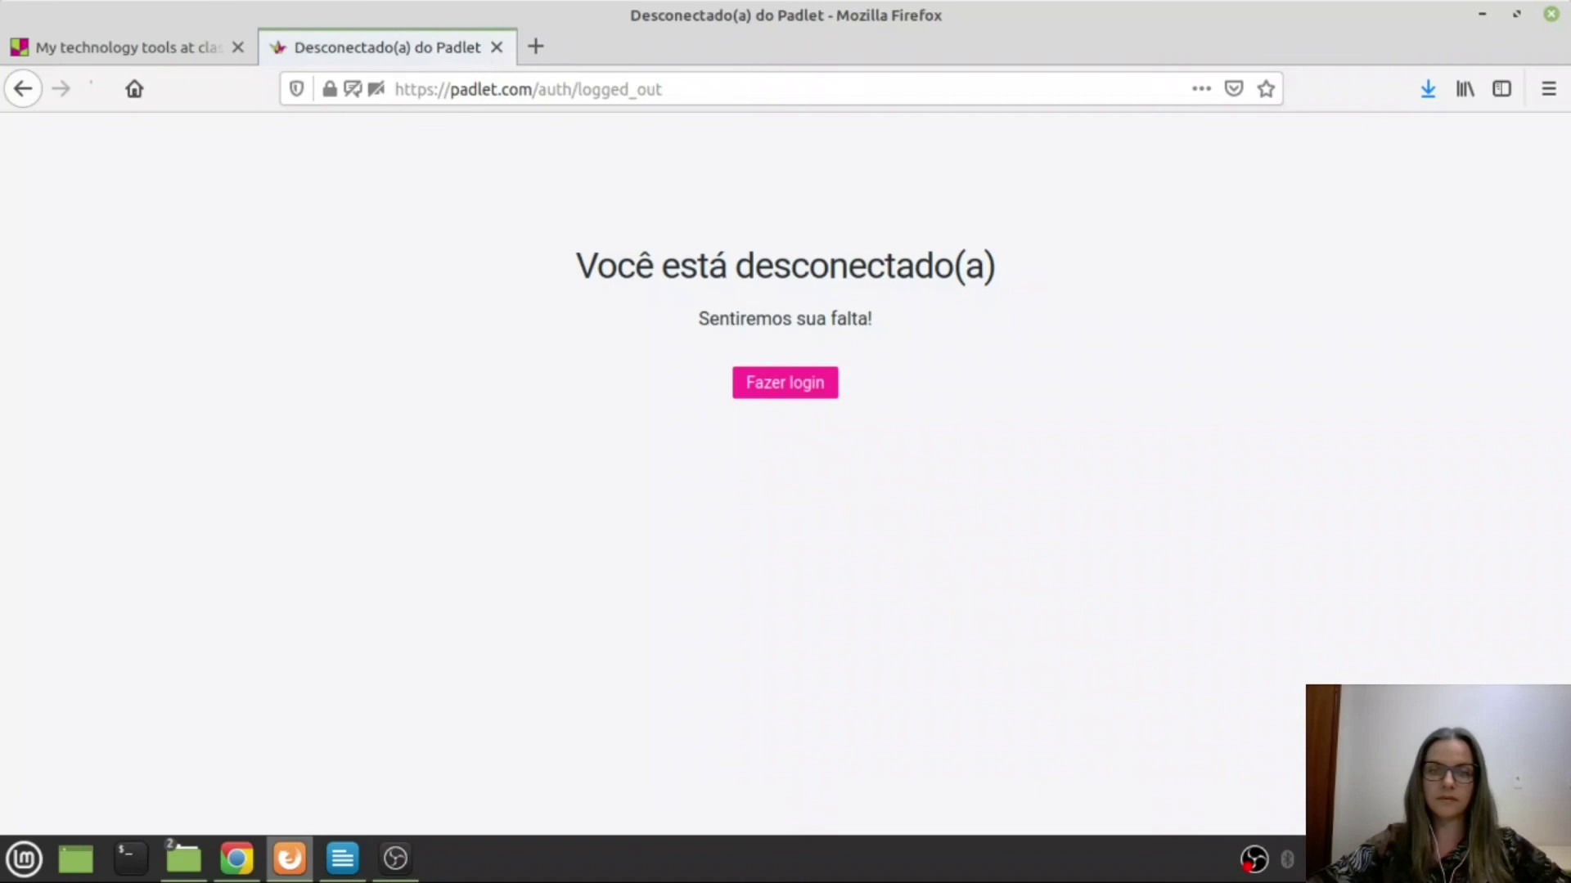
click(684, 91)
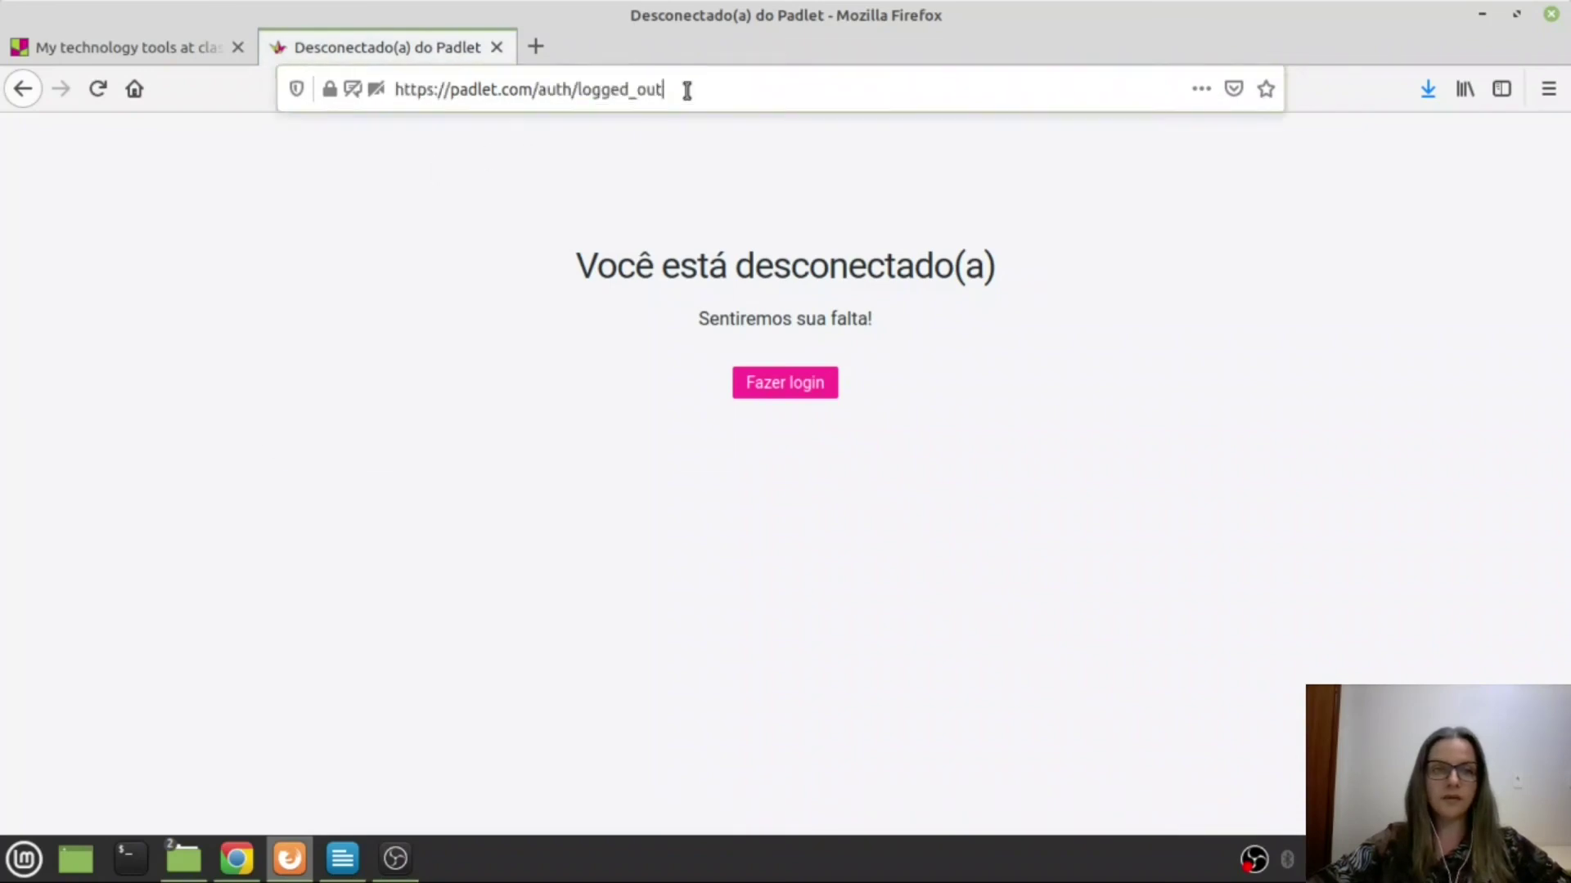
key(Escape)
drag(673, 88, 537, 89)
key(BackSpace)
key(Return)
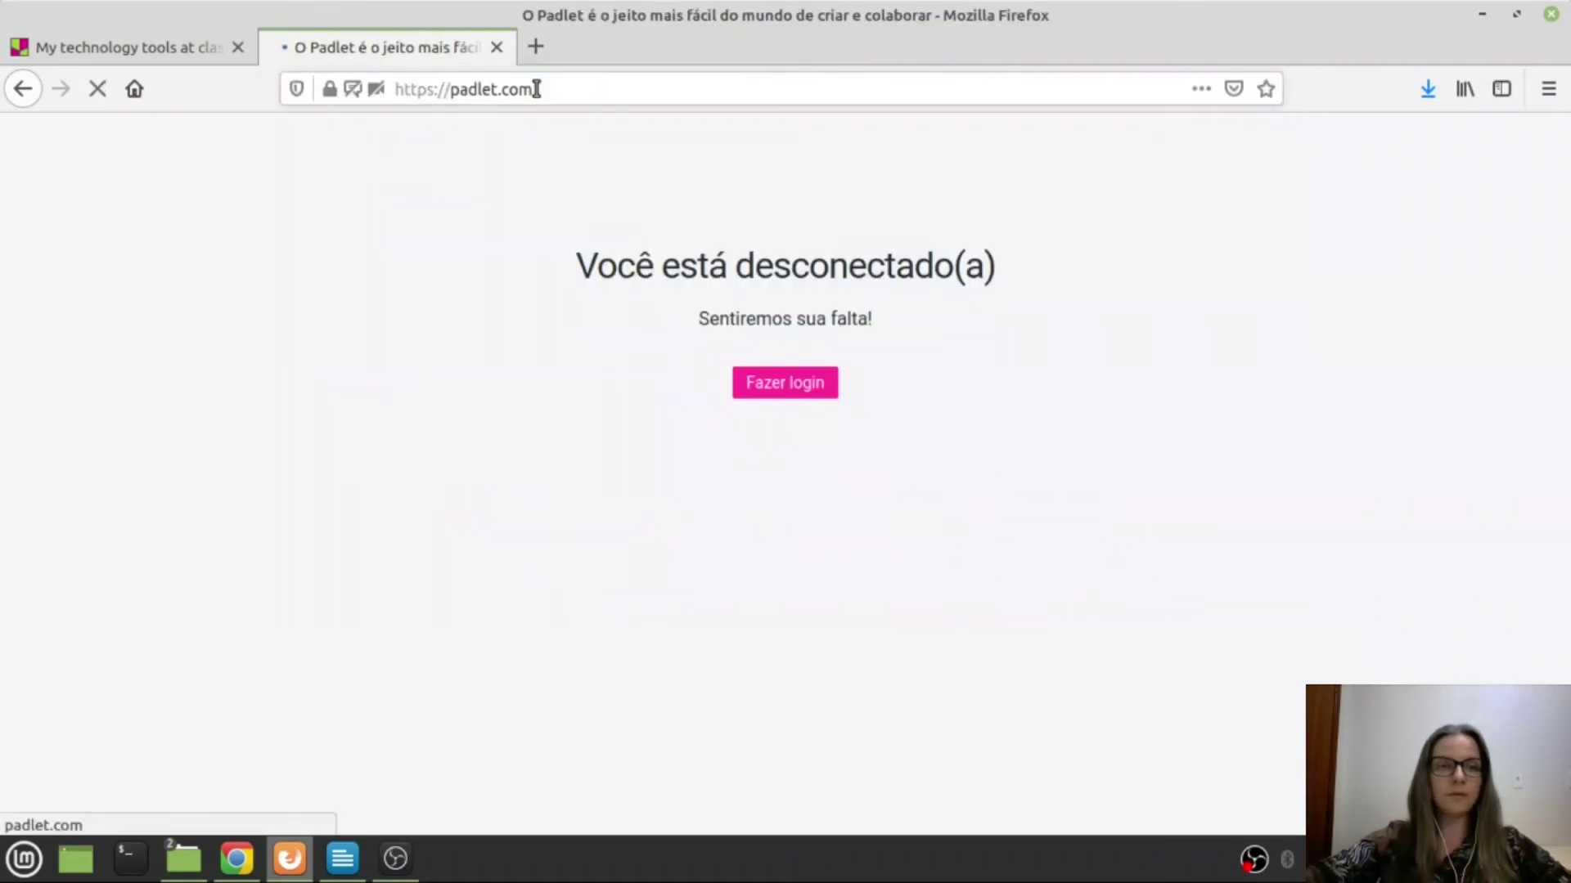
click(1388, 173)
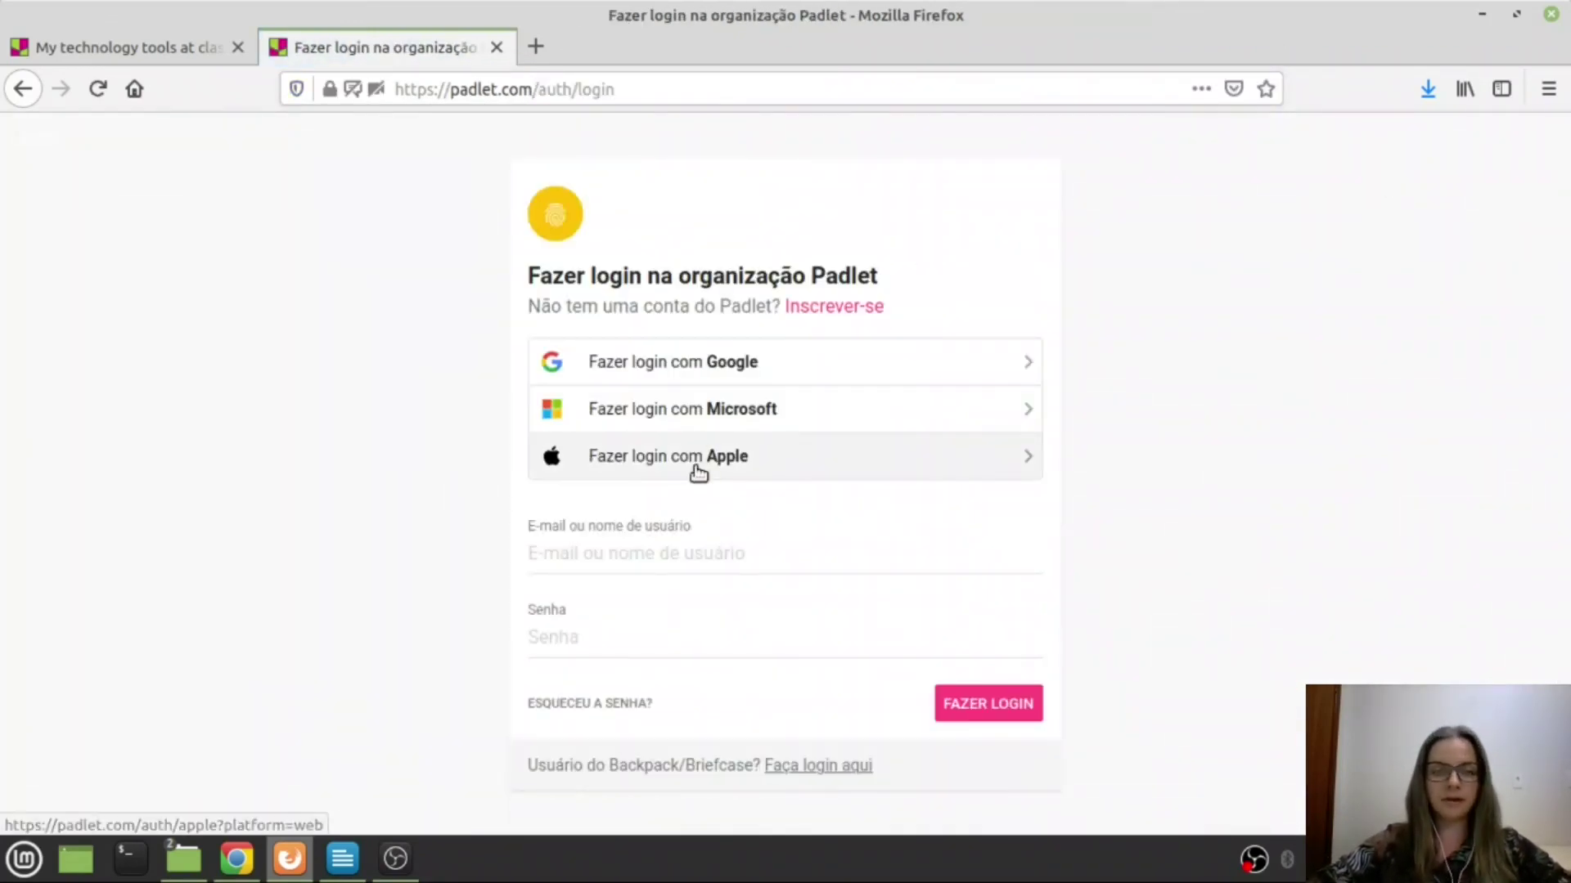
- Log in with the account e-mail and password without saving the login in the browser, and list the created padlets
click(603, 612)
click(639, 557)
text(da)
click(626, 587)
click(603, 641)
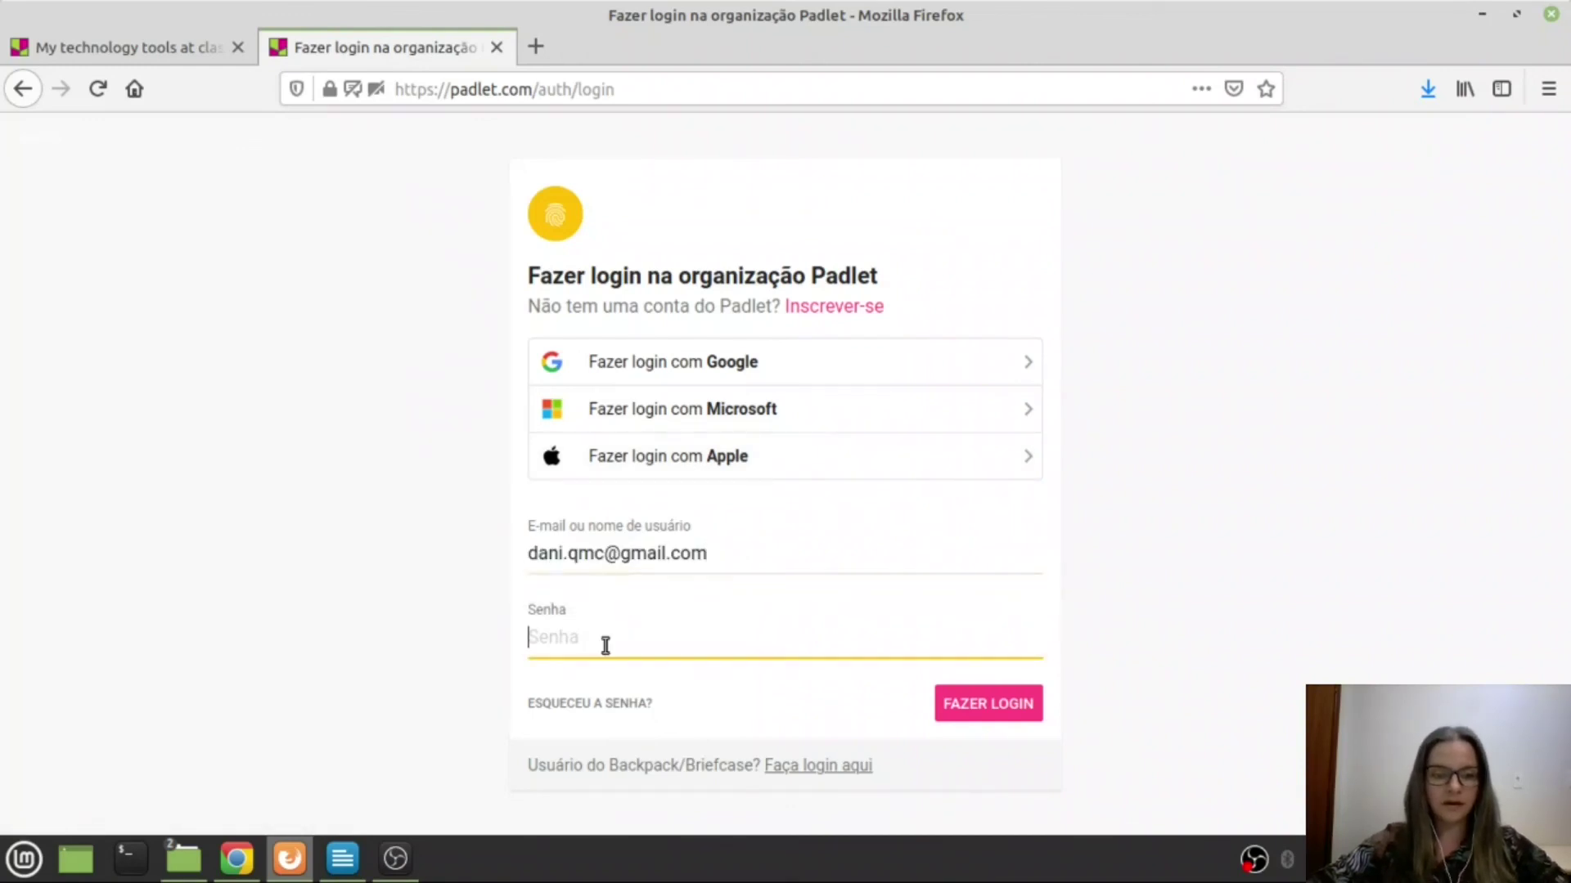
text(••••••••)
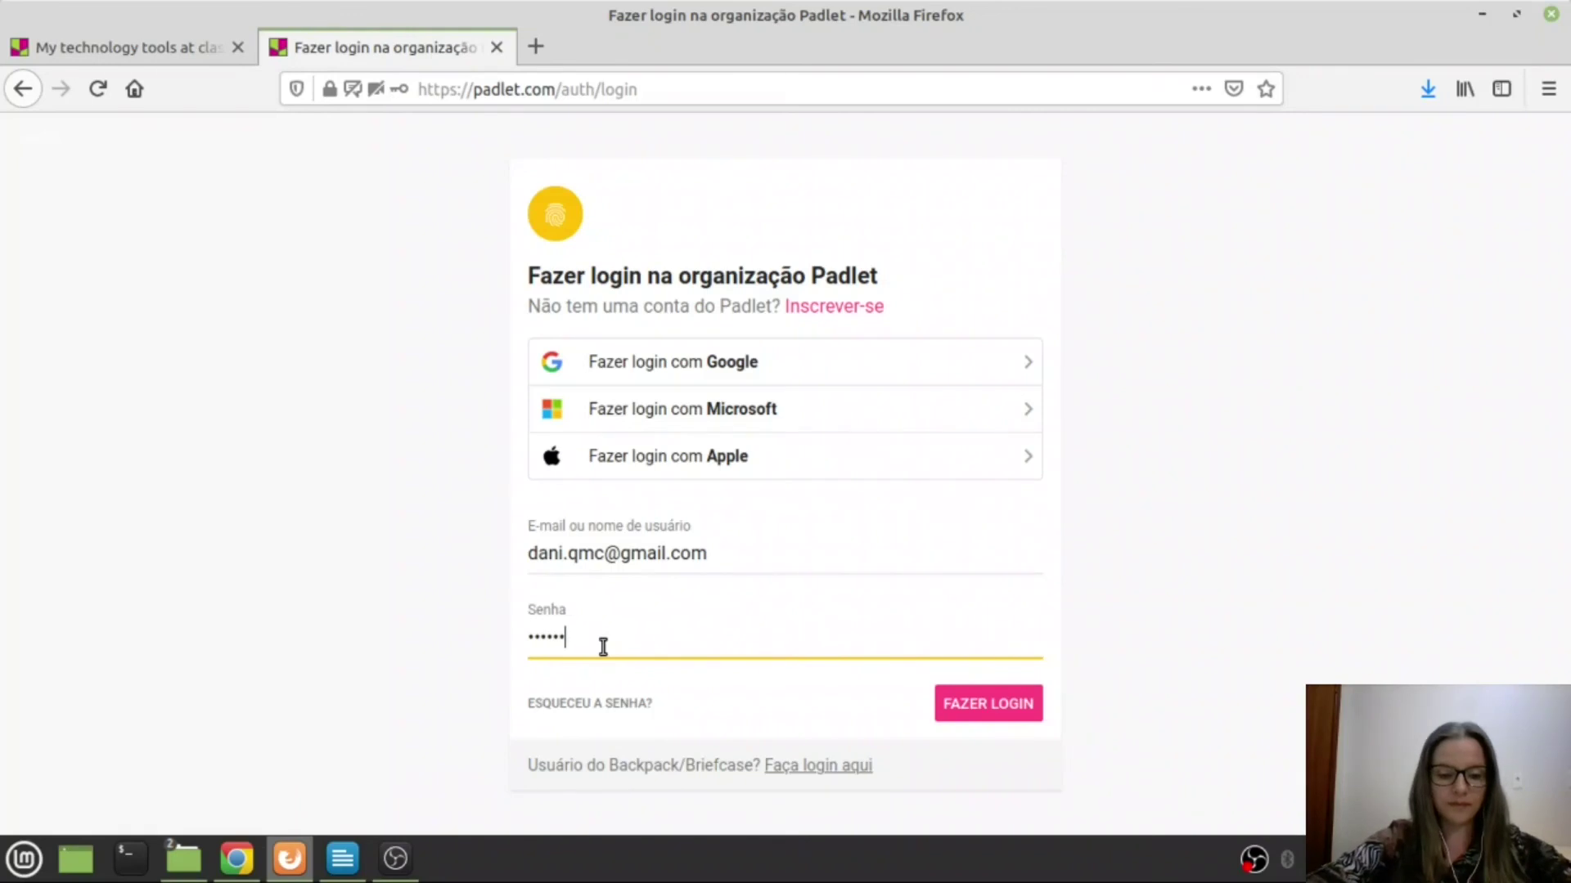
click(1013, 703)
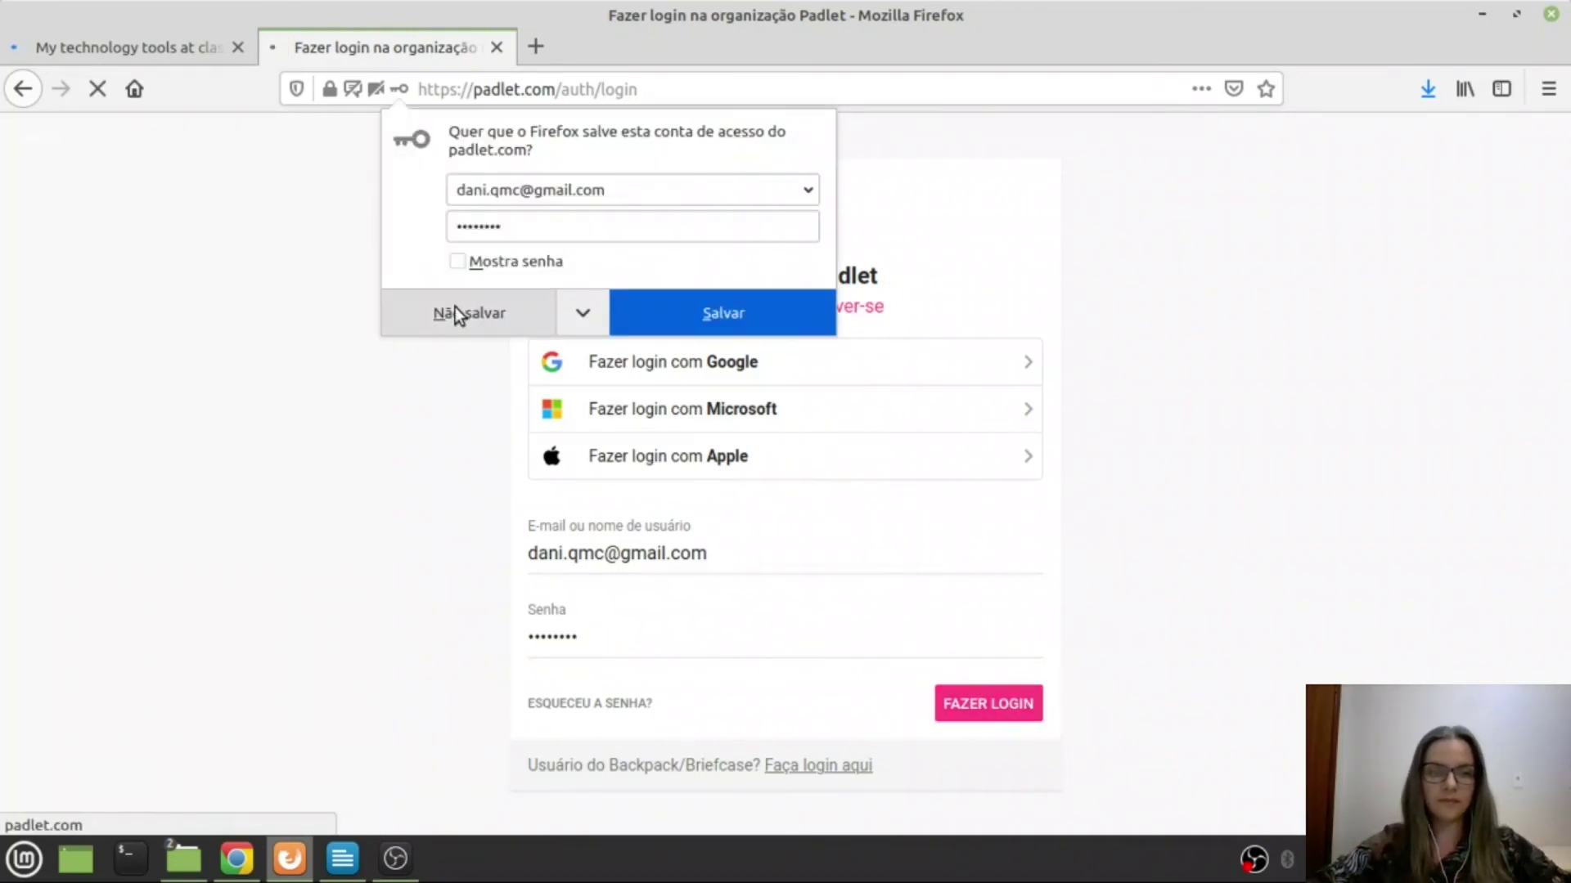
click(454, 310)
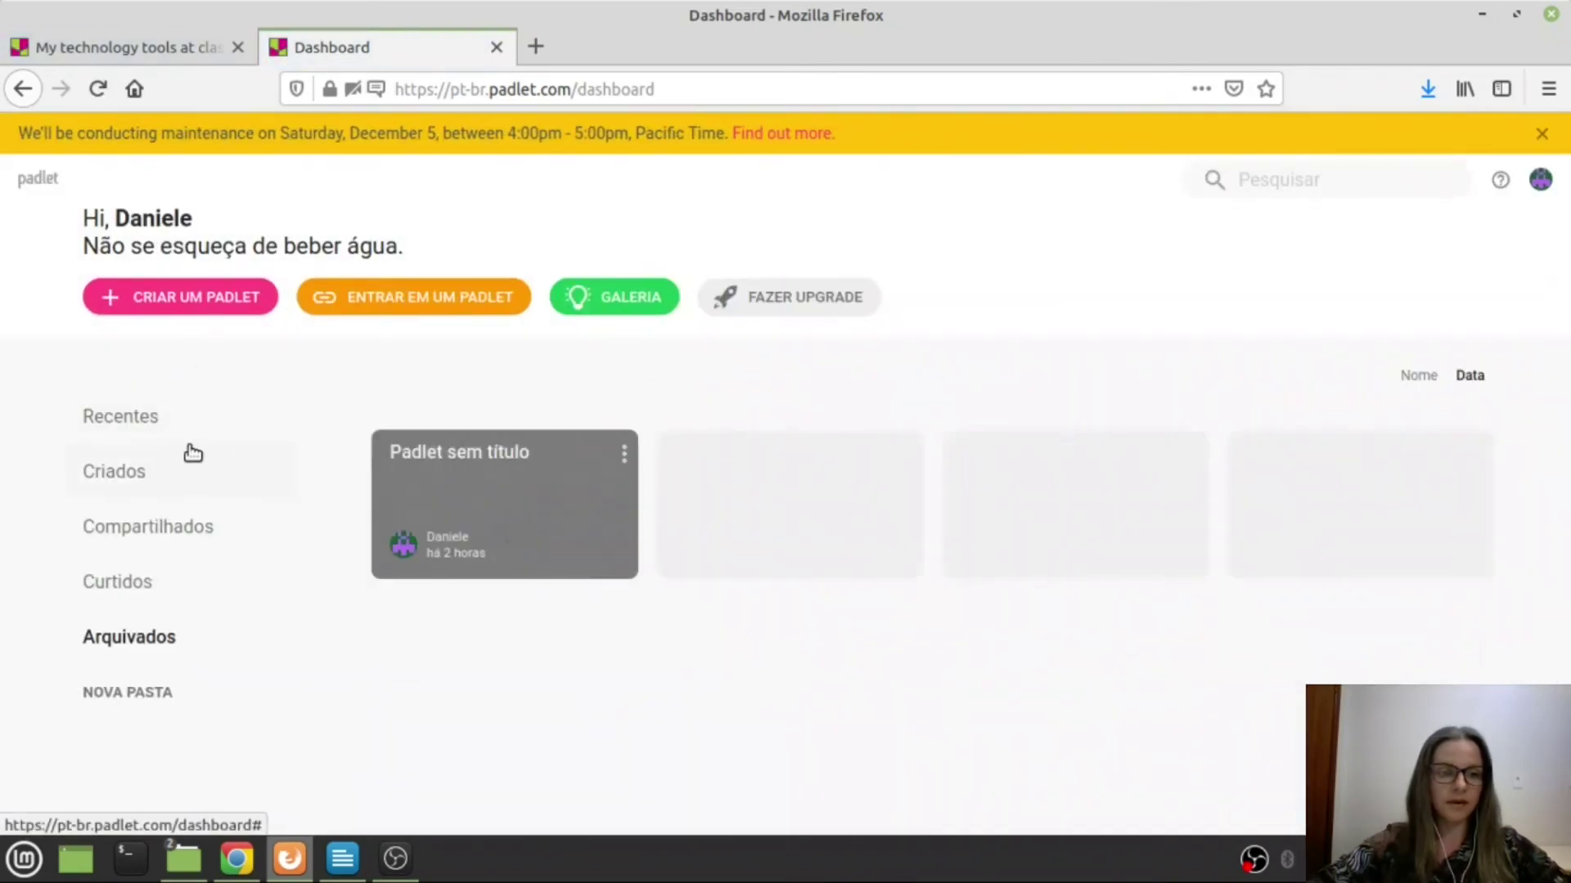
click(117, 470)
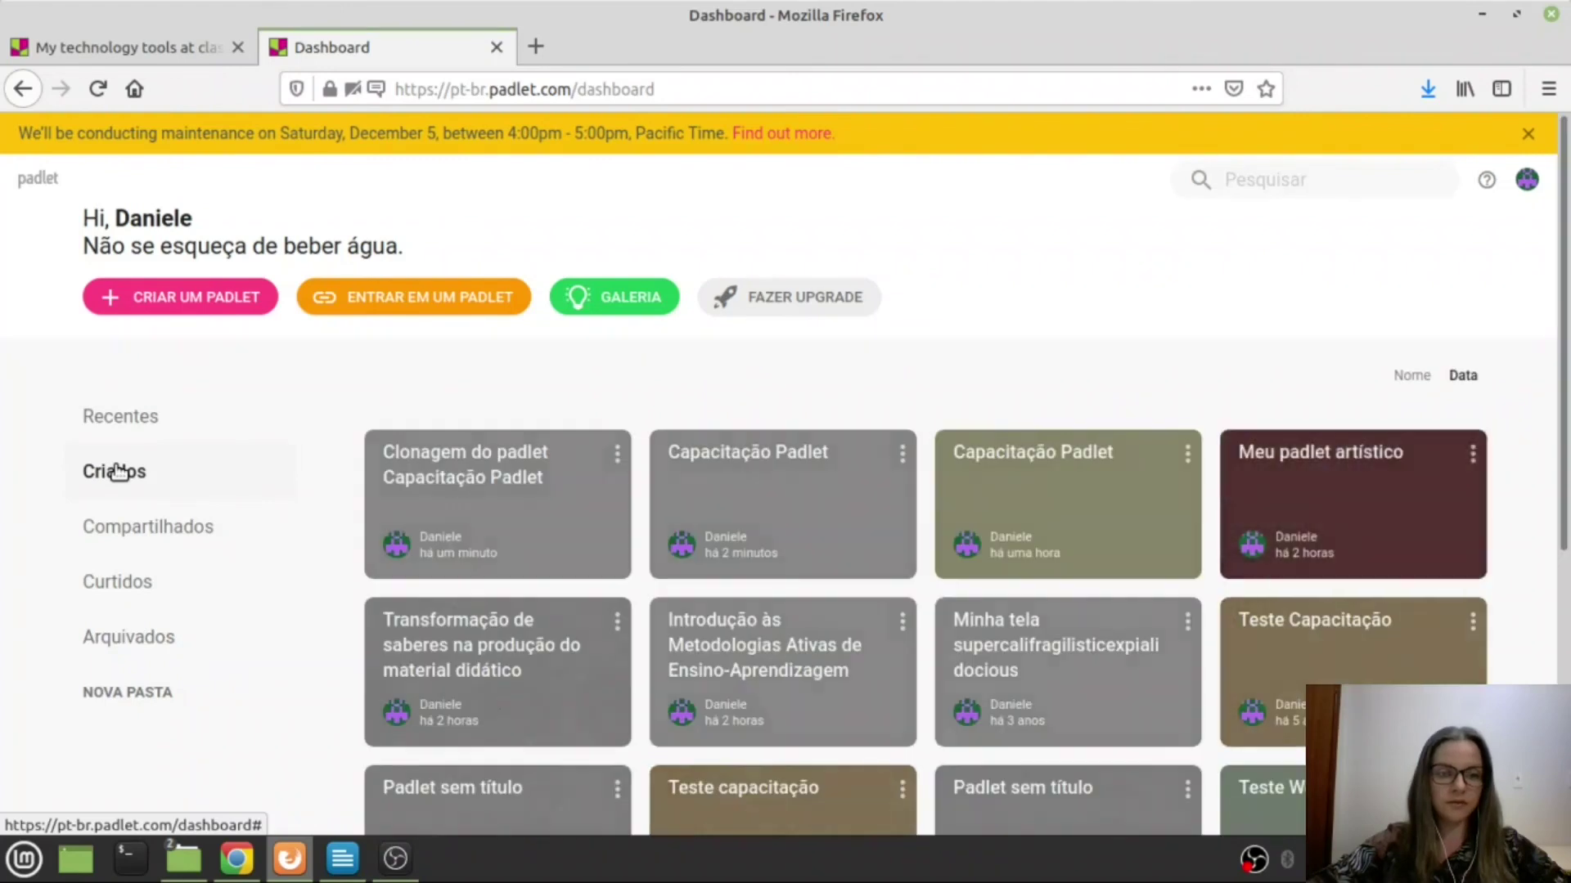